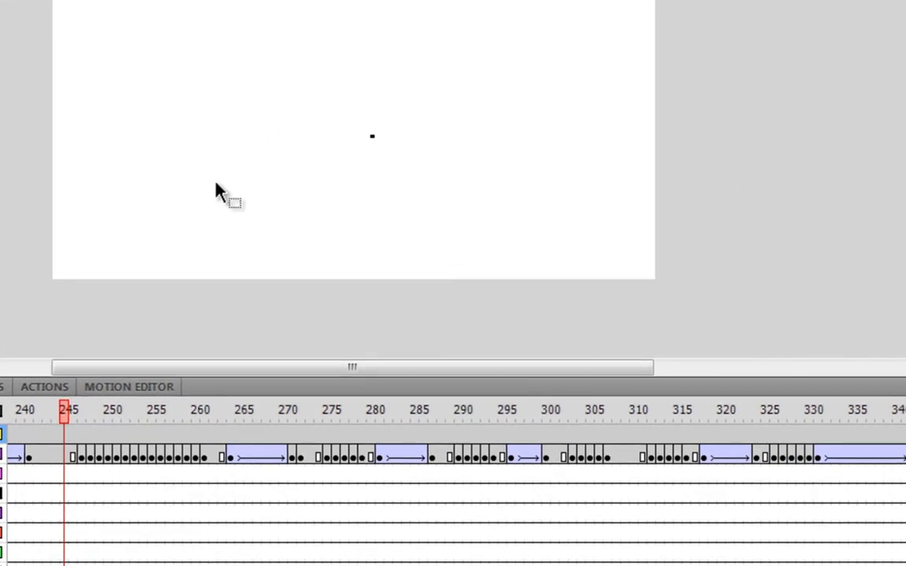
Select the small black brush instance on the cursor layer at frame 244 and inspect its properties.
mouse_move(70, 411)
mouse_down()
mouse_move(506, 435)
mouse_move(905, 440)
mouse_move(100, 453)
mouse_move(65, 415)
mouse_move(172, 402)
mouse_move(840, 400)
mouse_move(55, 410)
mouse_up()
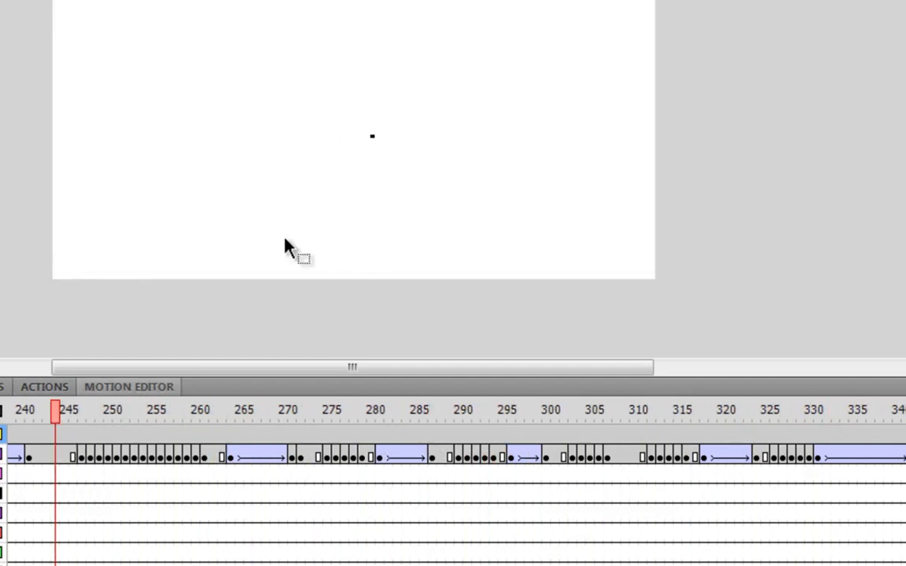
click(372, 136)
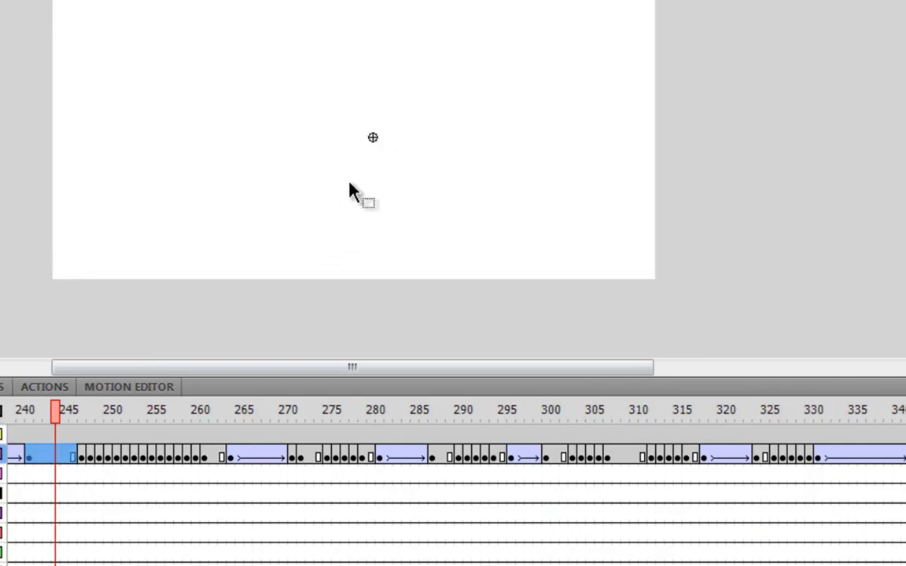
click(315, 205)
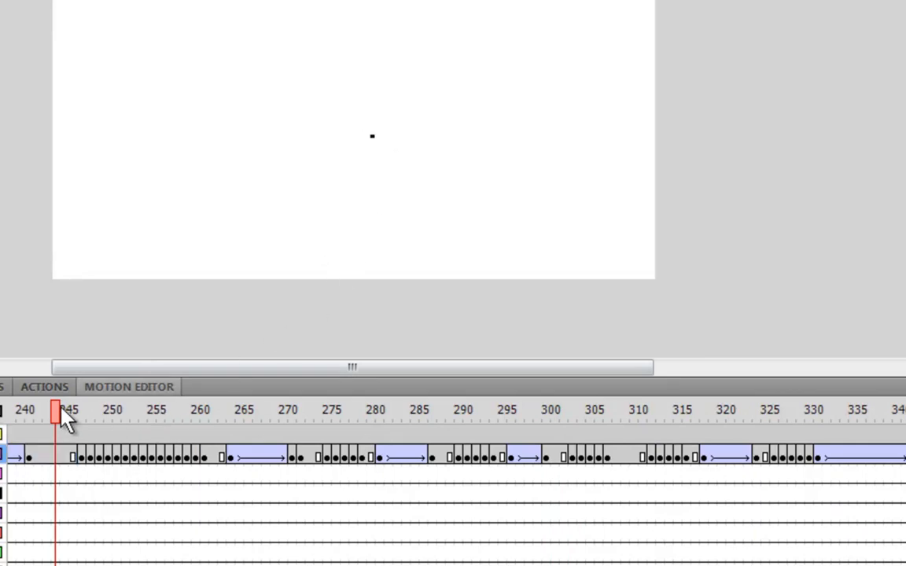
key(ctrl+equal)
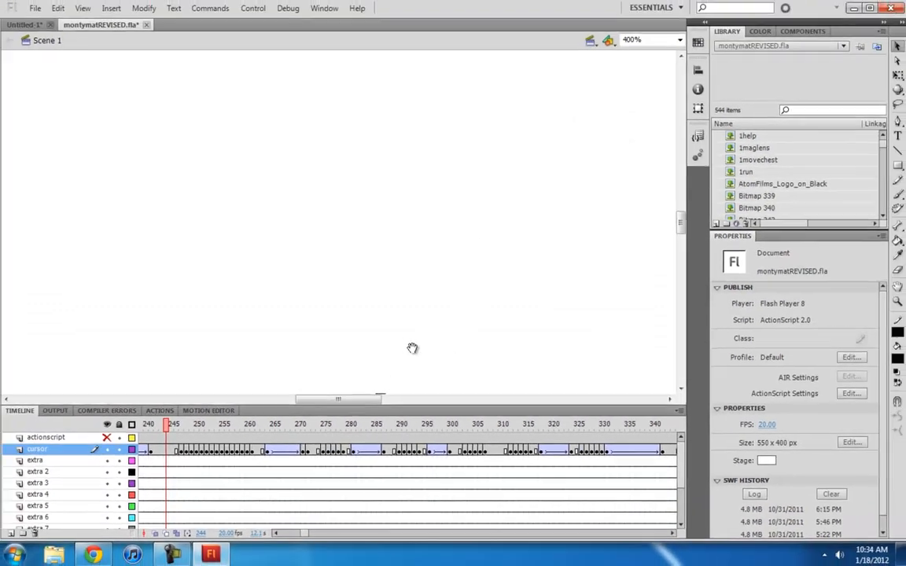
drag(412, 348, 389, 167)
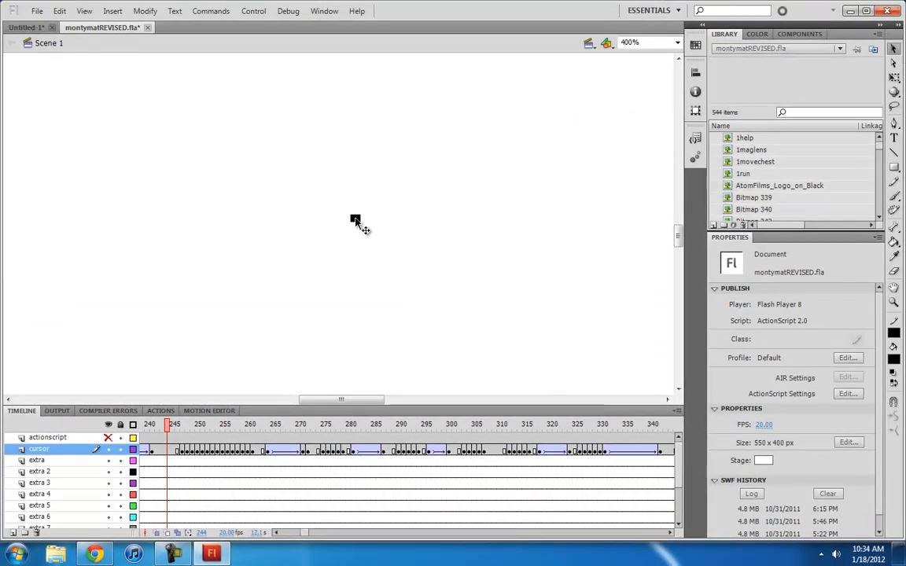
click(355, 220)
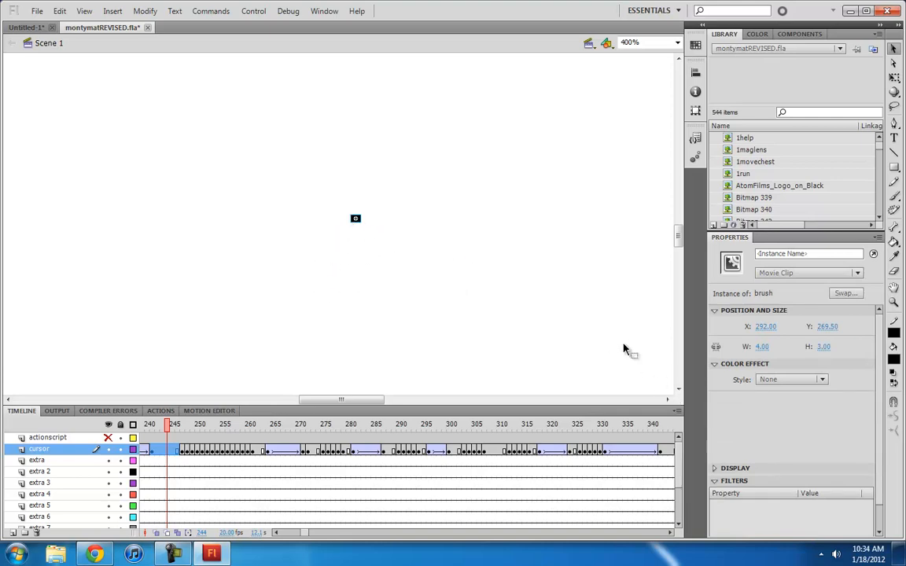
Go to frame 251 and inspect the brush0 instance at the tip of the black stroke up close.
mouse_move(169, 428)
mouse_down()
mouse_move(202, 432)
mouse_move(178, 438)
mouse_move(202, 432)
mouse_up()
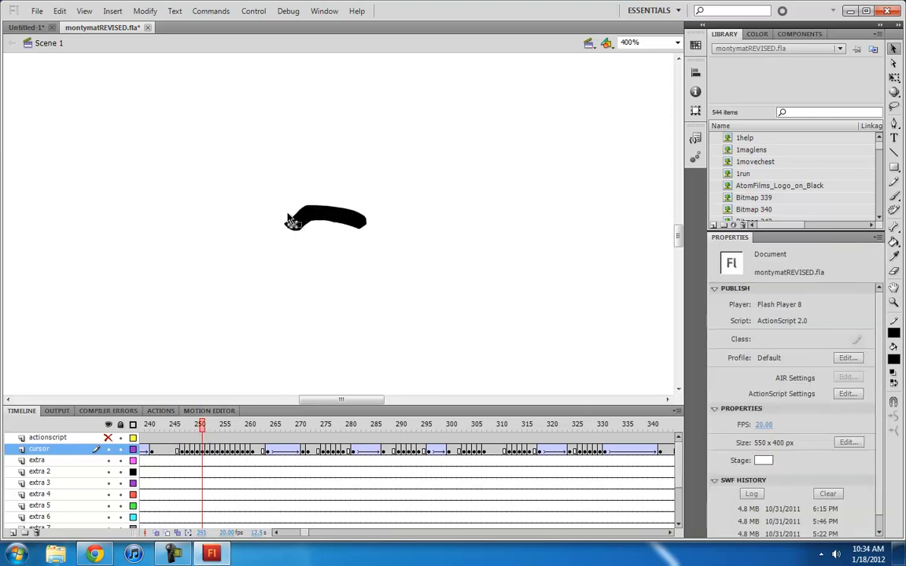
click(299, 226)
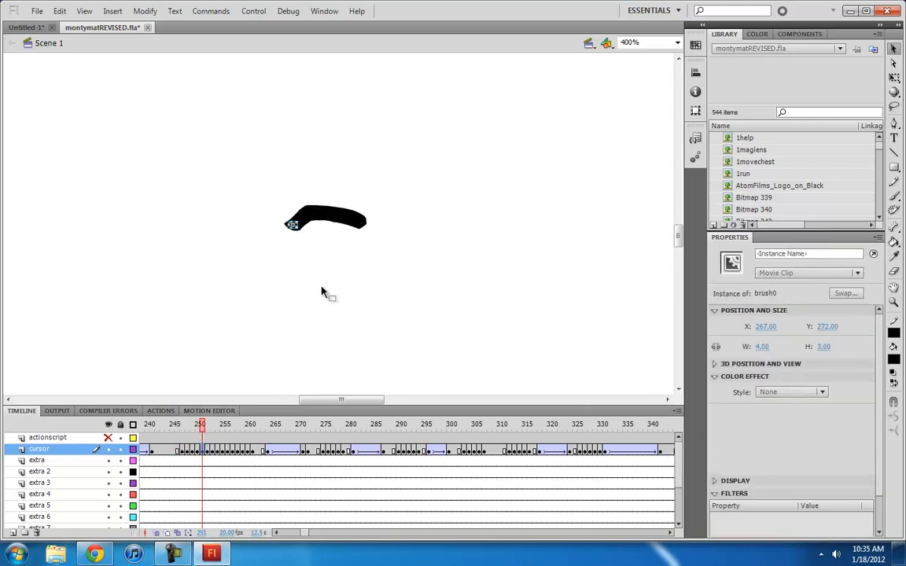
key(ctrl+equal)
key(ctrl+equal)
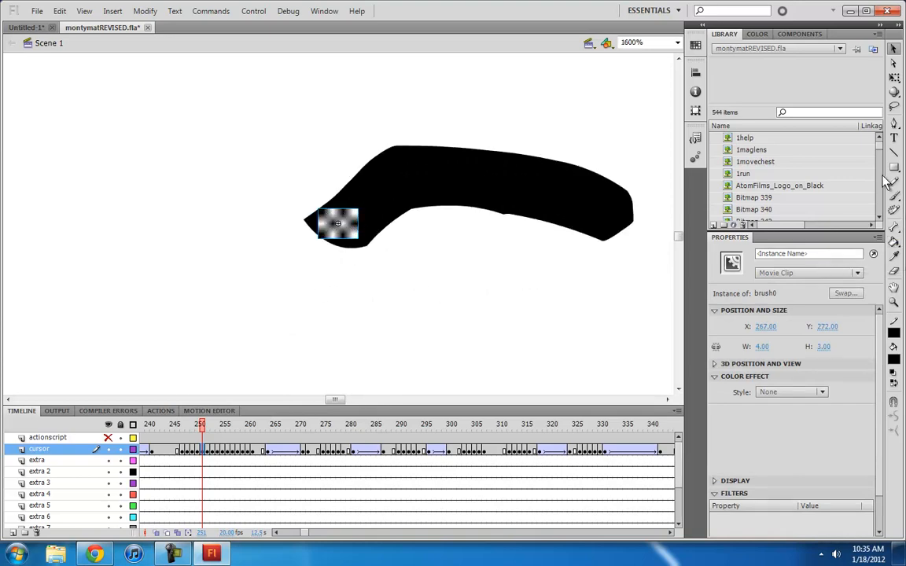
Paint a small freehand loop beside the black stroke with the Brush tool and undo it.
key(b)
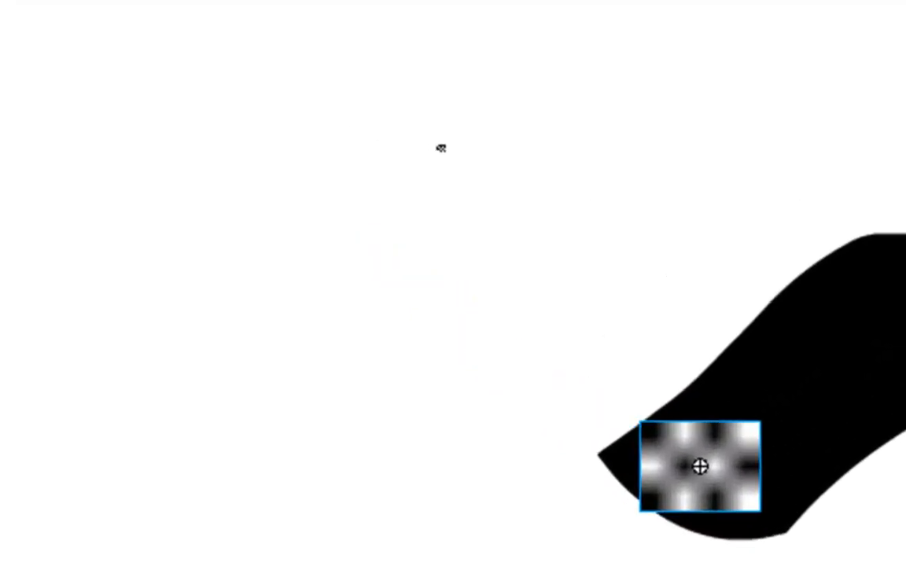
drag(251, 117, 247, 129)
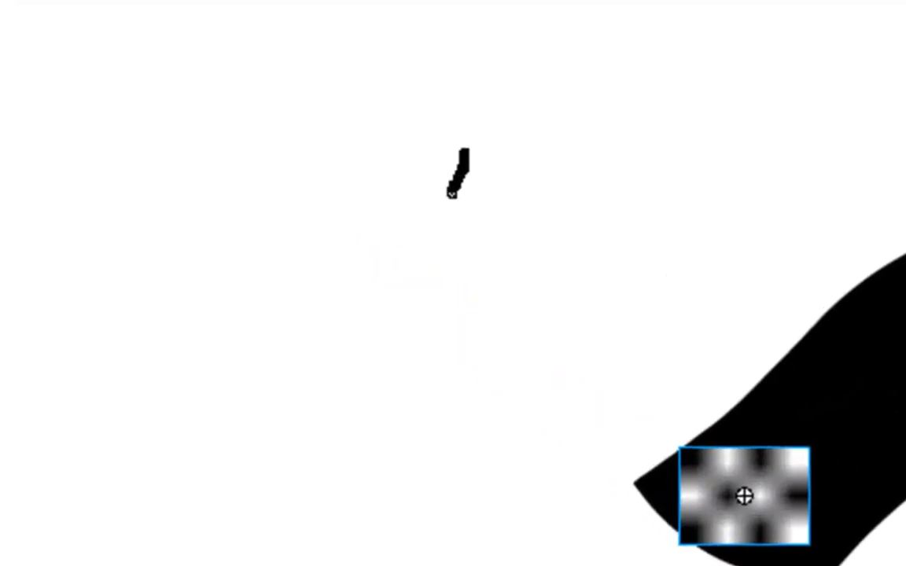
mouse_move(451, 192)
mouse_down()
mouse_move(429, 253)
mouse_move(445, 288)
mouse_move(502, 301)
mouse_move(561, 264)
mouse_move(580, 236)
mouse_move(577, 167)
mouse_move(540, 143)
mouse_move(487, 139)
mouse_up()
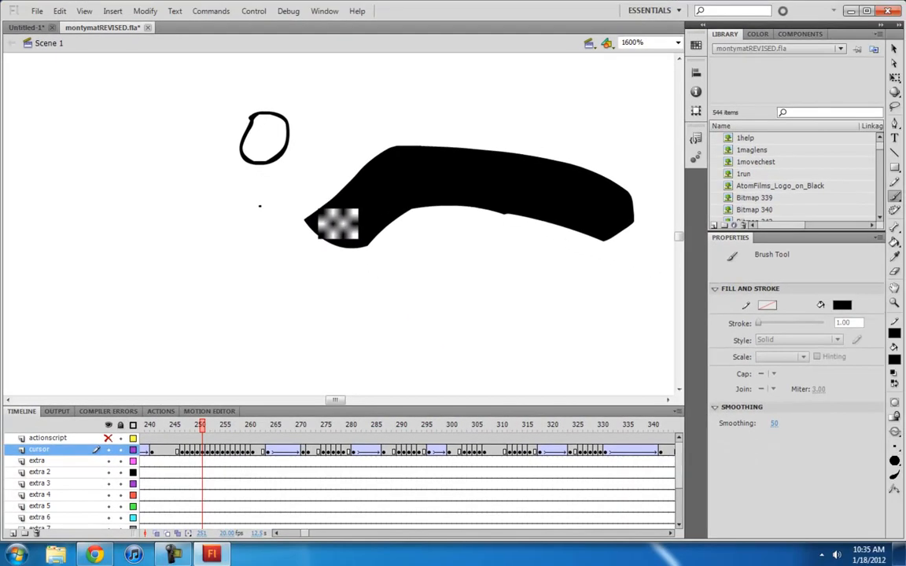
key(ctrl+z)
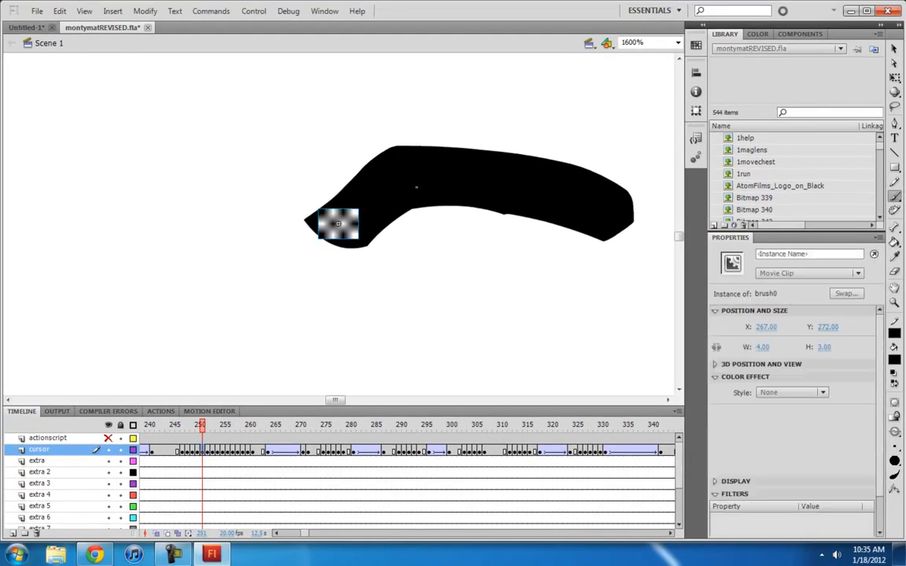
Copy the brush0 movie clip from montymatREVISED.fla and paste it into the Untitled-1 document.
key(v)
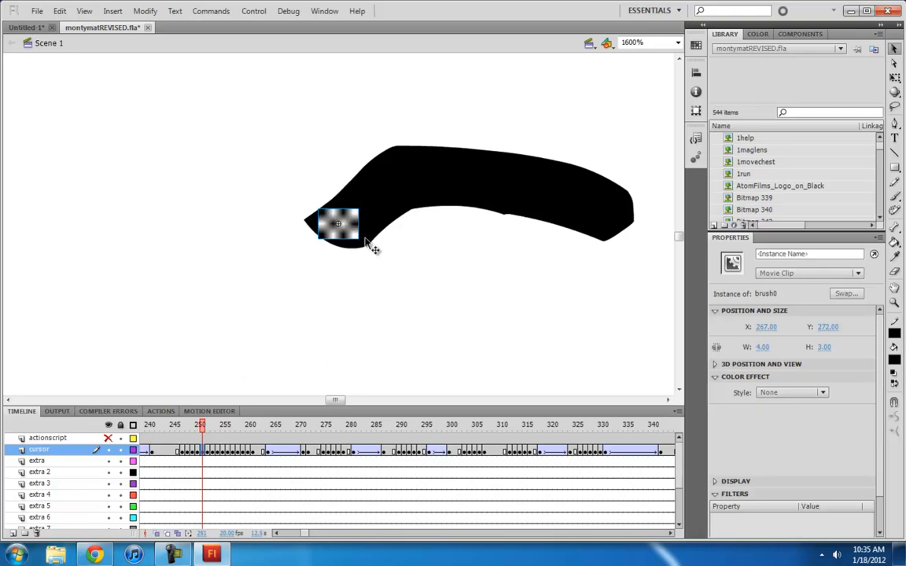
click(301, 201)
click(323, 233)
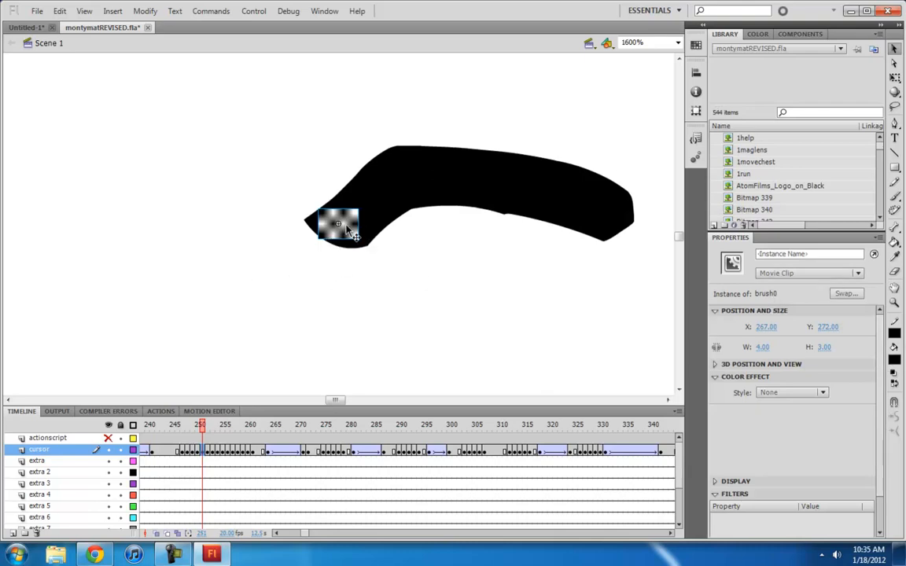
click(31, 26)
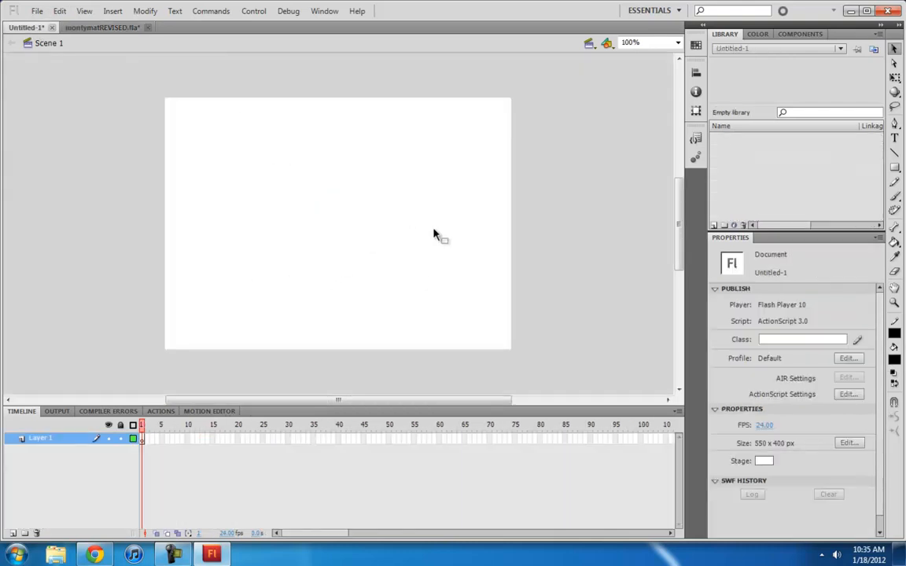
key(ctrl+v)
click(361, 243)
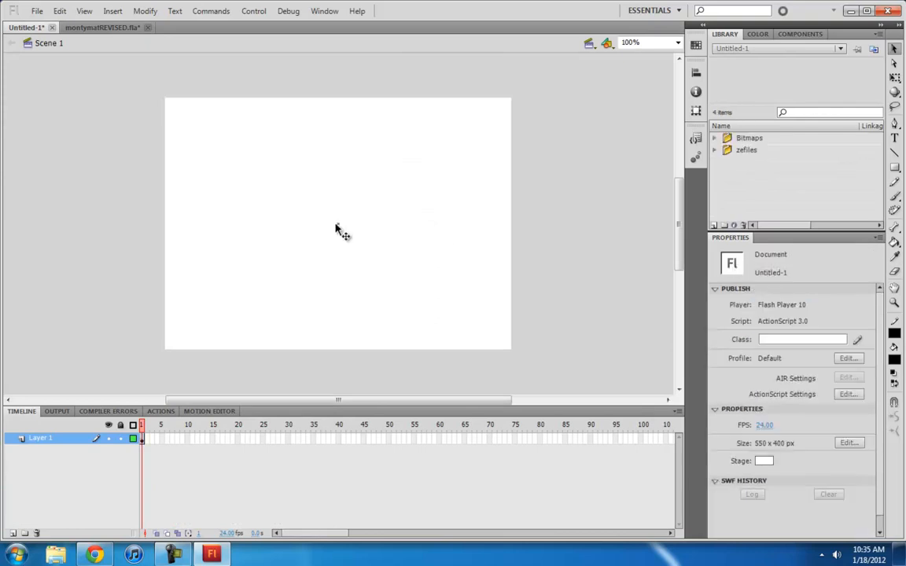
Examine the pasted brush0 clip's pixel pattern closely on the Untitled-1 stage.
click(338, 223)
key(ctrl+equal)
key(ctrl+equal)
key(ctrl+equal)
key(ctrl+equal)
key(ctrl+equal)
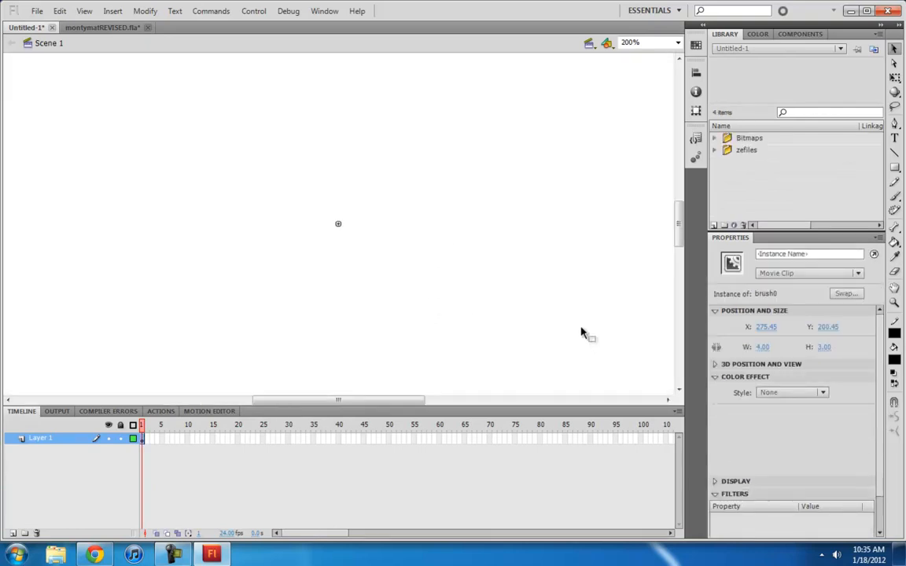
click(378, 281)
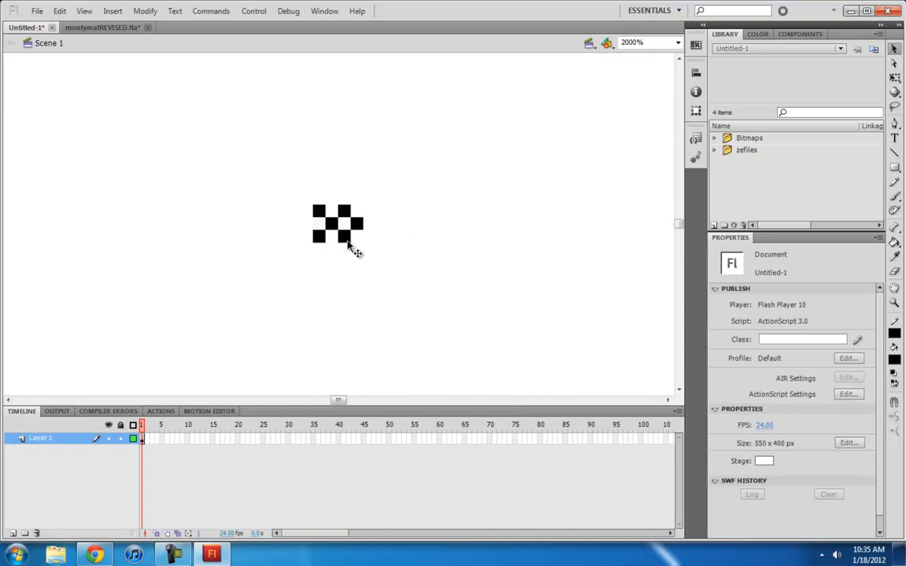
click(354, 250)
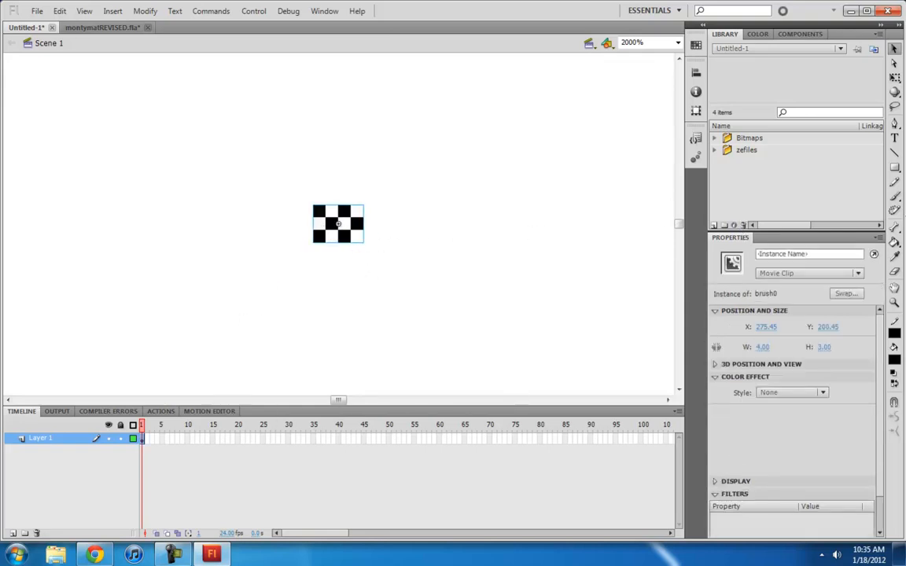
click(894, 166)
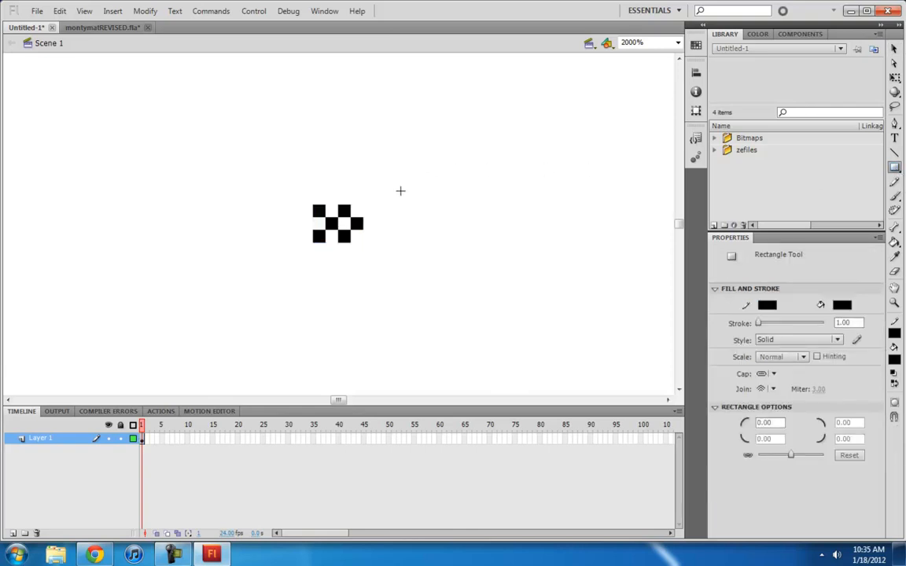
key(v)
click(343, 236)
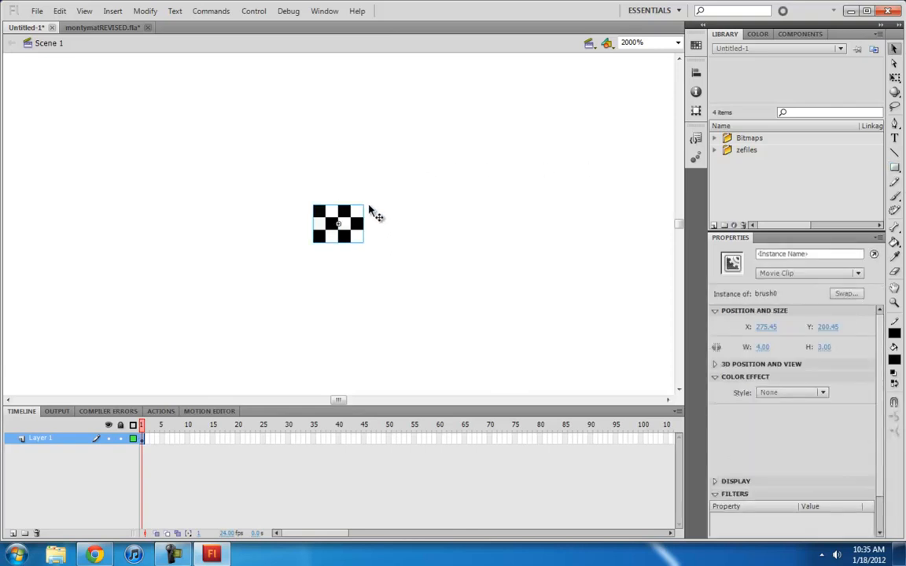
click(895, 168)
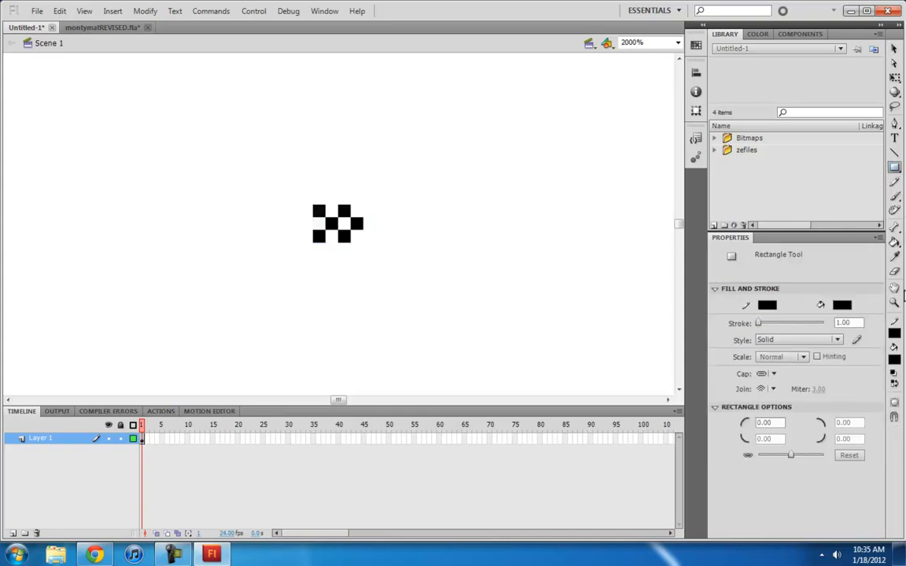
Make the Ink Bottle the active fill tool and break the pasted brush0 clip apart down to an editable shape.
click(894, 242)
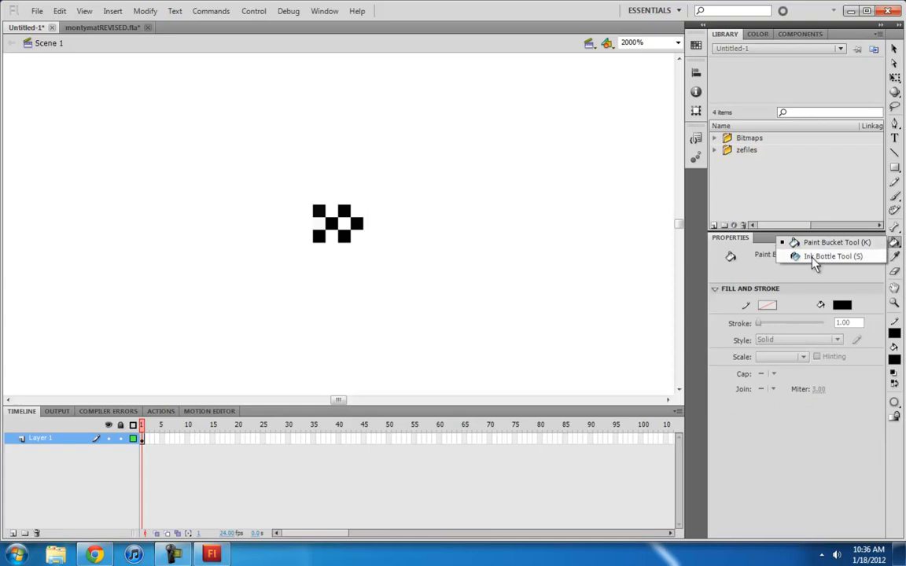
click(826, 256)
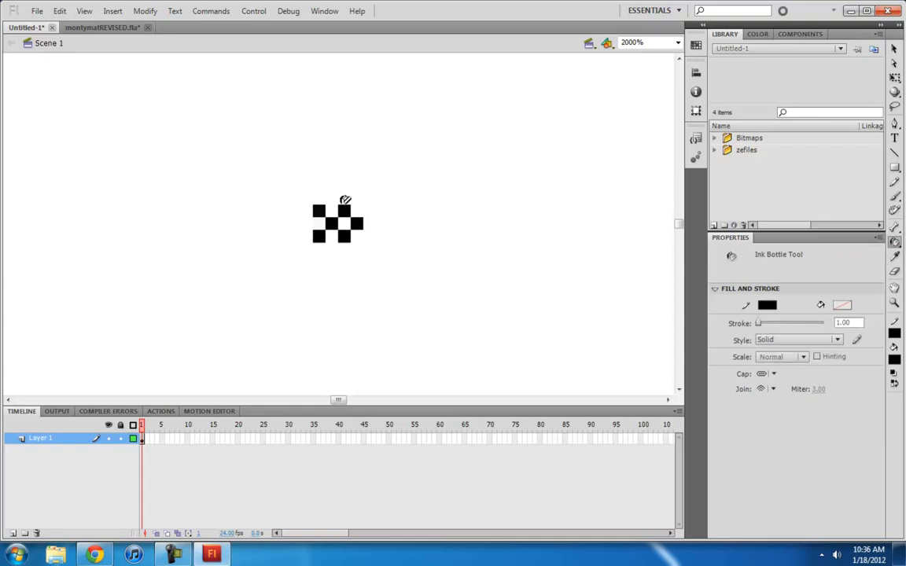
key(v)
right_click(350, 224)
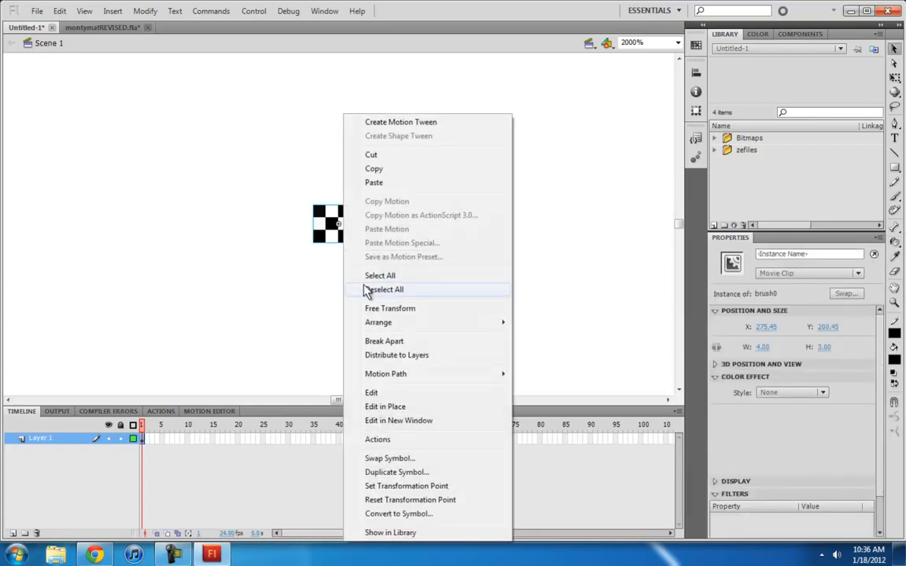
click(369, 341)
right_click(350, 226)
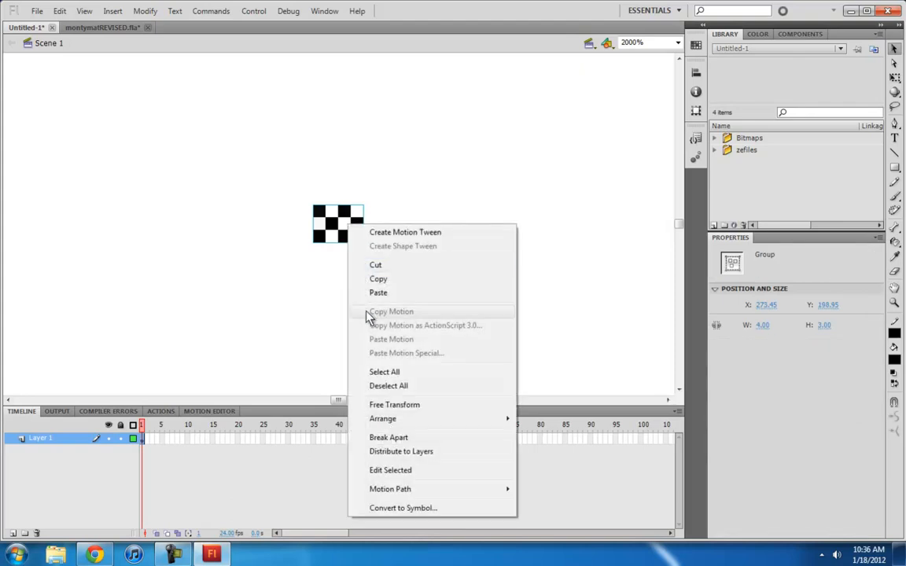
click(400, 437)
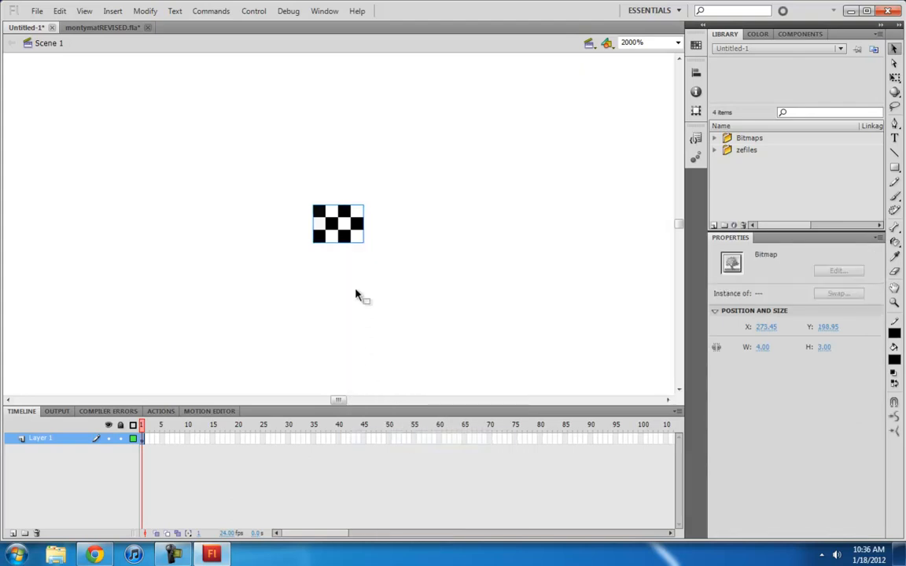
right_click(355, 228)
click(390, 441)
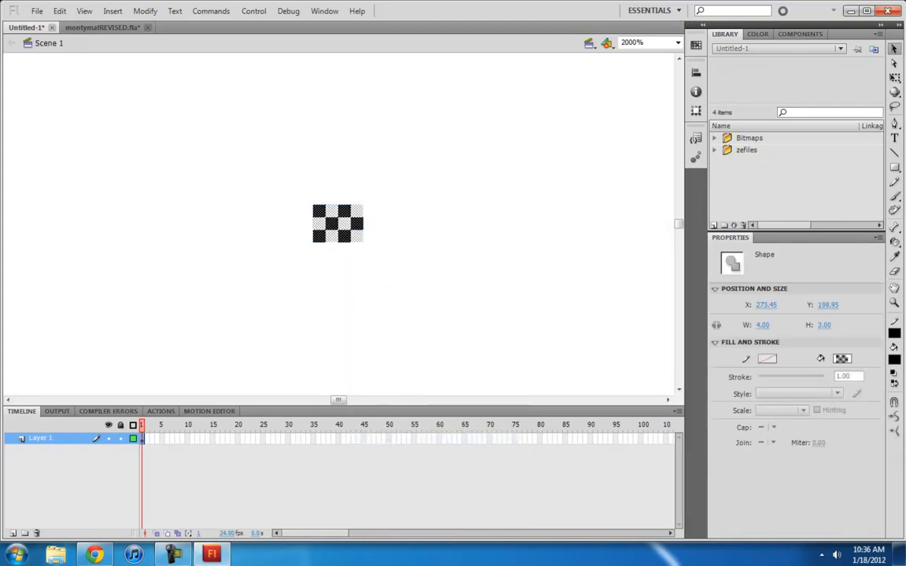
Add a solid black 1.00 stroke around the checkered shape with the Ink Bottle tool.
click(895, 241)
click(347, 205)
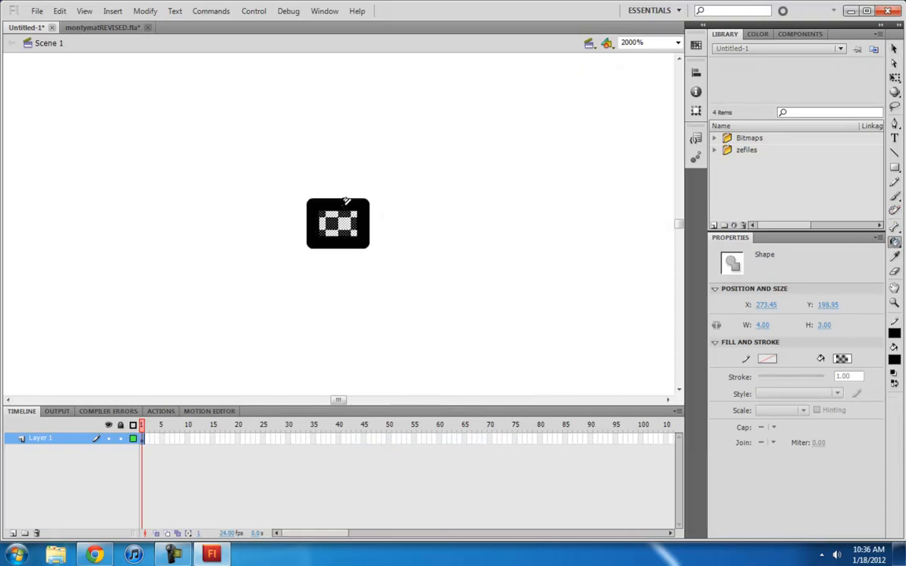
click(894, 49)
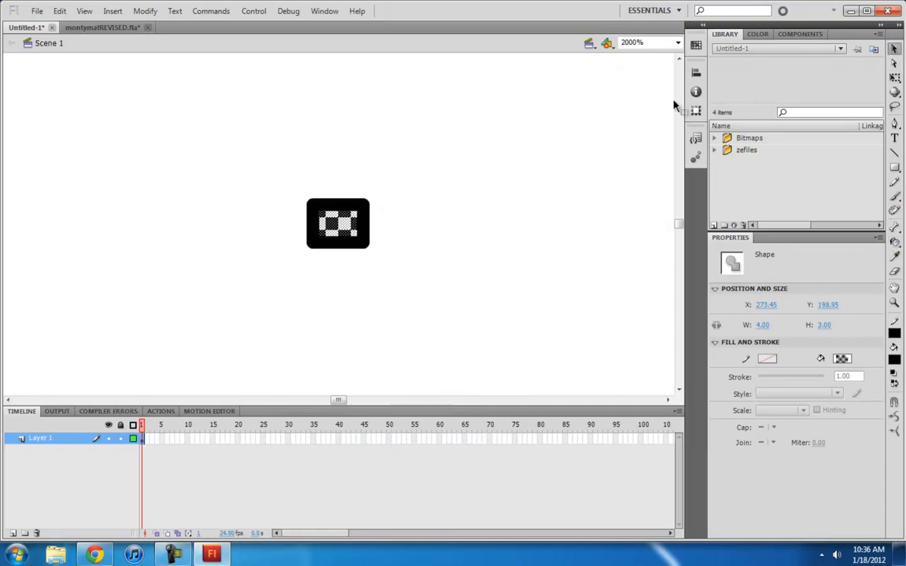
Select the whole black outline and nudge it to the right until it is clear of the checkered shape.
click(368, 228)
double_click(367, 229)
key(Right)
key(Right)
key(Right)
key(Right)
key(Right)
key(Right)
key(Right)
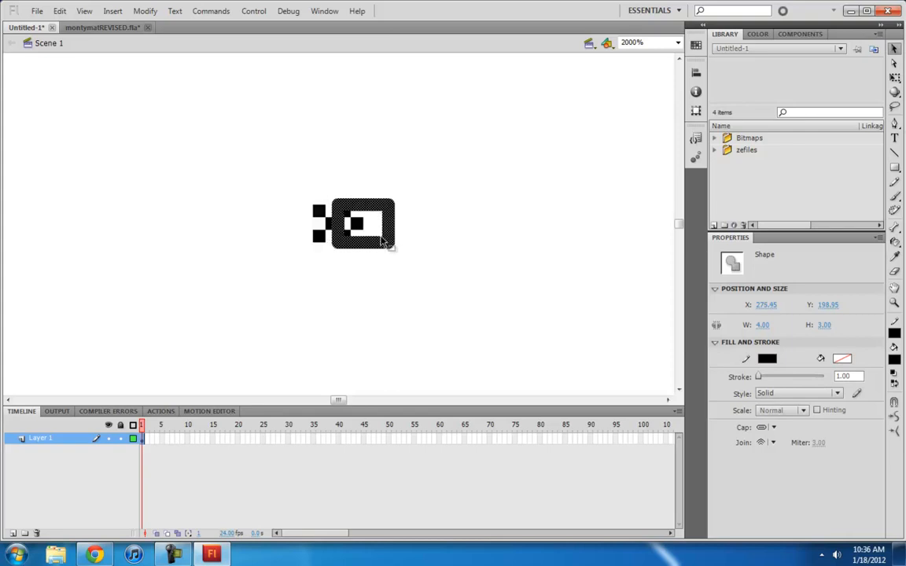
key(Right)
key(Right)
click(472, 252)
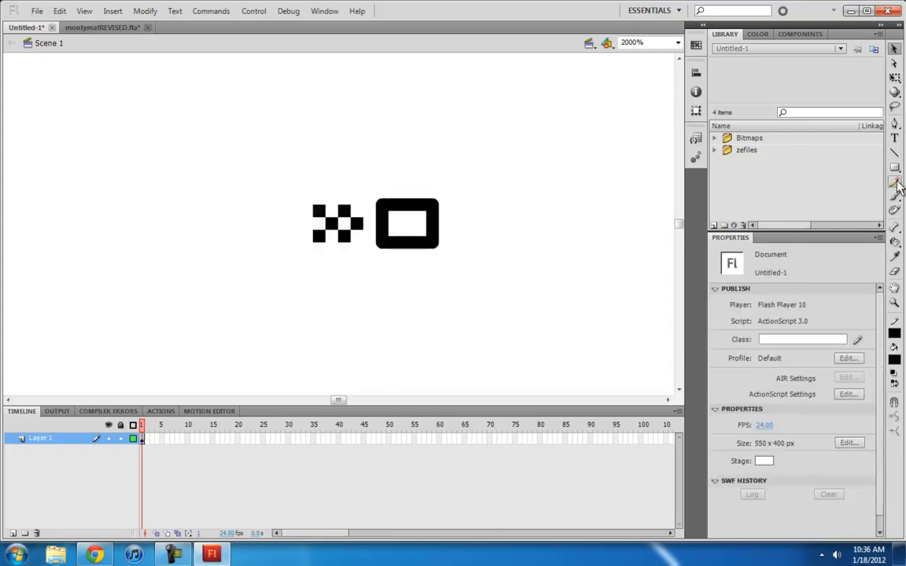
Fill the inside of the separated outline with black using the Paint Bucket tool.
click(894, 243)
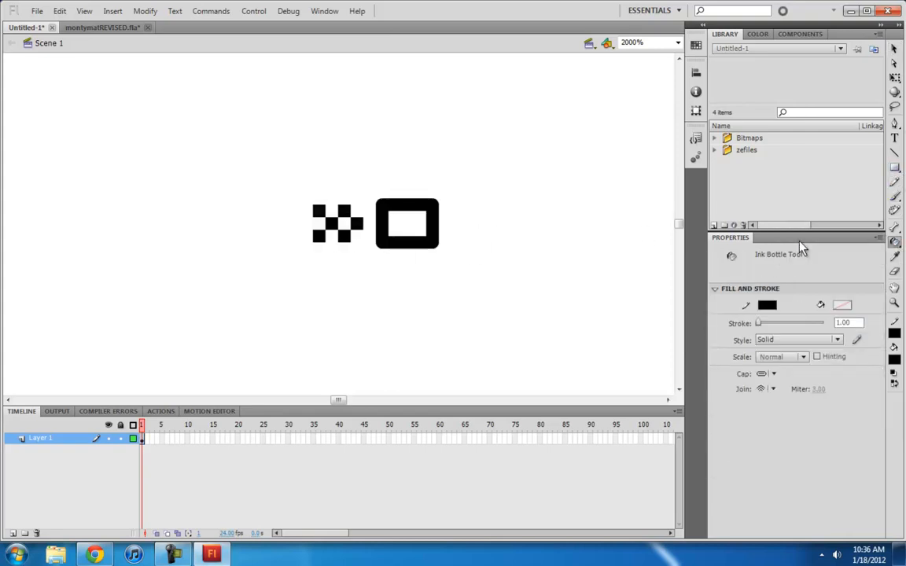
click(399, 226)
key(v)
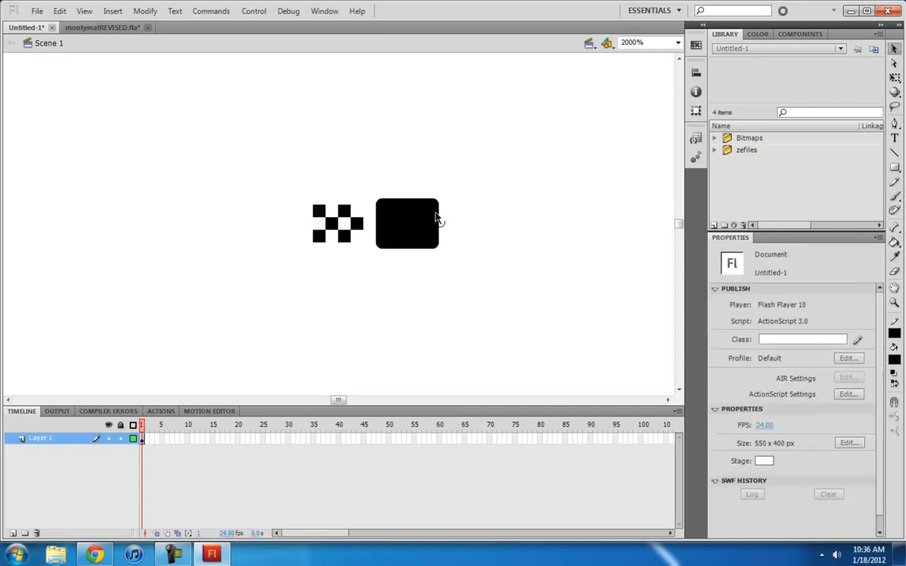
Delete the rounded outline around the black rectangle and convert the remaining fill to a graphic symbol named brush1.
click(435, 224)
key(Delete)
click(388, 237)
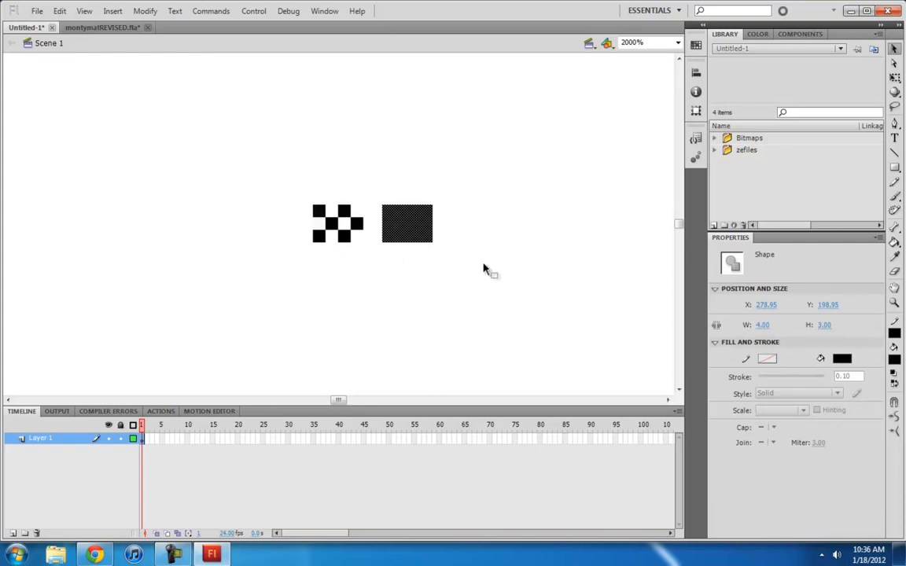
key(F8)
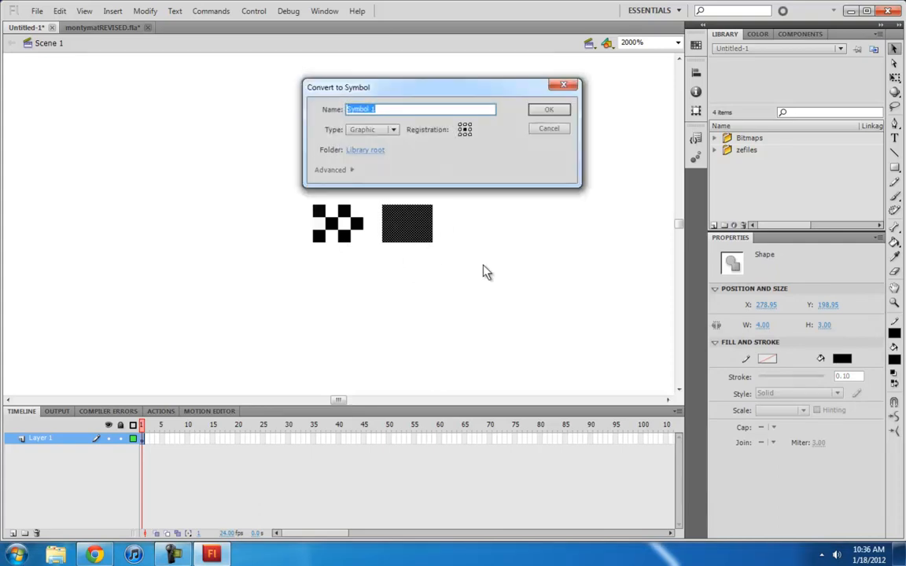
text(brush1)
click(549, 110)
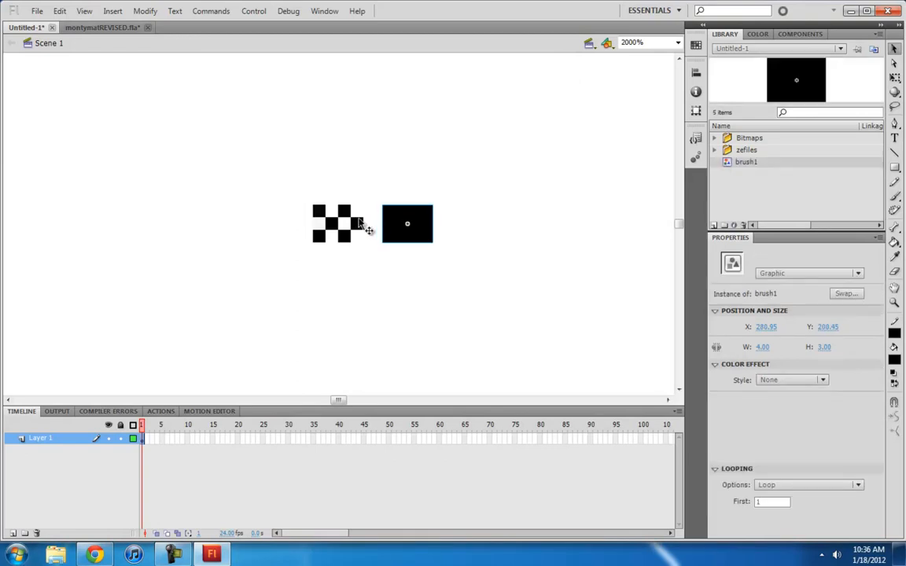
Convert the checkered shape to a graphic symbol named brush2 and remove its instance from the stage.
key(F8)
text(brush2)
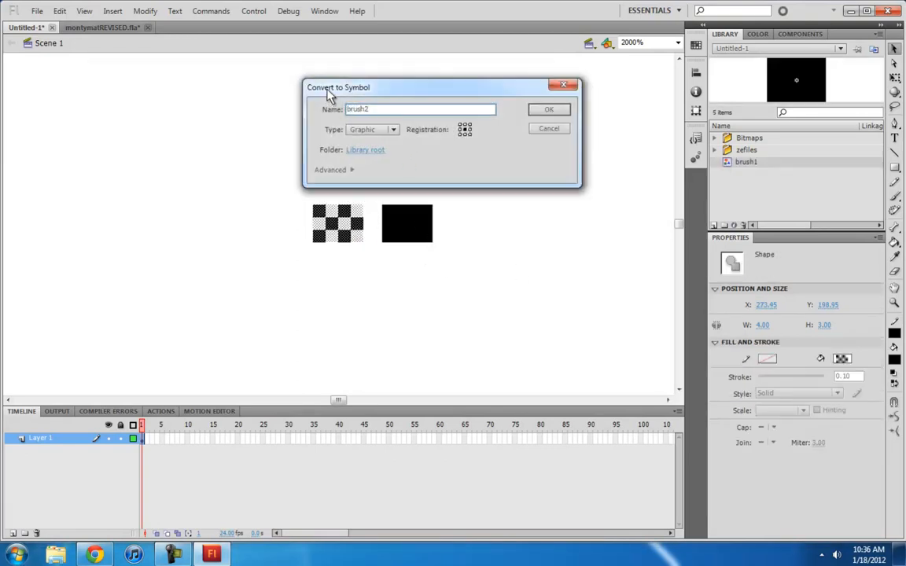
drag(302, 88, 303, 134)
click(547, 162)
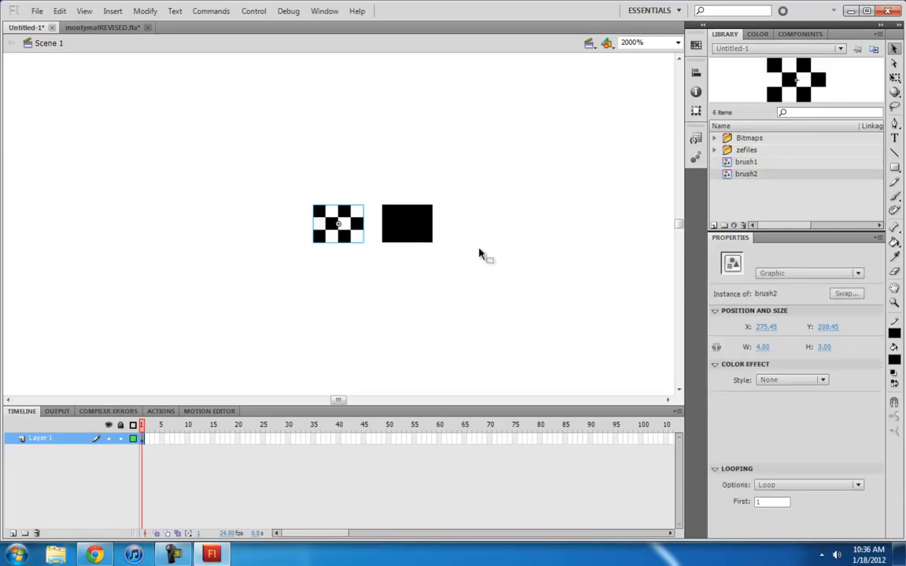
click(480, 255)
click(354, 229)
key(ctrl+z)
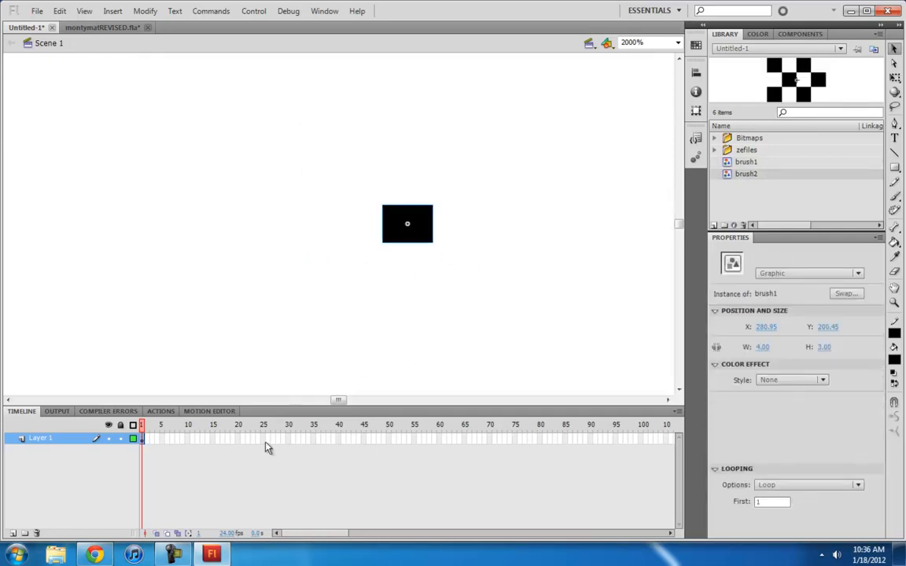
Move the brush1 instance just outside the stage's right edge, at about X 555, Y 187.
key(ctrl+2)
click(373, 258)
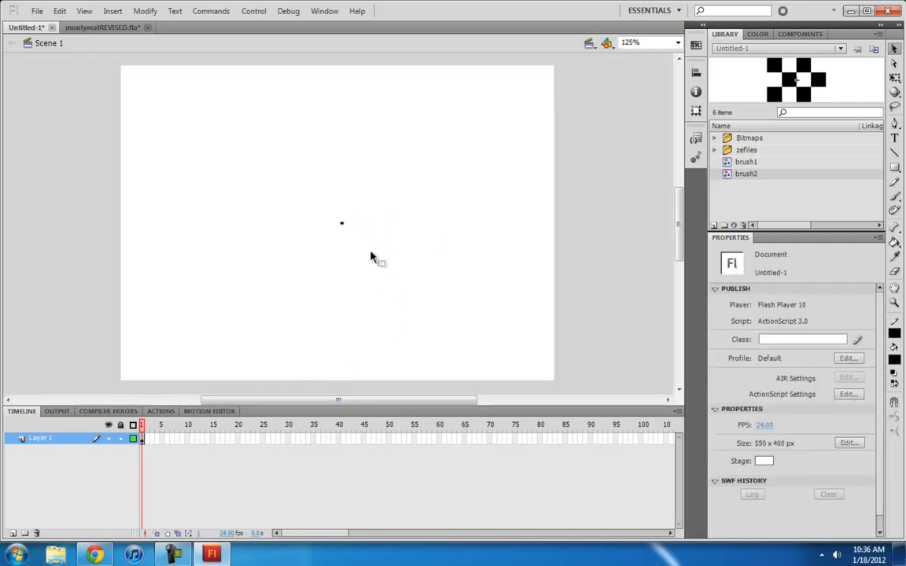
click(557, 212)
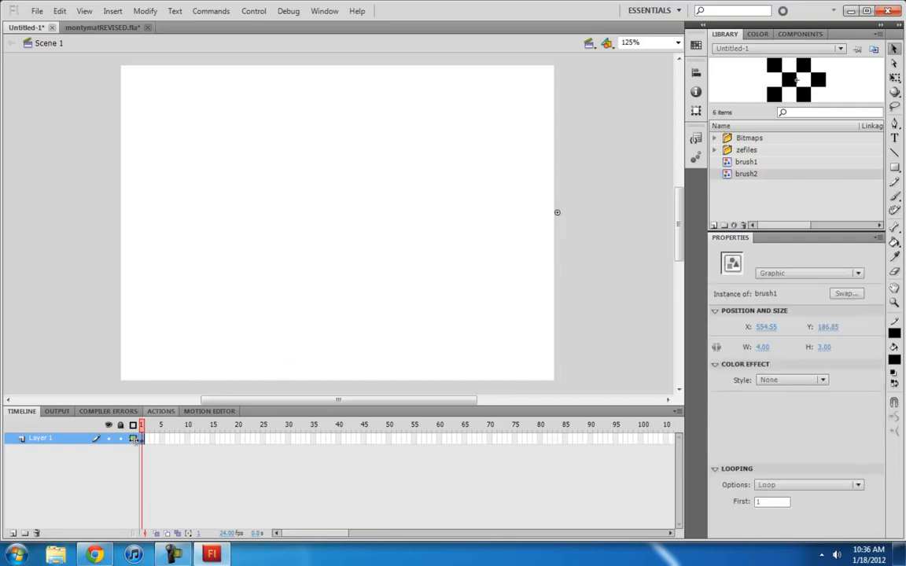
Insert a keyframe at frame 20 of Layer 1 and move brush1 there to about X 260, Y 208.
click(247, 473)
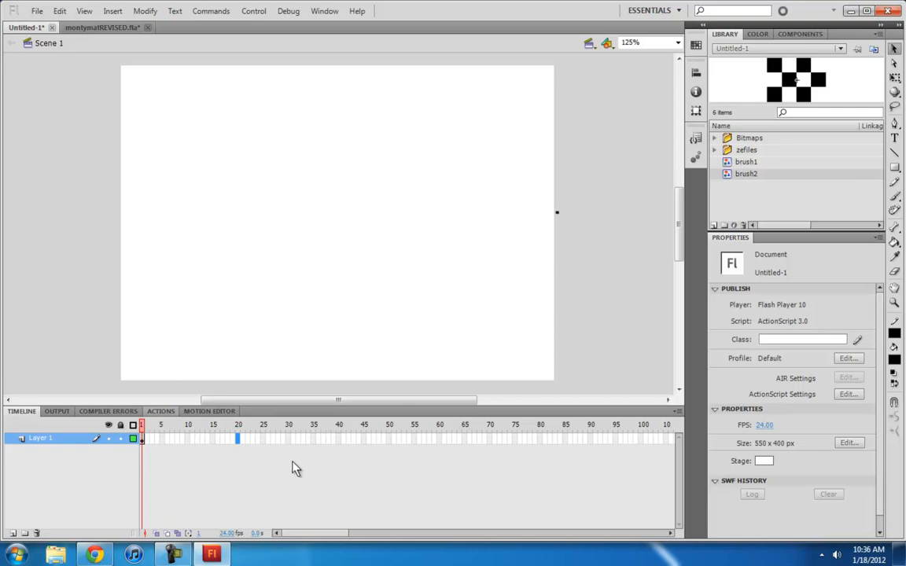
key(F5)
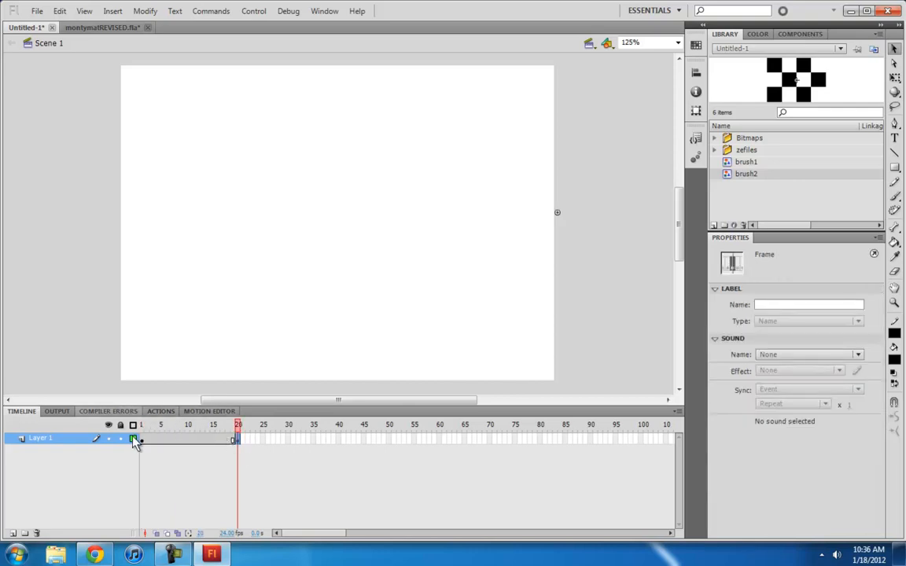
drag(557, 213, 326, 230)
Create a classic tween between frames 1 and 20 with a custom S-shaped ease in and out, and play it back.
right_click(182, 441)
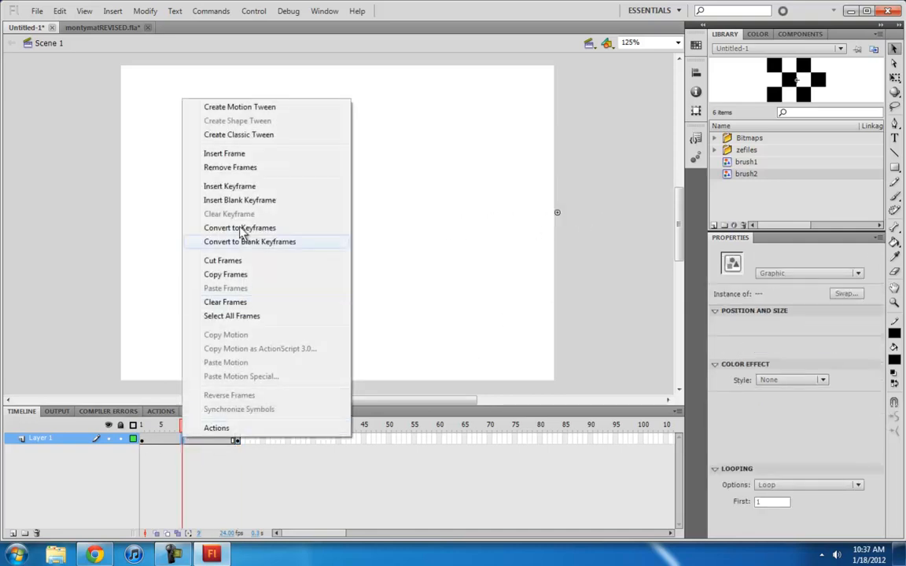
click(226, 135)
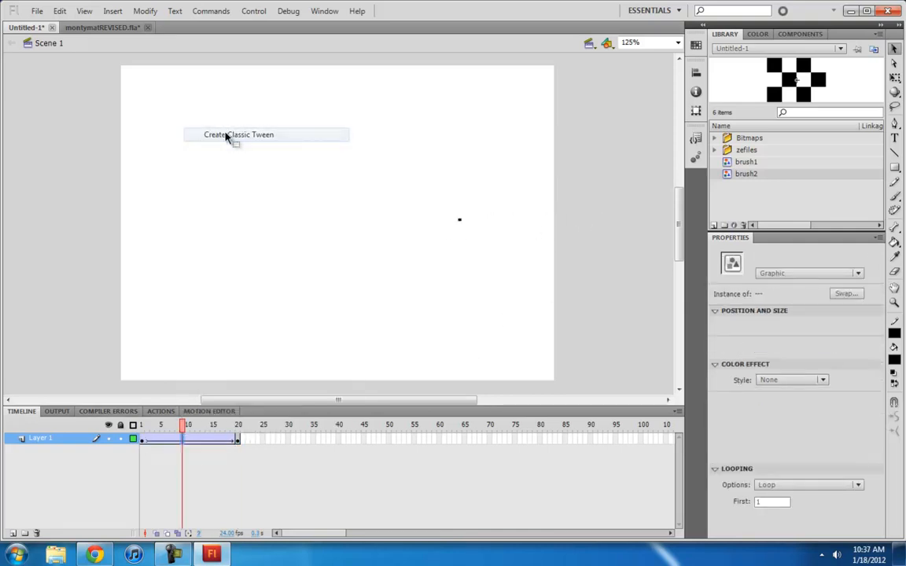
click(144, 439)
click(856, 356)
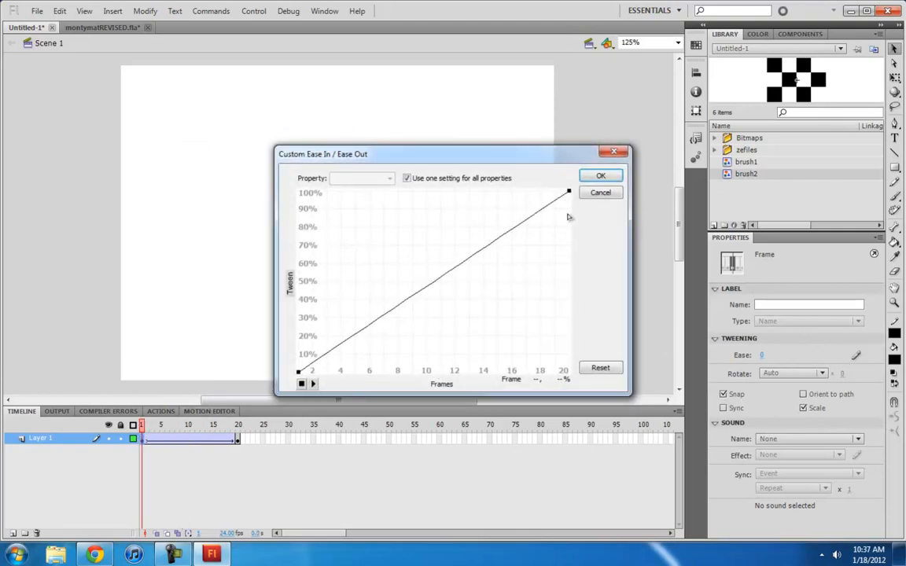
drag(477, 254, 466, 189)
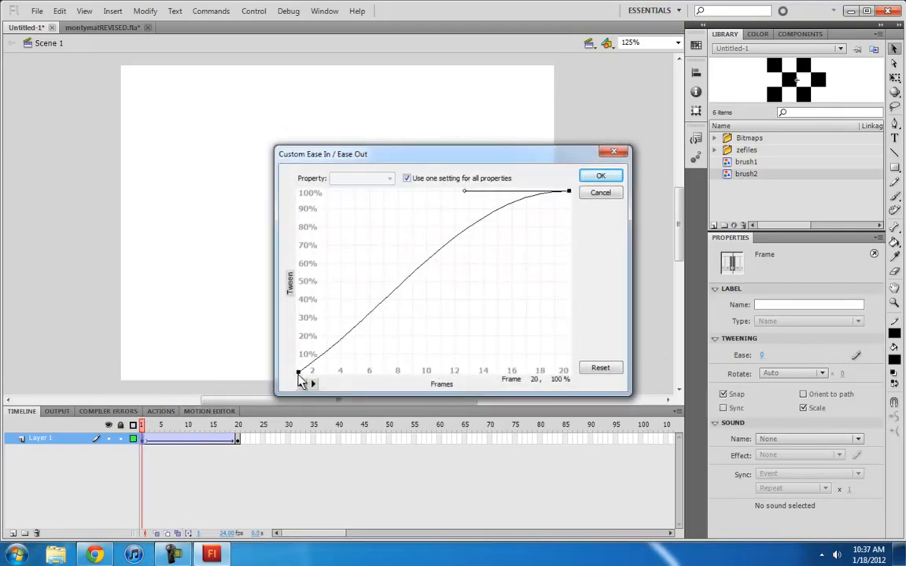
click(298, 373)
drag(388, 317, 425, 368)
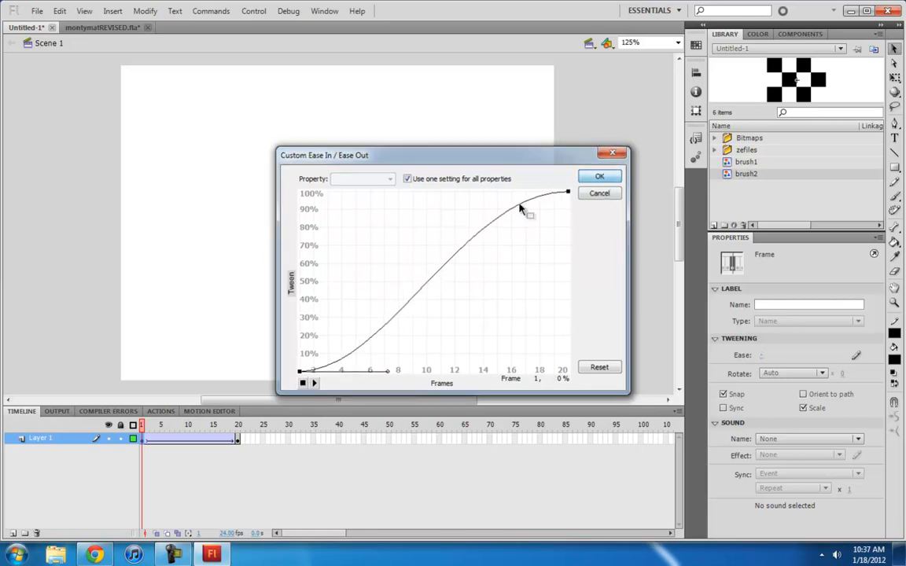
key(Return)
key(Return)
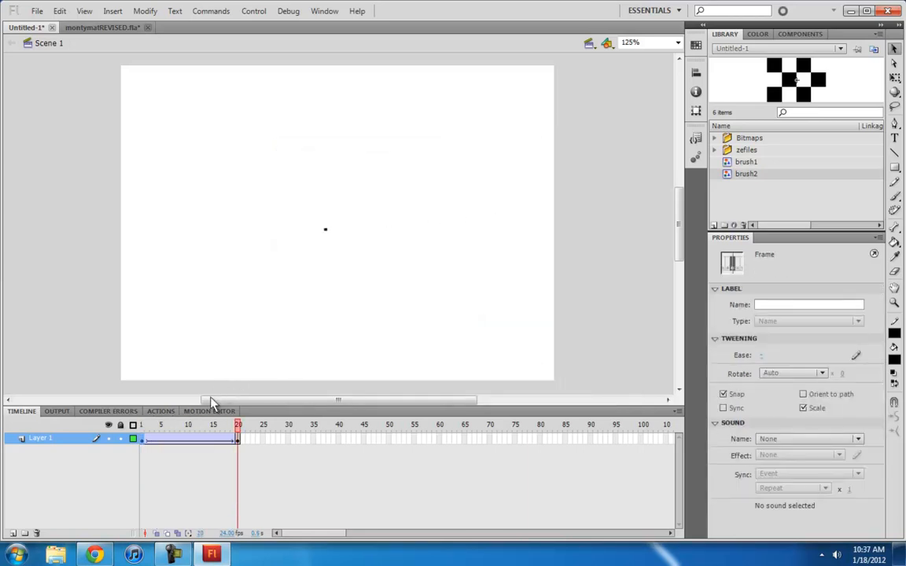
Select frame 20 of Layer 1 and activate the Brush tool.
click(240, 441)
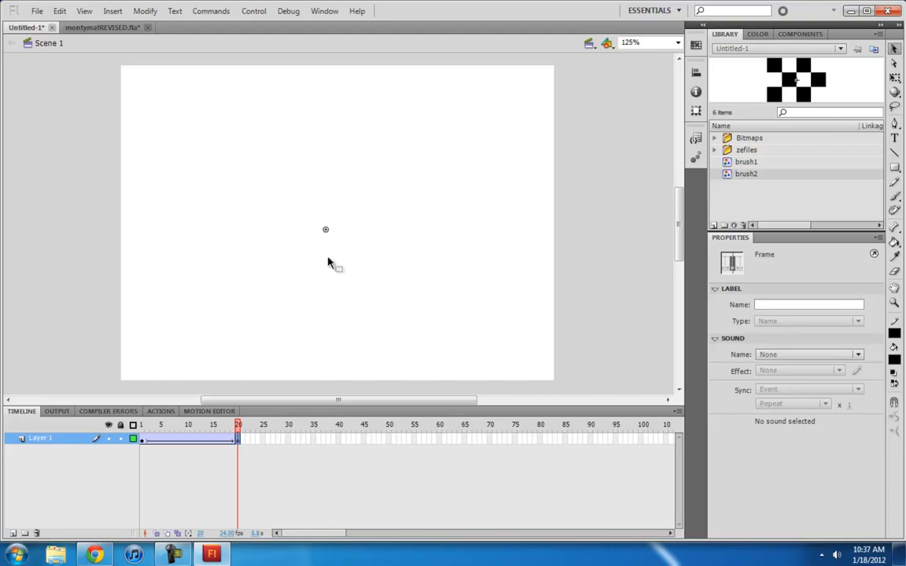
click(894, 195)
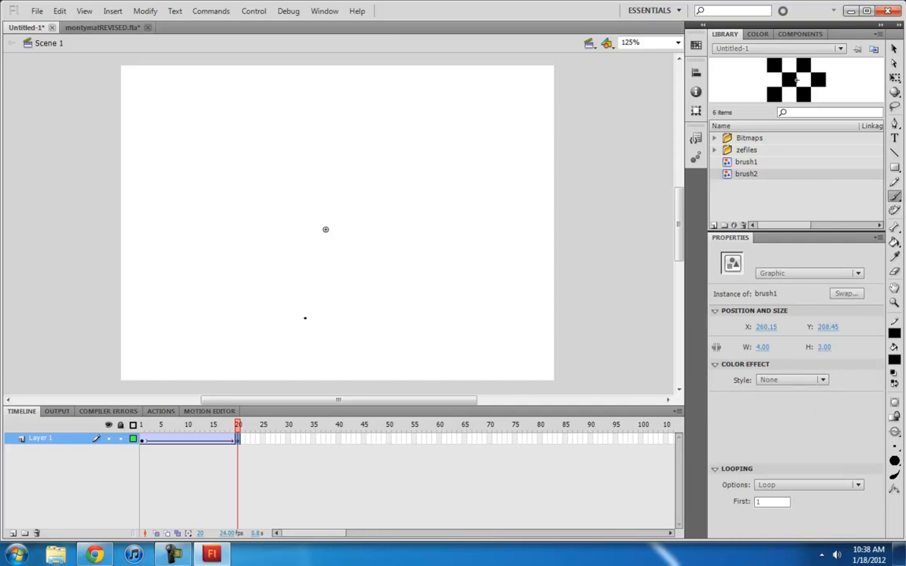
mouse_move(325, 229)
mouse_down()
mouse_move(320, 253)
mouse_move(339, 250)
mouse_move(339, 237)
mouse_move(332, 229)
mouse_move(328, 290)
mouse_up()
drag(326, 253, 305, 273)
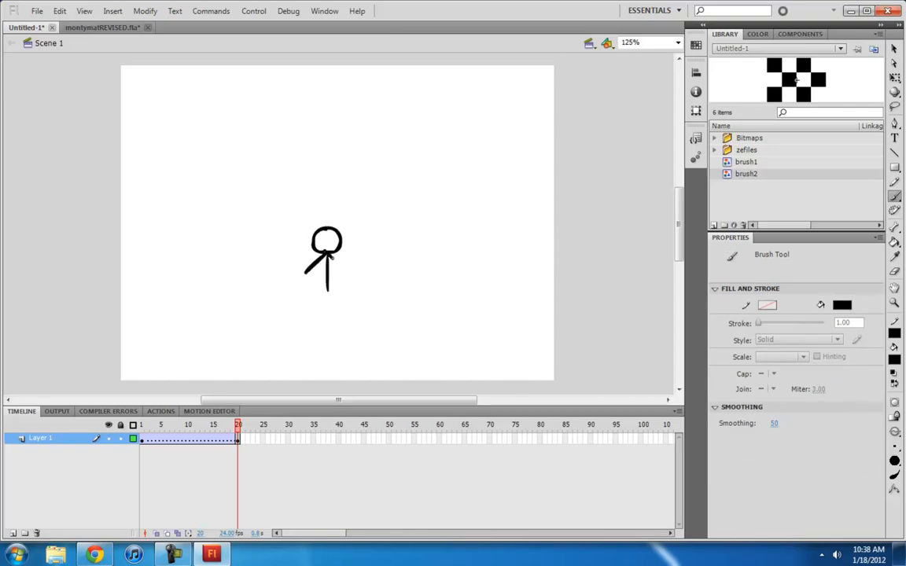
key(ctrl+z)
key(ctrl+z)
key(ctrl+z)
key(ctrl+z)
key(ctrl+z)
Brush a stick figure's head, arms and torso in black at frame 20, with the head's top at the brush1 instance.
mouse_move(327, 230)
mouse_down()
mouse_move(334, 251)
mouse_move(327, 230)
mouse_up()
drag(323, 274, 322, 283)
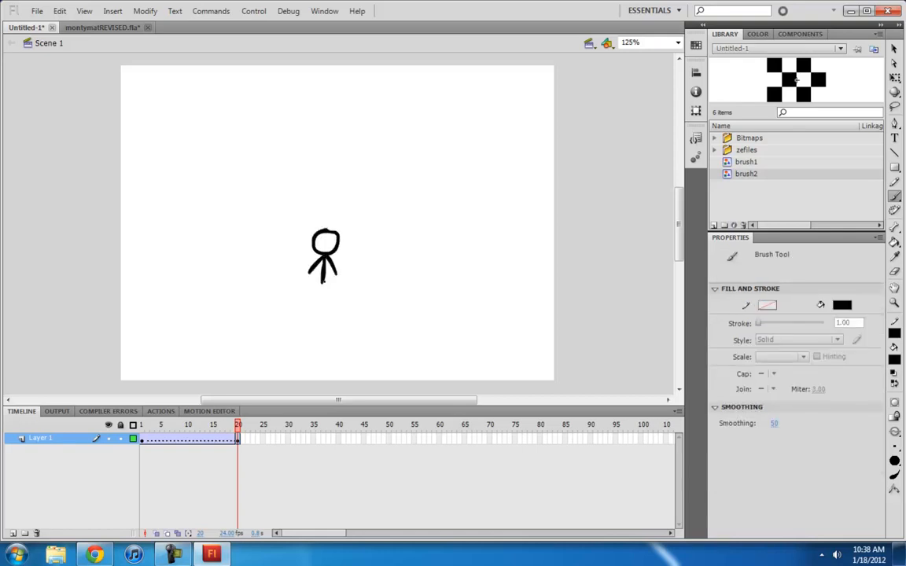
drag(314, 294, 304, 311)
key(ctrl+z)
key(ctrl+y)
key(ctrl+z)
drag(340, 303, 342, 311)
key(ctrl+z)
key(ctrl+z)
key(ctrl+z)
Brush two black legs onto the stick figure, spreading down from the end of its torso.
drag(320, 268, 315, 310)
key(ctrl+z)
key(ctrl+z)
drag(326, 277, 334, 315)
Select the whole stick figure drawing and cut it from frame 20 of Layer 1, leaving the brush1 instance.
click(895, 49)
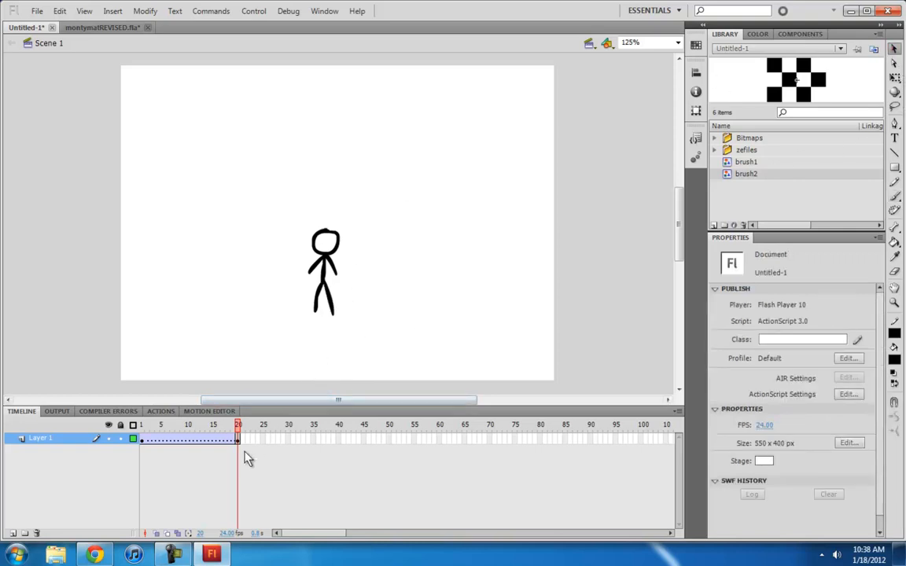
click(330, 281)
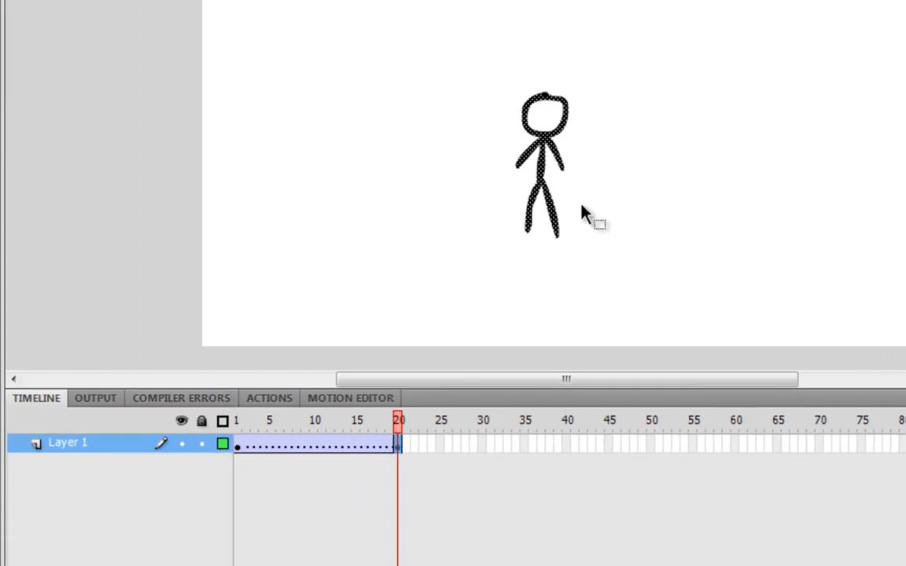
click(591, 269)
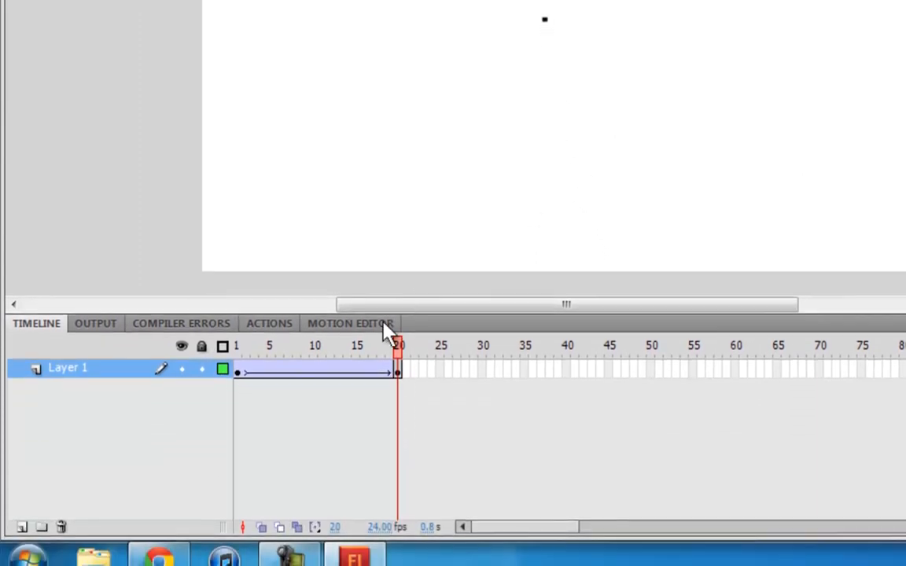
Add a new layer beneath Layer 1 and paste the stick figure in place in a keyframe at its frame 20.
click(22, 527)
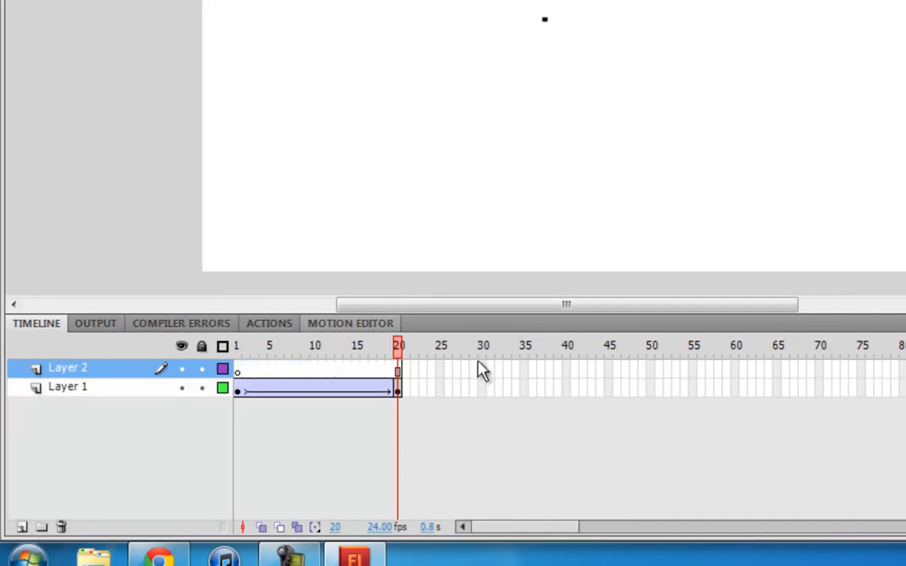
drag(81, 376, 78, 410)
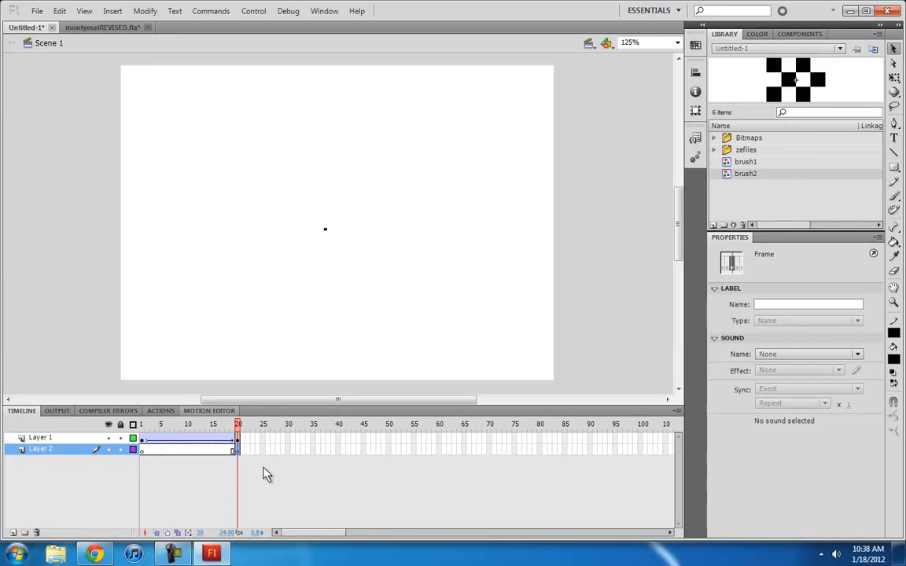
key(ctrl+shift+v)
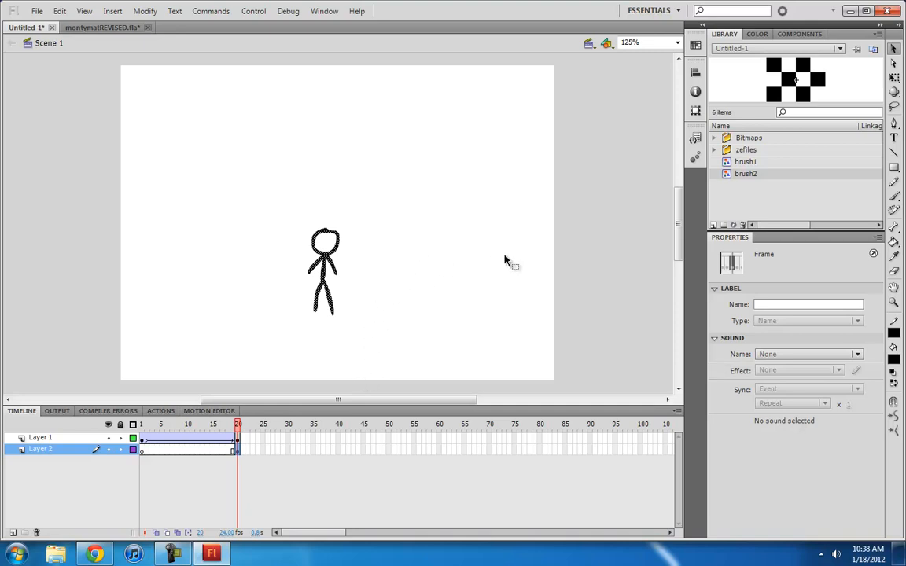
click(325, 230)
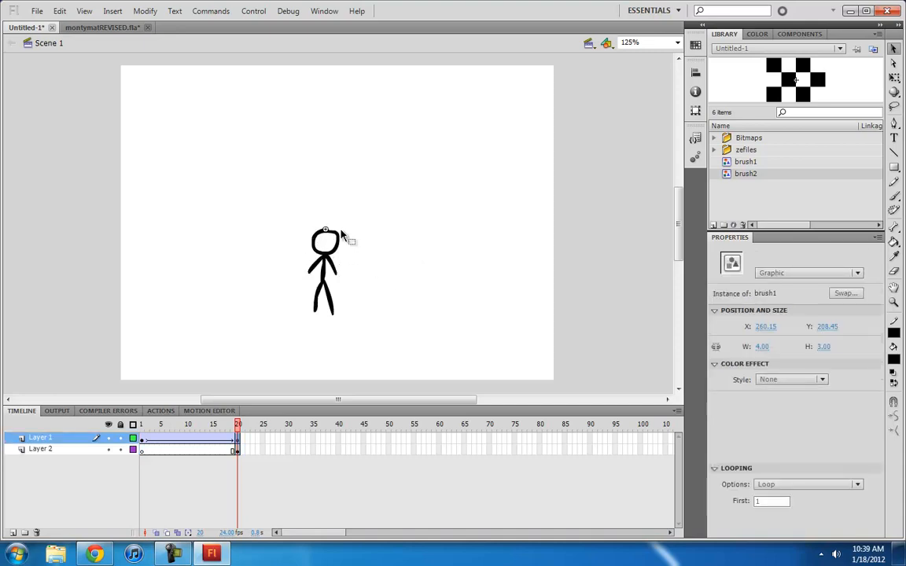
click(334, 214)
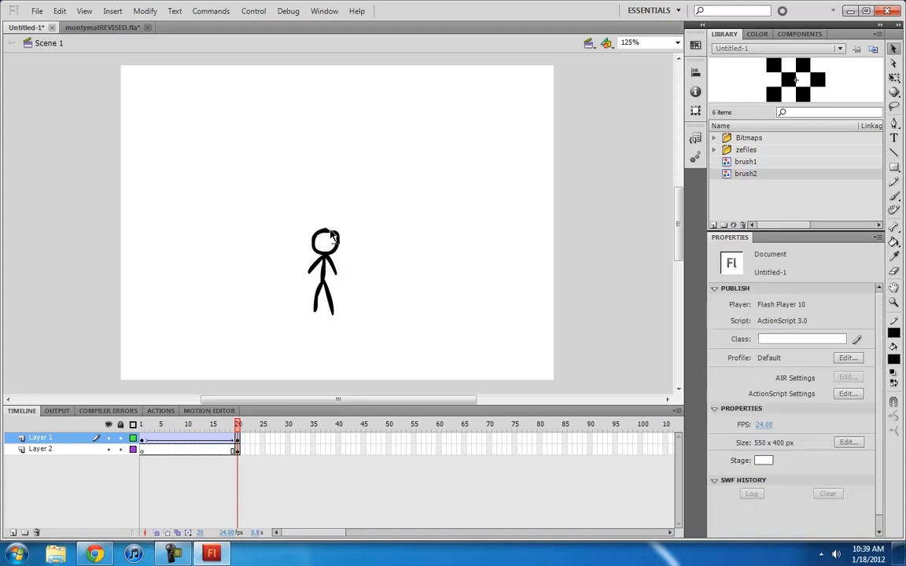
click(341, 248)
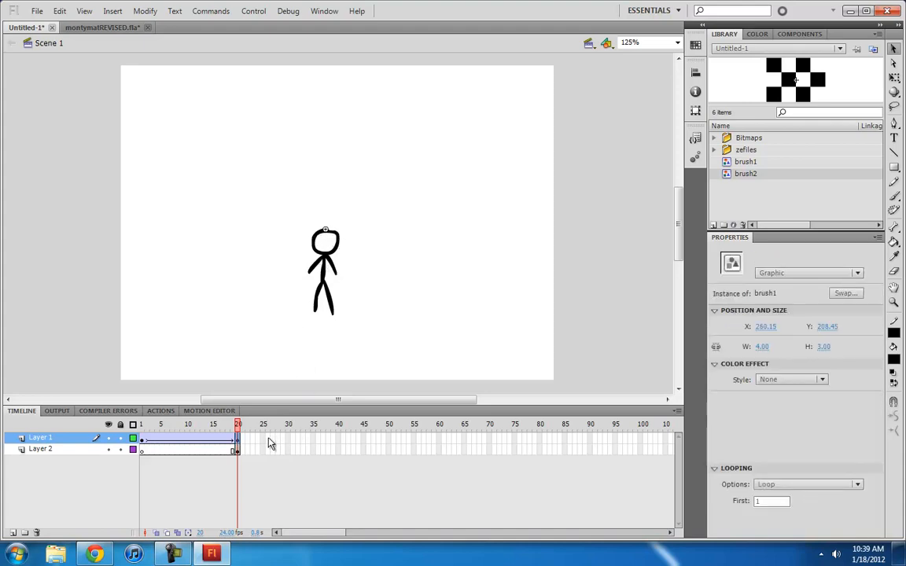
Insert keyframes at frame 21 on both Layer 1 and Layer 2.
key(ctrl+=)
key(ctrl+=)
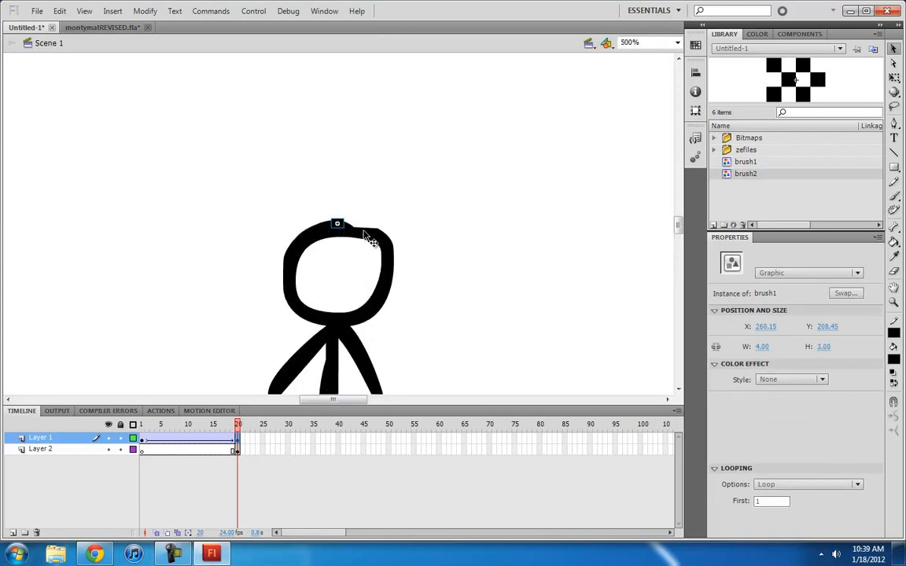
click(242, 450)
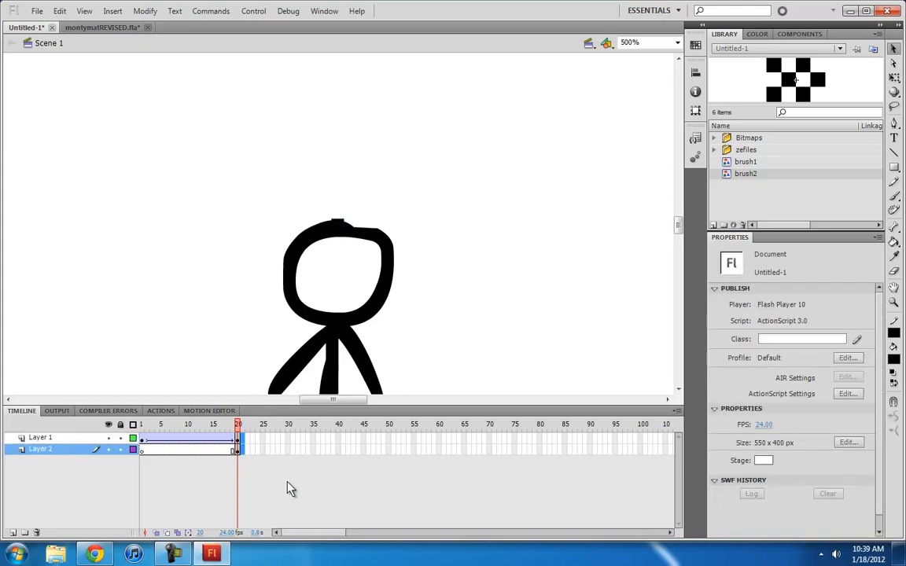
key(F6)
click(436, 301)
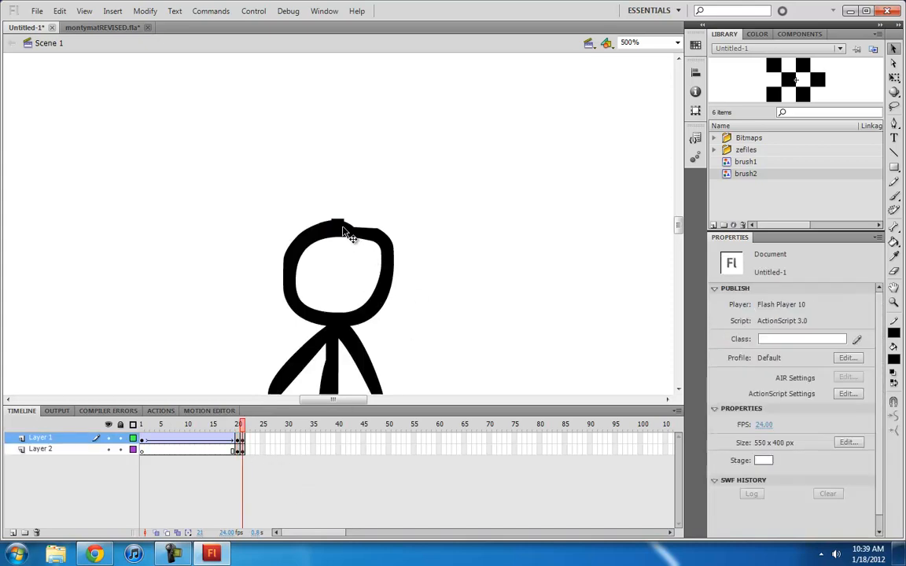
Move the brush1 instance at frame 21 from the figure's head to the tip of its right-hand leg.
click(344, 230)
key(ctrl+minus)
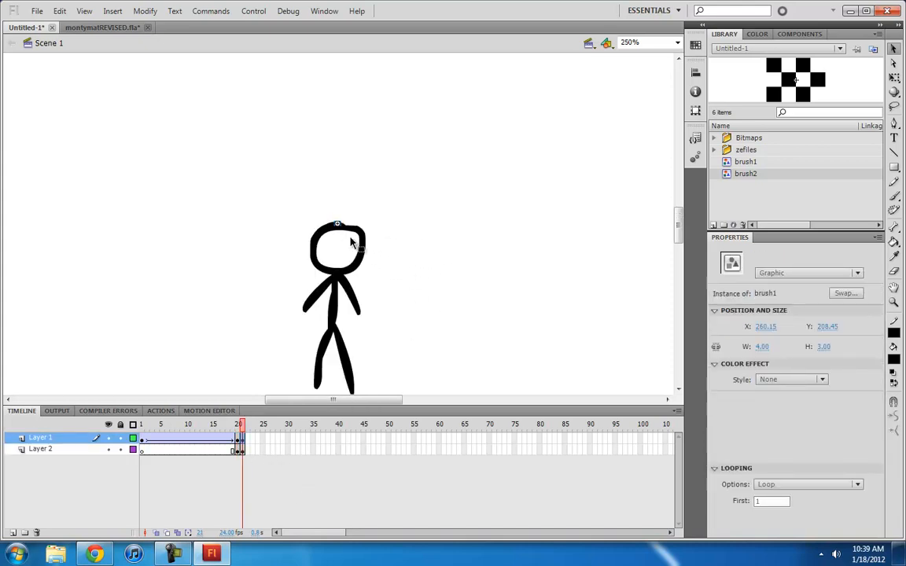
mouse_move(339, 228)
mouse_down()
mouse_move(346, 389)
mouse_move(358, 398)
mouse_move(398, 370)
mouse_move(352, 335)
mouse_up()
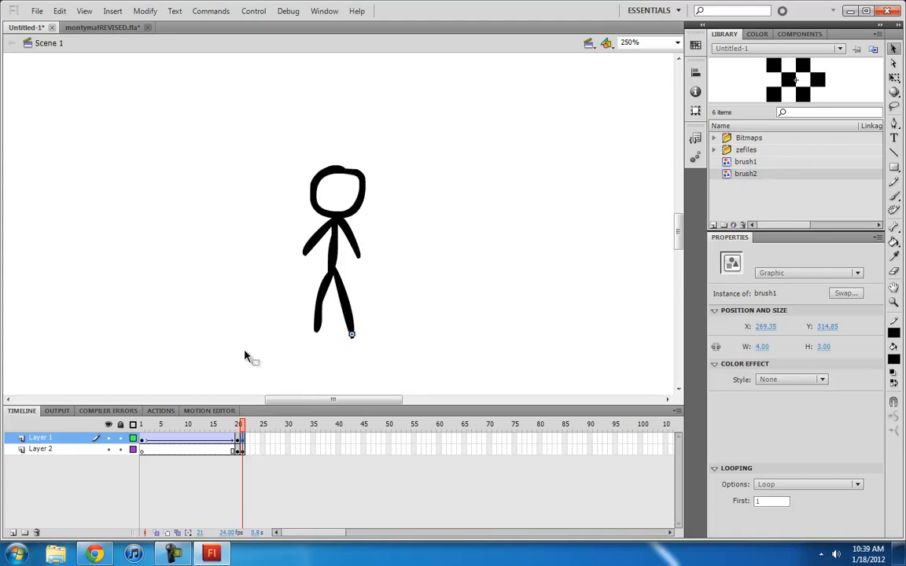
Swap the brush1 instance at the tip of the right-hand leg on frame 21 for the brush2 symbol.
right_click(351, 337)
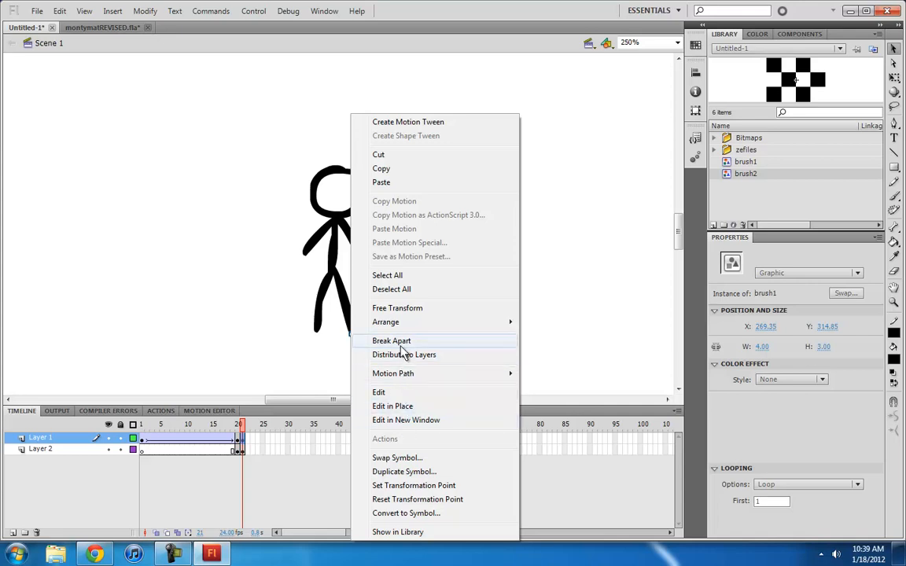
click(370, 460)
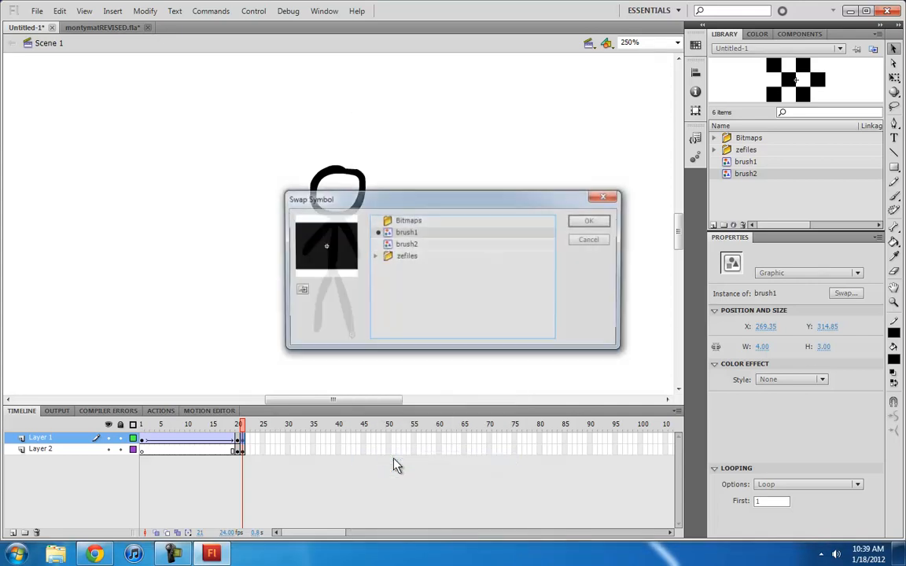
click(397, 245)
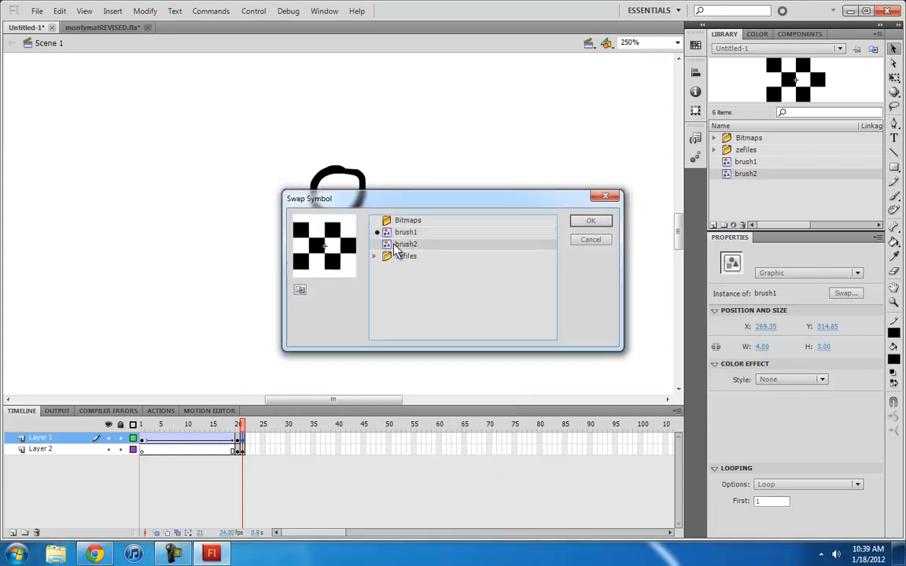
click(590, 222)
click(378, 350)
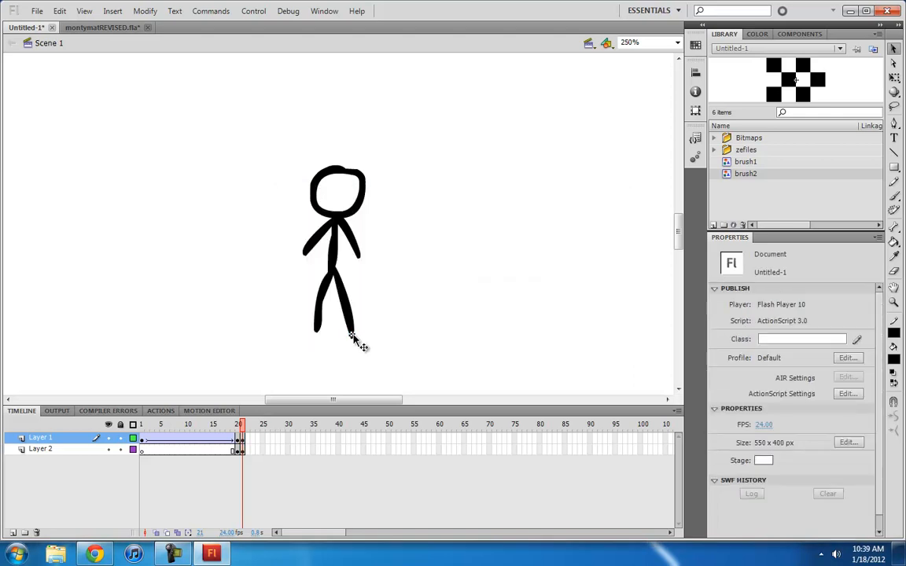
click(352, 335)
key(ctrl+equal)
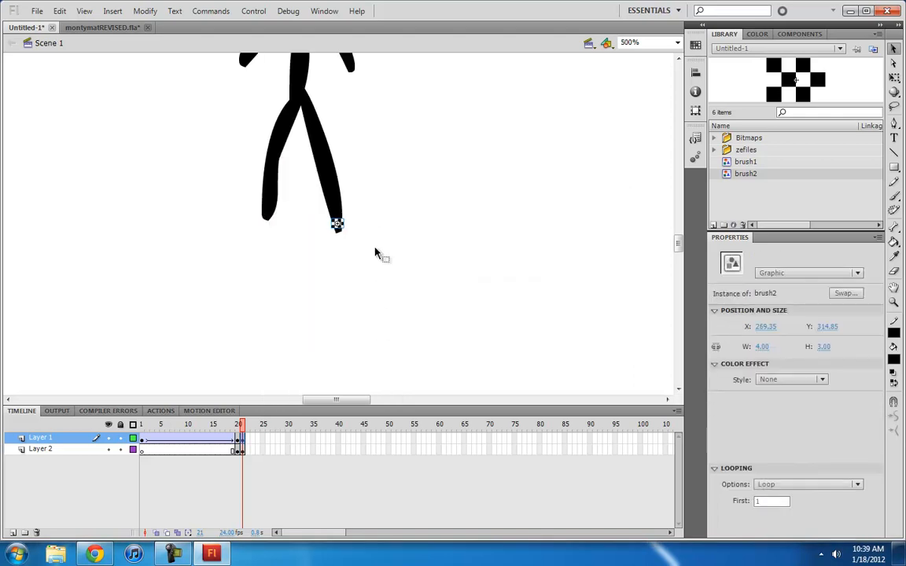
scroll(378, 291, up, 2)
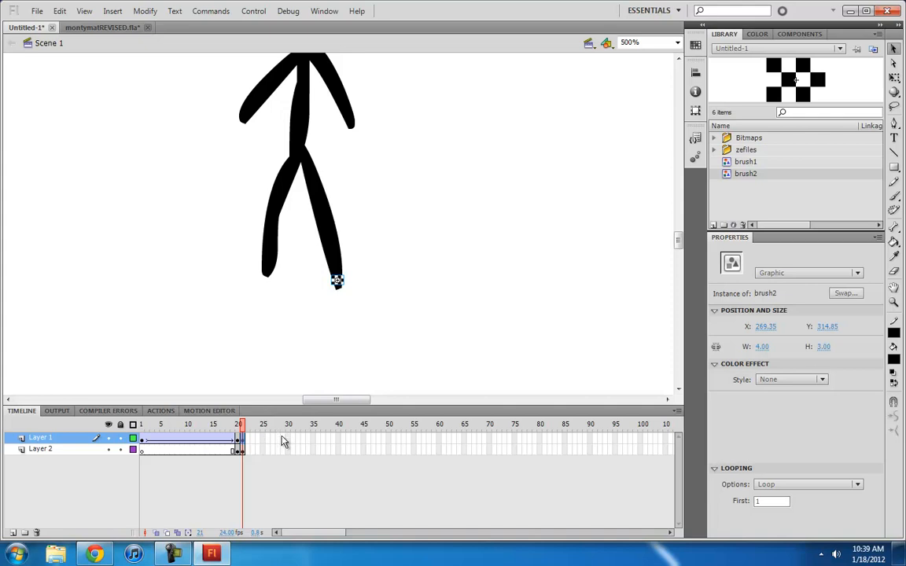
scroll(366, 308, up, 2)
scroll(365, 307, down, 1)
scroll(366, 307, up, 1)
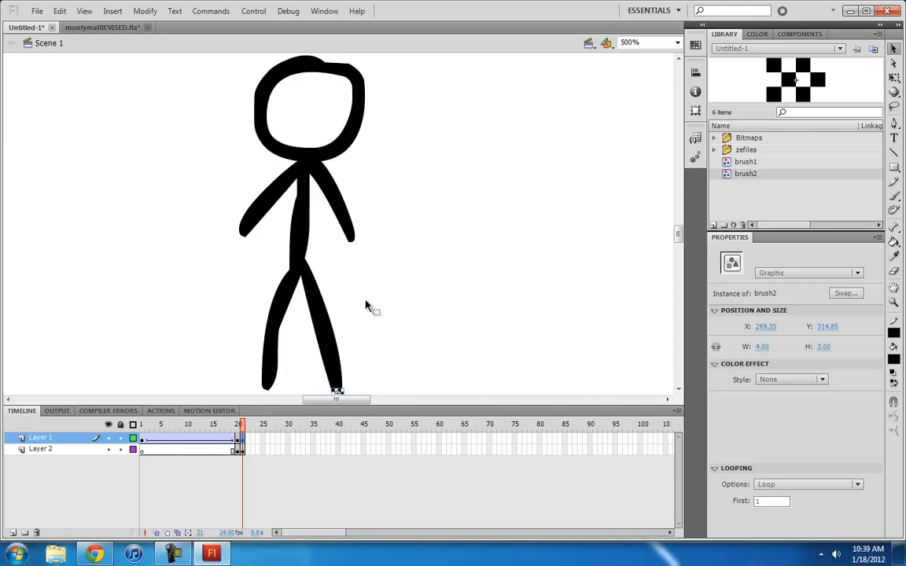
scroll(395, 283, down, 1)
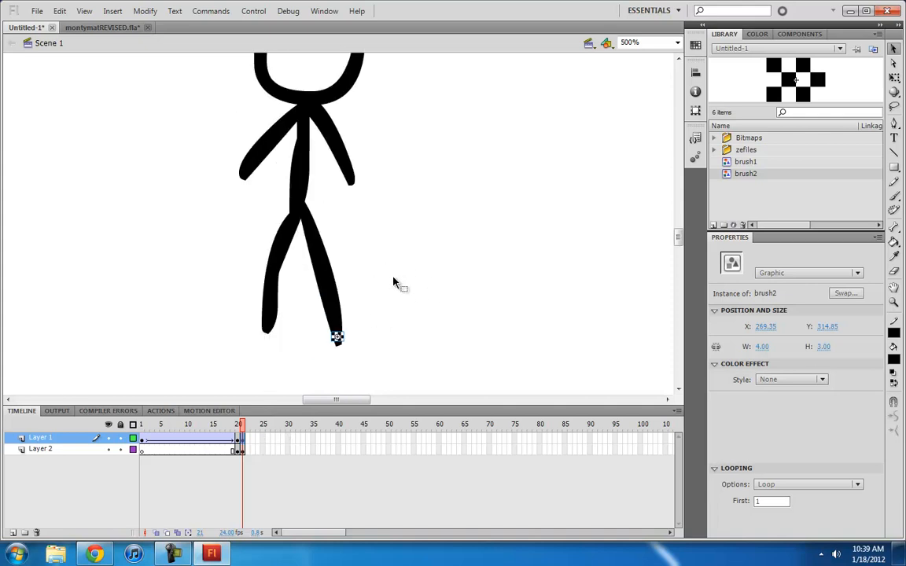
click(295, 439)
click(283, 438)
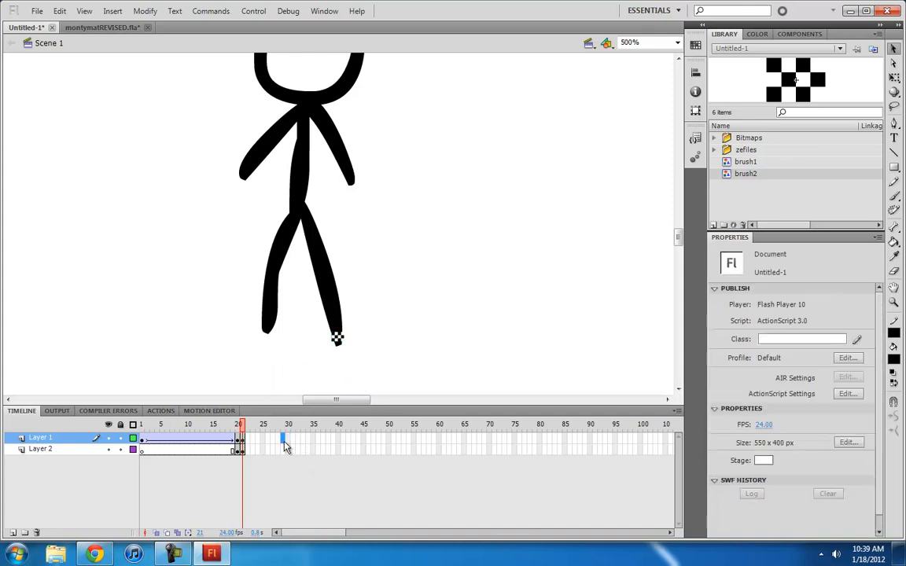
key(F7)
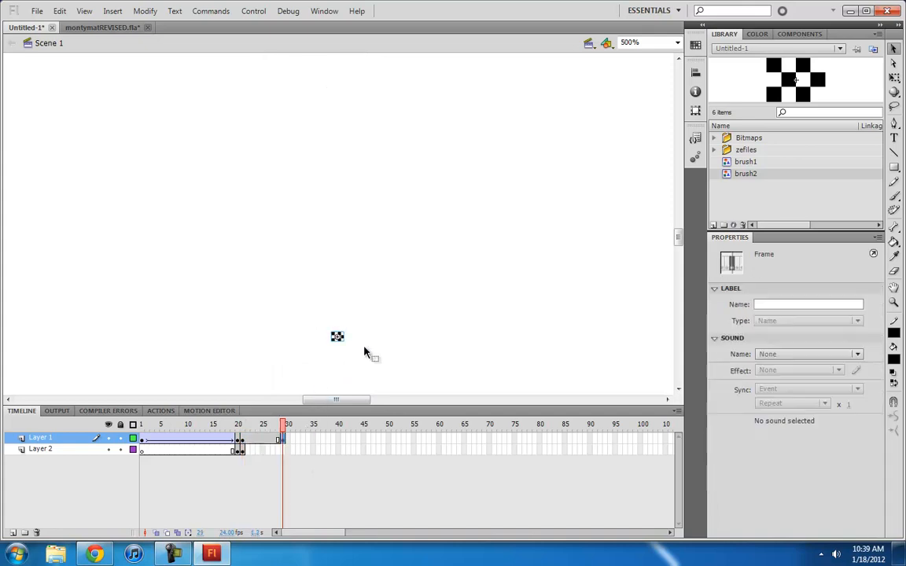
key(ctrl+z)
Extend the stick figure on Layer 2 with frames up to frame 78.
drag(328, 451, 510, 452)
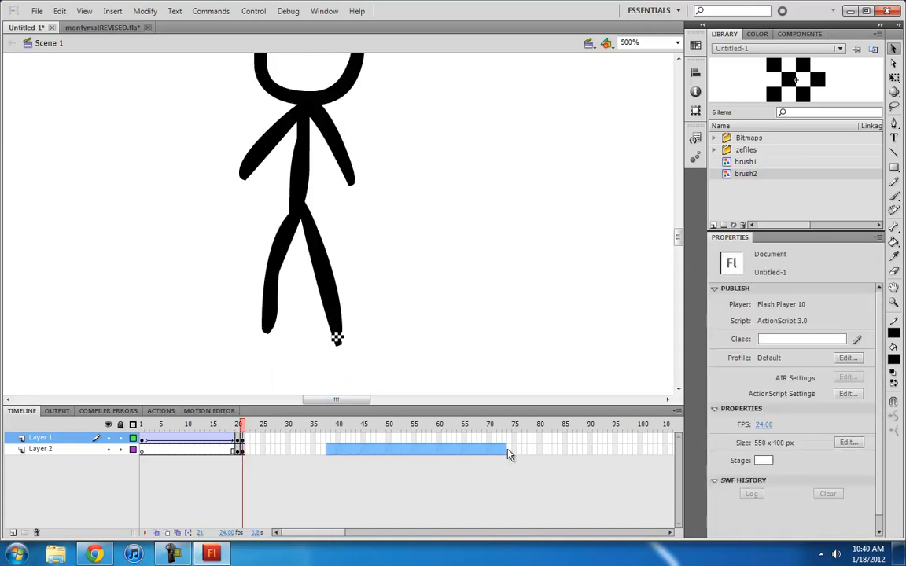
click(529, 450)
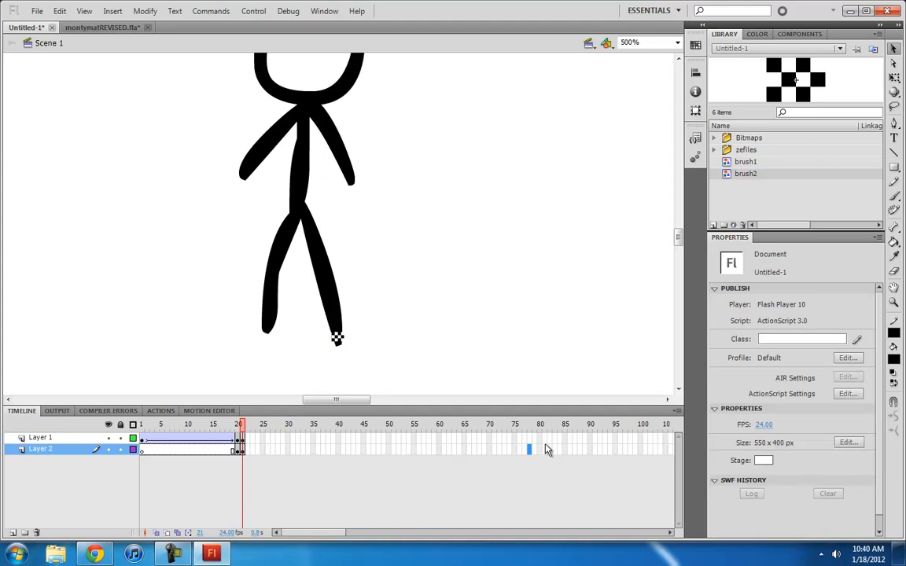
key(F5)
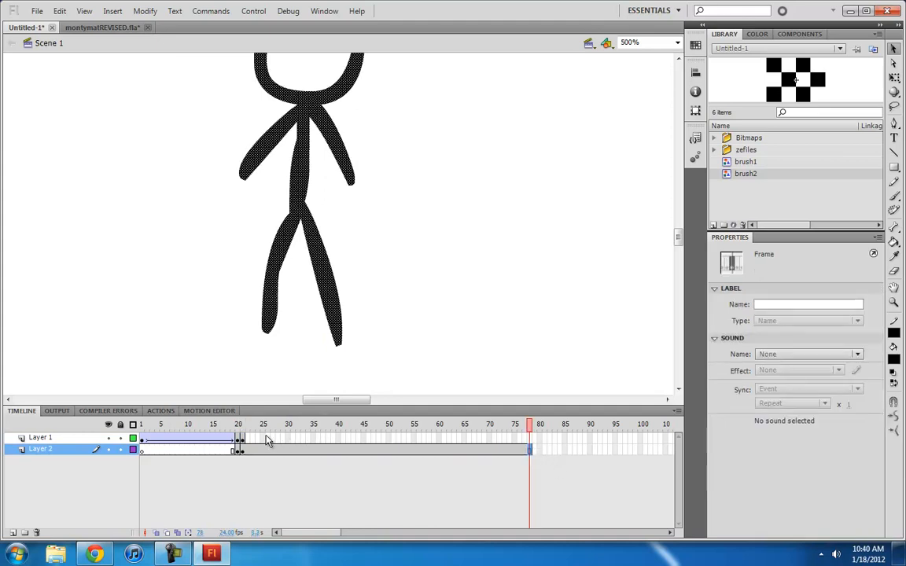
Insert a keyframe at frame 29 on Layer 1 and move brush2 to the top of the right-hand leg, about X 259, Y 275.
drag(244, 436, 283, 438)
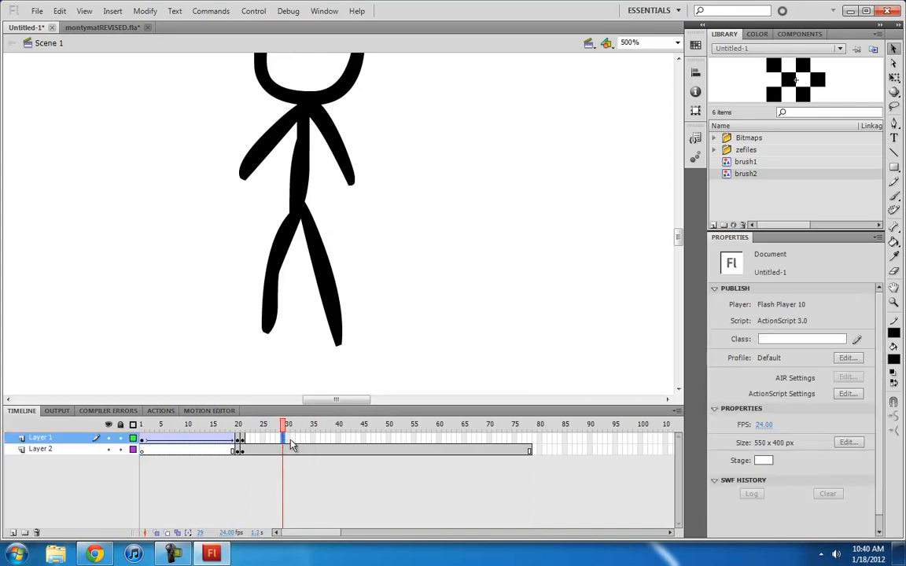
key(F6)
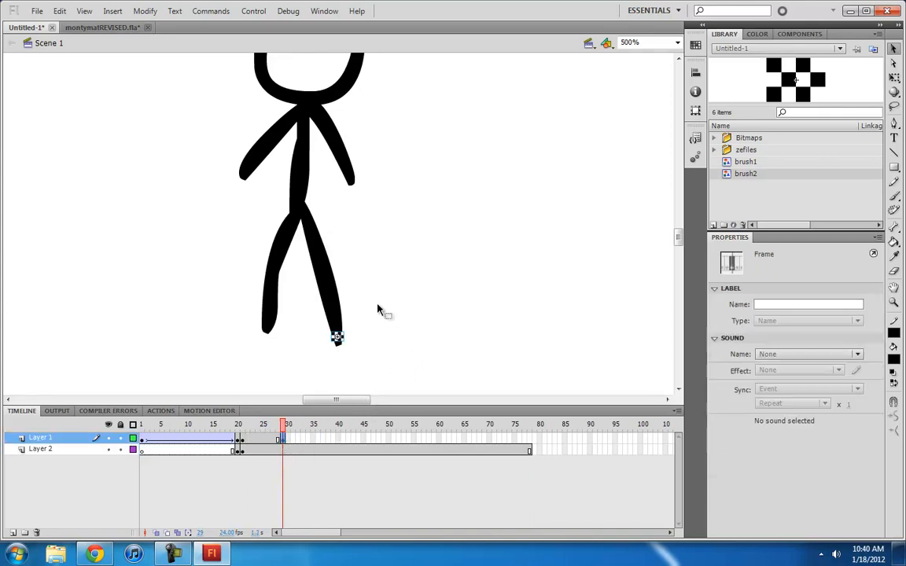
mouse_move(337, 338)
mouse_down()
mouse_move(323, 243)
mouse_move(304, 210)
mouse_up()
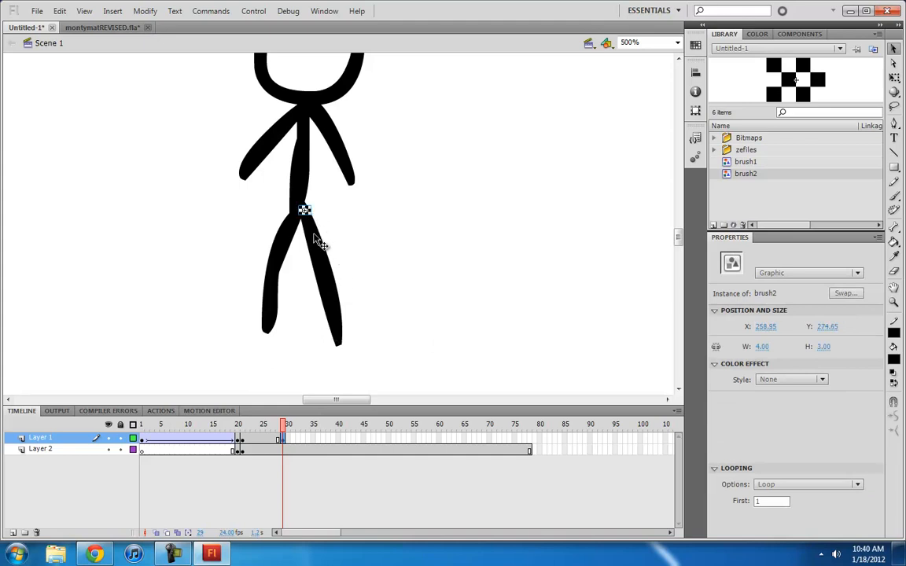
Create a classic tween from frame 21 to 29 on Layer 1 with a custom ease curve flattened at both ends.
right_click(265, 444)
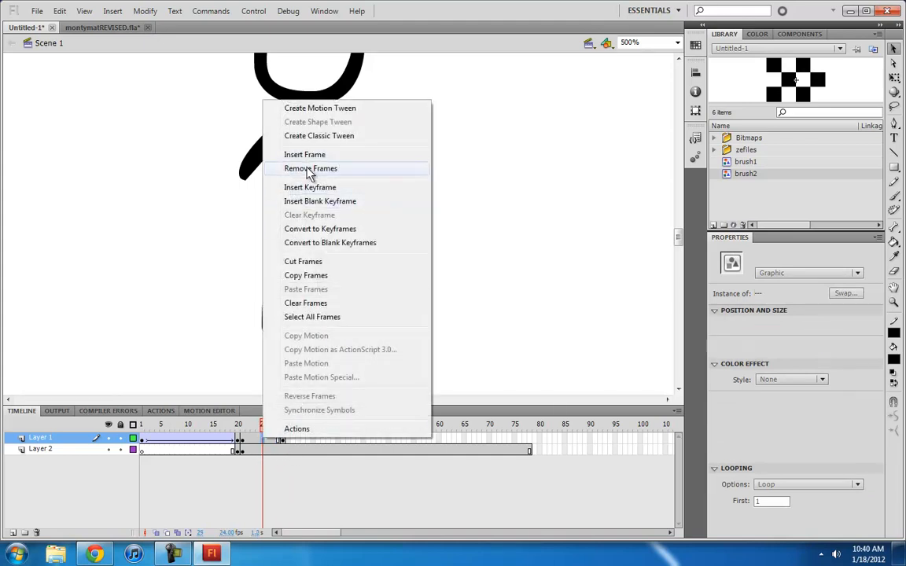
click(319, 136)
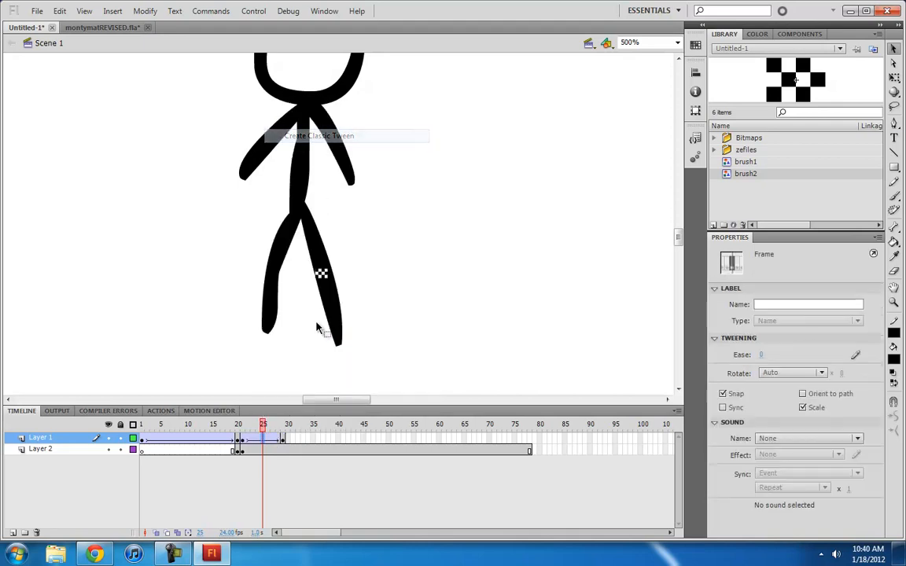
click(242, 438)
click(856, 355)
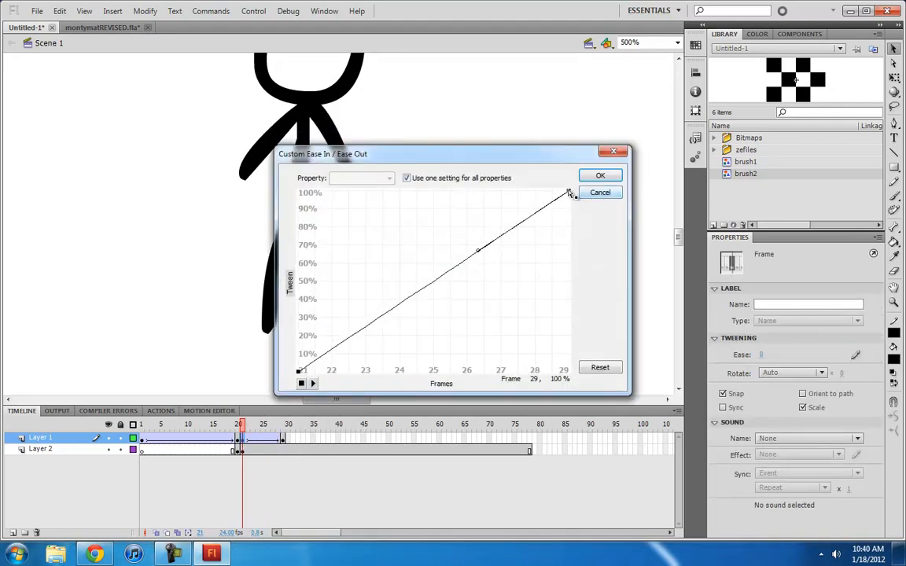
drag(483, 252, 420, 165)
click(301, 370)
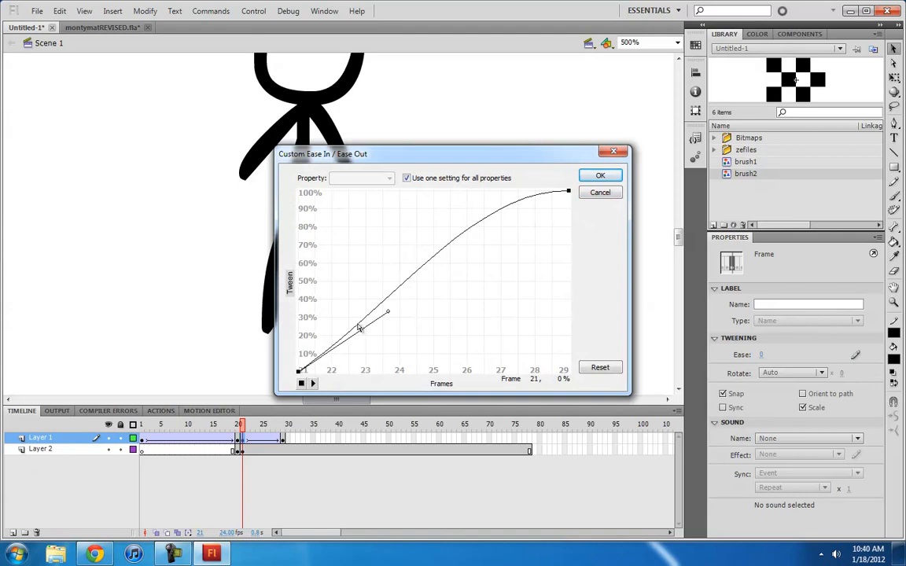
drag(387, 318, 409, 372)
click(600, 175)
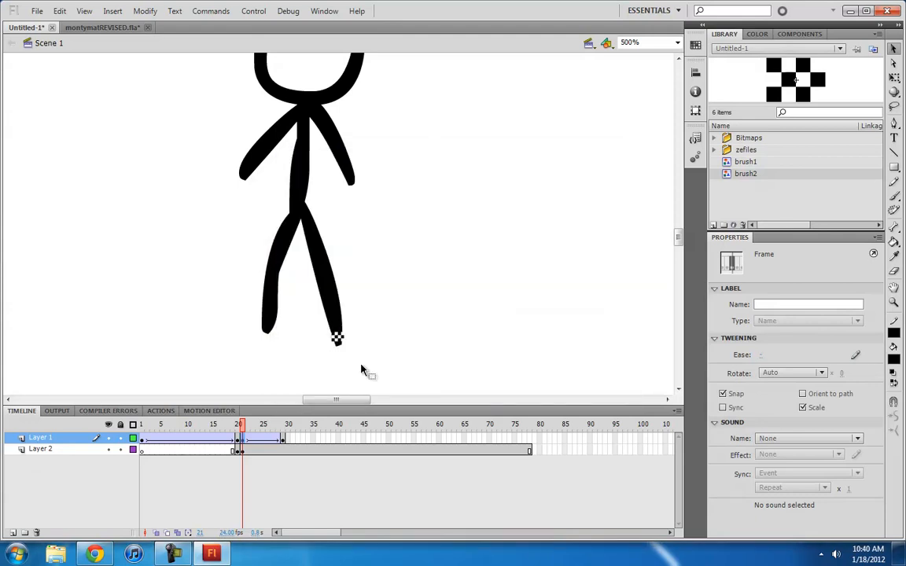
Insert a keyframe at frame 37 on Layer 1 and move the brush2 instance to the tip of the left-hand leg.
drag(249, 432, 277, 432)
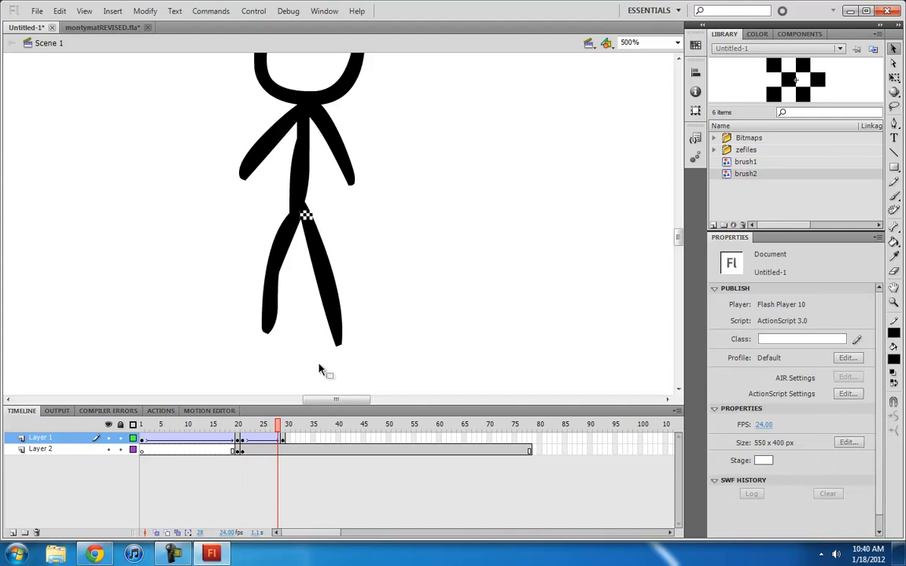
drag(279, 438, 283, 438)
click(319, 440)
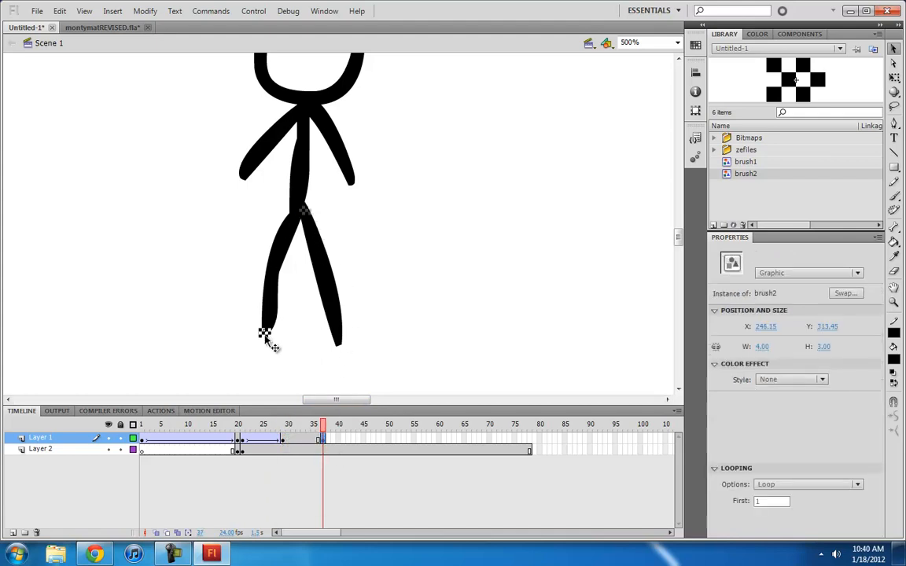
Create a classic tween from frame 29 to 37 on Layer 1 and flatten both ends of its custom ease curve.
right_click(308, 439)
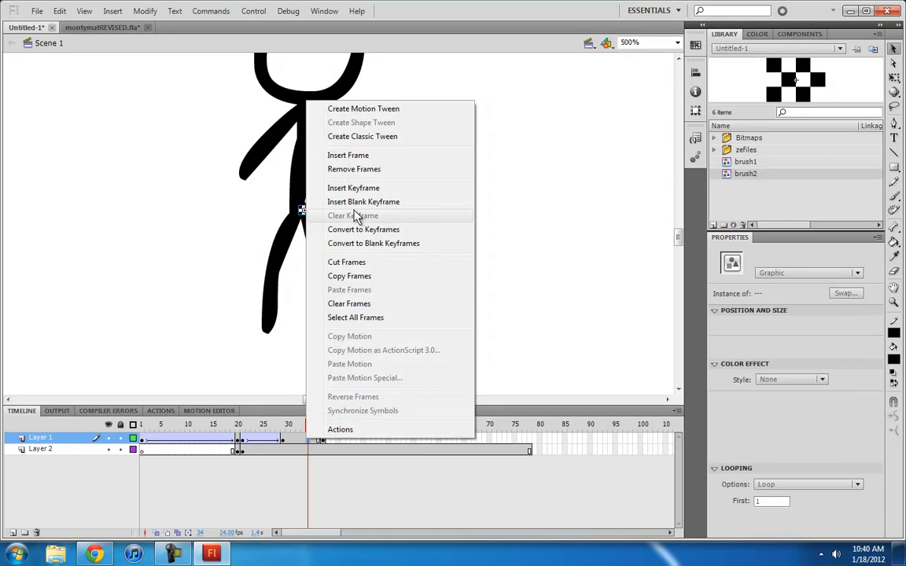
click(359, 137)
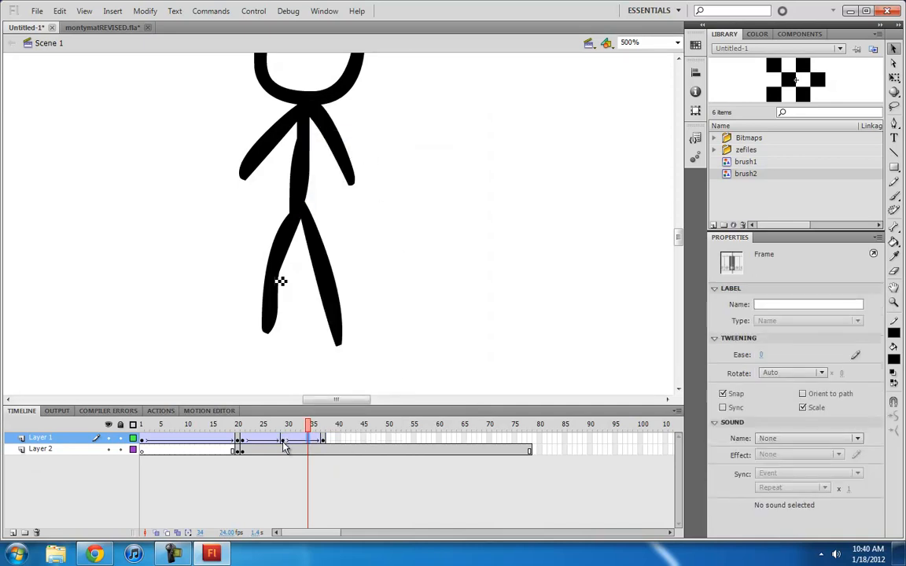
click(285, 445)
click(855, 355)
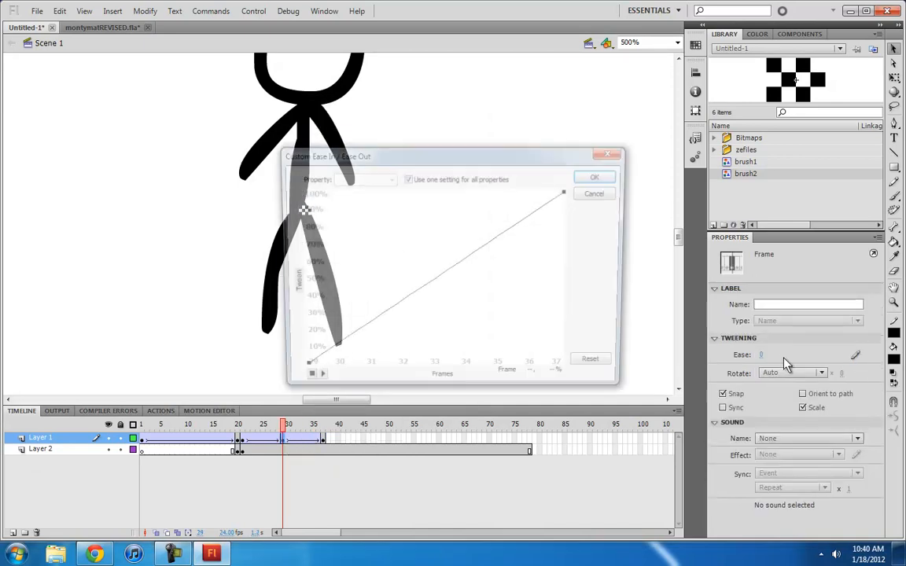
click(568, 191)
drag(481, 250, 449, 190)
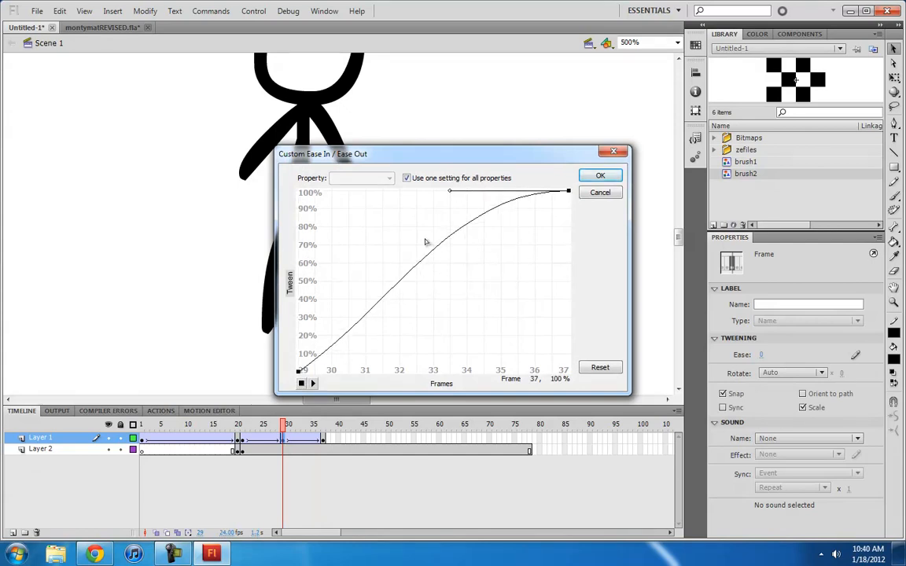
drag(300, 372, 391, 370)
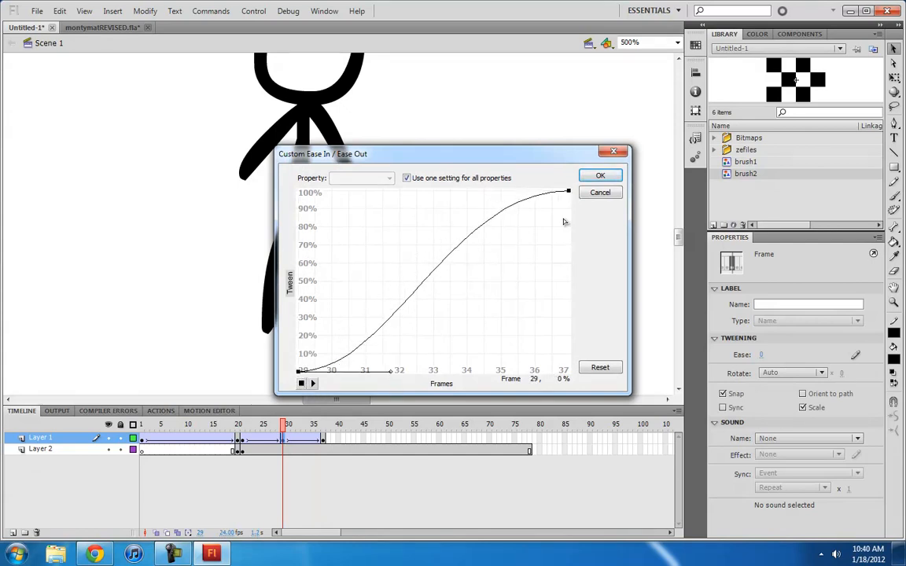
click(594, 178)
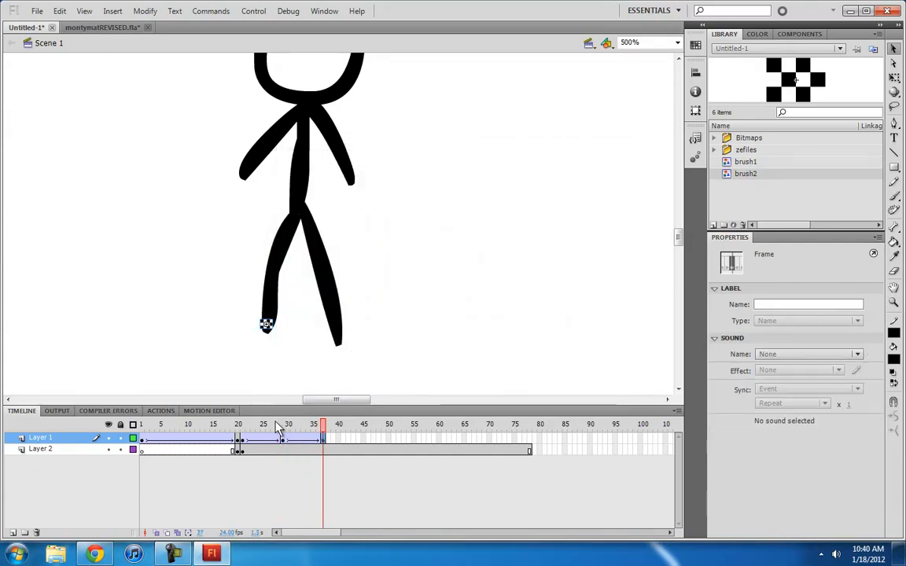
Review the left-hand leg motion and shorten its tween by moving the ending keyframe to frame 33.
drag(290, 425, 325, 431)
click(342, 435)
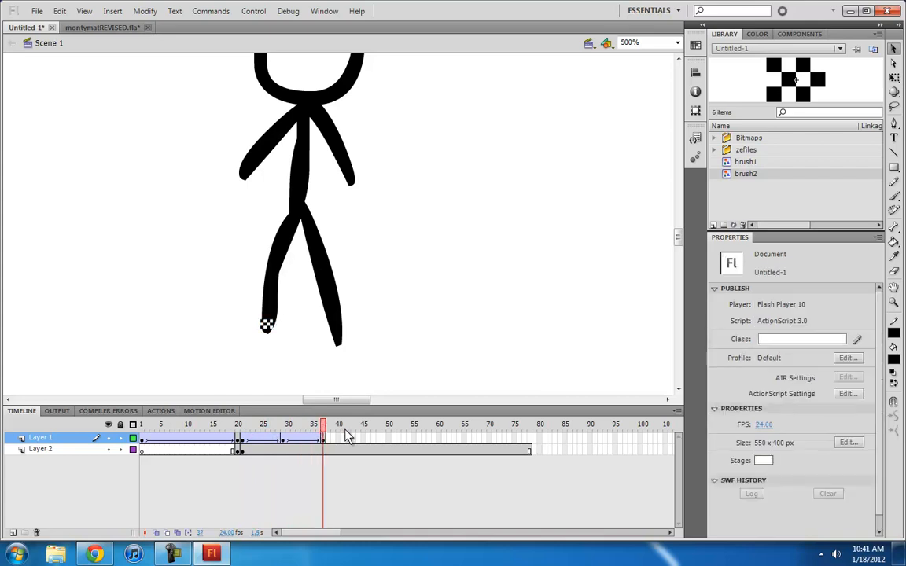
click(321, 439)
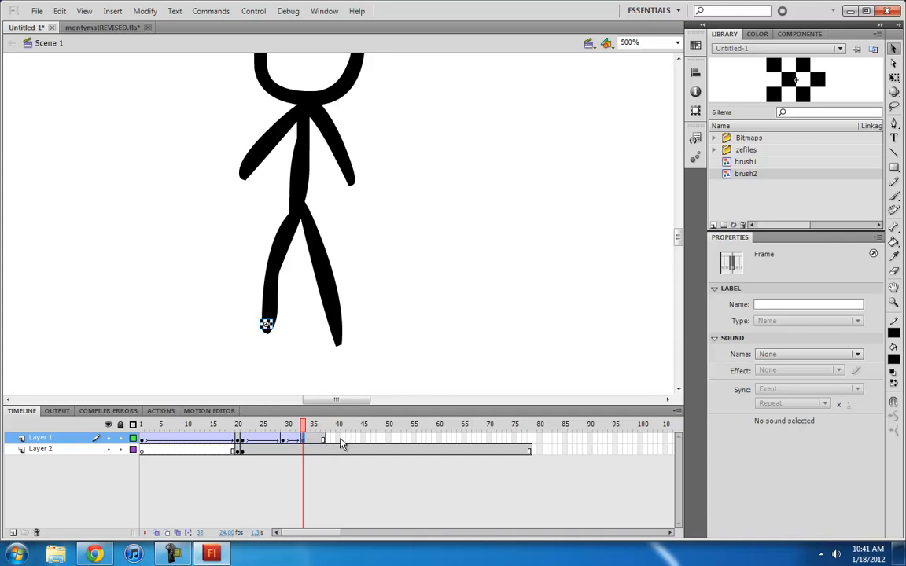
Add a Layer 1 keyframe with brush2 moved to the top of the left-hand leg, and shift that keyframe to frame 40.
click(347, 443)
click(349, 440)
mouse_move(267, 324)
mouse_down()
mouse_move(276, 257)
mouse_move(297, 223)
mouse_up()
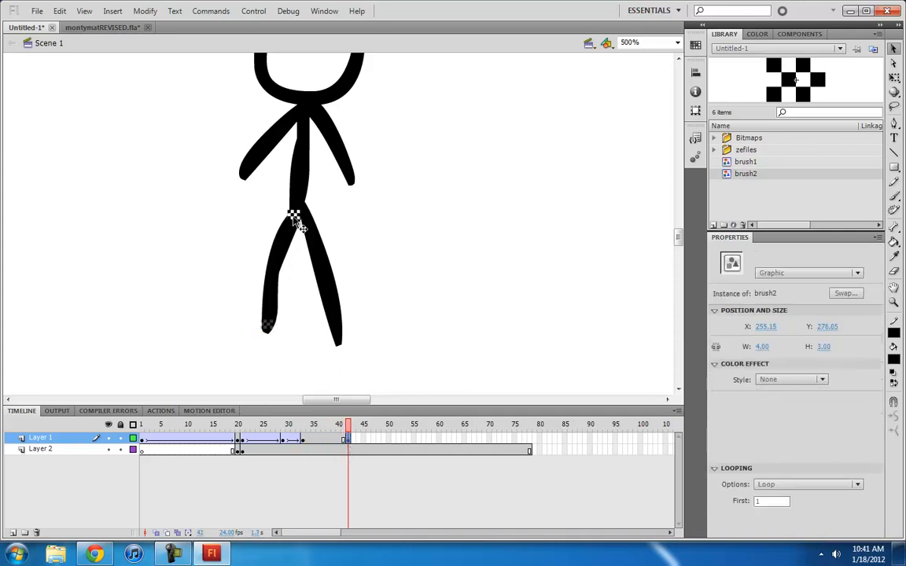
click(337, 440)
Insert a keyframe at frame 36 on Layer 1 and move brush2 to the left-hand leg's knee bend, about X 248, Y 293.
key(comma)
key(comma)
key(comma)
key(comma)
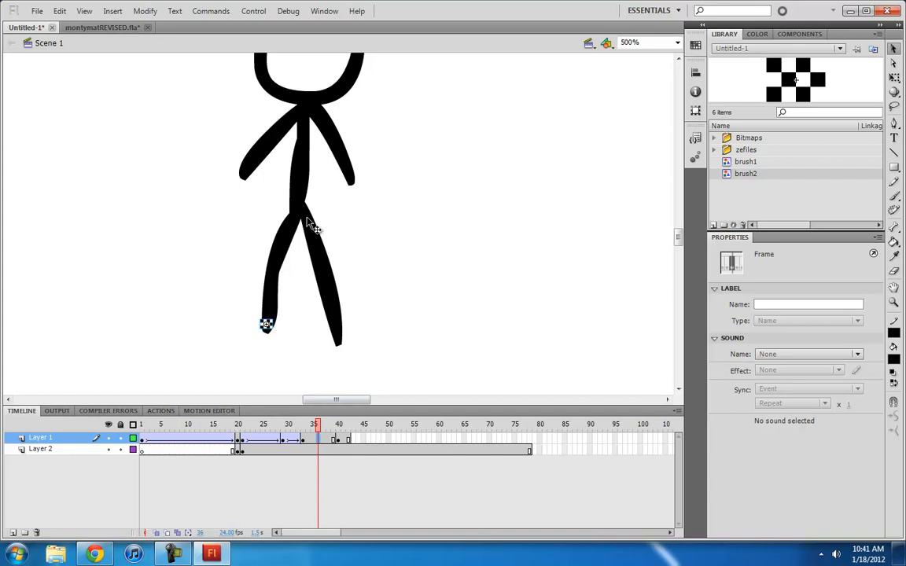
drag(268, 323, 272, 269)
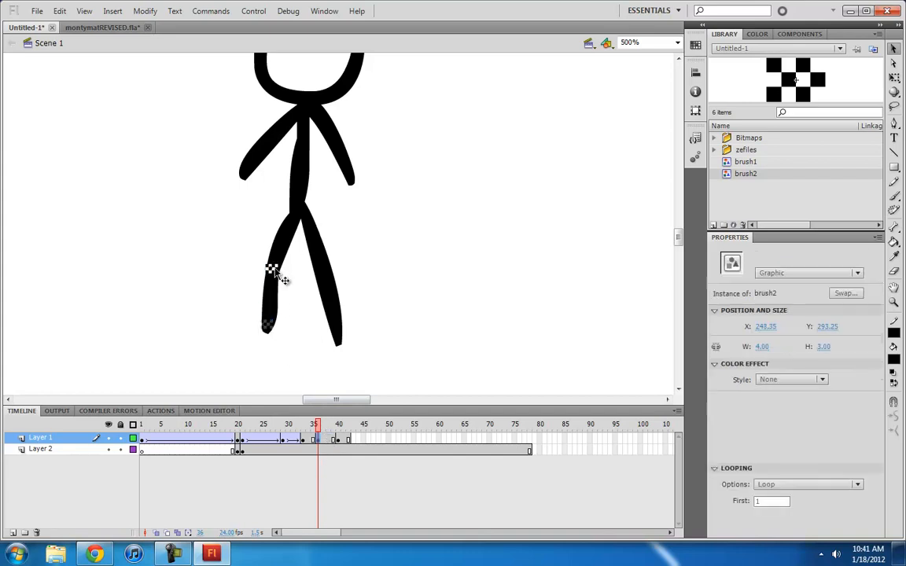
Create classic tweens on Layer 1 between the left-hand leg keyframes at frames 33, 36 and 40.
click(322, 440)
right_click(321, 443)
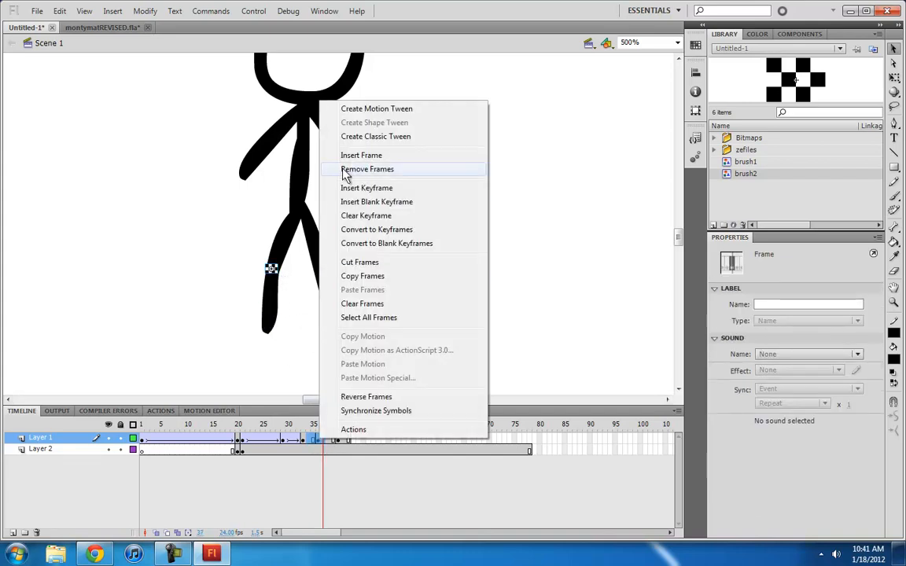
click(350, 144)
Give the tween starting at frame 33 an ease in, and set the ease of the frame 36 tween to 70 out.
mouse_move(306, 433)
mouse_down()
mouse_move(348, 431)
mouse_move(304, 431)
mouse_up()
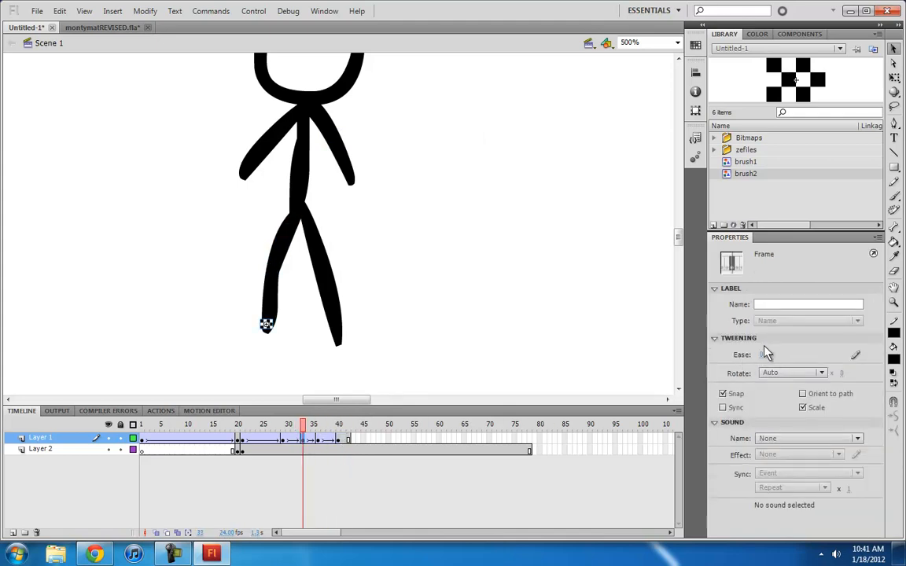
drag(762, 358, 732, 359)
click(318, 443)
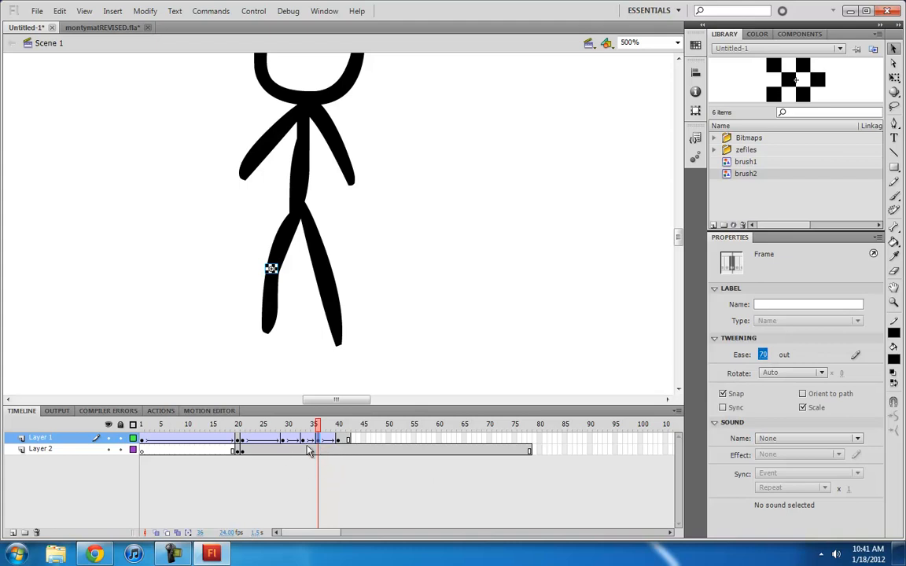
mouse_move(309, 432)
mouse_down()
mouse_move(344, 431)
mouse_move(304, 432)
mouse_move(338, 430)
mouse_move(308, 433)
mouse_move(334, 450)
mouse_move(340, 441)
mouse_up()
click(242, 439)
Insert a Layer 1 keyframe at frame 47 and move brush2 up to the neck, about X 259, Y 244.
click(339, 440)
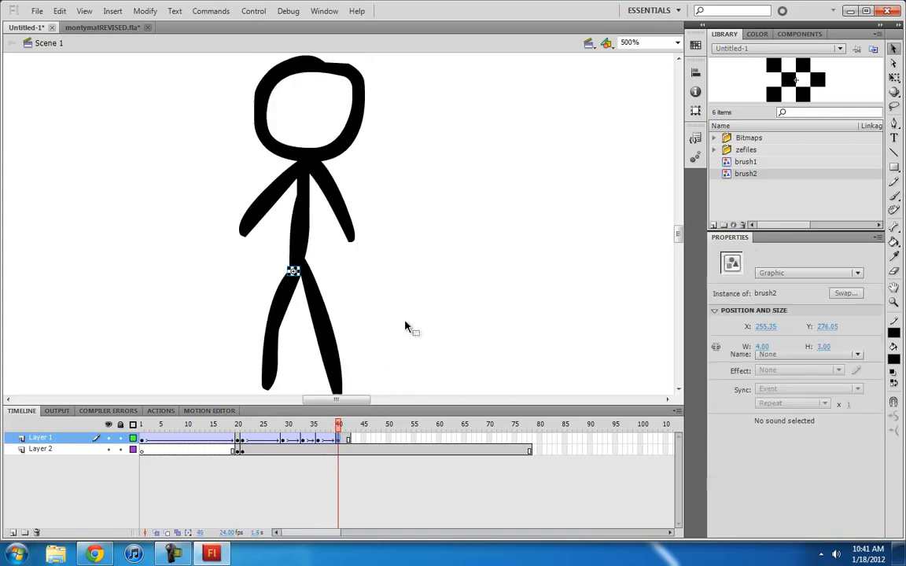
click(374, 441)
key(F6)
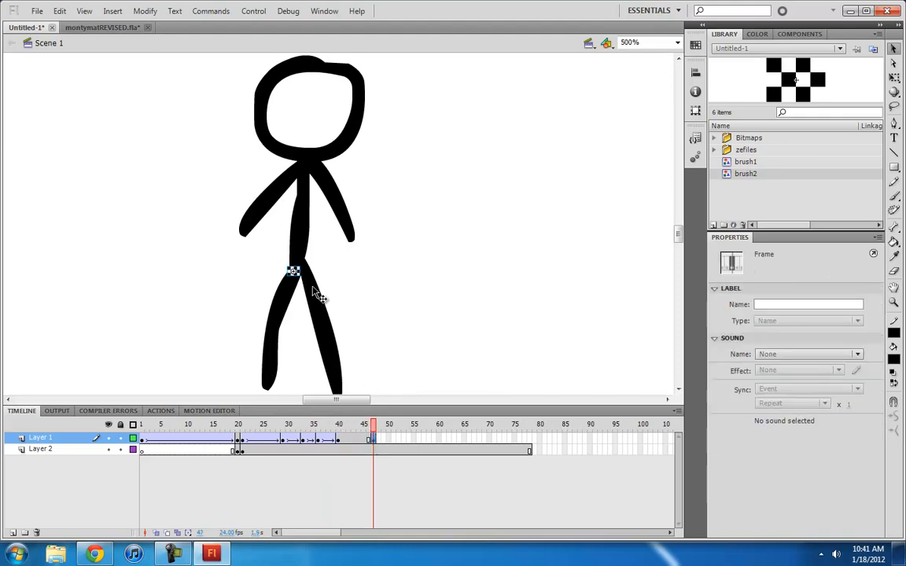
drag(293, 269, 306, 171)
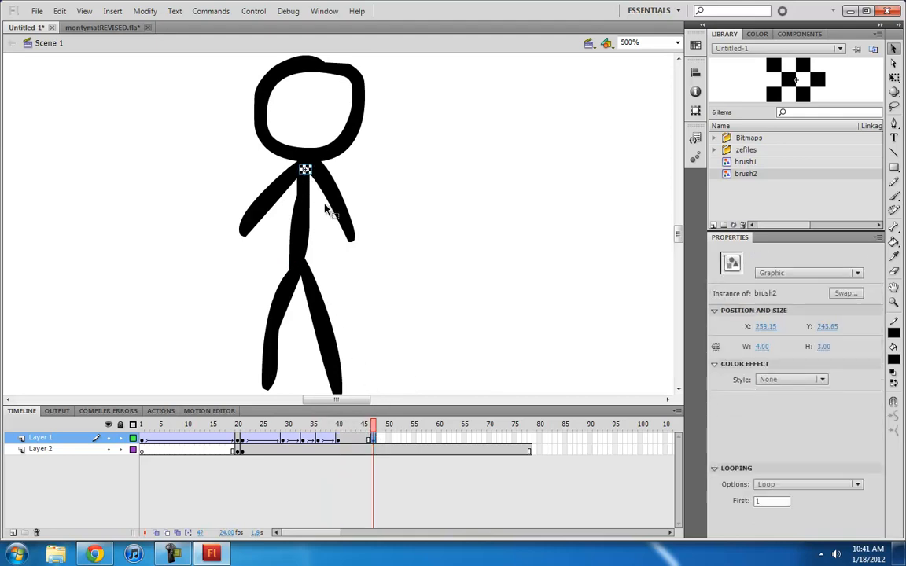
Create a classic tween from frame 40 to 47 on Layer 1 and flatten both ends of its custom ease curve.
right_click(353, 440)
click(398, 136)
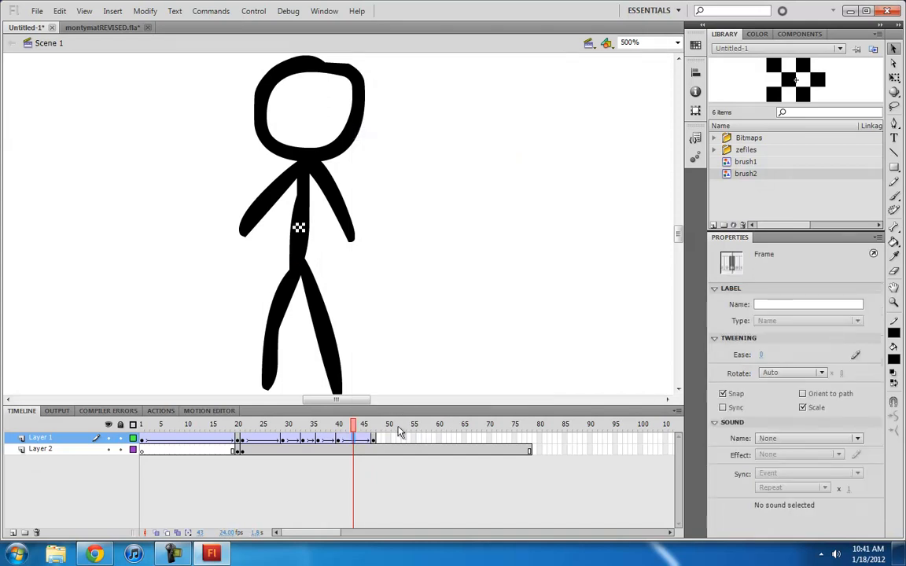
mouse_move(348, 440)
mouse_down()
mouse_move(370, 440)
mouse_move(340, 442)
mouse_up()
click(855, 355)
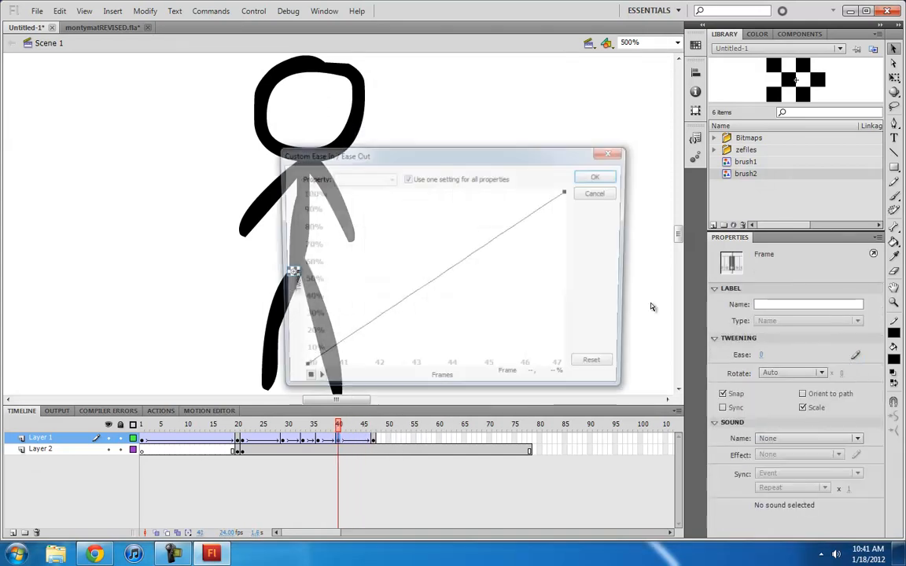
click(568, 192)
drag(496, 240, 465, 190)
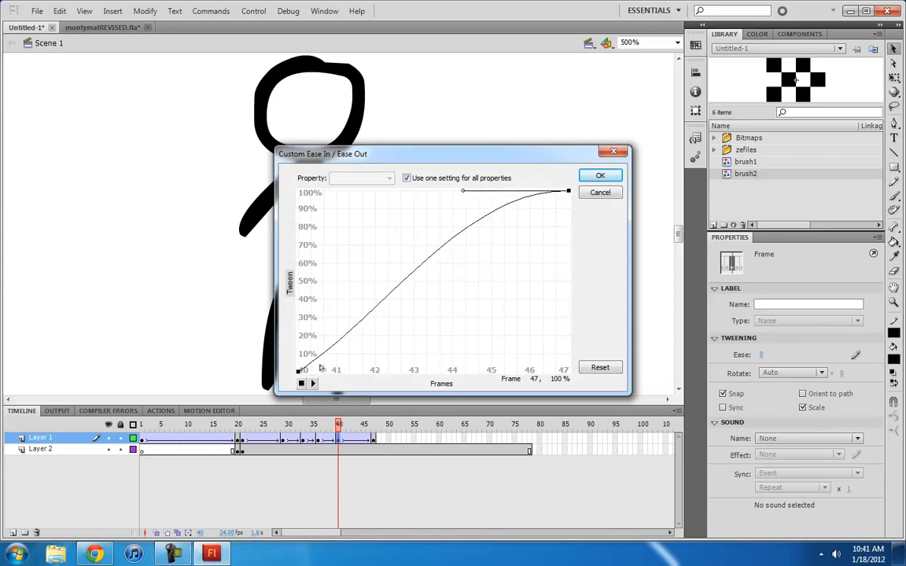
click(300, 371)
drag(388, 312, 366, 350)
click(600, 176)
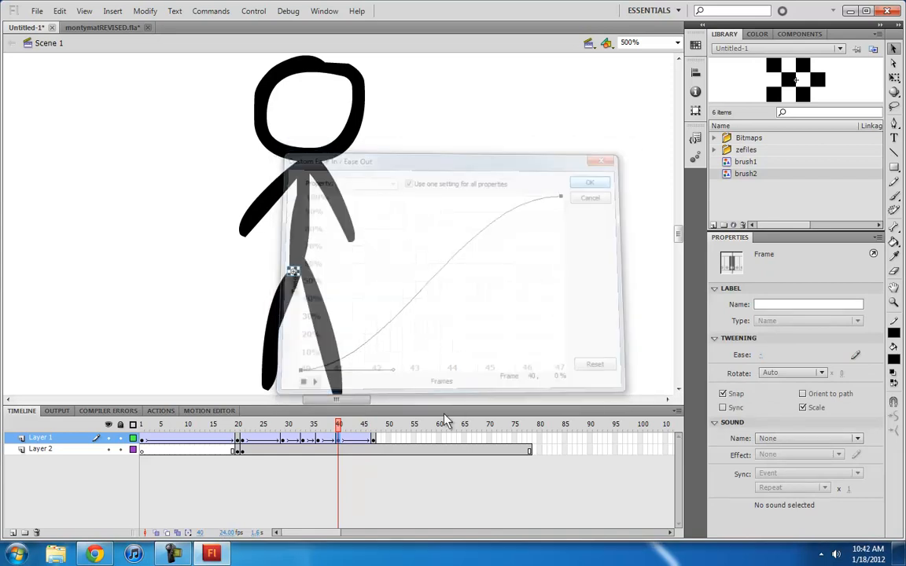
Step back through frames 47 to 39 to examine brush2's motion along the torso.
drag(358, 432, 376, 428)
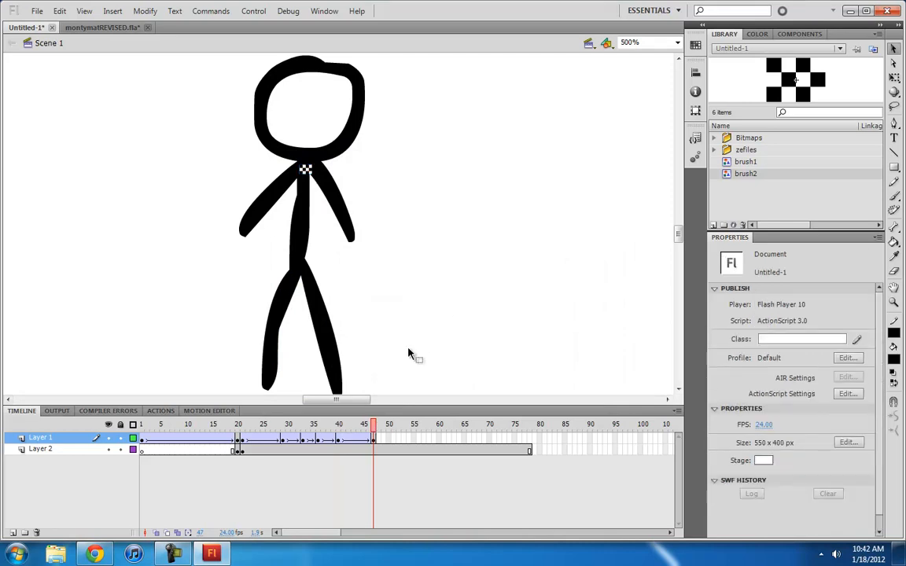
key(comma)
key(comma)
key(comma)
key(comma)
key(comma)
key(comma)
key(comma)
key(comma)
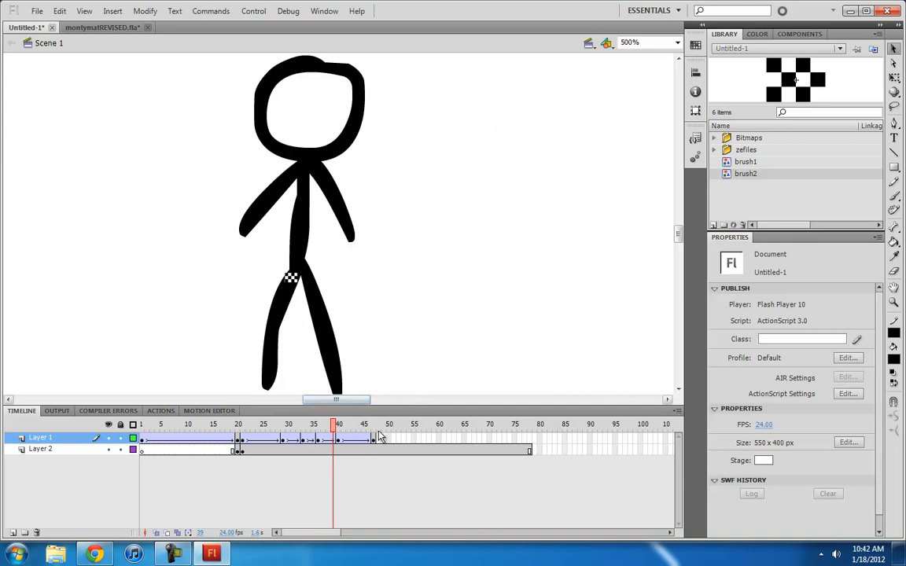
Move brush2 at frame 47 to the end of the right-hand arm, about X 273, Y 264, and shift that keyframe to frame 44.
click(338, 437)
click(339, 439)
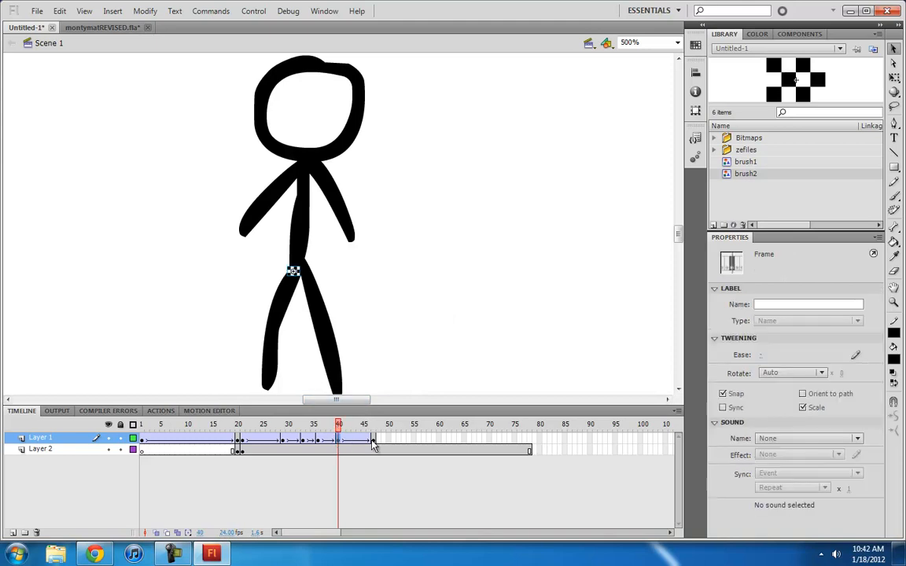
click(373, 439)
click(306, 173)
drag(351, 236, 348, 234)
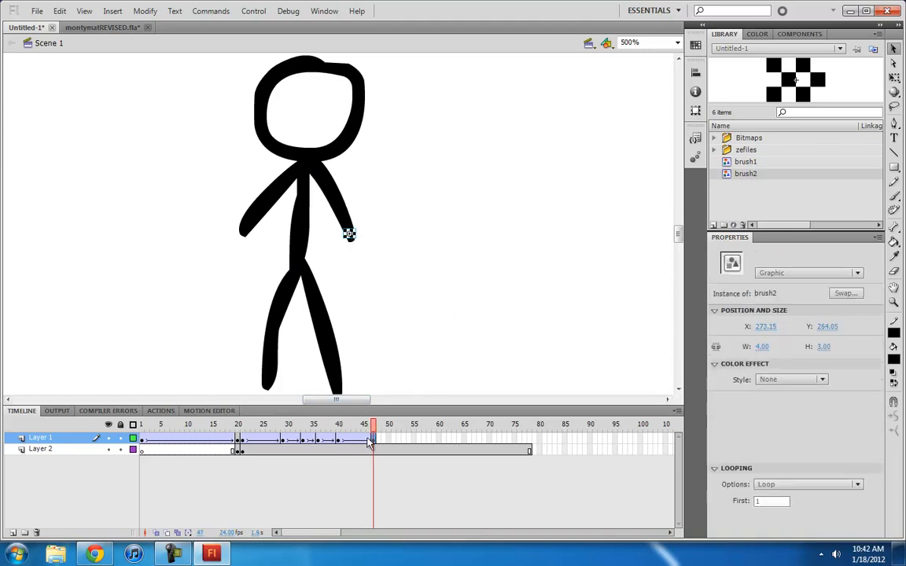
drag(375, 441, 361, 443)
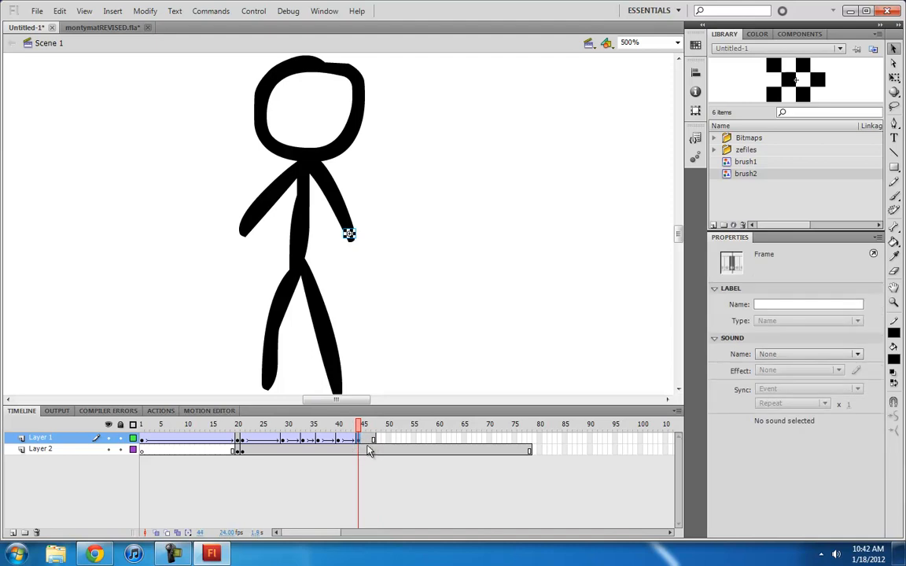
Add Layer 1 keyframes with brush2 at the neck on frame 49 and at the left-hand arm's end, about X 241, Y 261, on frame 54.
click(384, 439)
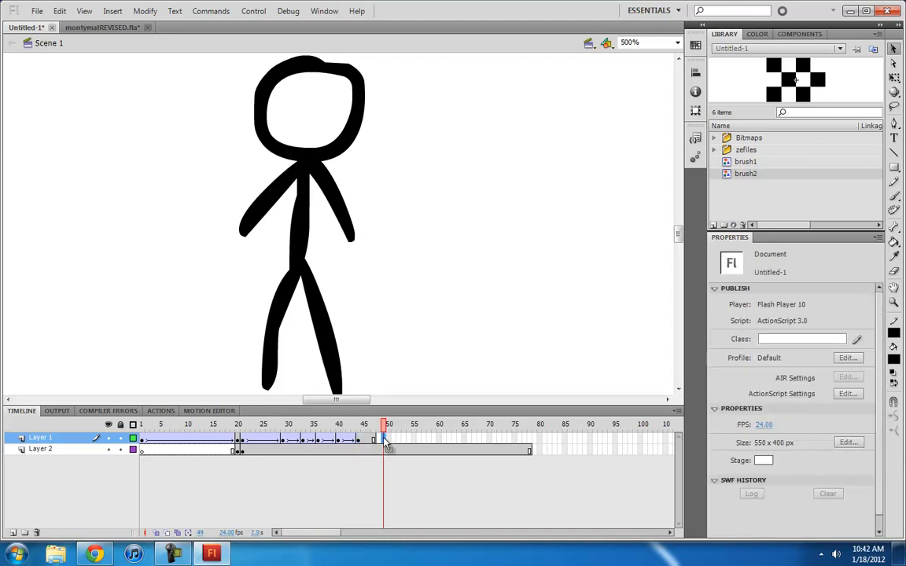
mouse_move(348, 236)
mouse_down()
mouse_move(335, 183)
mouse_move(310, 167)
mouse_up()
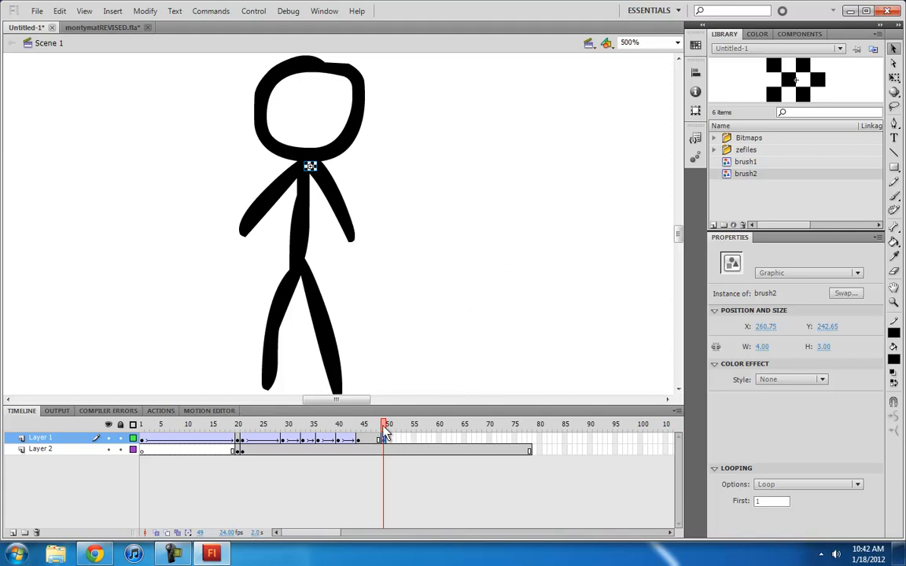
drag(386, 431, 410, 431)
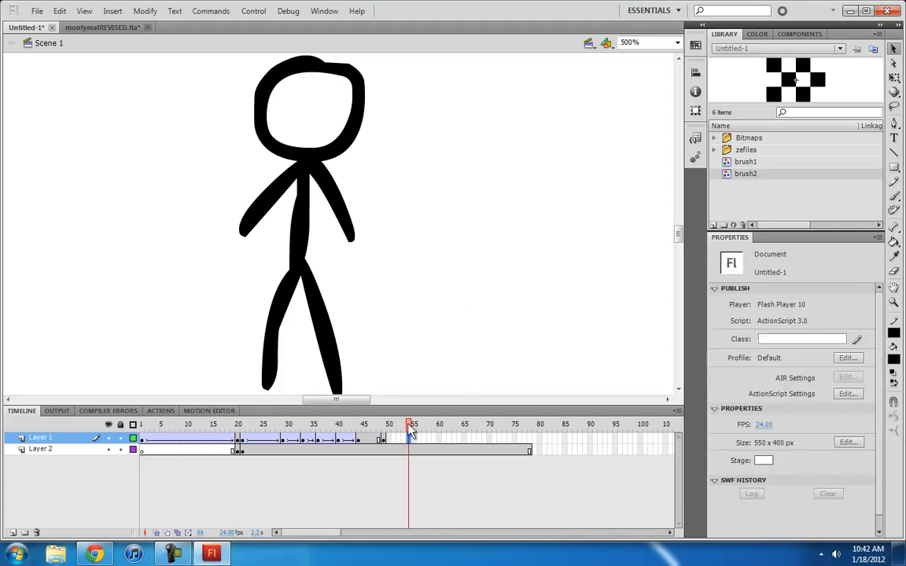
click(312, 167)
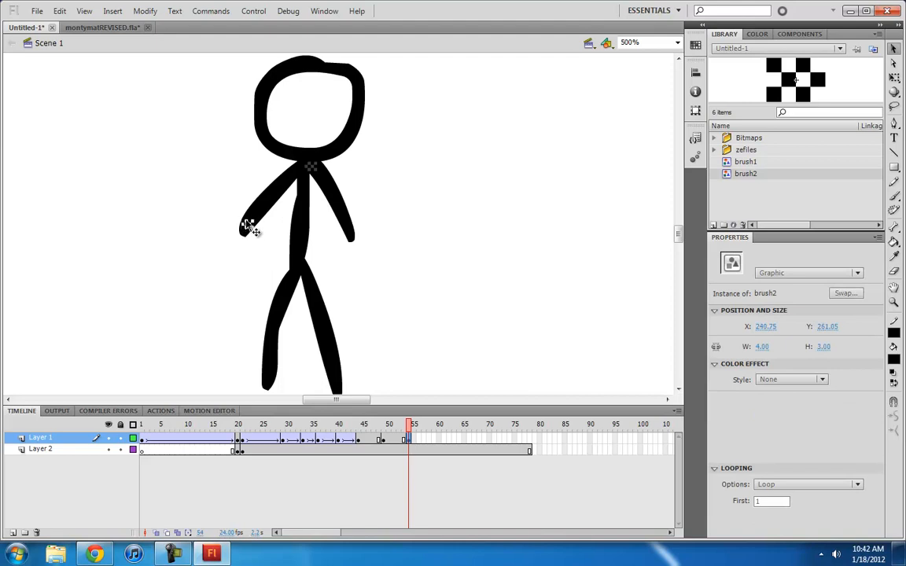
drag(248, 226, 247, 225)
Add Layer 1 keyframes at frames 59, 63 and 67 with brush2 at the neck, the hips and the neck again, respectively.
click(433, 441)
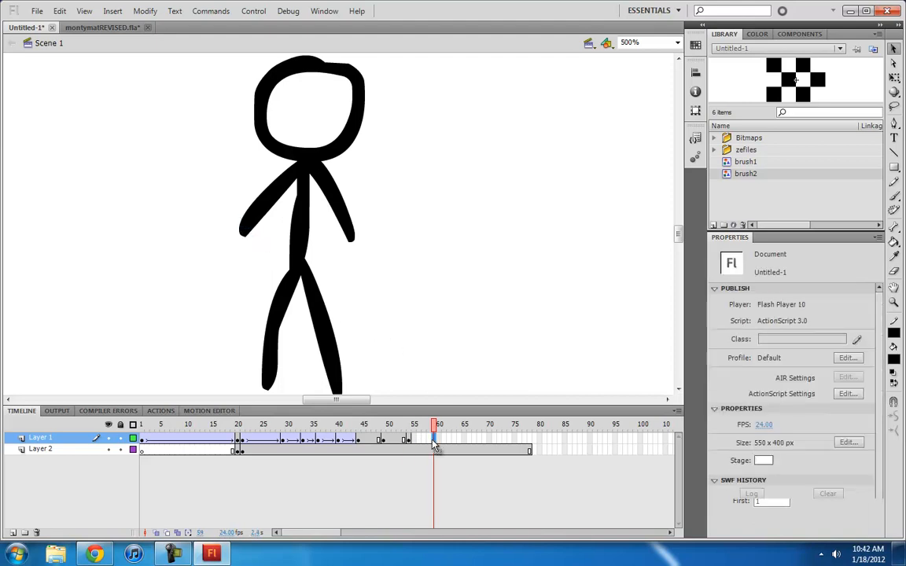
key(F6)
mouse_move(249, 226)
mouse_down()
mouse_move(301, 169)
mouse_move(301, 258)
mouse_move(302, 170)
mouse_up()
click(452, 441)
key(F6)
click(473, 439)
key(F6)
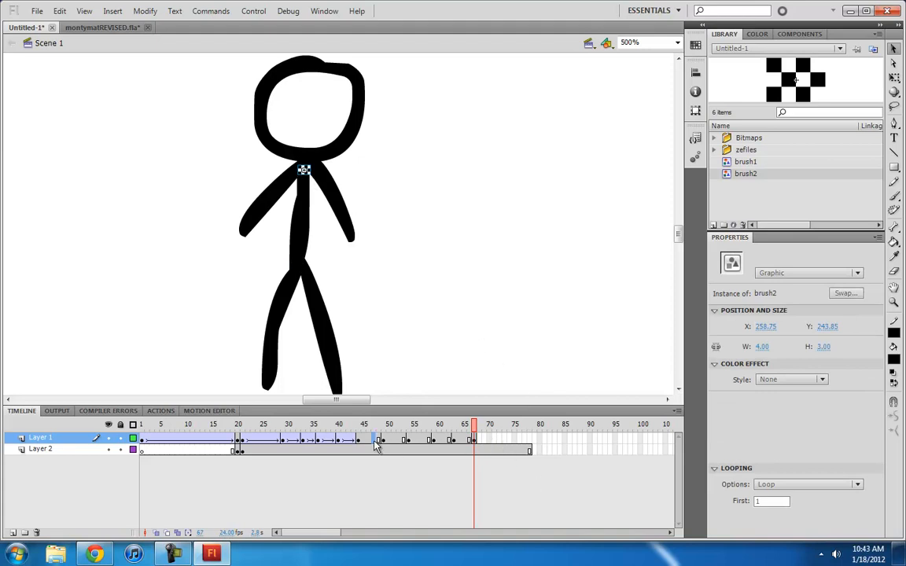
Create classic tweens between all Layer 1 keyframes from frame 44 to frame 67.
drag(377, 445, 462, 441)
right_click(462, 441)
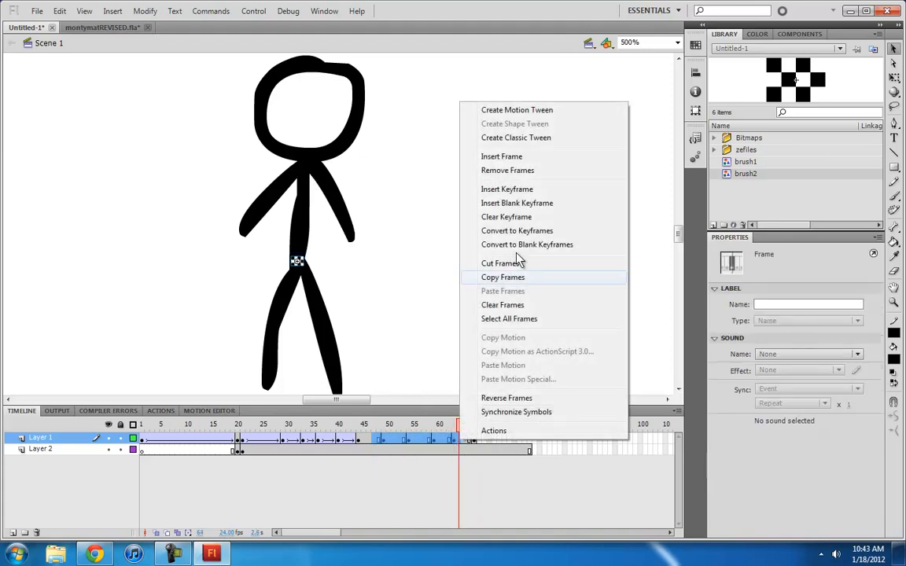
click(503, 139)
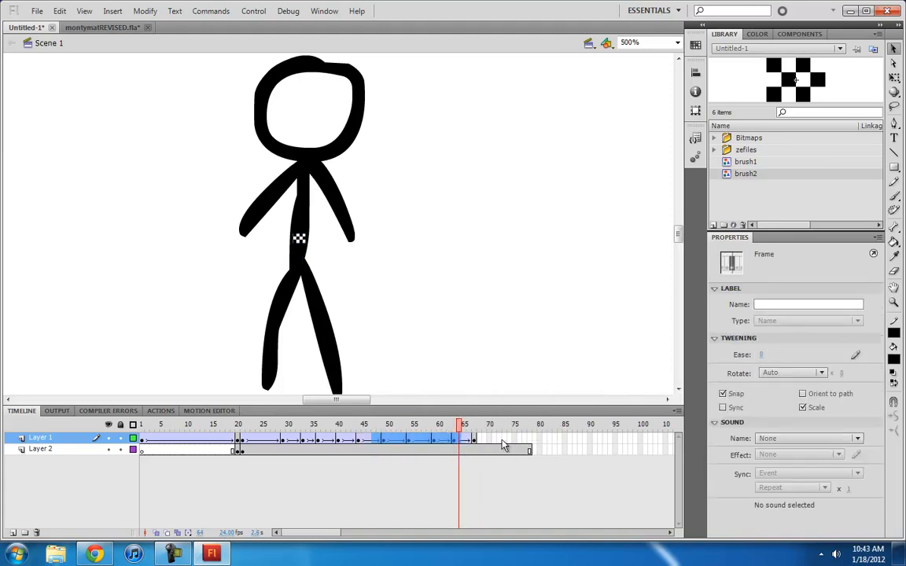
Flatten both ends of the custom ease curve for the selected tweens between frames 44 and 67, and review the motion.
click(669, 532)
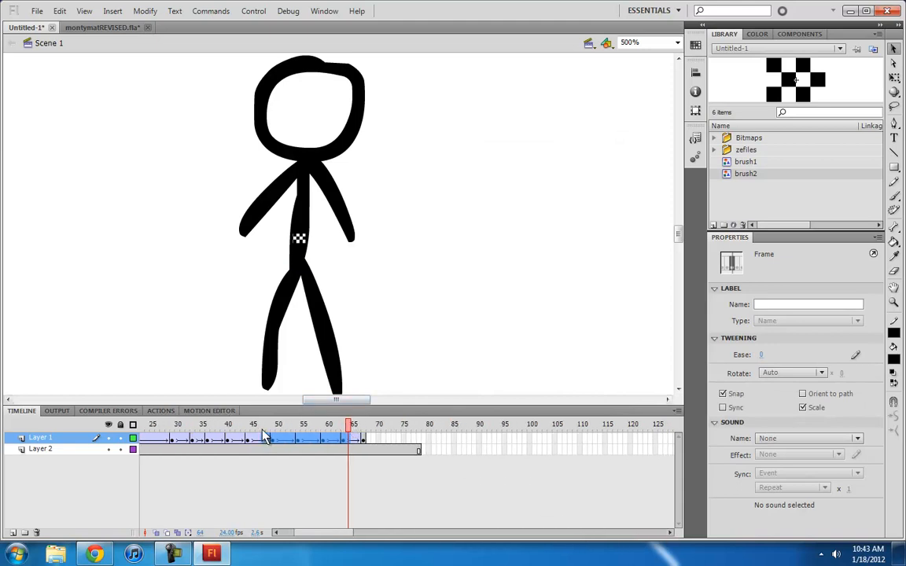
click(856, 355)
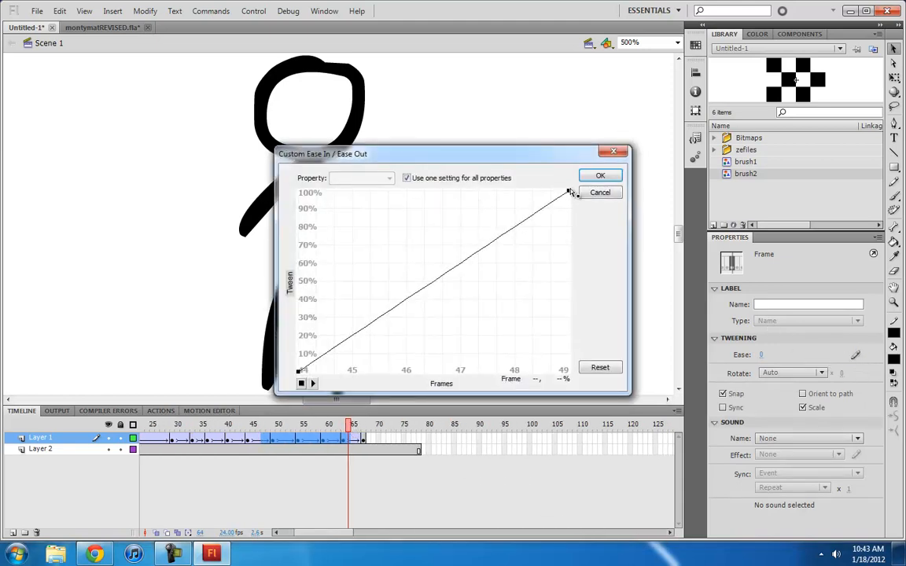
drag(479, 252, 474, 190)
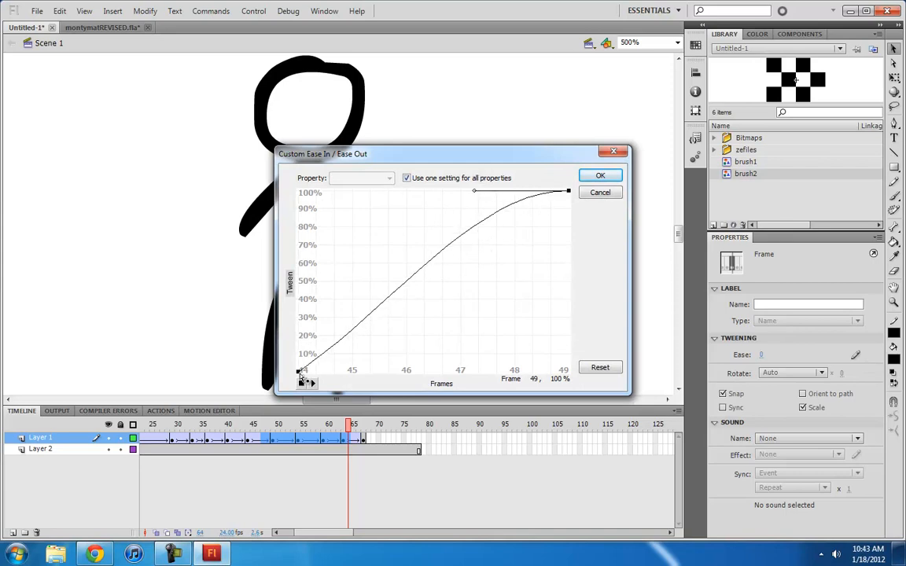
drag(300, 373, 389, 391)
click(601, 175)
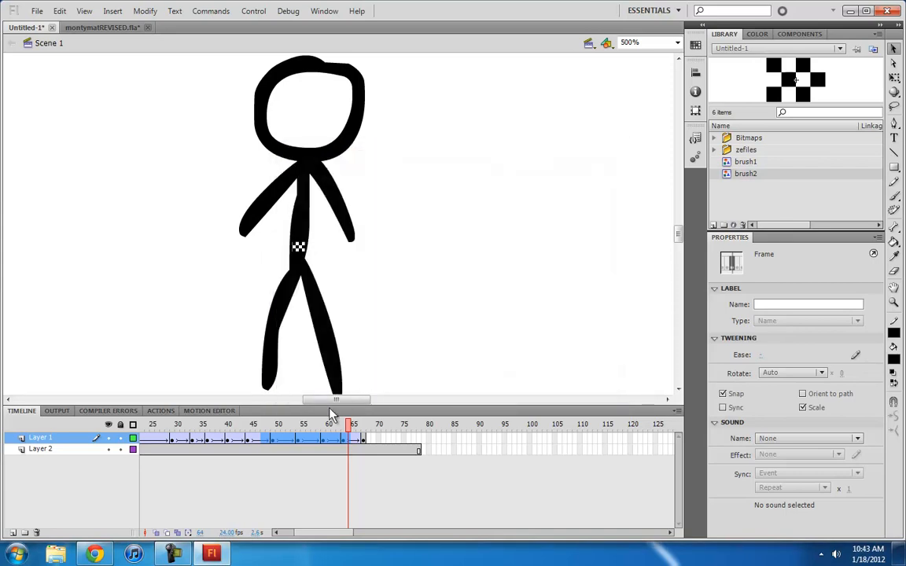
drag(250, 429, 360, 430)
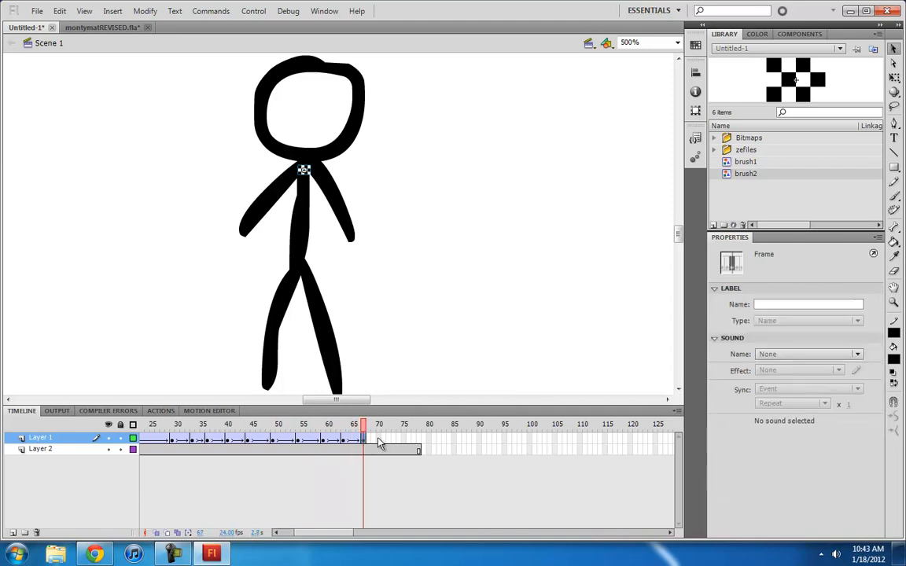
Add a Layer 1 keyframe at frame 71 with brush2 moved to the top of the head.
click(376, 439)
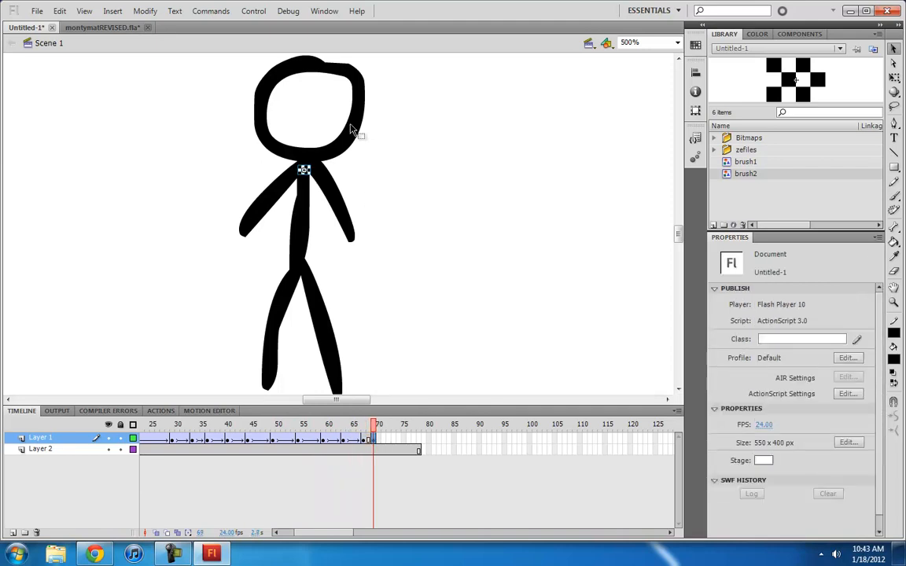
click(305, 154)
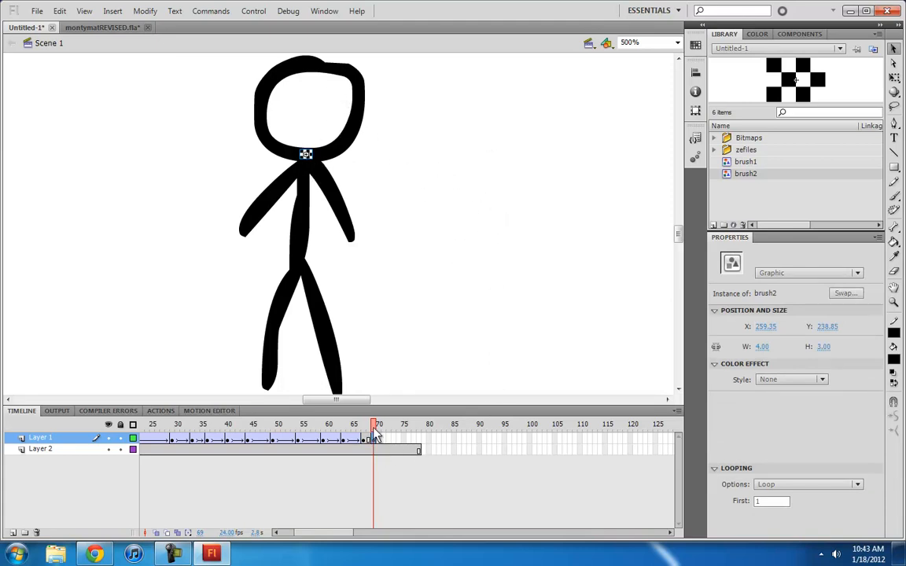
mouse_move(307, 155)
mouse_down()
mouse_move(304, 115)
mouse_move(319, 69)
mouse_up()
Create a classic tween from frame 67 to 71 on Layer 1 and flatten both ends of its custom ease curve.
right_click(379, 441)
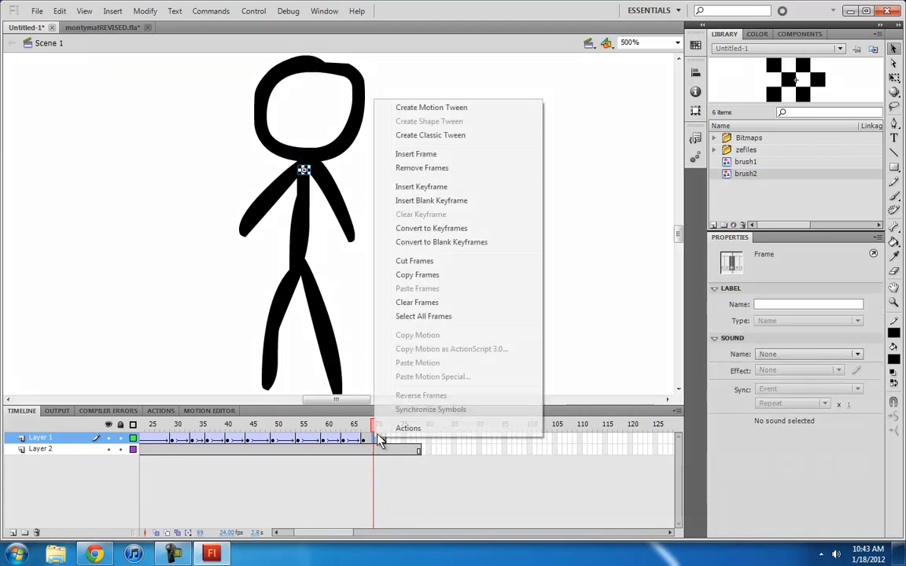
click(433, 134)
drag(375, 426, 387, 432)
click(346, 392)
click(363, 438)
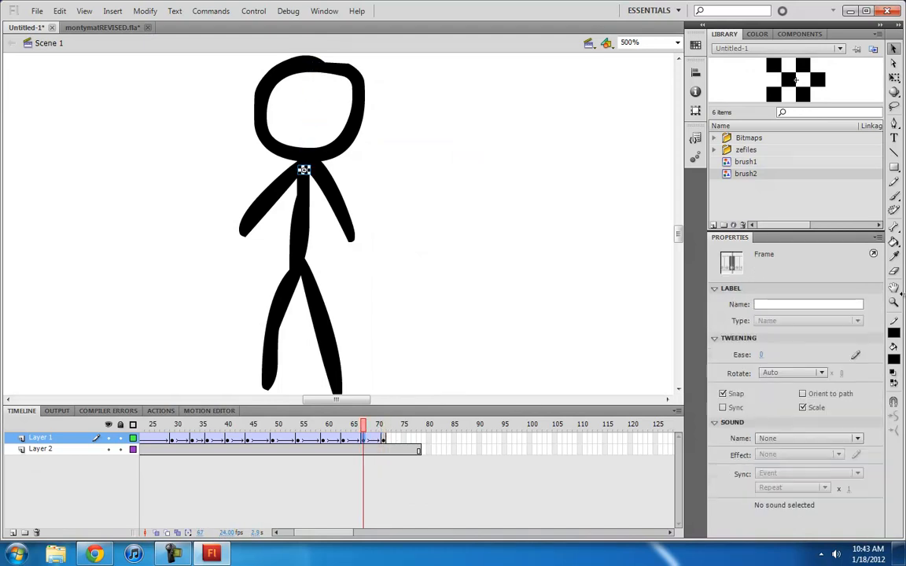
click(856, 355)
click(569, 192)
drag(479, 251, 470, 191)
drag(304, 378, 354, 366)
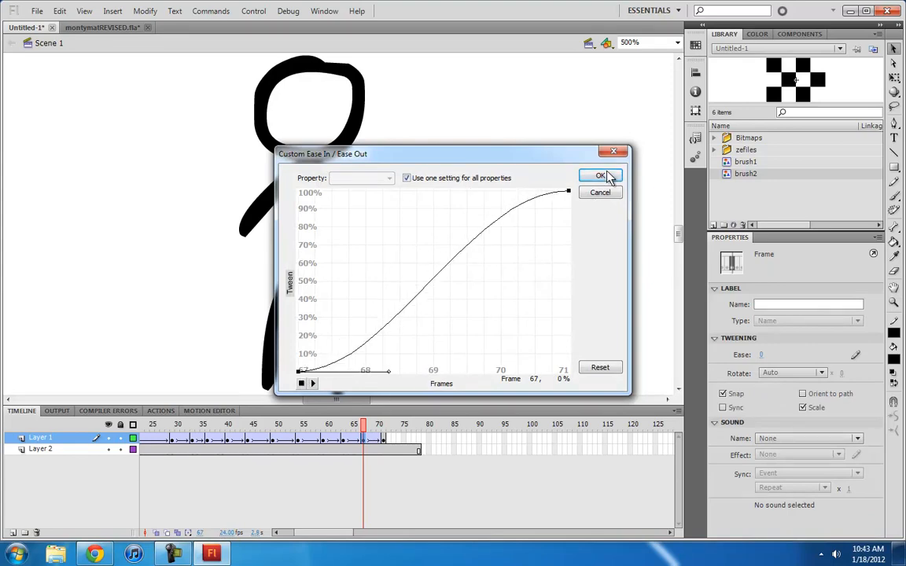
click(606, 176)
Extend the stick figure's frames on Layer 2 to frame 111.
drag(538, 449, 587, 450)
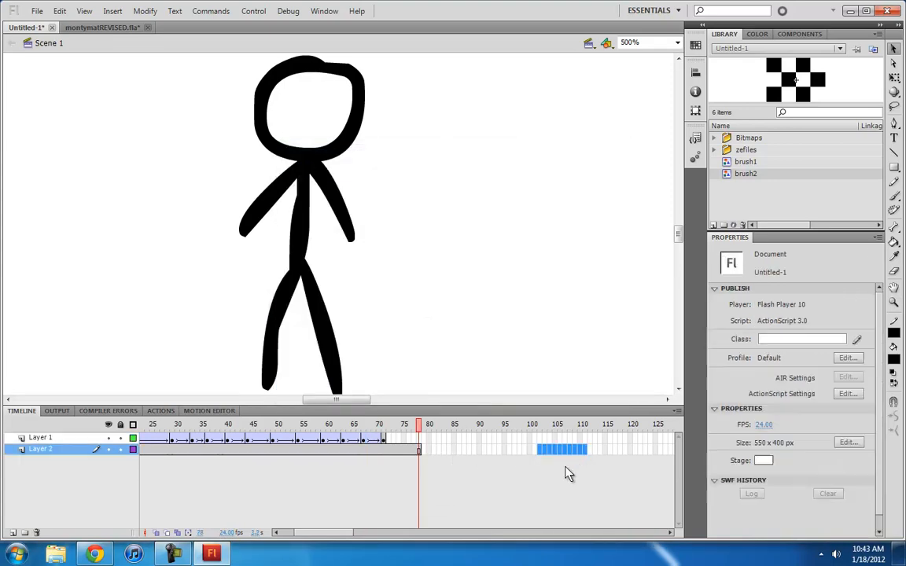
key(F5)
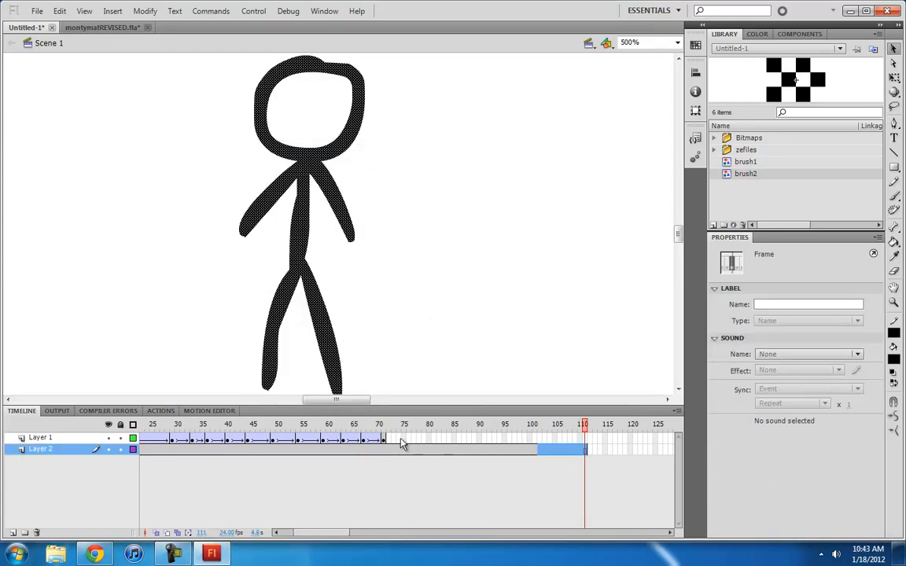
Add frame-by-frame Layer 1 keyframes from frame 72 to 85, moving brush2 step by step around the head's outline and back to its top.
click(384, 425)
mouse_move(384, 426)
mouse_down()
mouse_move(404, 426)
mouse_move(384, 430)
mouse_up()
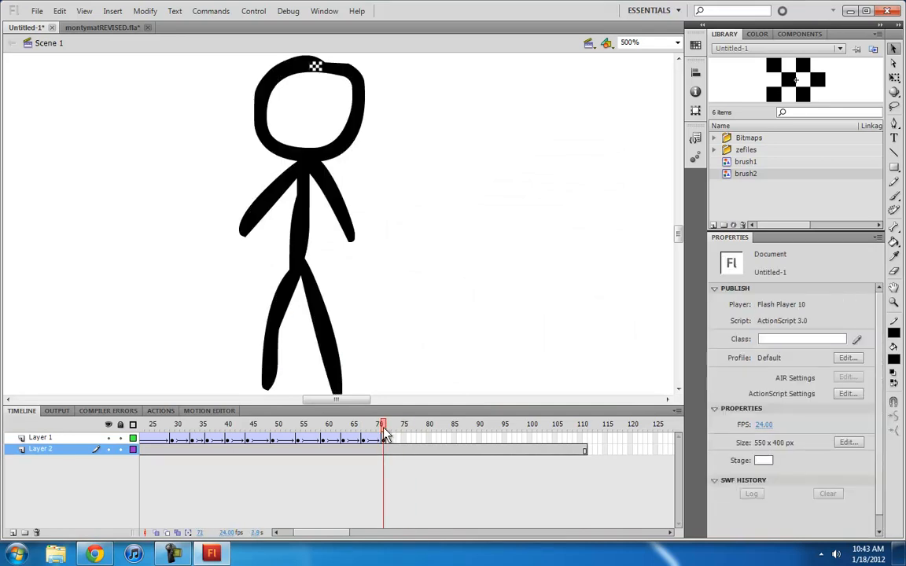
click(388, 438)
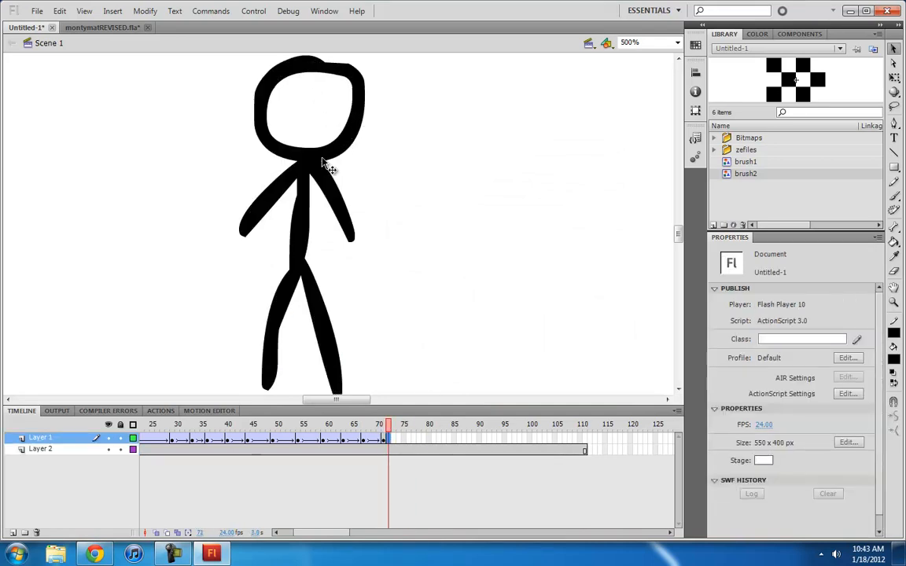
drag(393, 133, 486, 183)
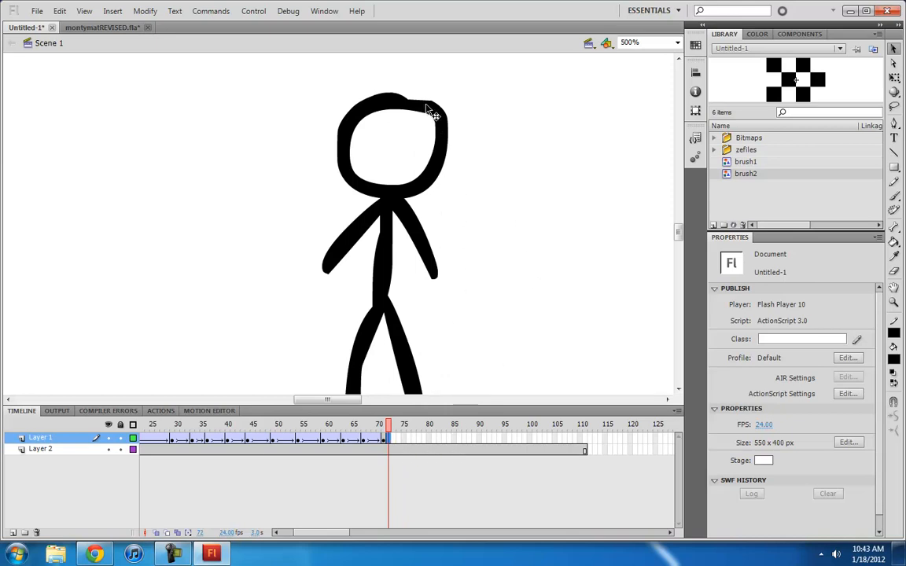
click(398, 103)
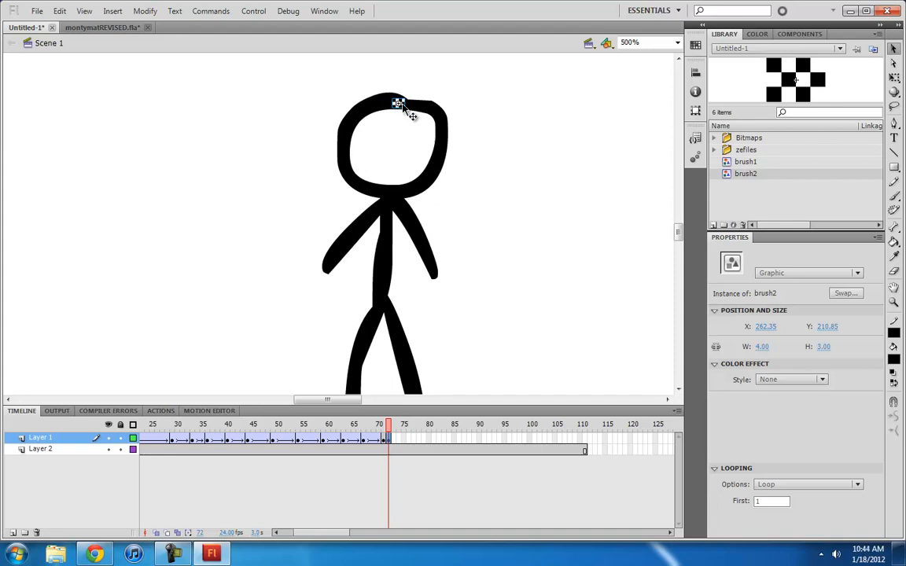
drag(398, 104, 423, 110)
key(F6)
mouse_move(431, 116)
mouse_down()
mouse_move(449, 133)
mouse_move(449, 175)
mouse_move(378, 192)
mouse_move(353, 180)
mouse_move(352, 121)
mouse_move(366, 107)
mouse_move(408, 110)
mouse_up()
key(F6)
key(F6)
key(F6)
key(F6)
key(F6)
key(F6)
key(F6)
key(F6)
key(F6)
key(F6)
key(F6)
key(F6)
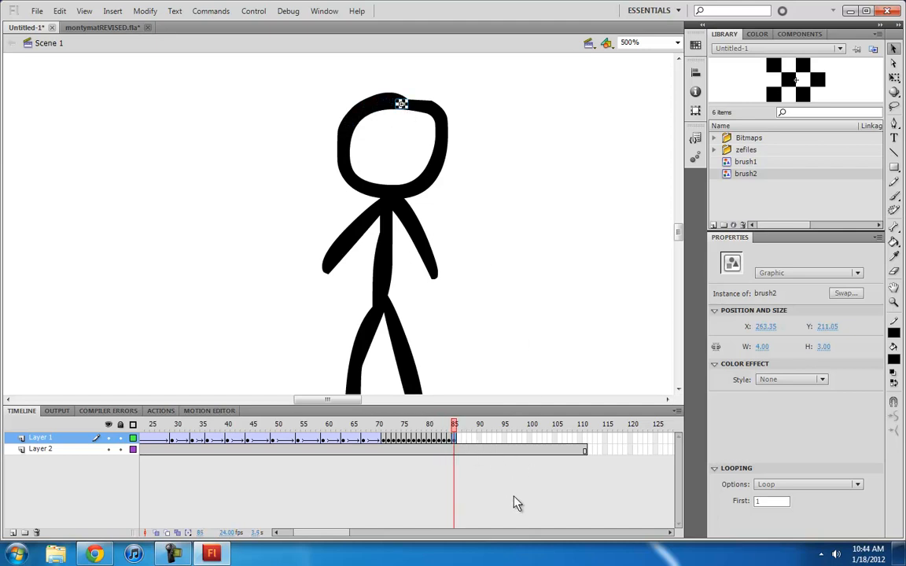
Play the animation from frame 21 at a 250% view to review brush2's path over the whole figure.
drag(338, 533, 299, 541)
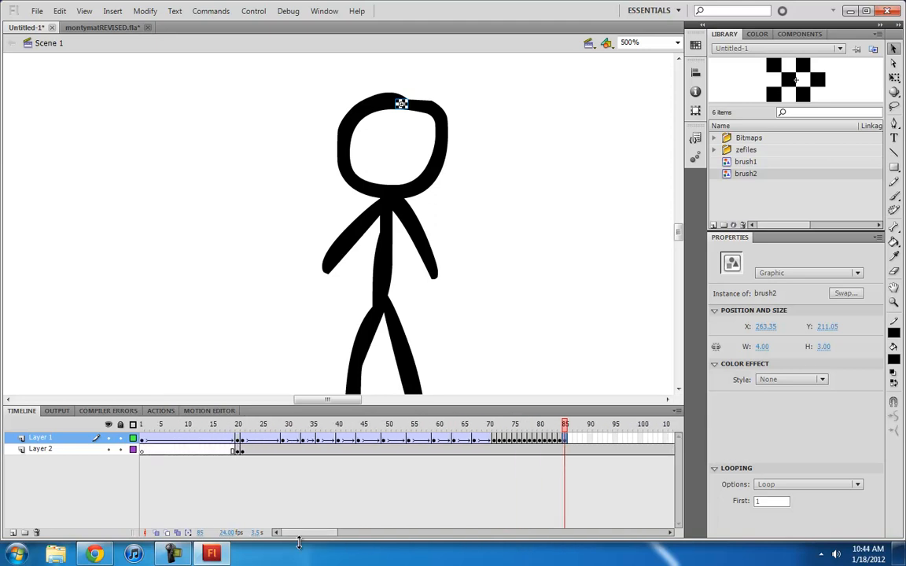
click(240, 438)
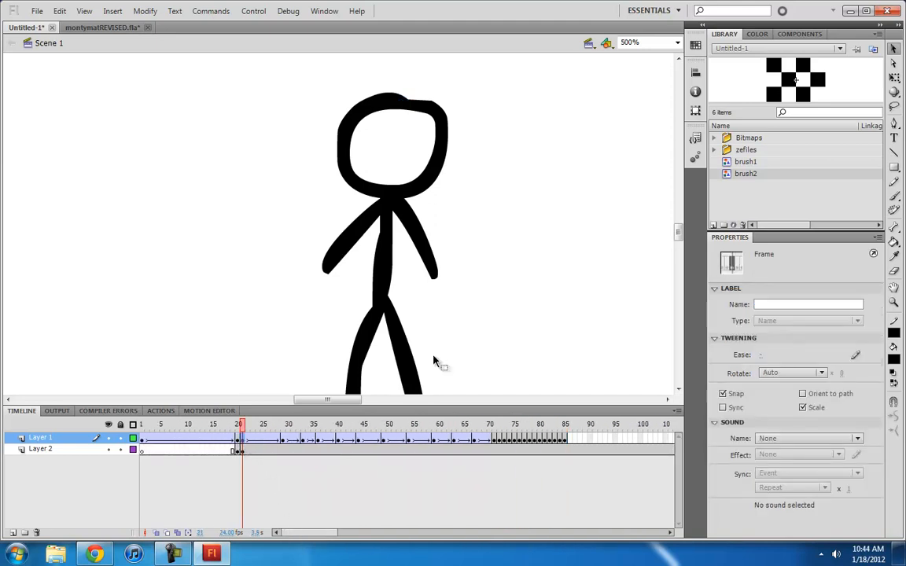
key(ctrl+minus)
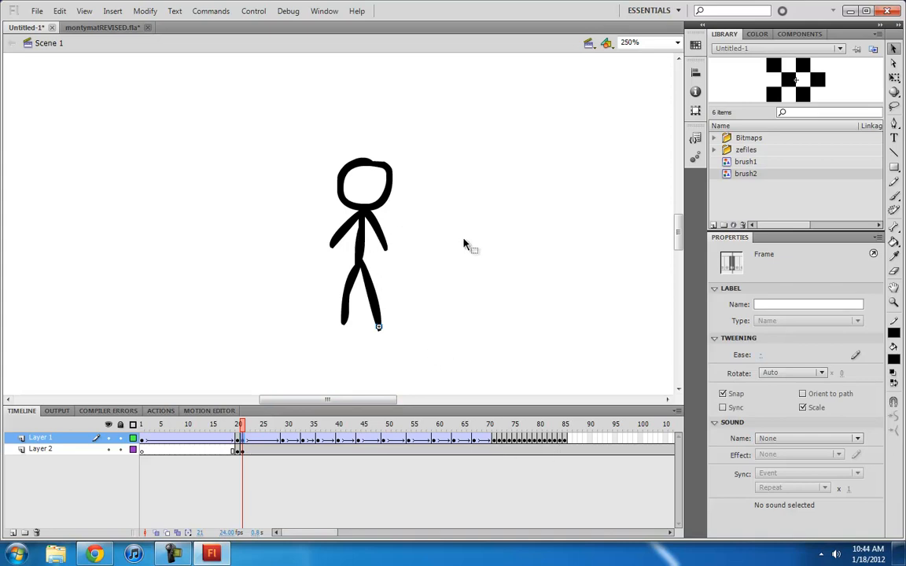
click(491, 320)
key(Return)
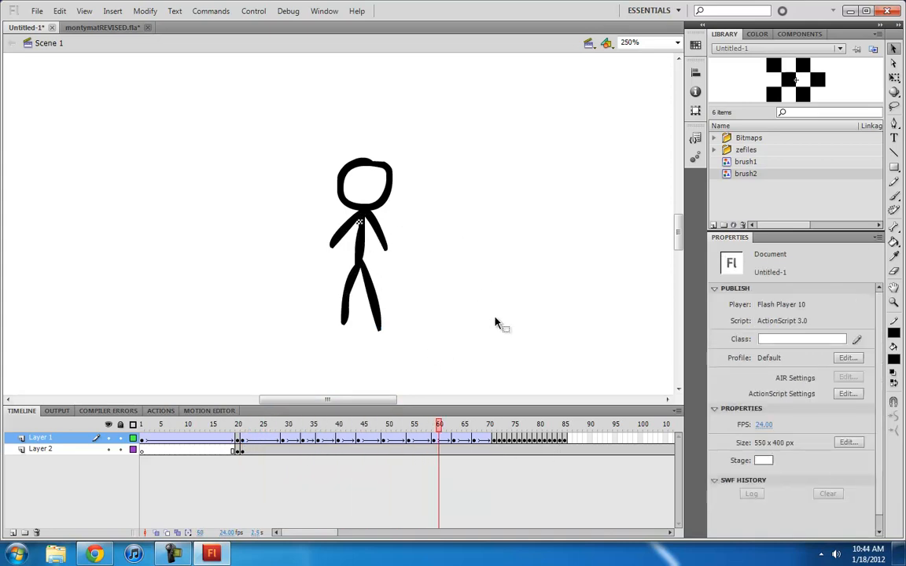
Insert two frames after the Layer 1 keyframe at frame 71, create a classic tween to frame 74, and preview the motion.
mouse_move(494, 426)
mouse_down()
mouse_move(485, 429)
mouse_move(514, 429)
mouse_move(496, 430)
mouse_up()
click(494, 440)
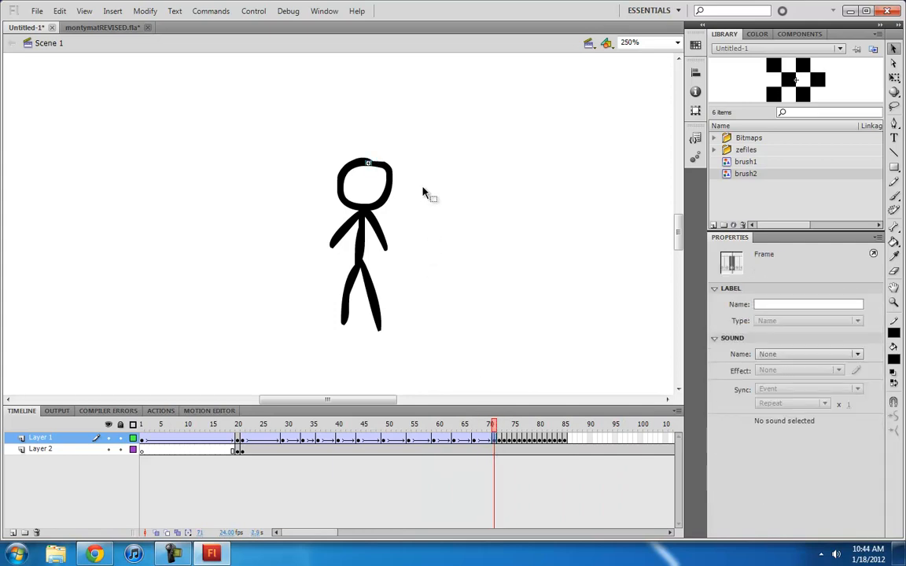
key(.)
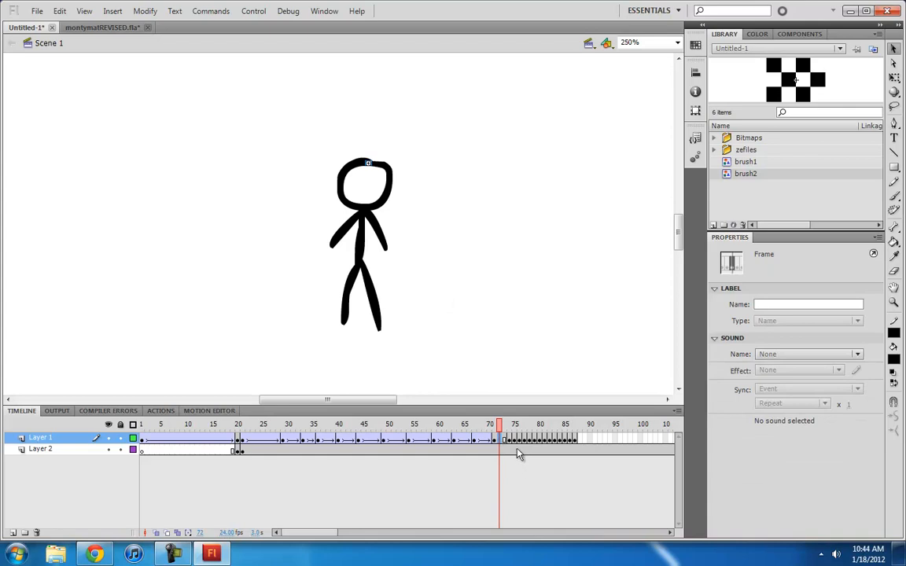
right_click(499, 446)
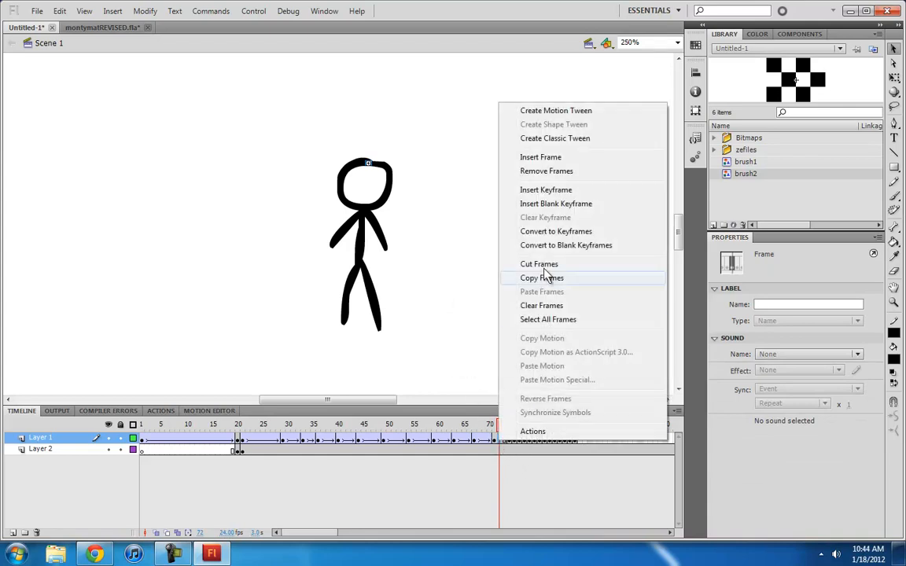
click(547, 138)
key(Return)
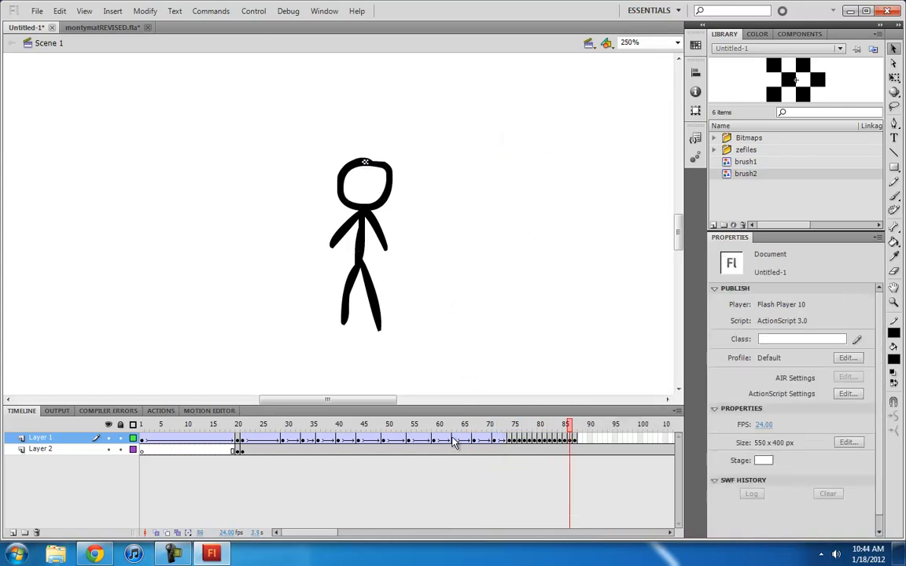
Insert one frame after the Layer 1 keyframe at frame 74, create a classic tween to frame 76, and preview from frame 66.
click(454, 439)
click(515, 444)
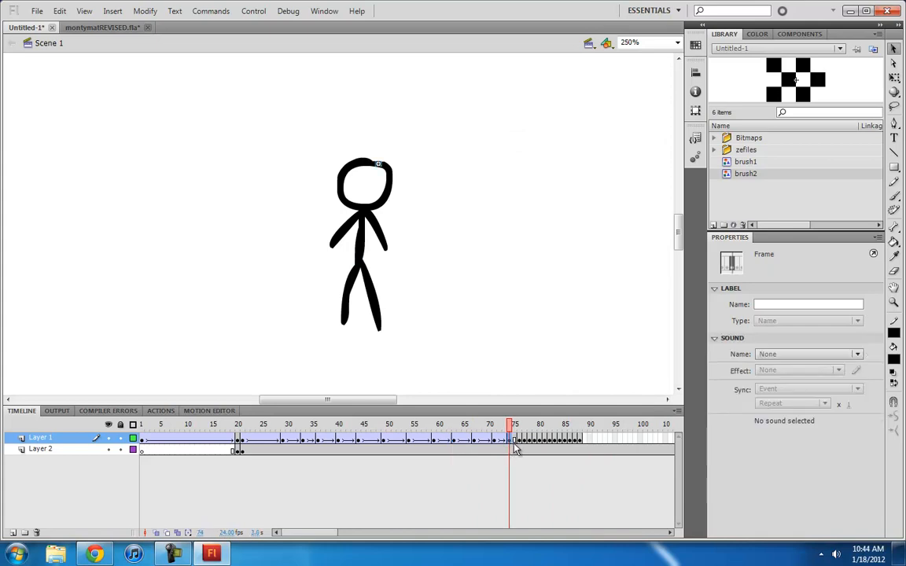
right_click(516, 445)
click(471, 442)
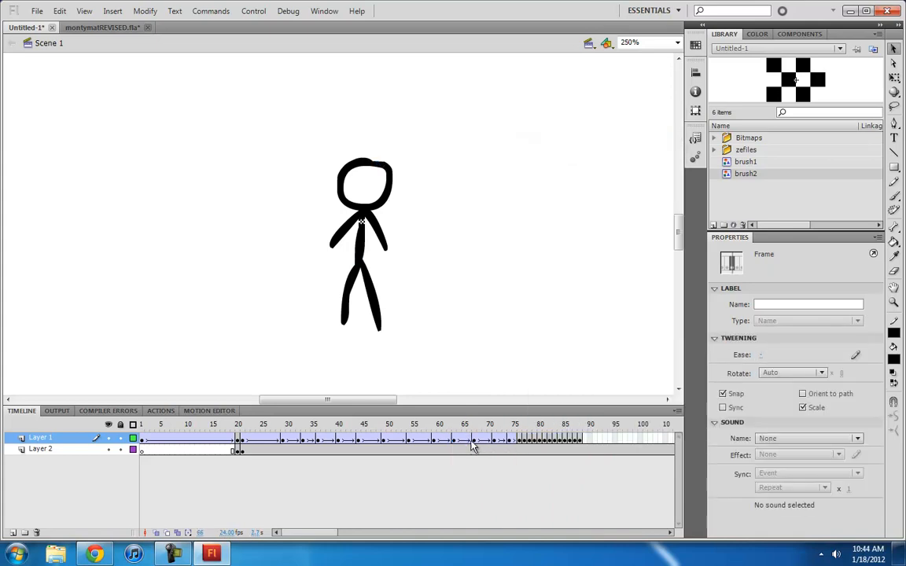
key(Return)
click(471, 442)
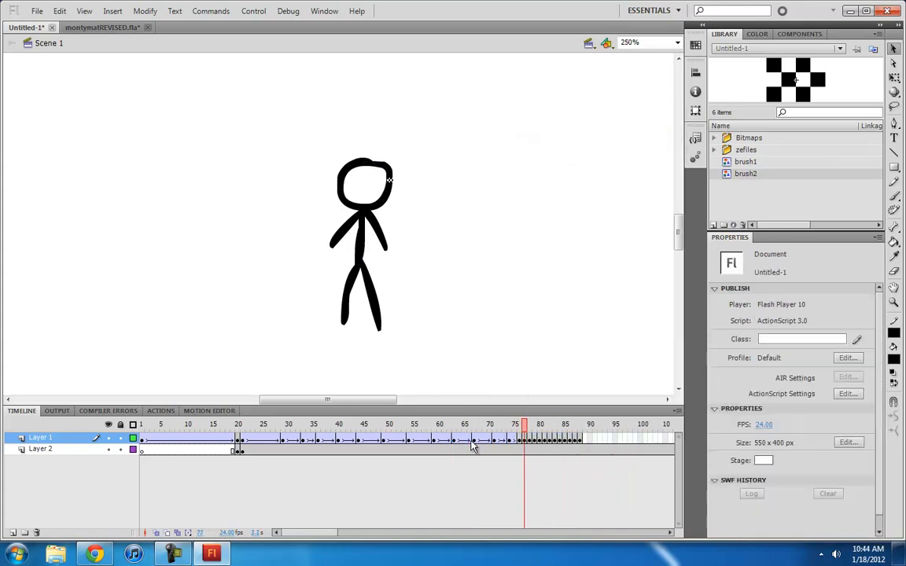
click(472, 443)
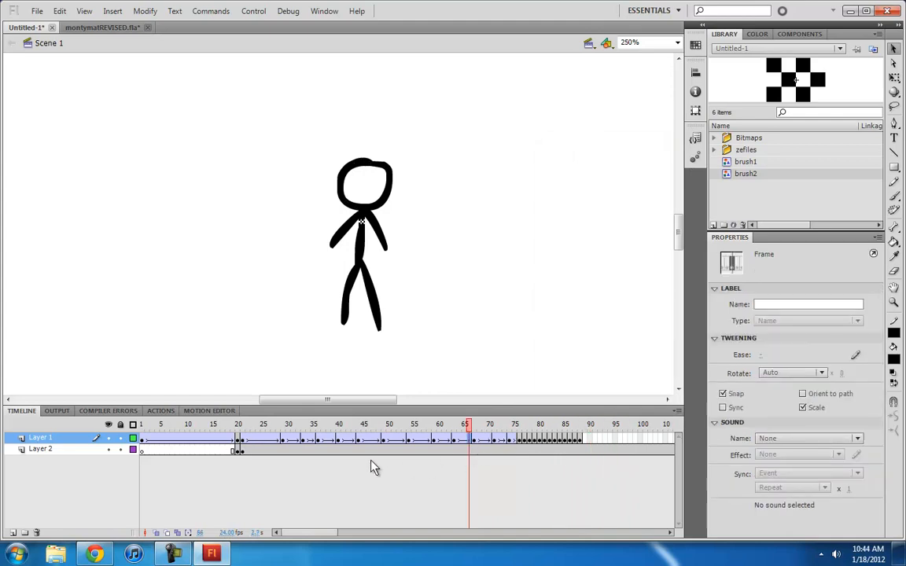
Play the animation from frame 21 to check the retimed head section, and return to frame 21.
click(240, 443)
key(Return)
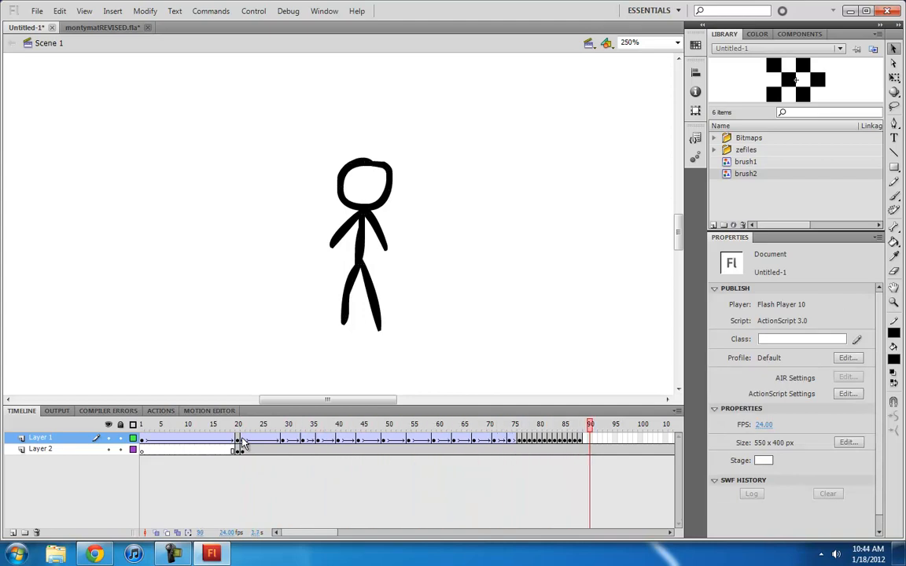
click(242, 443)
click(251, 451)
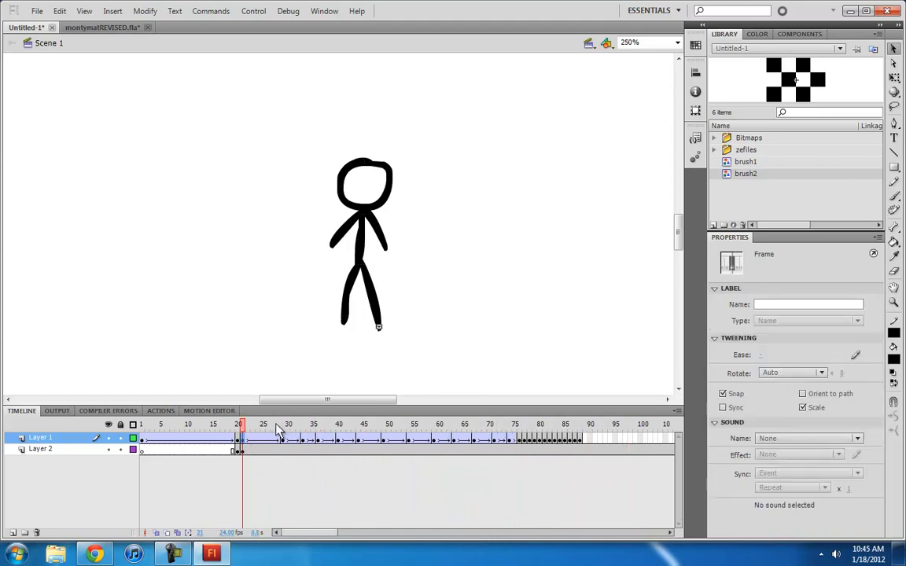
mouse_move(244, 429)
mouse_down()
mouse_move(589, 430)
mouse_move(240, 430)
mouse_up()
Add a Layer 2 keyframe at frame 22 and erase the tip of the right-hand foot below brush2.
click(410, 452)
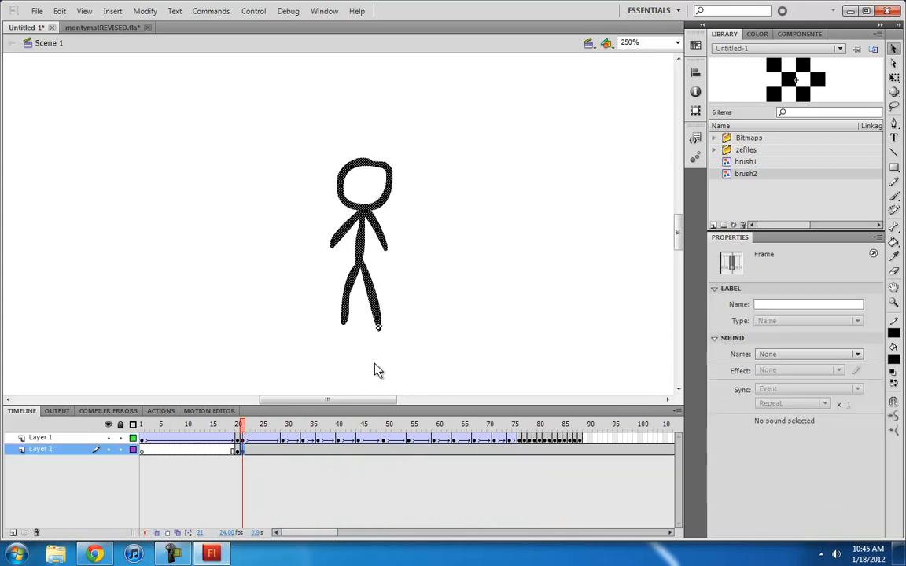
key(ctrl+equal)
drag(385, 351, 387, 268)
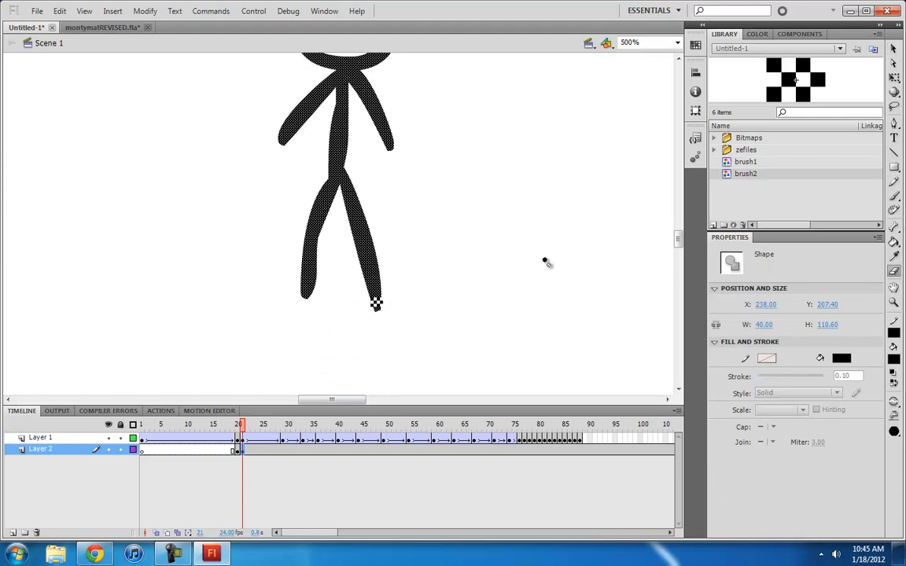
key(e)
key(F6)
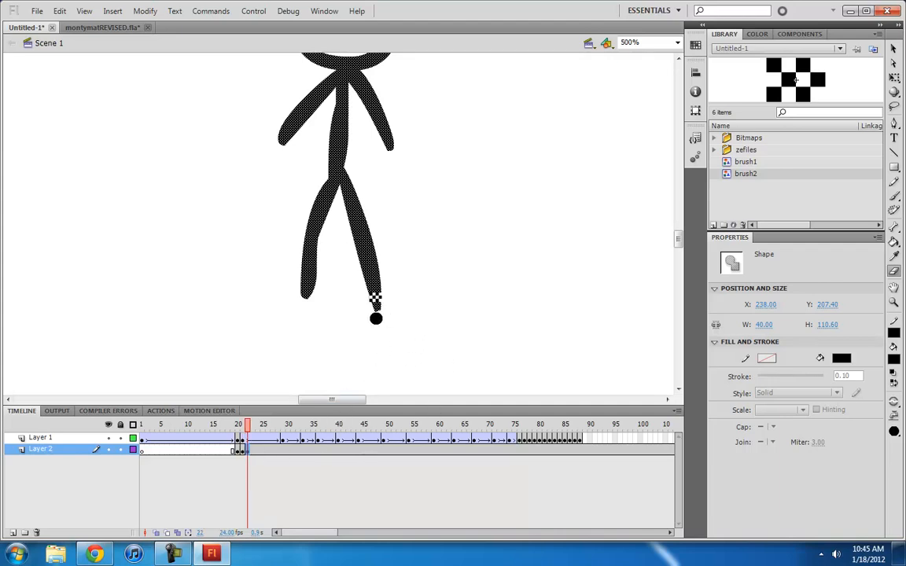
mouse_move(372, 314)
mouse_down()
mouse_move(382, 310)
mouse_move(372, 310)
mouse_up()
click(386, 325)
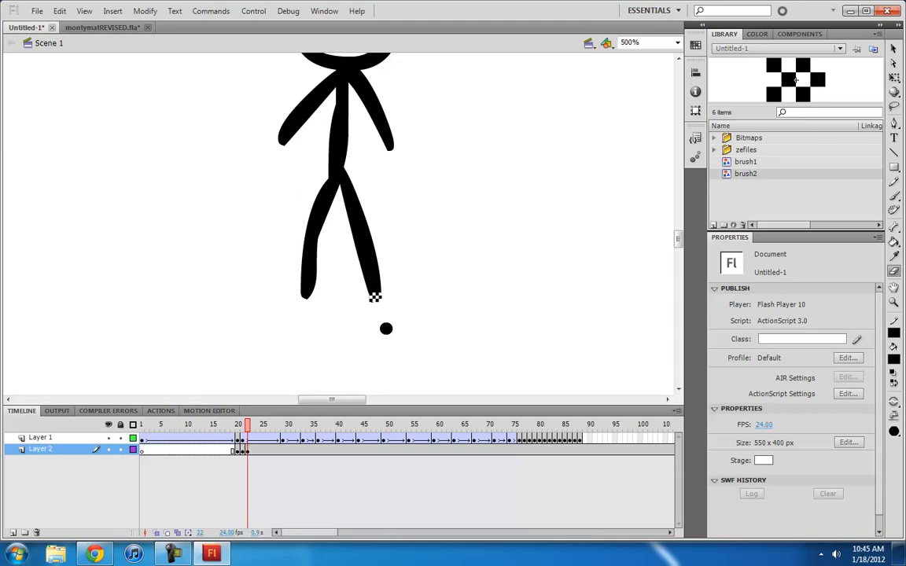
Add Layer 2 keyframes from frame 23 to 30, erasing the right-hand leg progressively from foot to hip as brush2 moves up.
key(F6)
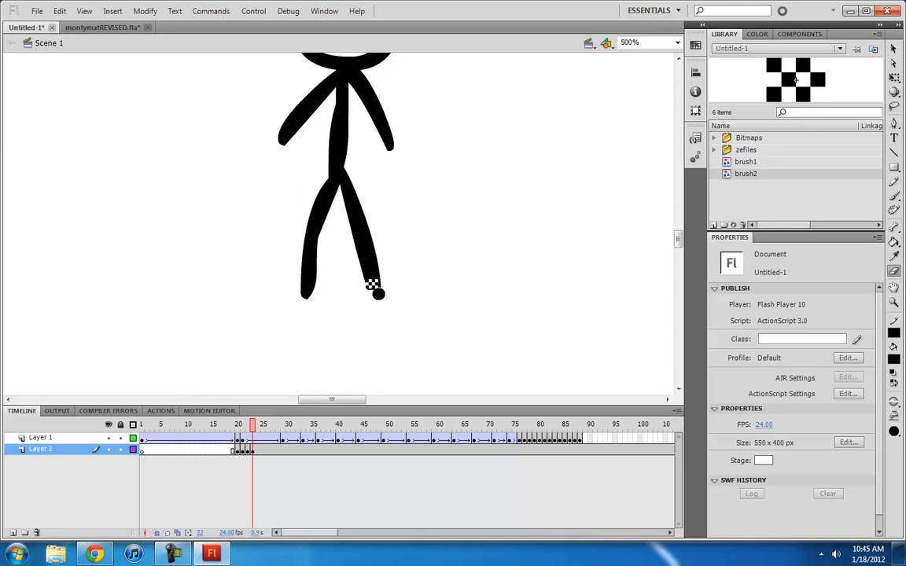
key(F6)
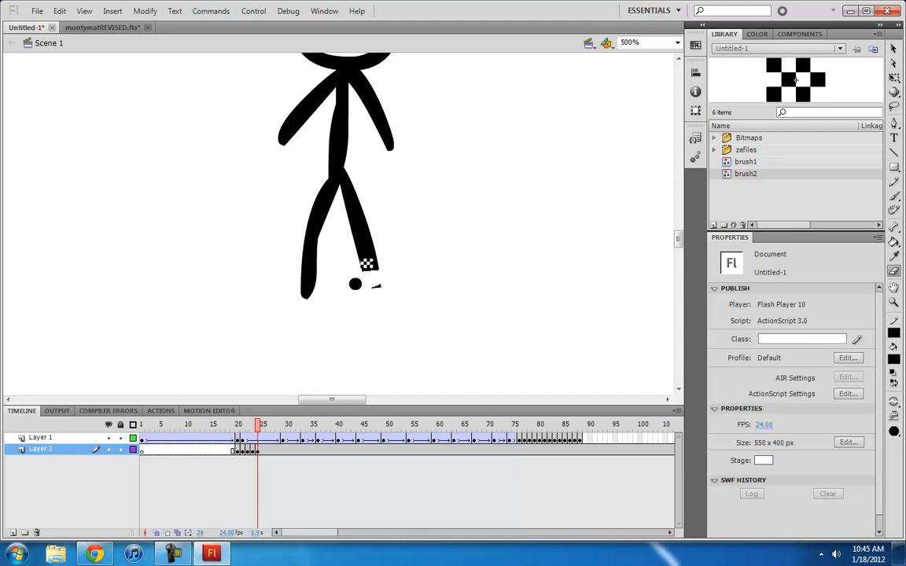
key(F6)
mouse_move(355, 256)
mouse_down()
mouse_move(383, 245)
mouse_move(363, 251)
mouse_move(384, 273)
mouse_move(358, 273)
mouse_move(358, 263)
mouse_move(390, 256)
mouse_move(347, 230)
mouse_move(365, 224)
mouse_move(348, 236)
mouse_move(385, 236)
mouse_move(339, 259)
mouse_move(388, 244)
mouse_move(355, 210)
mouse_up()
key(F6)
key(F6)
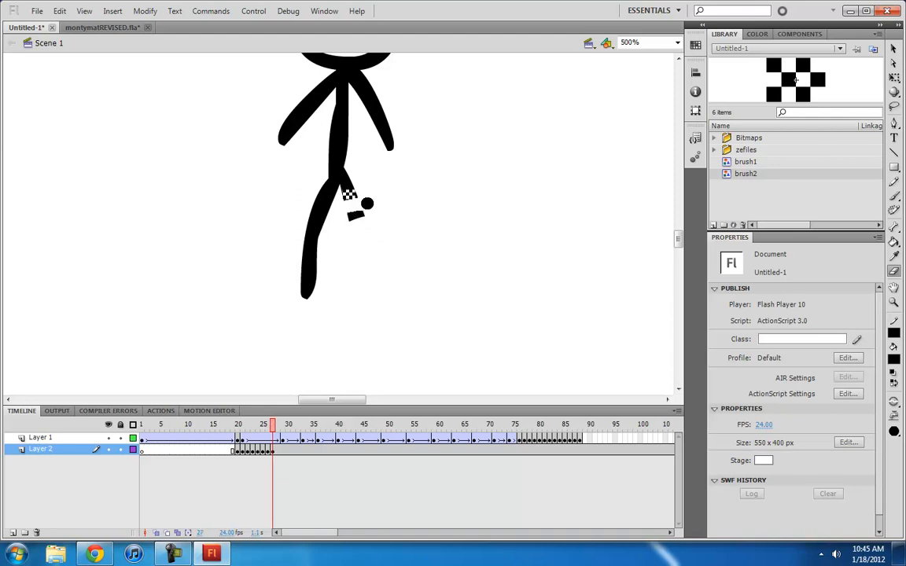
key(F6)
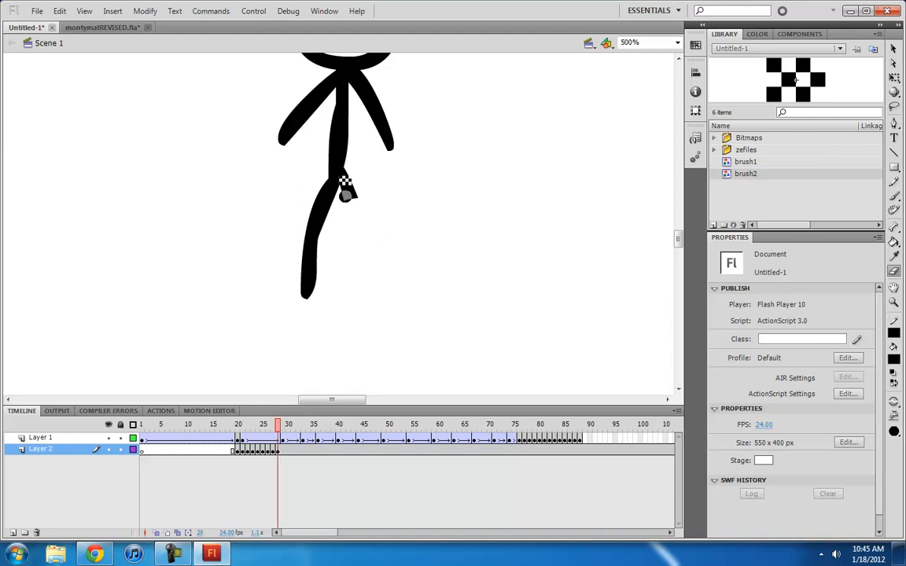
drag(345, 181, 344, 181)
key(F6)
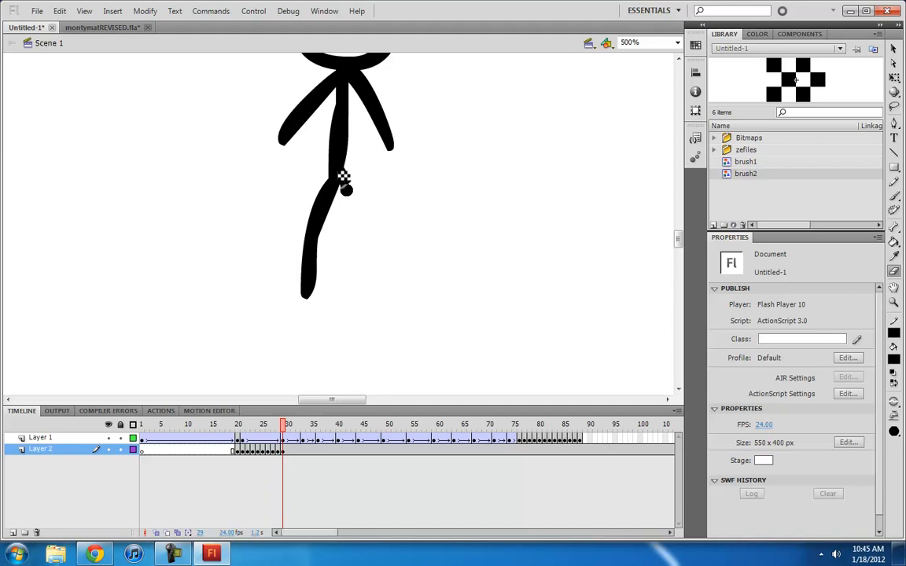
key(F6)
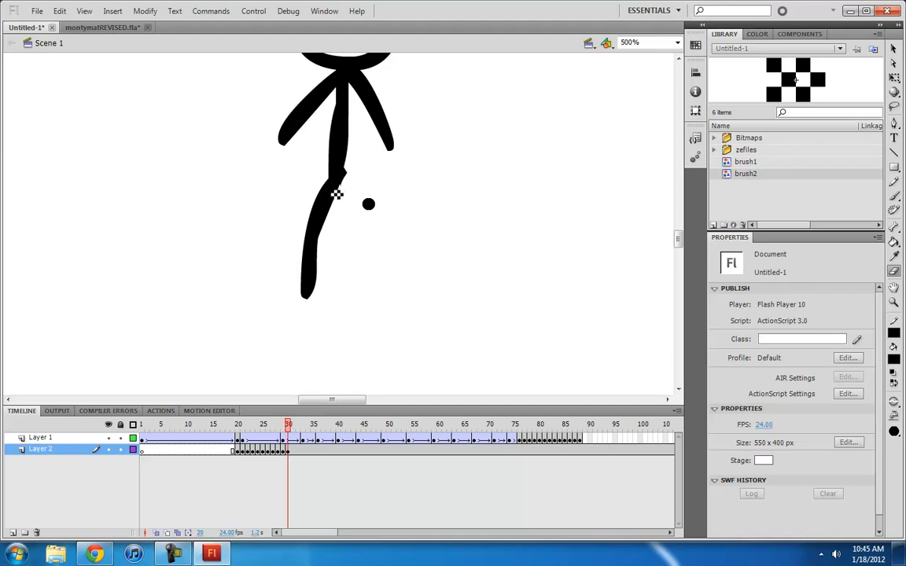
Clean the leftover piece of the right-hand leg off the hip in the Layer 2 keyframes through frame 31, undoing unwanted eraser strokes.
key(ctrl+z)
key(ctrl+z)
key(ctrl+z)
key(ctrl+z)
key(ctrl+z)
key(ctrl+z)
key(ctrl+z)
key(ctrl+z)
key(ctrl+z)
key(ctrl+z)
key(ctrl+z)
key(ctrl+z)
key(ctrl+z)
key(ctrl+z)
key(ctrl+z)
key(ctrl+z)
key(ctrl+z)
key(ctrl+z)
key(ctrl+z)
key(ctrl+z)
key(ctrl+z)
key(ctrl+z)
key(ctrl+z)
key(ctrl+z)
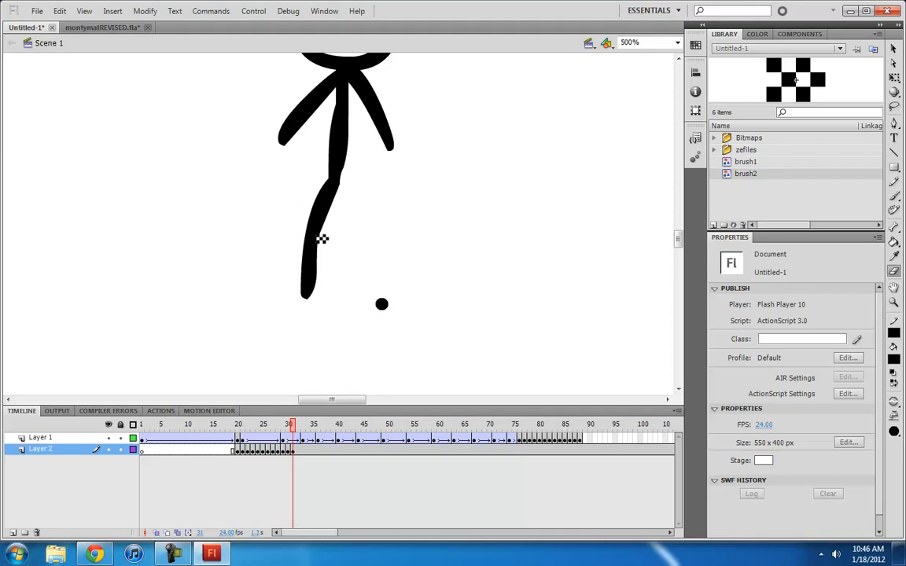
key(ctrl+z)
key(ctrl+z)
Add Layer 2 keyframes from frame 32 to 41, erasing the left-hand leg progressively from foot to hip behind brush2.
key(F6)
key(F6)
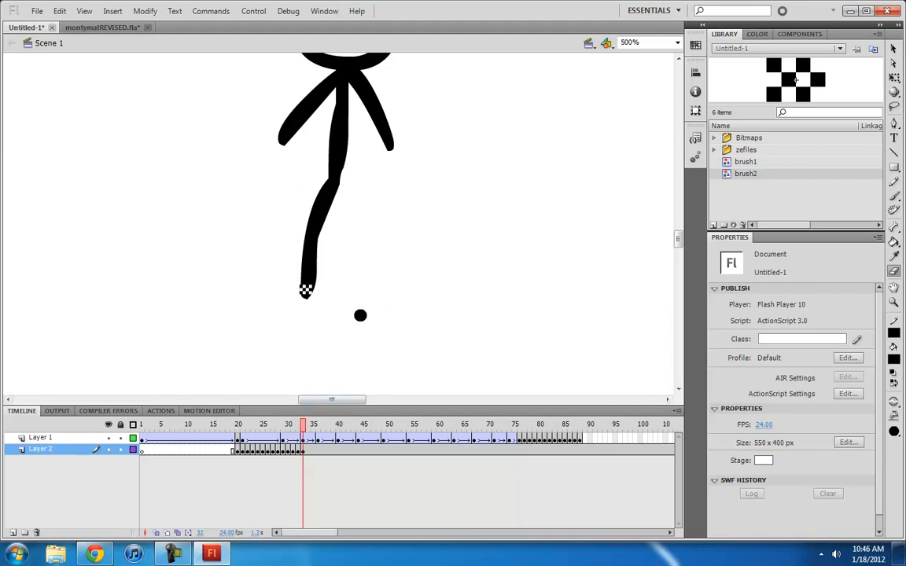
key(F6)
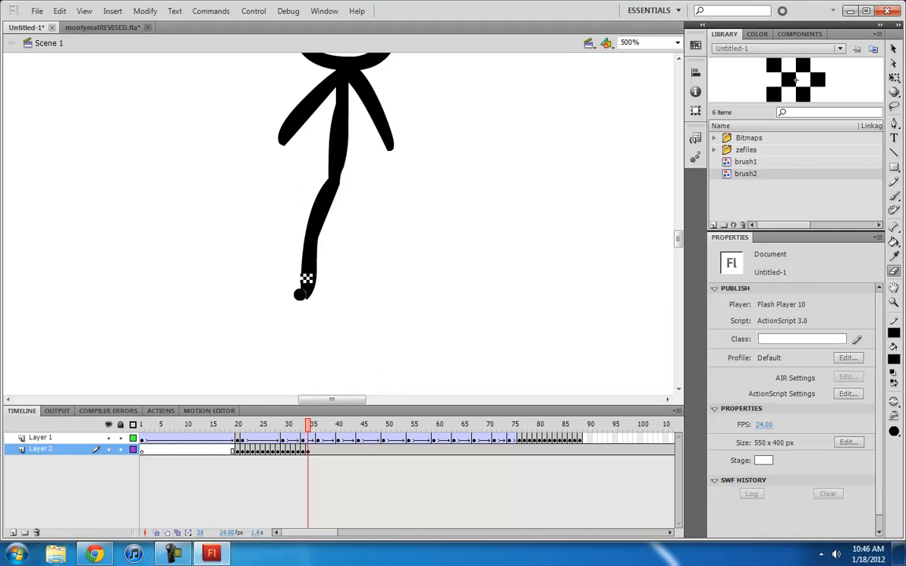
key(F6)
mouse_move(295, 275)
mouse_down()
mouse_move(319, 275)
mouse_move(320, 285)
mouse_up()
key(F6)
mouse_move(300, 245)
mouse_down()
mouse_move(320, 247)
mouse_move(289, 258)
mouse_move(295, 265)
mouse_up()
key(F6)
drag(303, 217, 324, 237)
key(F6)
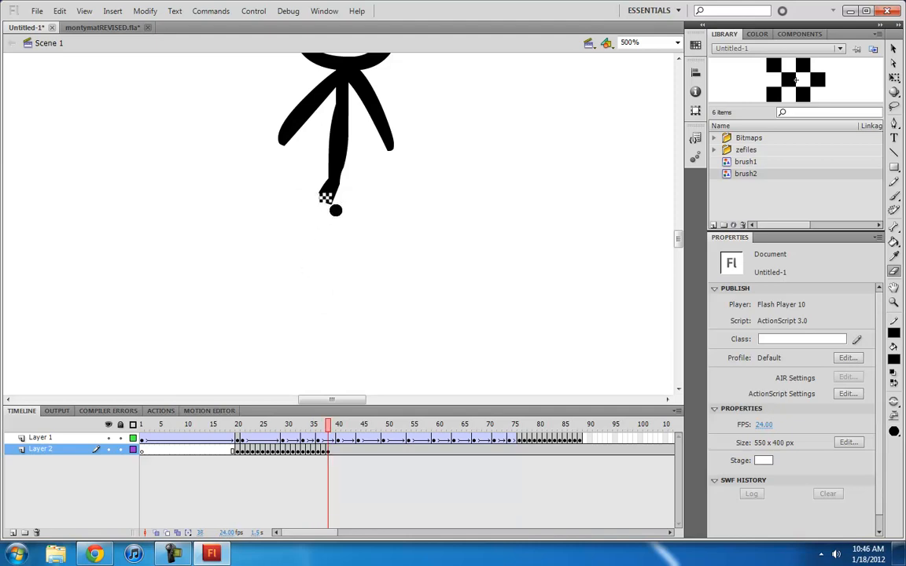
key(F6)
drag(319, 202, 333, 182)
key(F6)
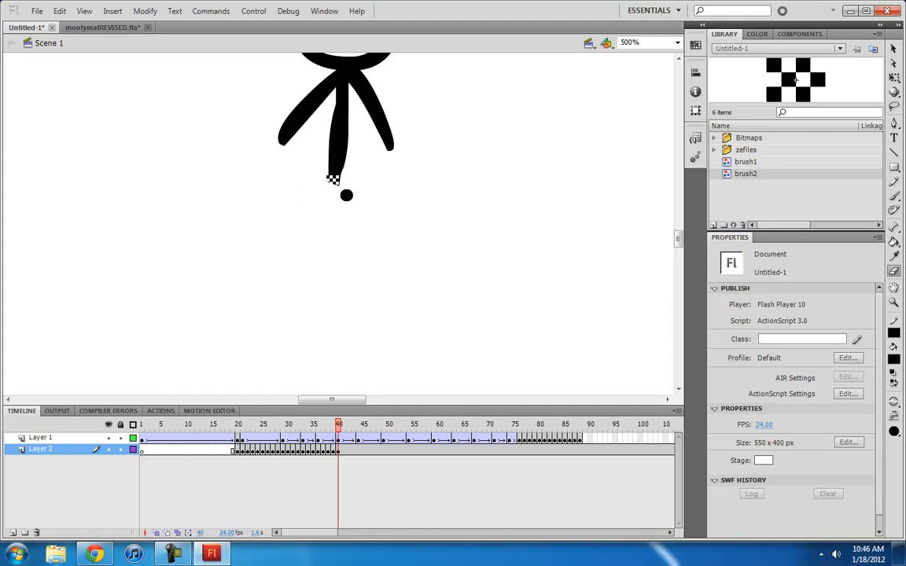
key(F6)
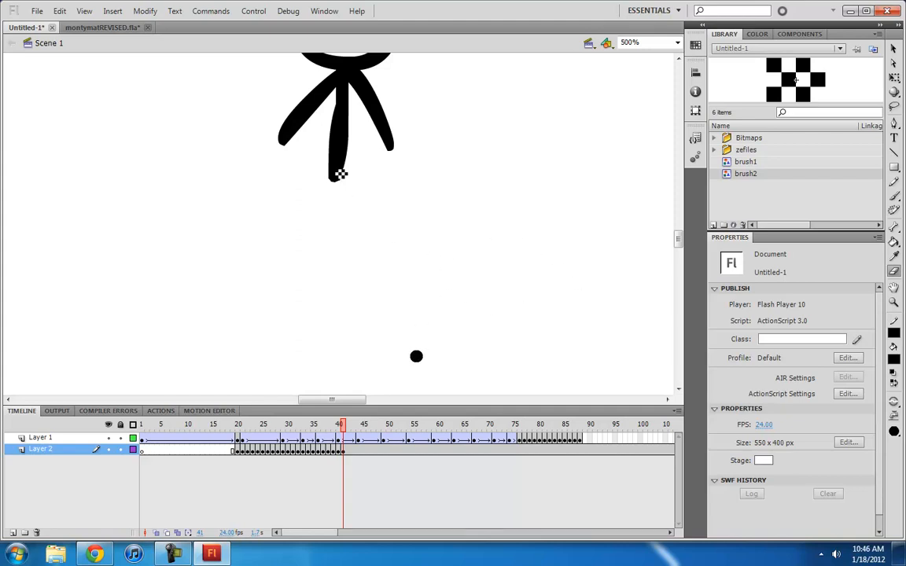
Add Layer 2 keyframes from frame 42 to 49, erasing the right-hand arm progressively from hand to shoulder behind brush2.
key(F6)
key(F6)
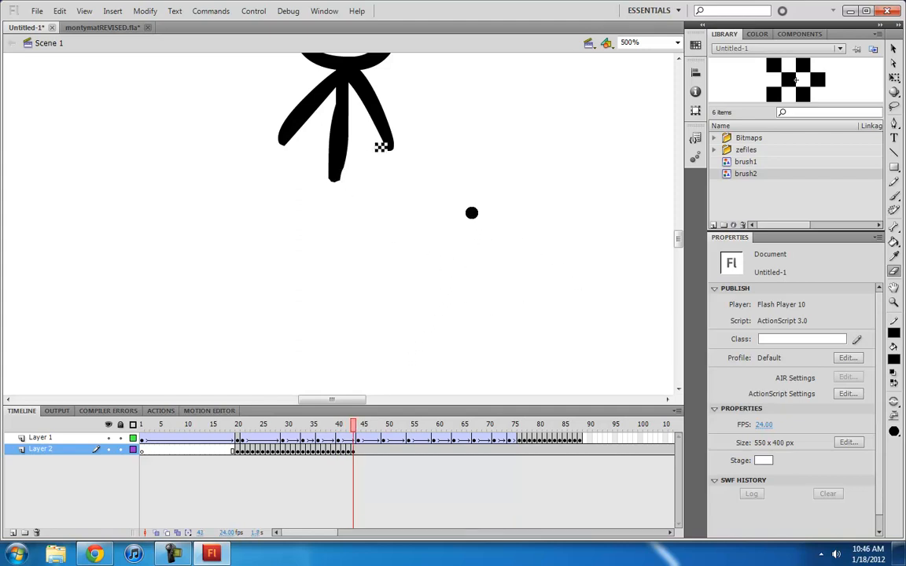
key(F6)
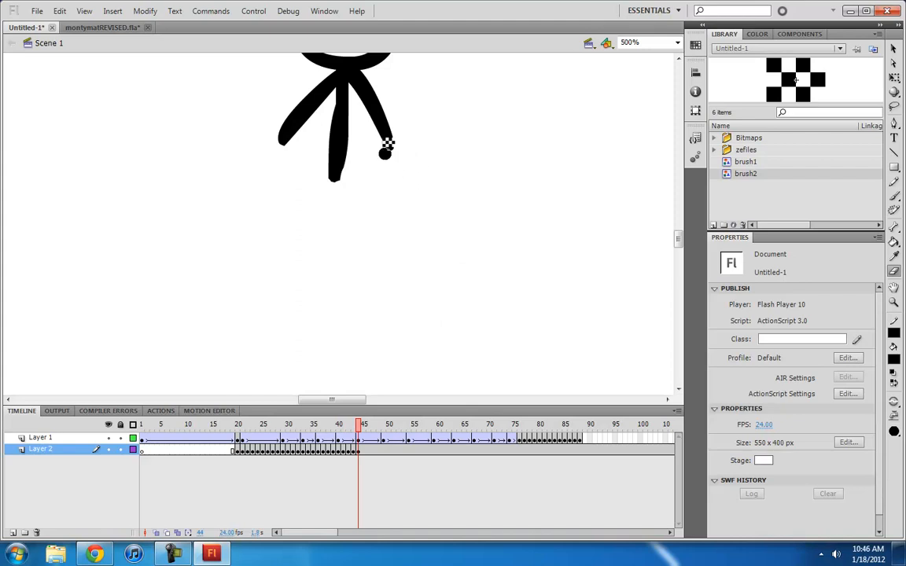
key(F6)
key(F6)
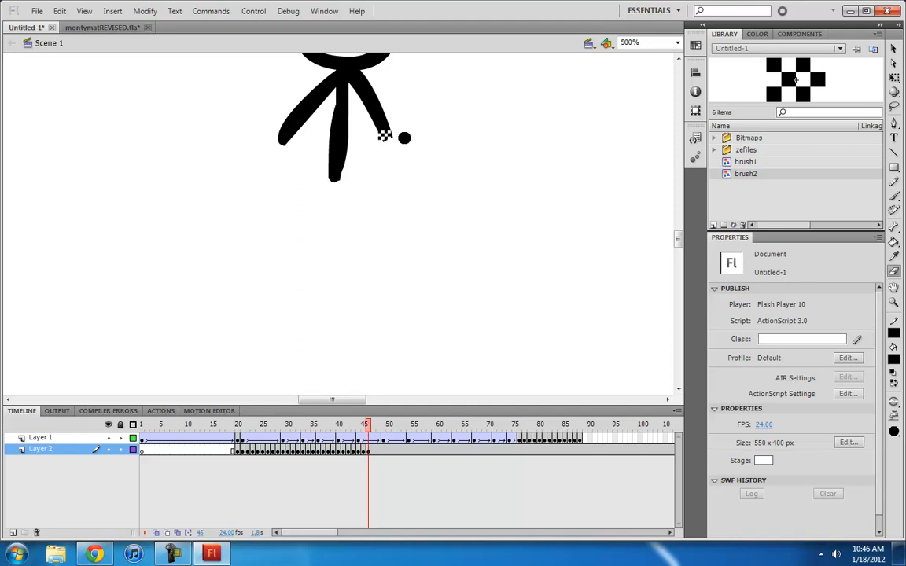
key(F6)
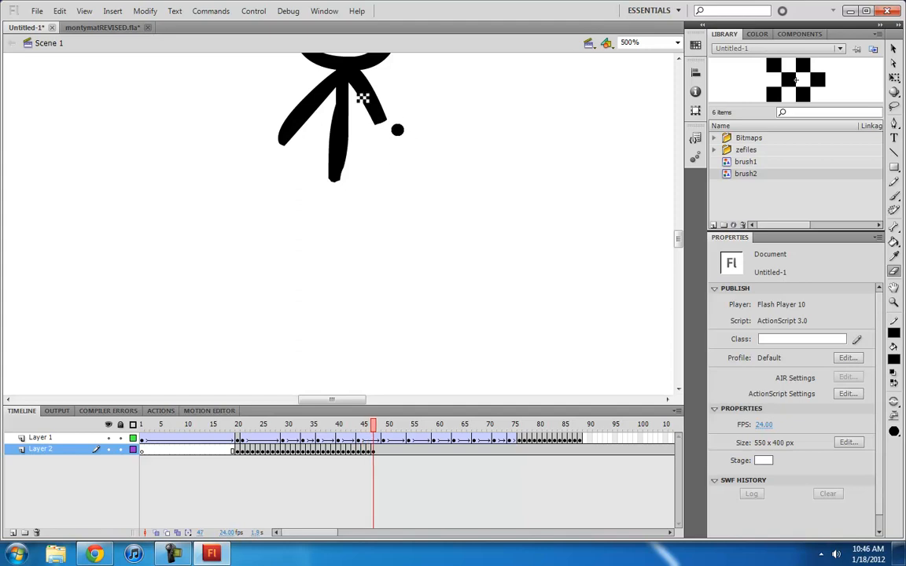
key(F6)
mouse_move(367, 108)
mouse_down()
mouse_move(391, 118)
mouse_move(399, 107)
mouse_move(368, 82)
mouse_up()
key(F6)
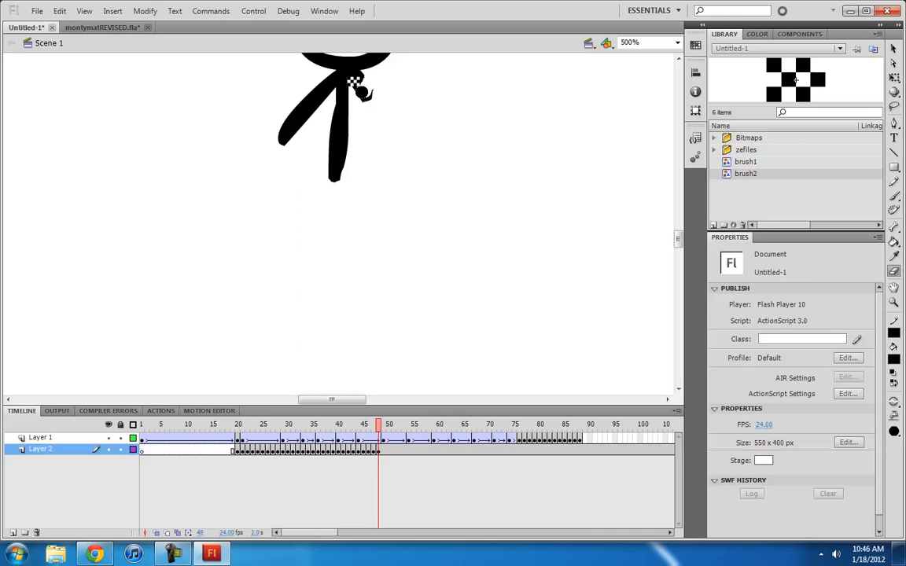
drag(387, 136, 387, 303)
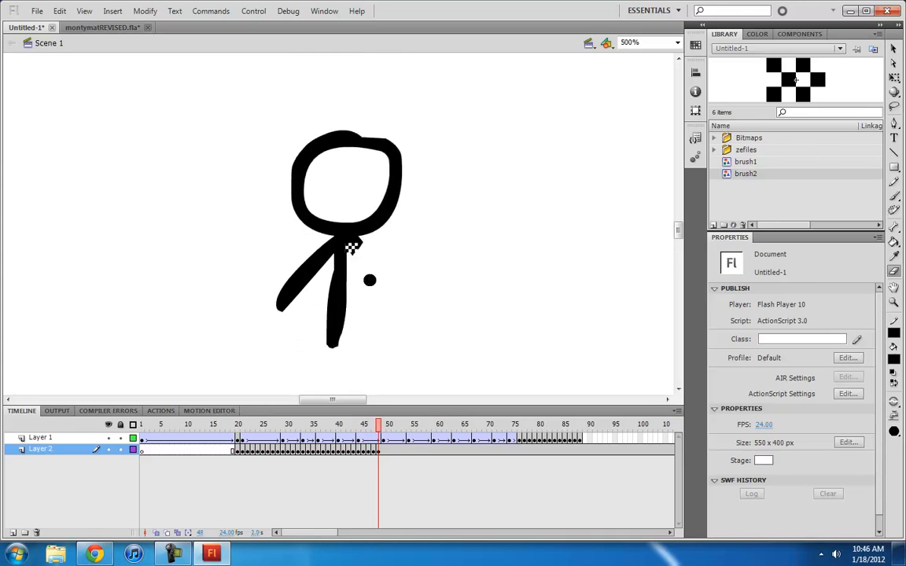
key(F6)
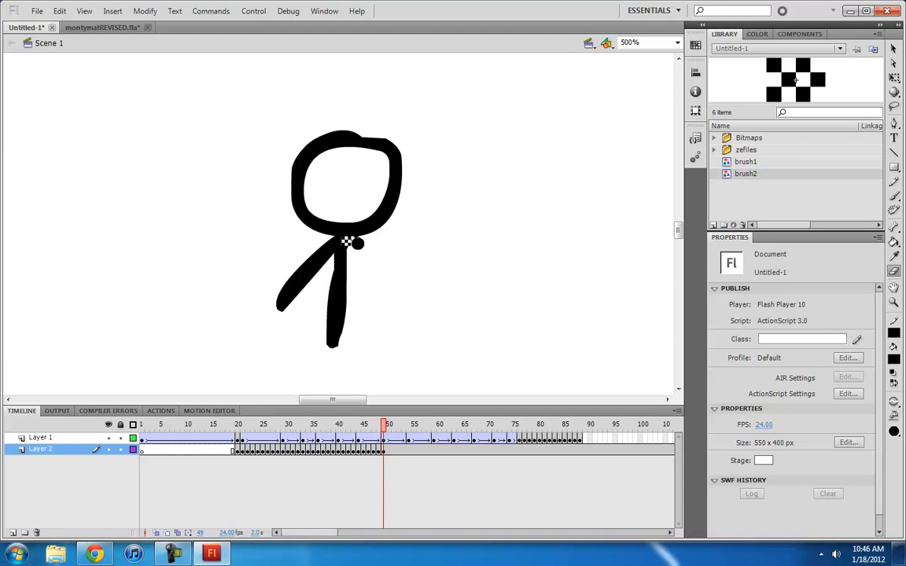
Add Layer 2 keyframes from frame 50 to 55 while brush2 travels from the right-hand shoulder to the left-hand arm's tip.
key(F6)
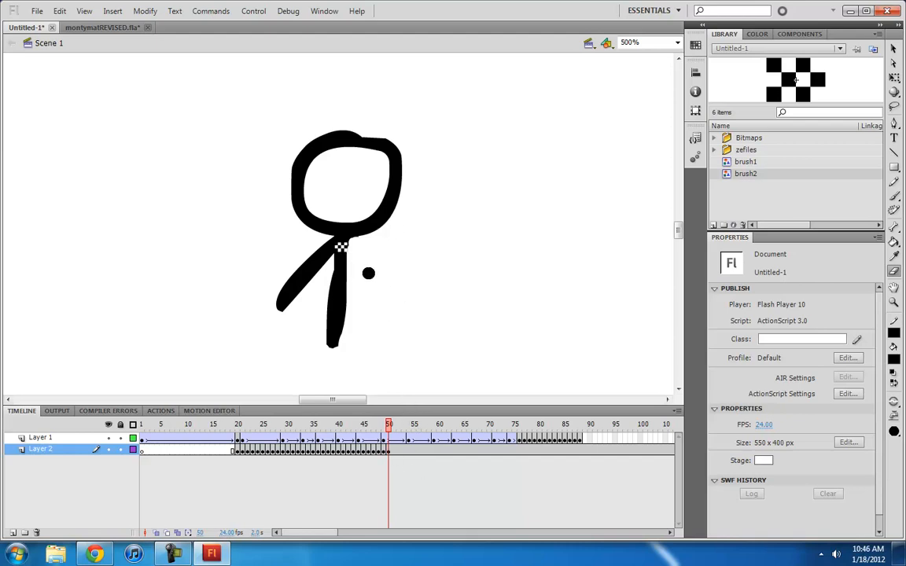
key(.)
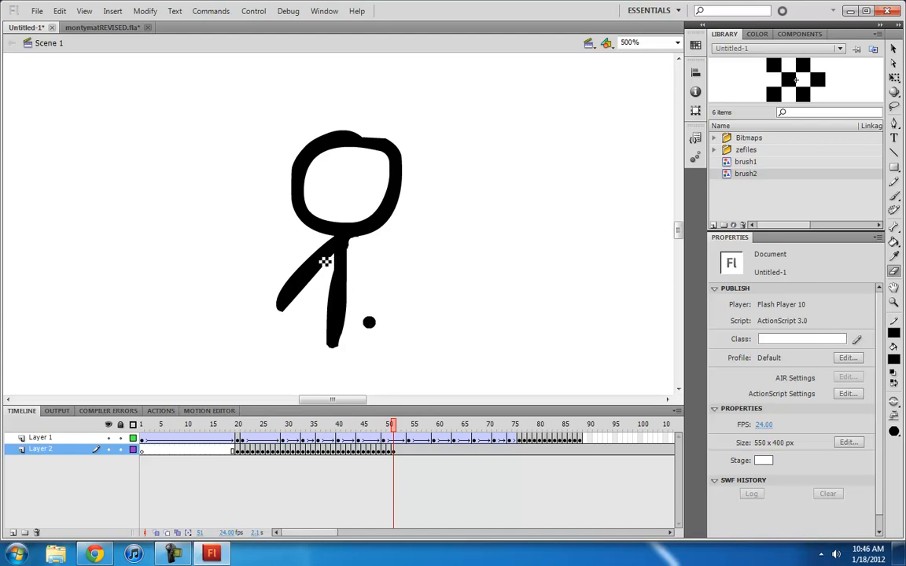
key(.)
key(F6)
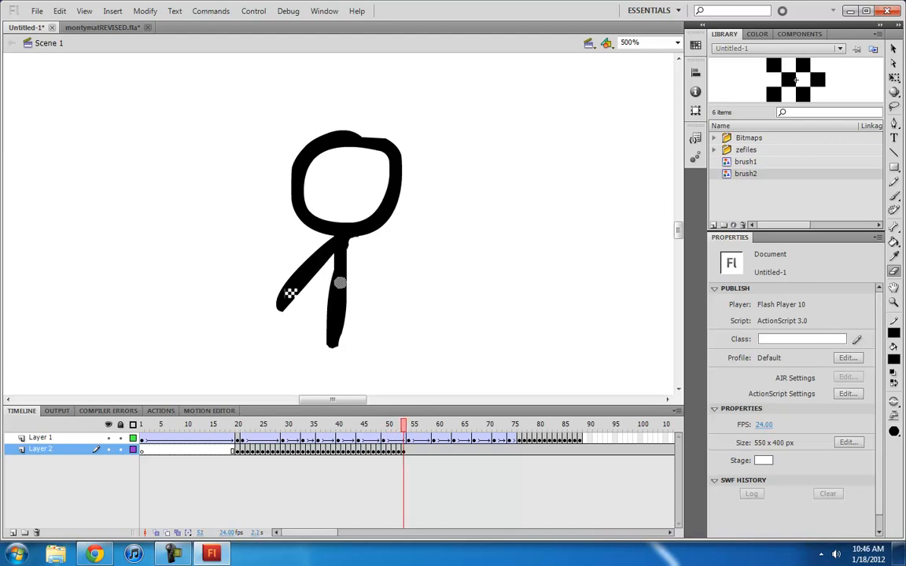
key(F6)
key(F6)
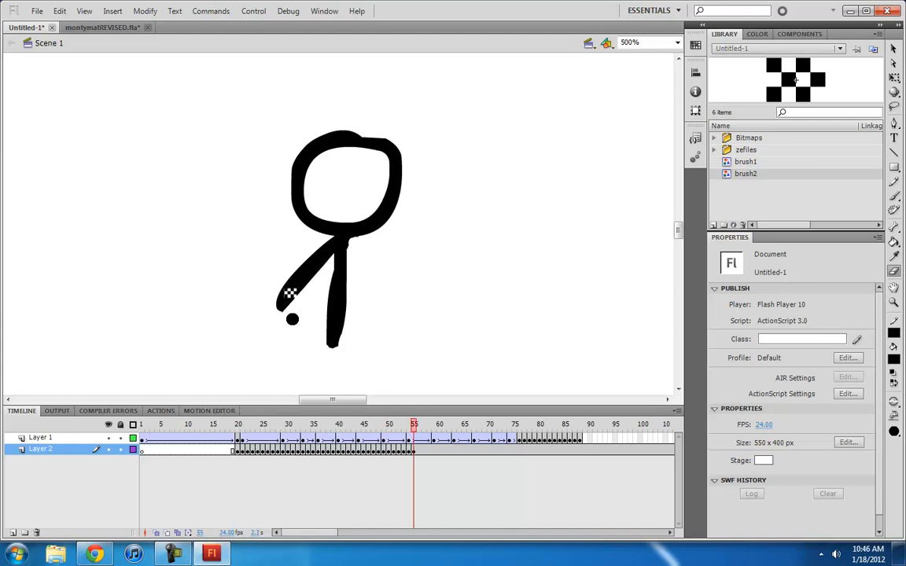
Erase the left-hand arm progressively from hand to shoulder starting at Layer 2 frame 54, adding keyframes through frame 60.
click(410, 450)
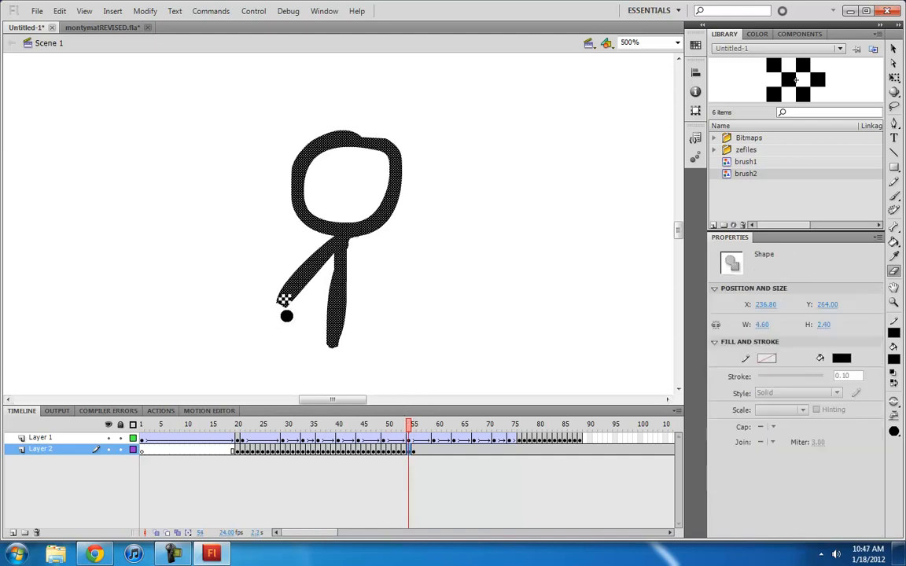
click(362, 379)
click(414, 450)
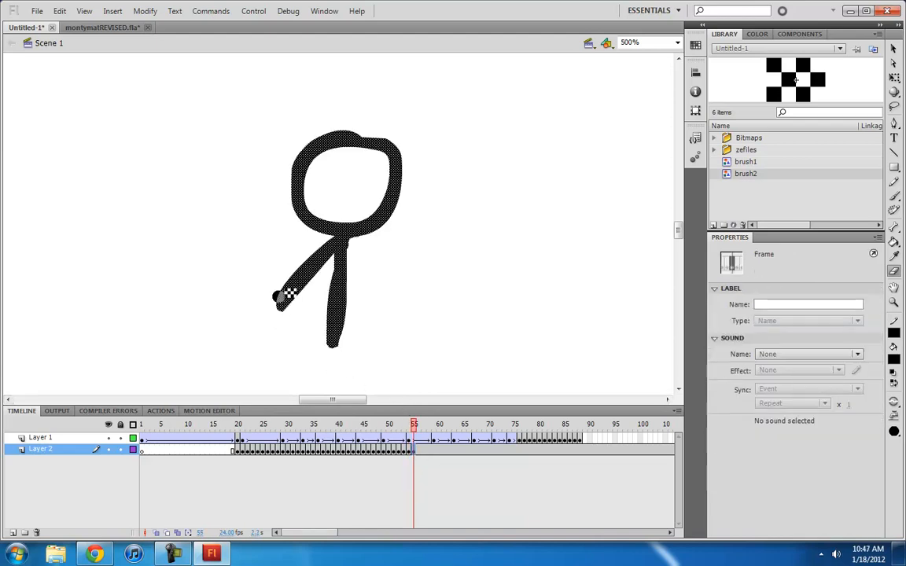
drag(279, 297, 281, 316)
key(F6)
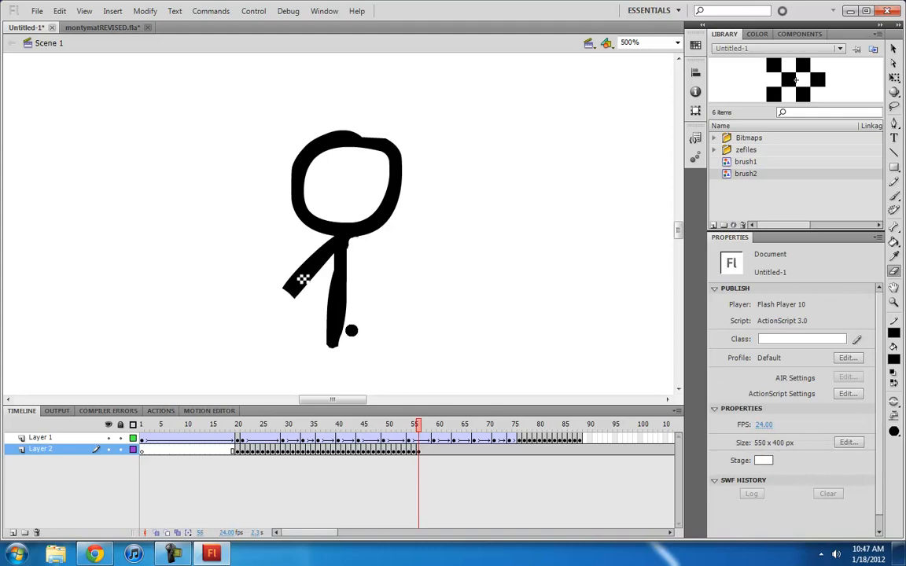
mouse_move(293, 277)
mouse_down()
mouse_move(281, 287)
mouse_move(309, 260)
mouse_move(293, 267)
mouse_move(314, 277)
mouse_up()
key(F6)
key(F6)
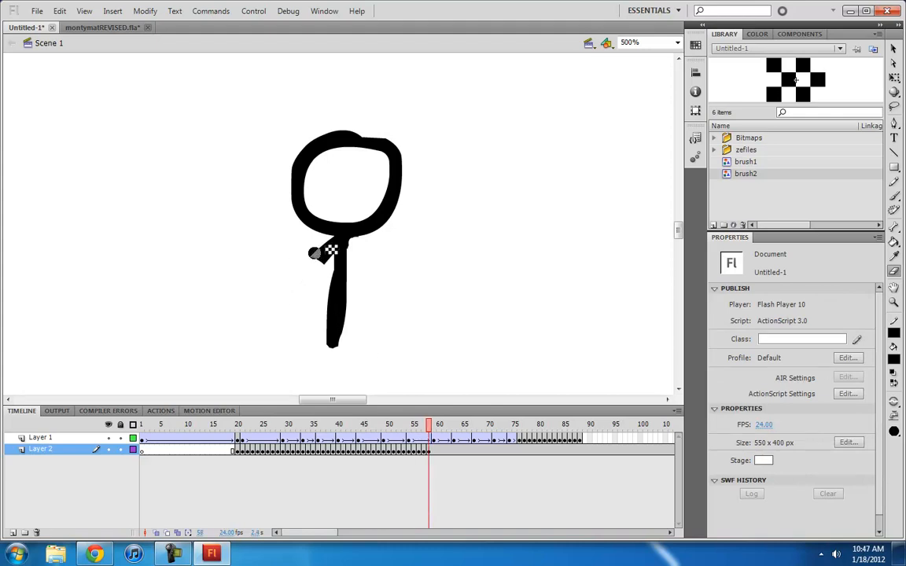
key(F6)
drag(315, 254, 337, 243)
key(F6)
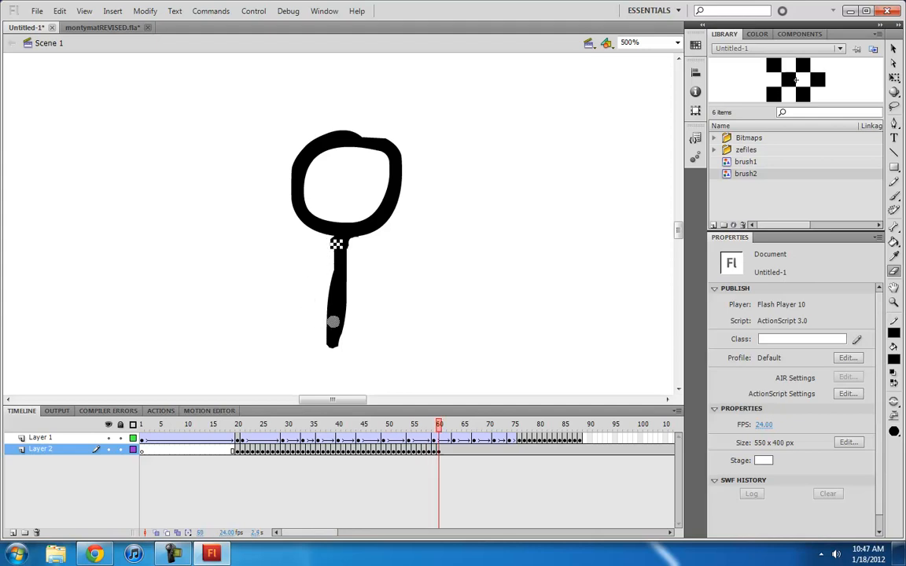
Add Layer 2 keyframes from frame 61 to 64 and erase the torso's lower tip beneath brush2 from frame 63.
key(F6)
key(F6)
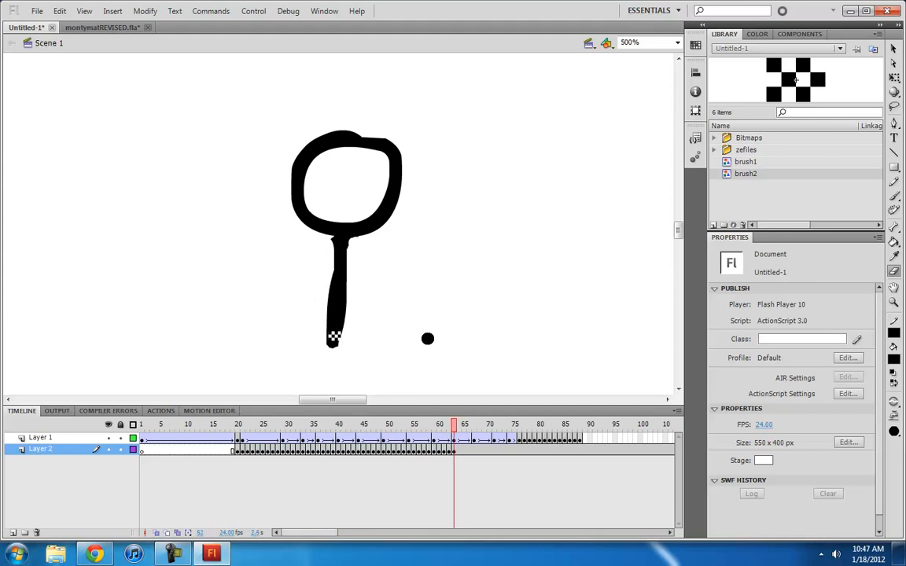
key(F6)
click(455, 449)
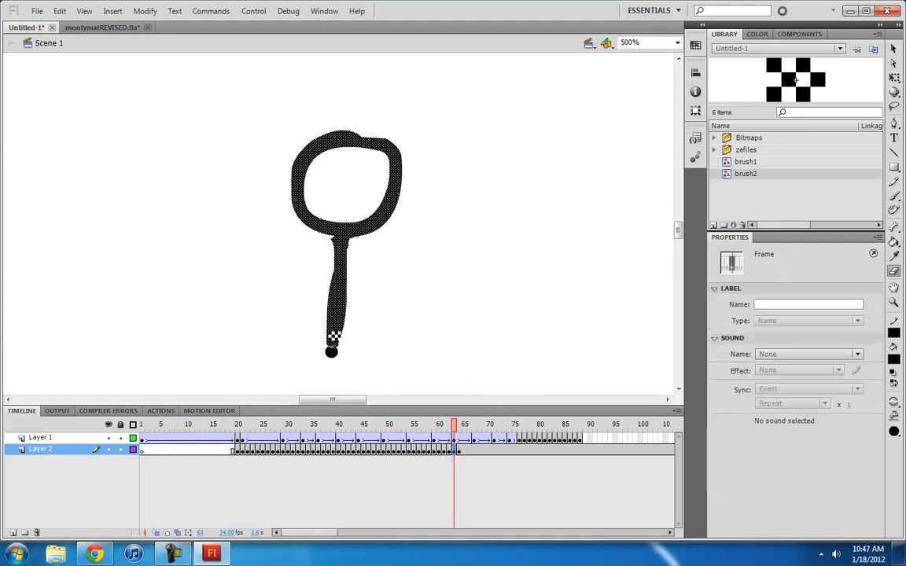
click(461, 449)
Add Layer 2 keyframes from frame 65 to 68, erasing the torso progressively upward until only the head outline remains.
key(F6)
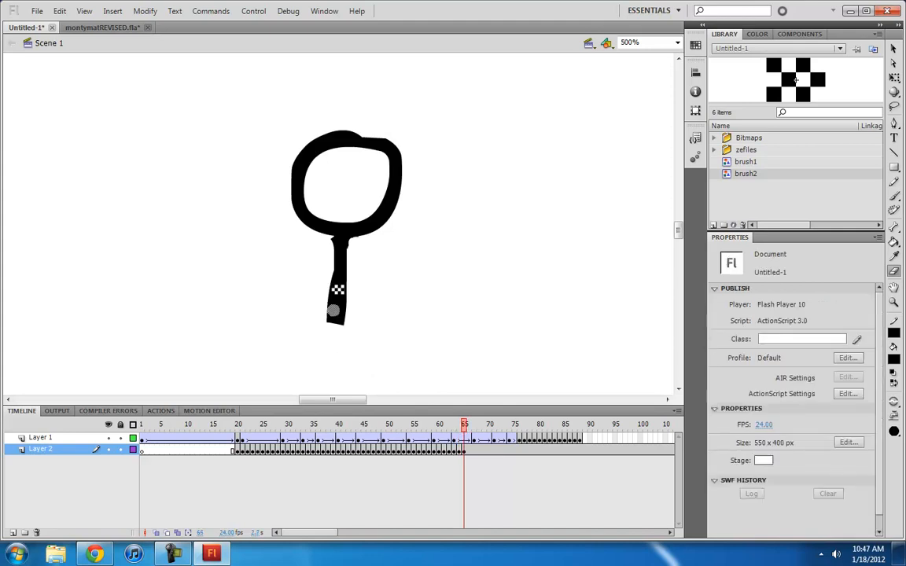
mouse_move(327, 297)
mouse_down()
mouse_move(305, 314)
mouse_move(344, 324)
mouse_up()
key(F6)
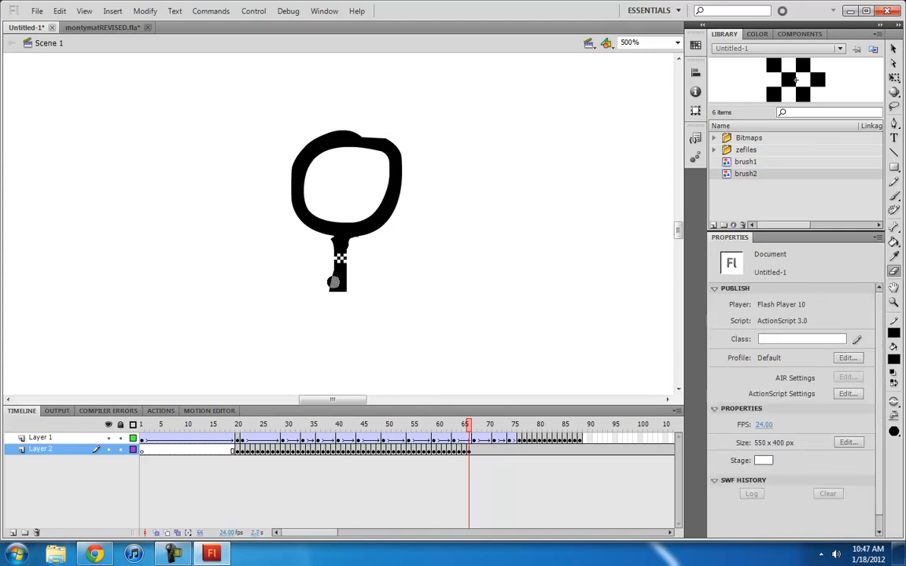
mouse_move(331, 269)
mouse_down()
mouse_move(352, 269)
mouse_move(346, 286)
mouse_move(315, 292)
mouse_up()
key(F6)
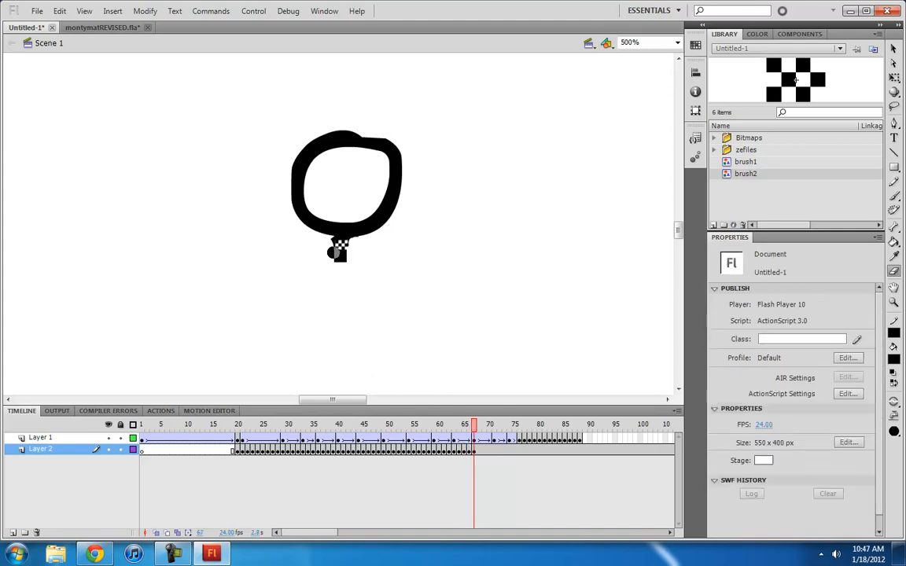
drag(331, 252, 340, 256)
key(F6)
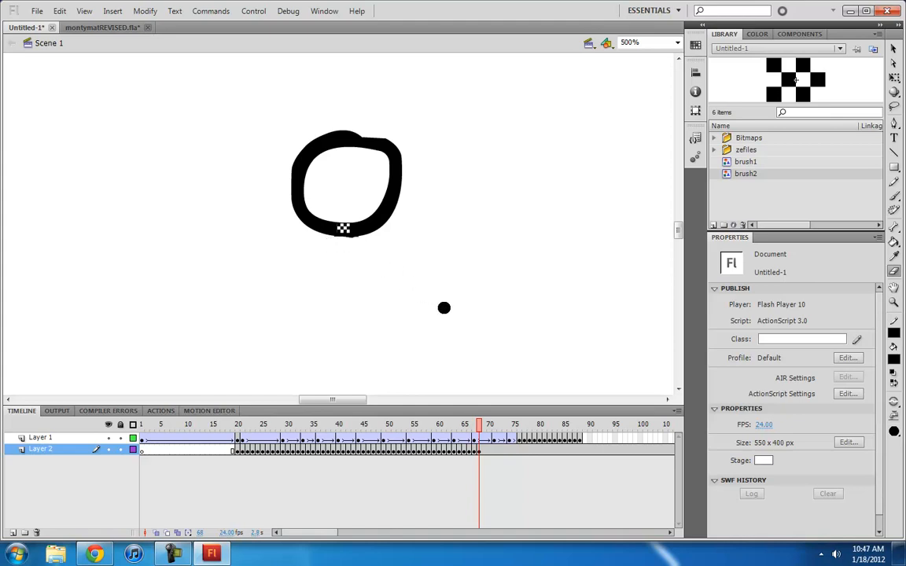
Add Layer 2 keyframes from frame 69 to 72 and cut a gap in the head's top edge with a smaller round eraser.
key(F6)
key(F6)
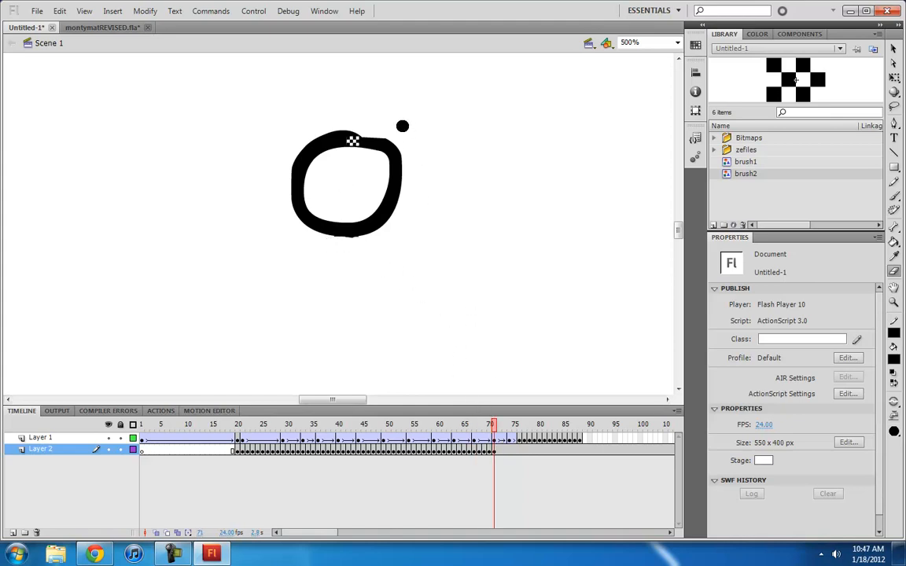
key(F6)
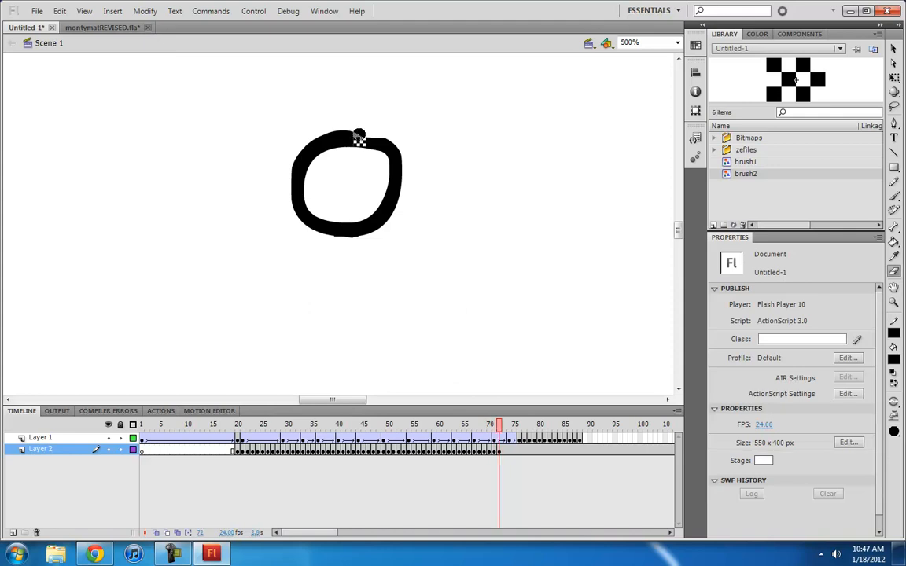
click(894, 431)
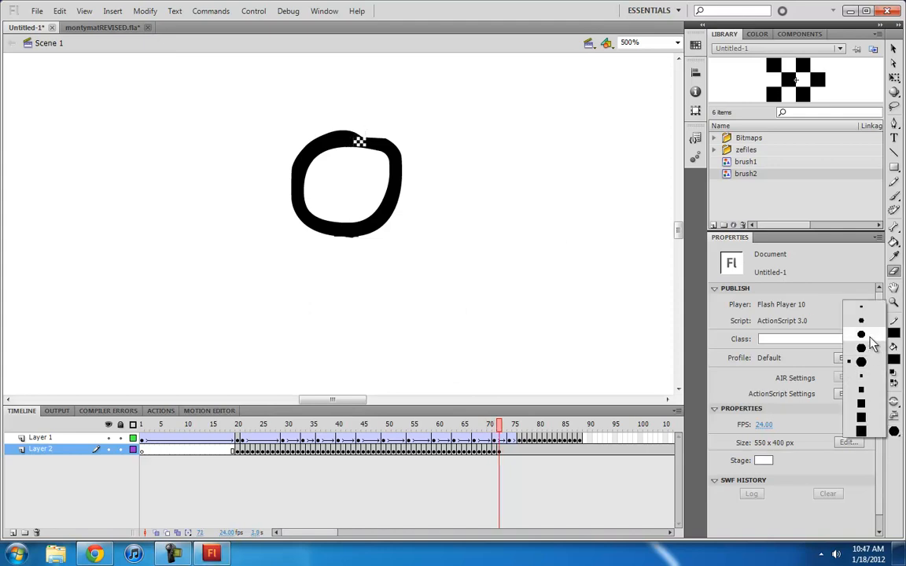
click(863, 336)
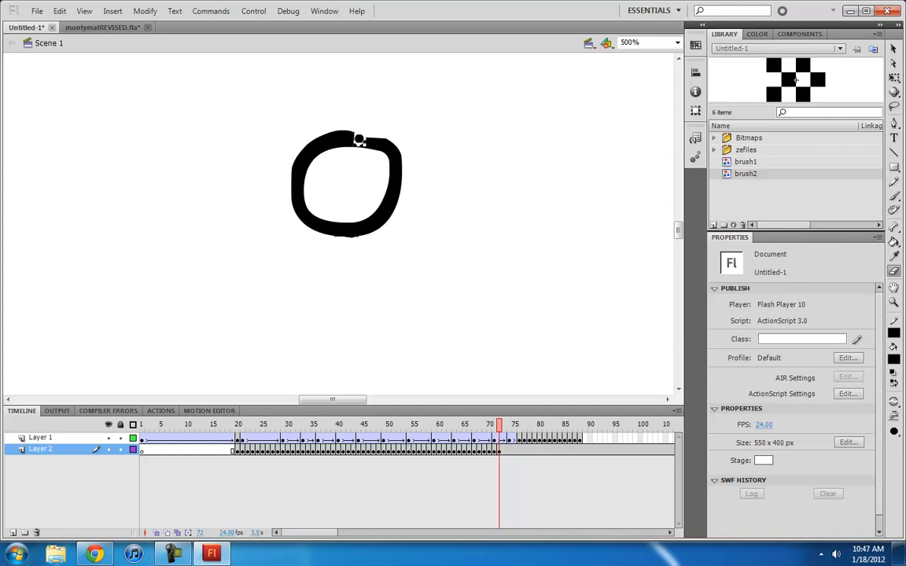
Add Layer 2 keyframes at frames 73 and 74, widening the head's gap to the right with a larger round eraser.
key(F6)
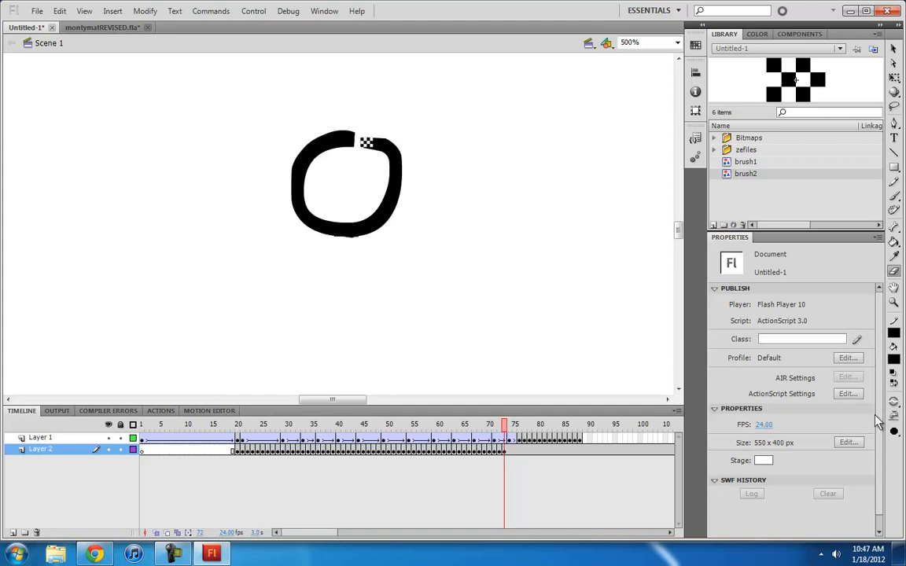
click(895, 432)
click(860, 361)
key(F6)
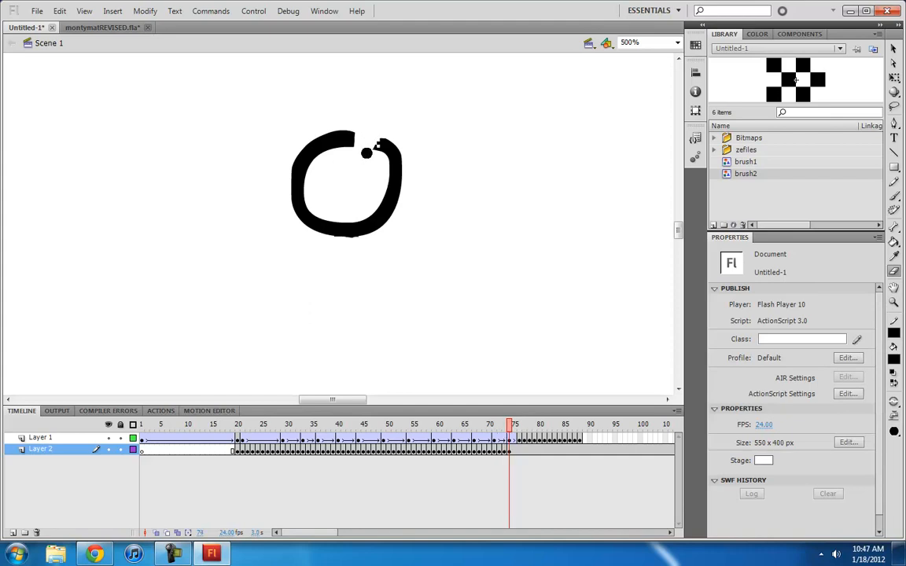
Add Layer 2 keyframes from frame 75 to 85, erasing the head outline clockwise until only its upper-left arc remains.
key(F6)
mouse_move(380, 148)
mouse_down()
mouse_move(409, 135)
mouse_move(391, 147)
mouse_move(420, 146)
mouse_move(378, 152)
mouse_move(413, 168)
mouse_move(397, 183)
mouse_move(387, 178)
mouse_move(383, 213)
mouse_move(387, 190)
mouse_move(388, 205)
mouse_move(362, 217)
mouse_move(361, 228)
mouse_move(371, 217)
mouse_move(385, 231)
mouse_move(357, 213)
mouse_move(340, 223)
mouse_move(349, 216)
mouse_move(358, 226)
mouse_move(321, 213)
mouse_move(302, 232)
mouse_move(323, 231)
mouse_move(312, 200)
mouse_move(288, 202)
mouse_move(297, 214)
mouse_move(291, 169)
mouse_move(313, 179)
mouse_move(284, 190)
mouse_up()
key(F6)
key(F6)
key(F6)
key(F6)
key(F6)
key(F6)
key(F6)
key(F6)
key(F6)
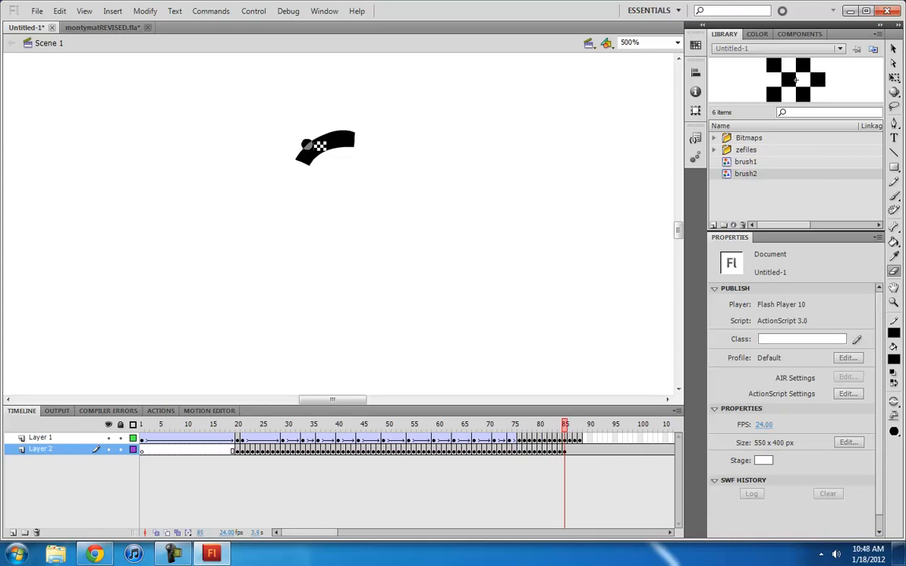
Add Layer 2 keyframes from frame 86 to 89, erasing the head's last arc behind brush2 and deleting the leftover speck at frame 89.
mouse_move(313, 150)
mouse_down()
mouse_move(297, 132)
mouse_move(308, 142)
mouse_move(315, 130)
mouse_move(306, 163)
mouse_move(314, 134)
mouse_move(343, 140)
mouse_up()
key(F6)
key(F6)
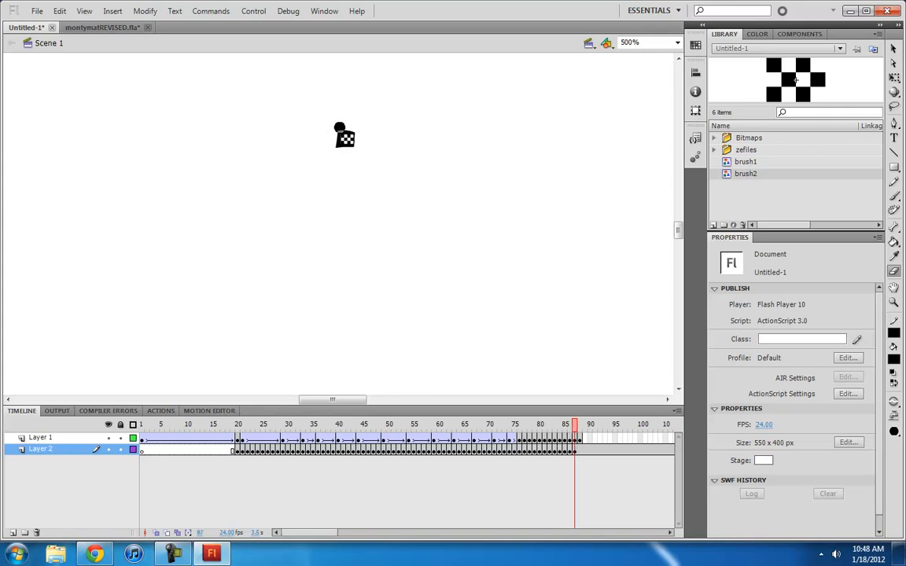
key(F6)
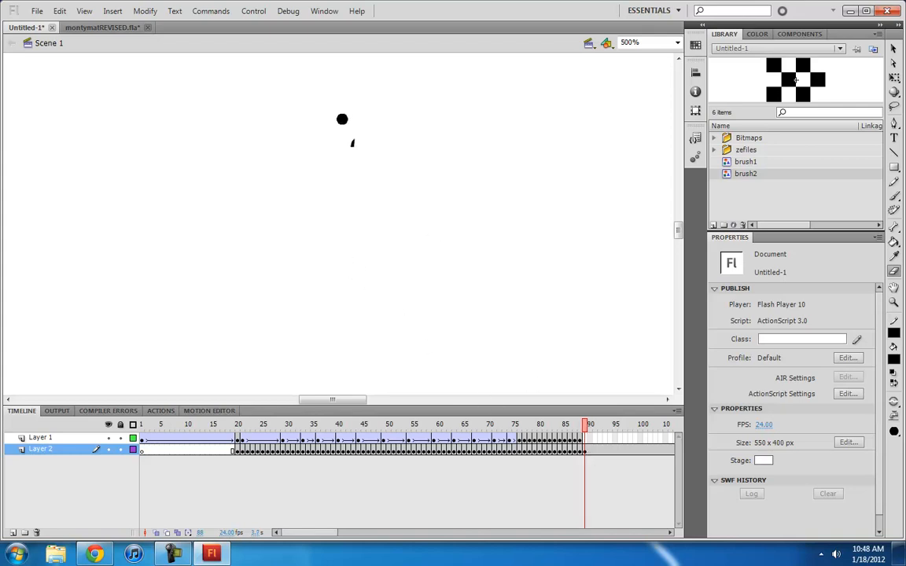
click(586, 452)
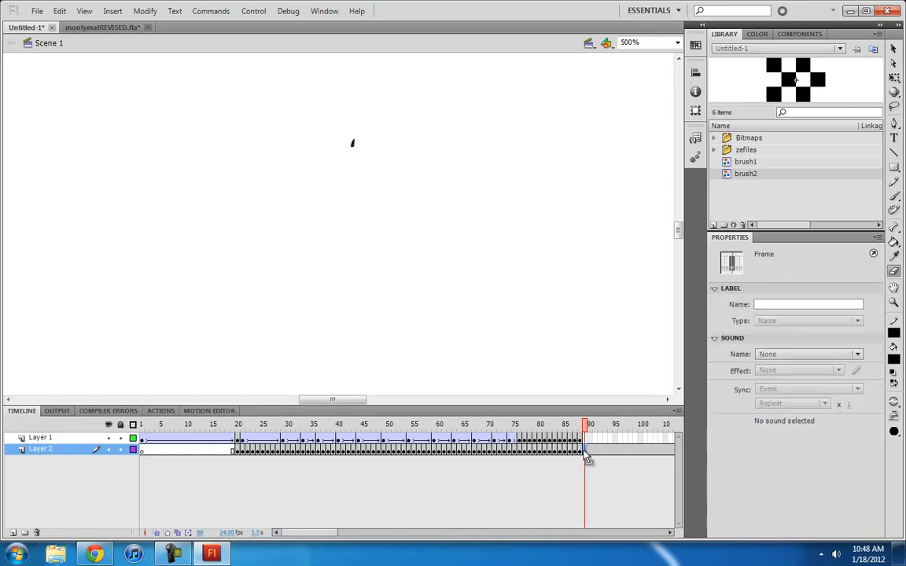
key(Delete)
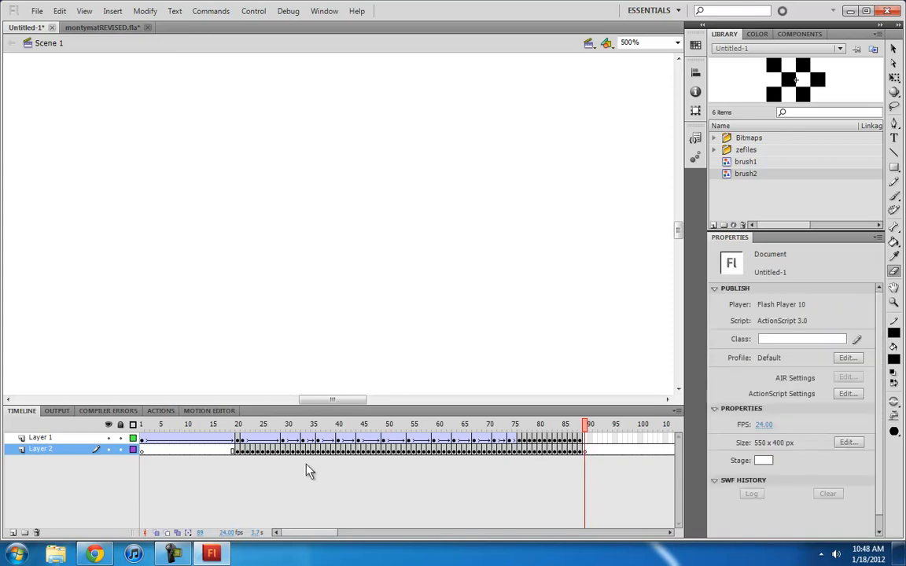
Play the animation from around frame 21 at reduced zoom to check the erasing, and return to frame 21.
click(242, 455)
key(ctrl+minus)
key(Return)
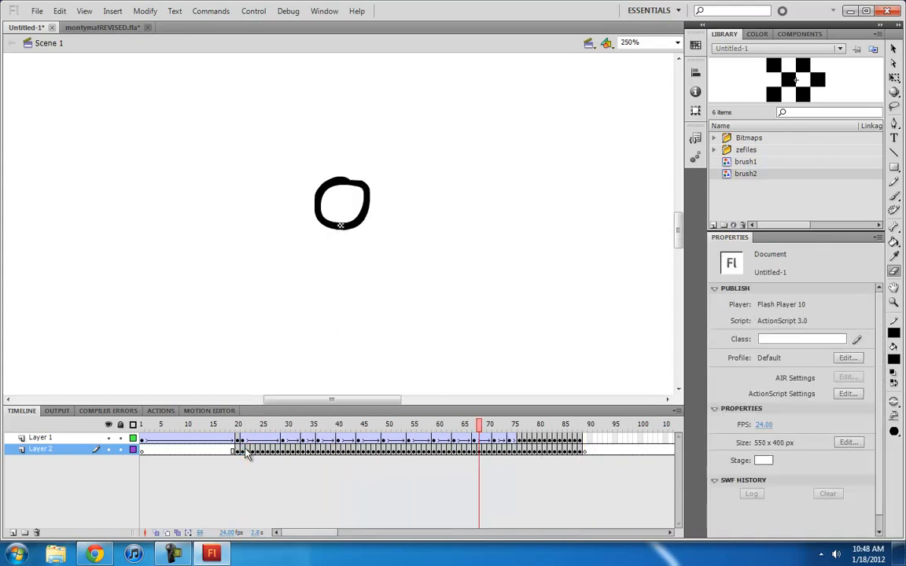
click(244, 452)
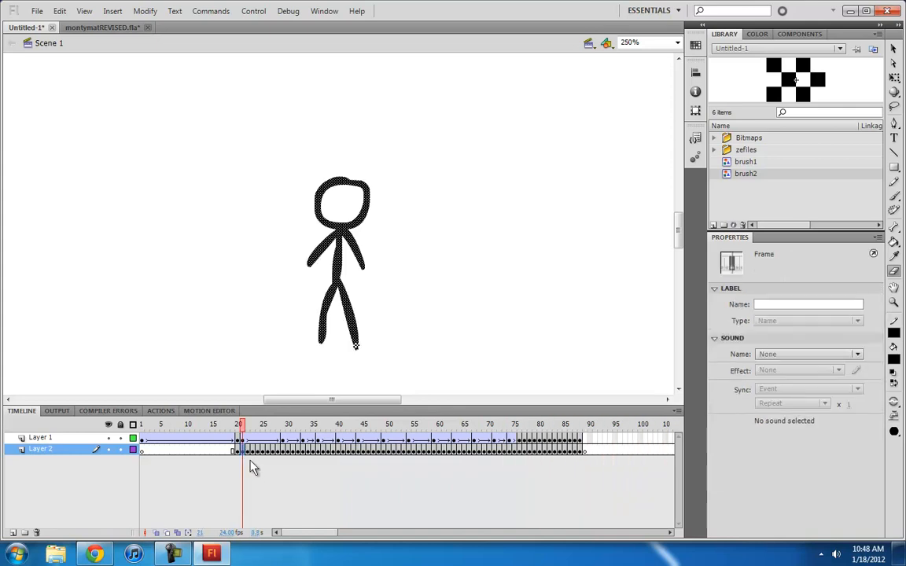
Select frames 21 to 88 on both Layer 1 and Layer 2 and reverse their order with Reverse Frames.
click(241, 442)
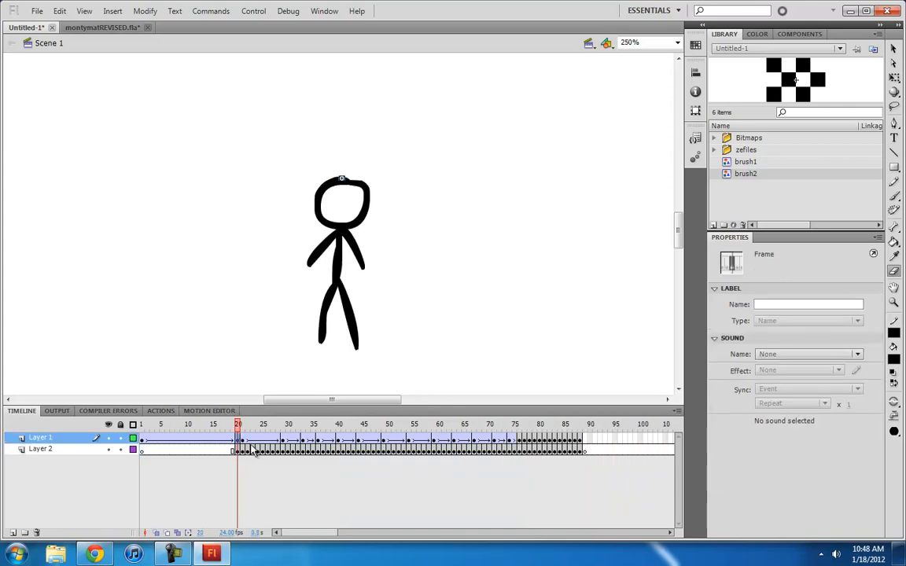
click(894, 48)
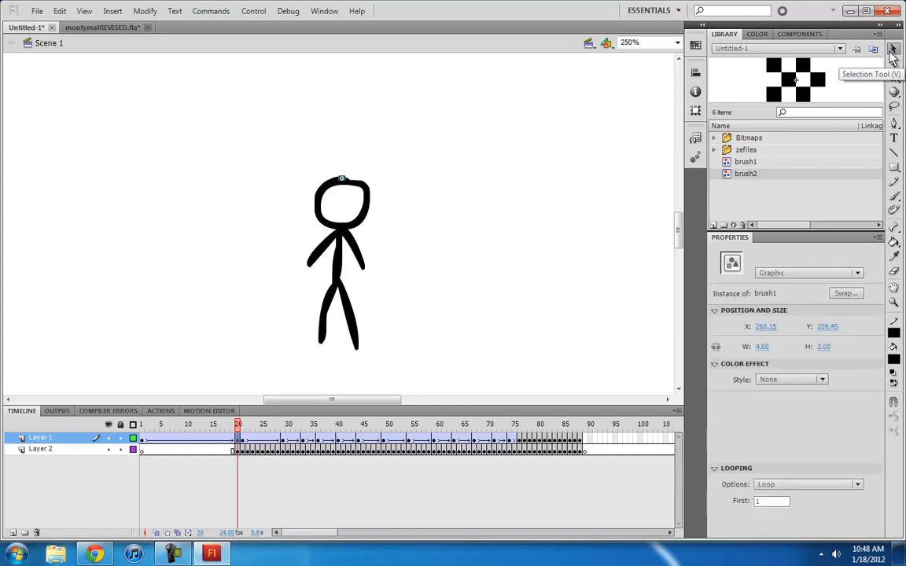
drag(244, 444, 580, 464)
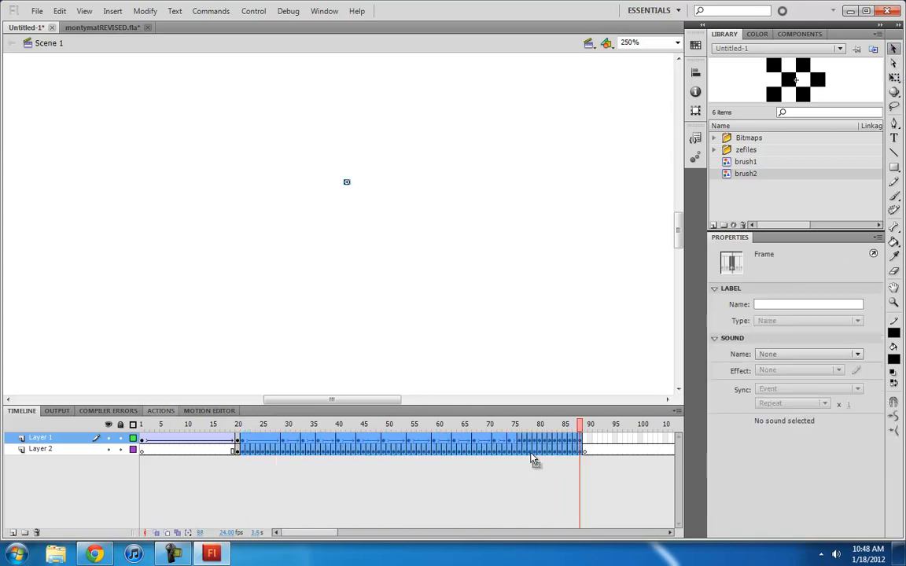
click(253, 450)
drag(247, 445, 581, 452)
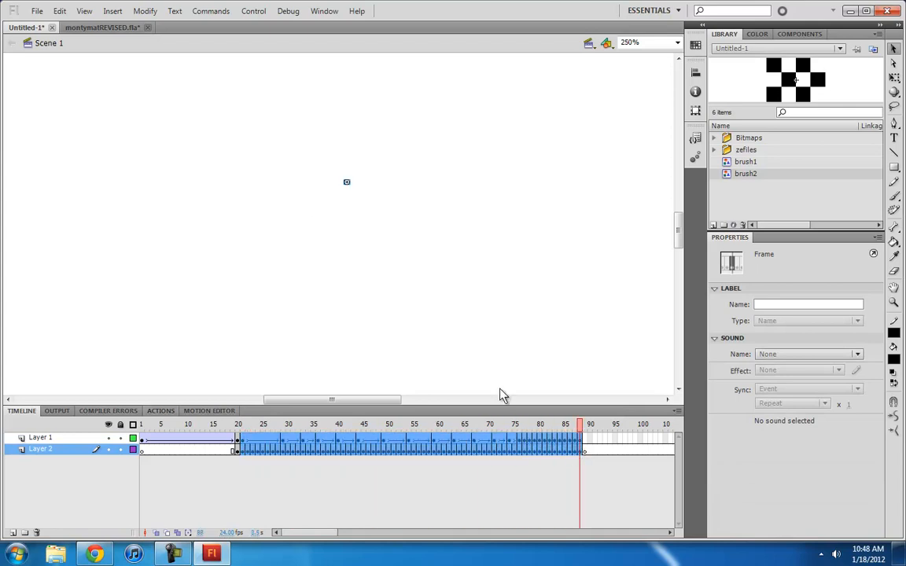
click(248, 440)
click(581, 425)
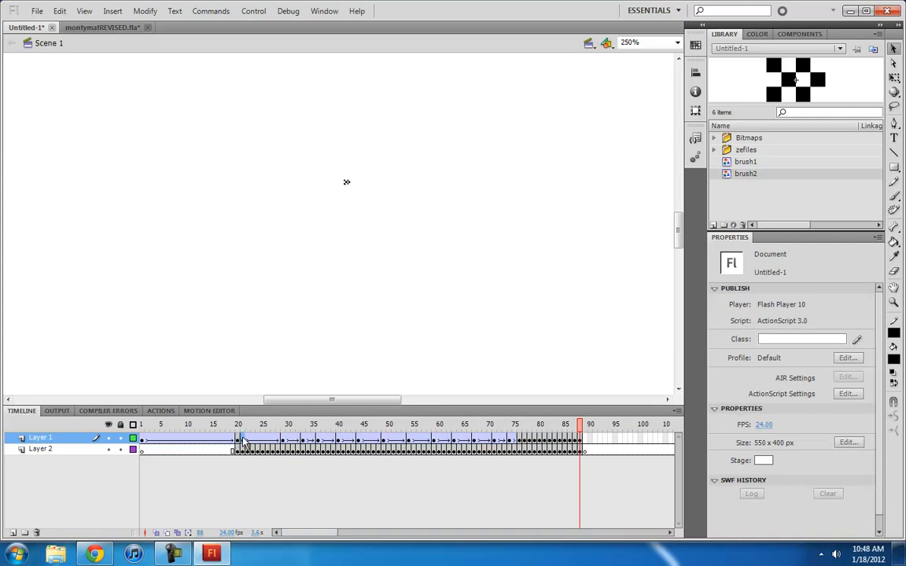
drag(245, 444, 584, 452)
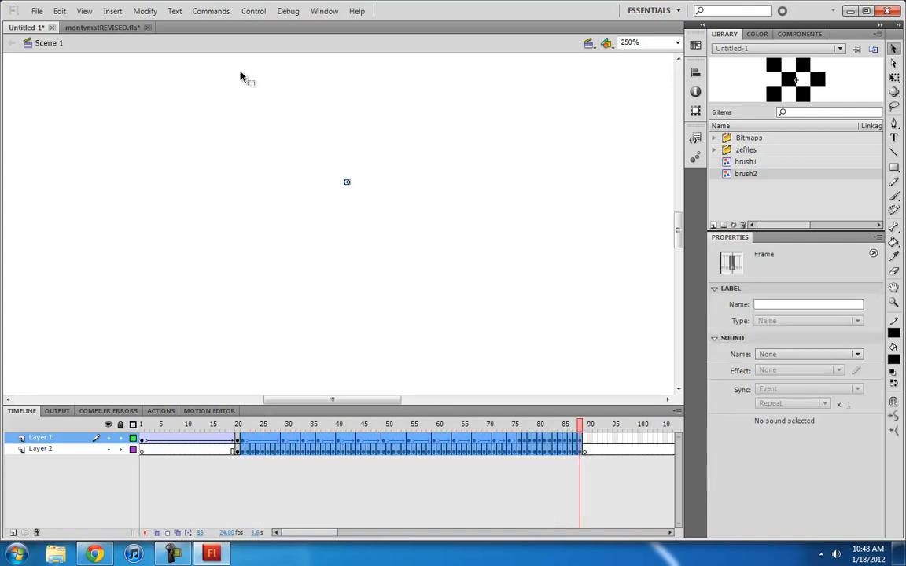
click(176, 13)
mouse_move(209, 16)
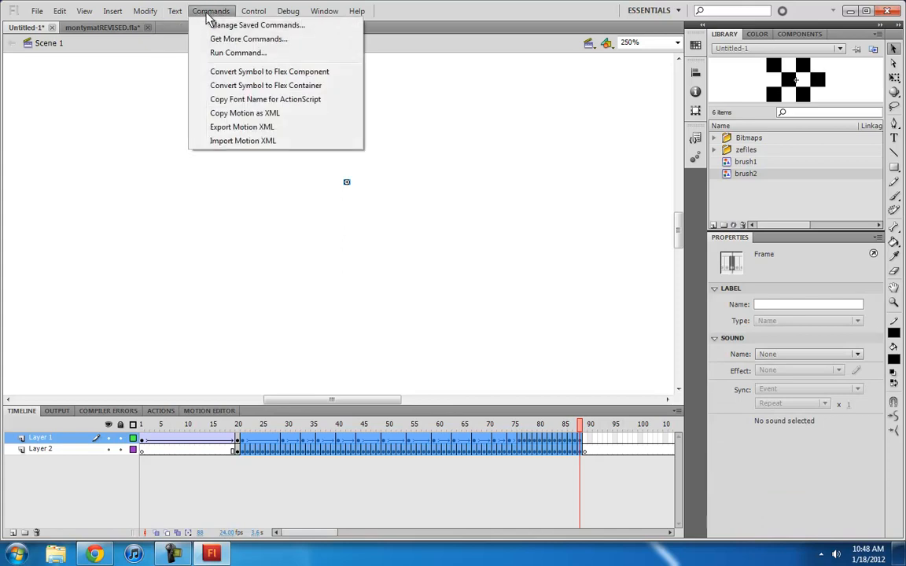
mouse_move(144, 16)
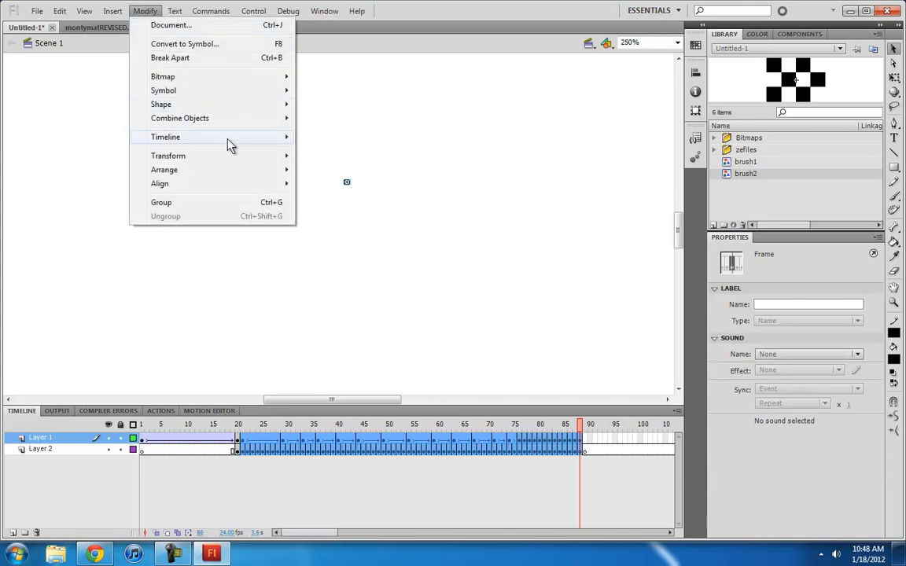
mouse_move(229, 139)
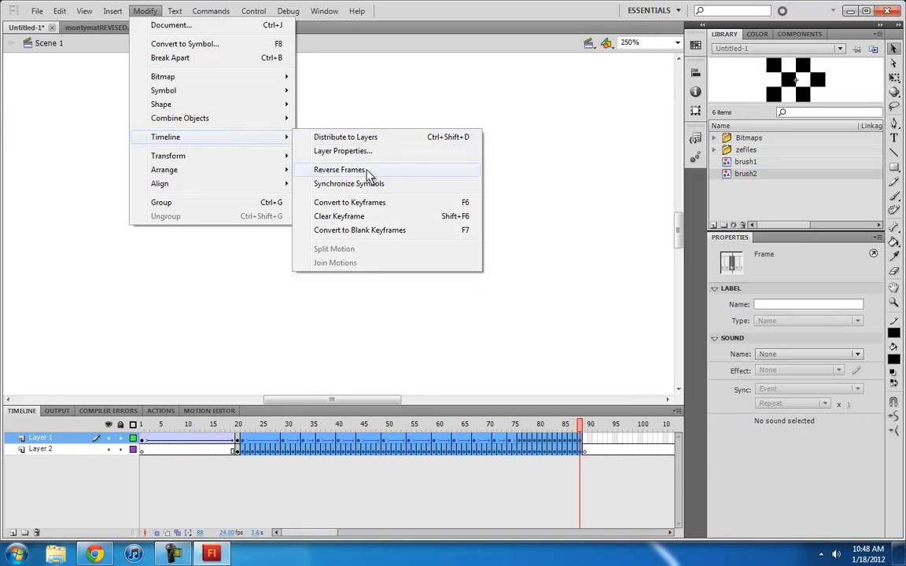
click(339, 170)
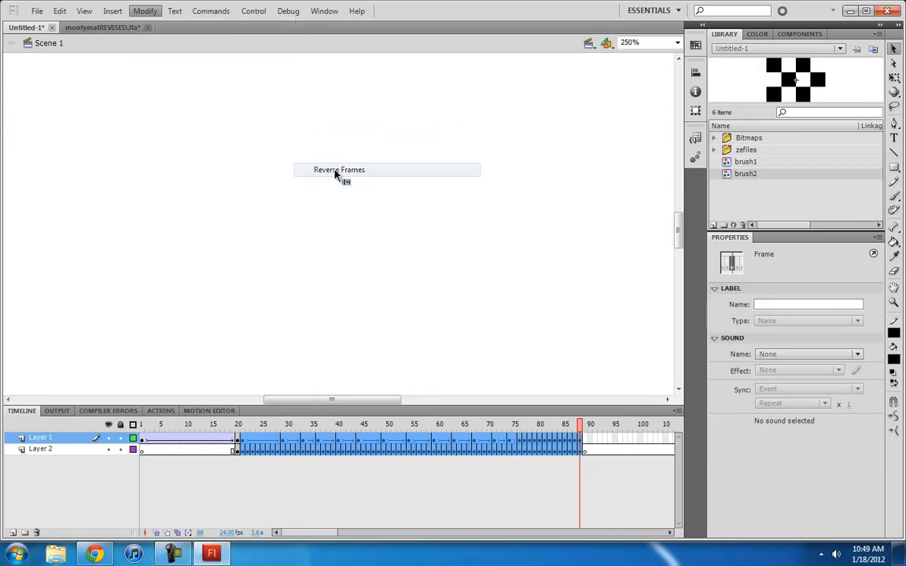
Delete the full stick figure from Layer 2's keyframe at frame 20.
click(245, 445)
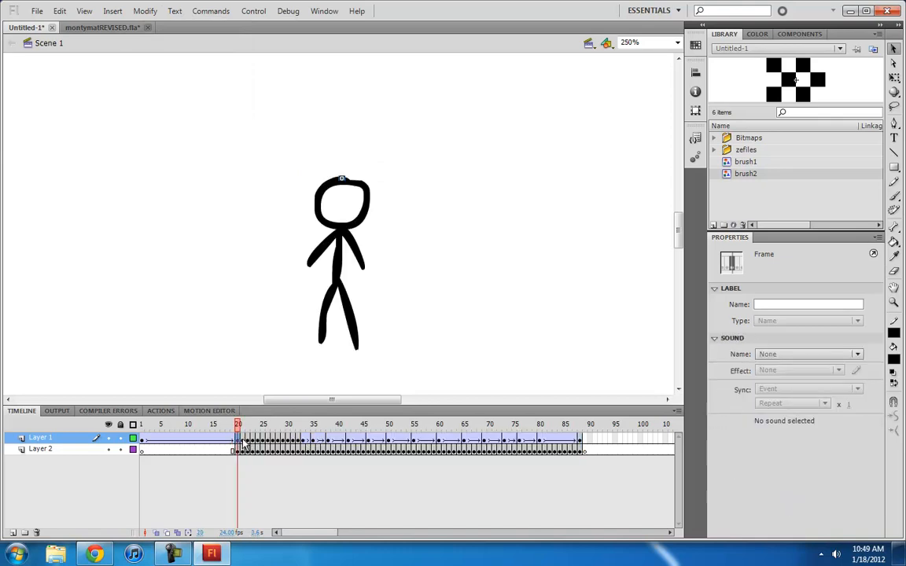
click(243, 440)
click(238, 441)
click(241, 451)
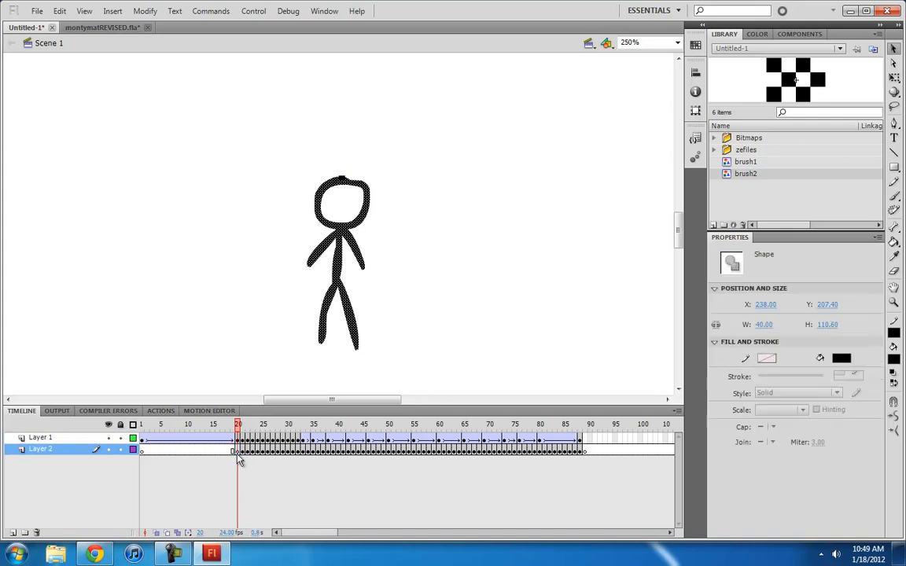
key(Delete)
click(242, 425)
mouse_move(241, 425)
mouse_down()
mouse_move(218, 424)
mouse_move(238, 428)
mouse_up()
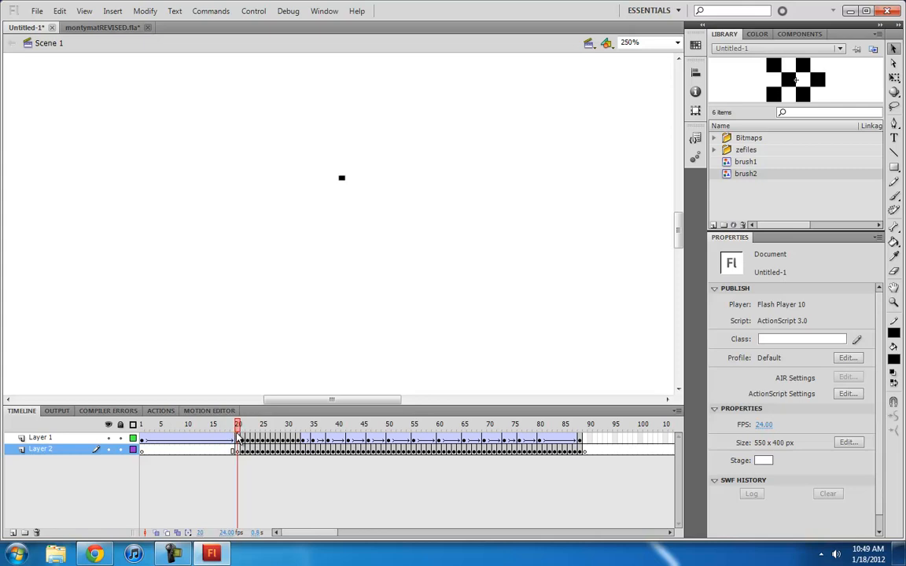
Compare the brush's position between frames 20 and 21 of Layer 1 at 1000% zoom.
click(238, 439)
key(ctrl+=)
key(ctrl+=)
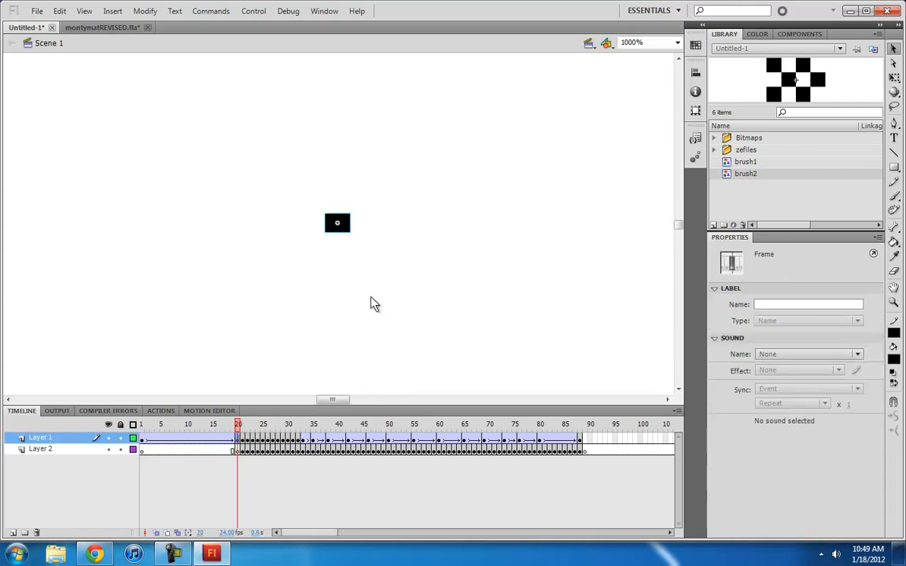
click(240, 440)
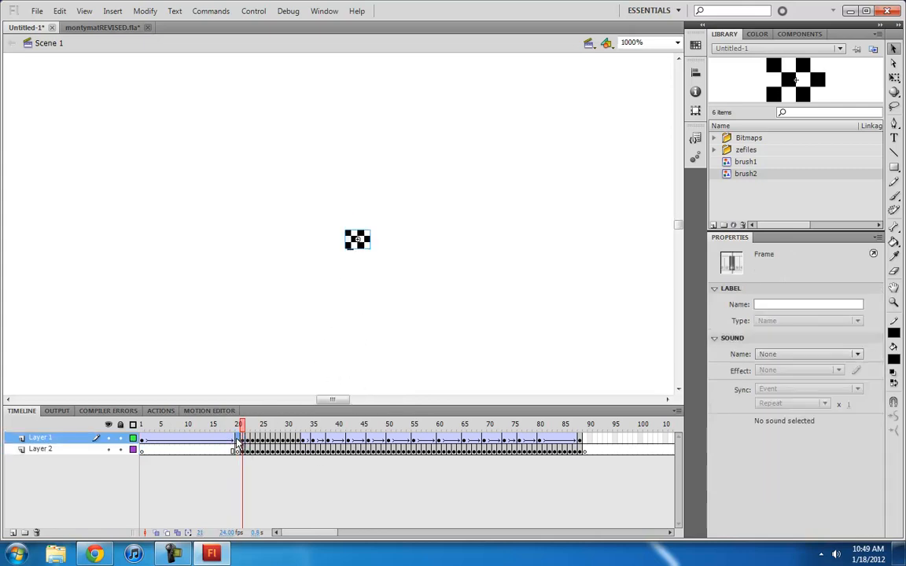
click(236, 442)
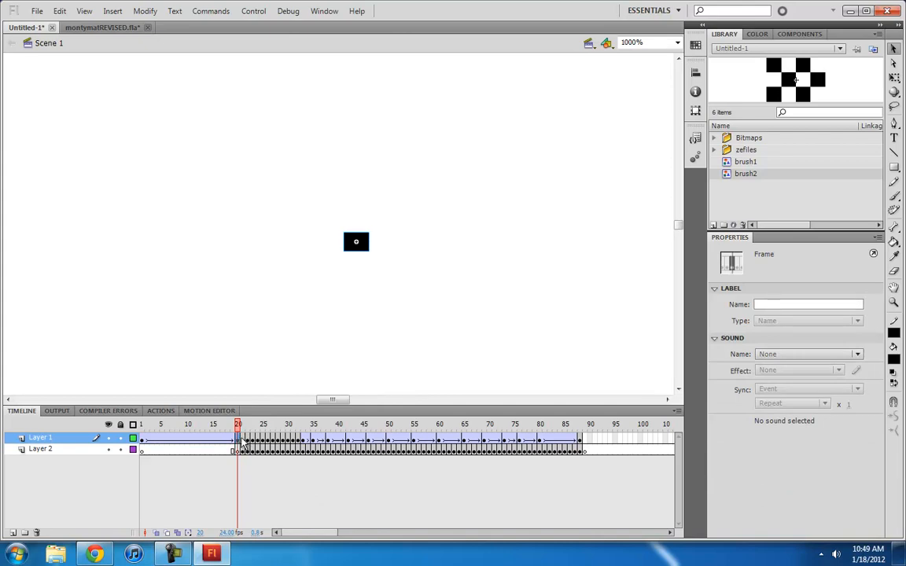
click(235, 442)
click(239, 441)
click(243, 441)
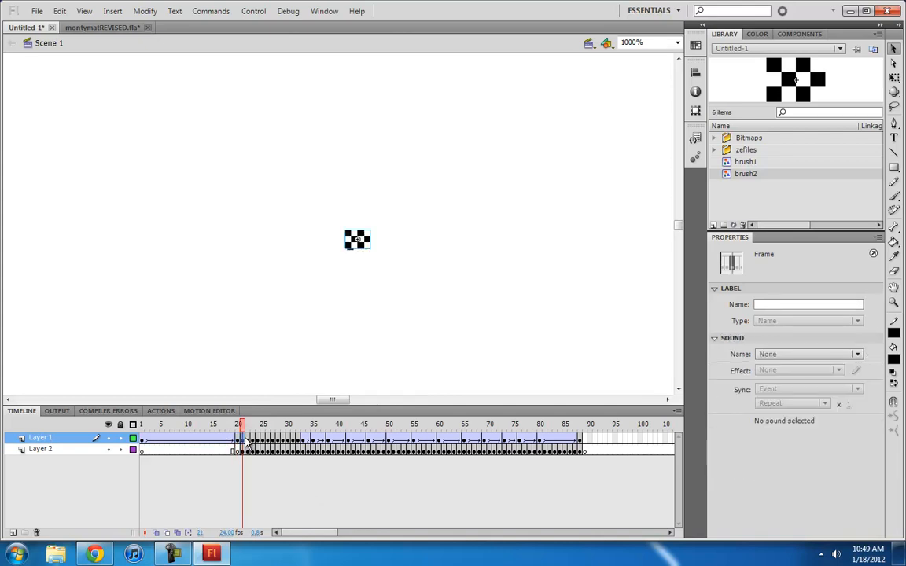
Play the reversed animation several times from around frame 20 at 125% zoom to check how the figure is drawn.
drag(243, 426, 234, 427)
key(ctrl+minus)
key(ctrl+minus)
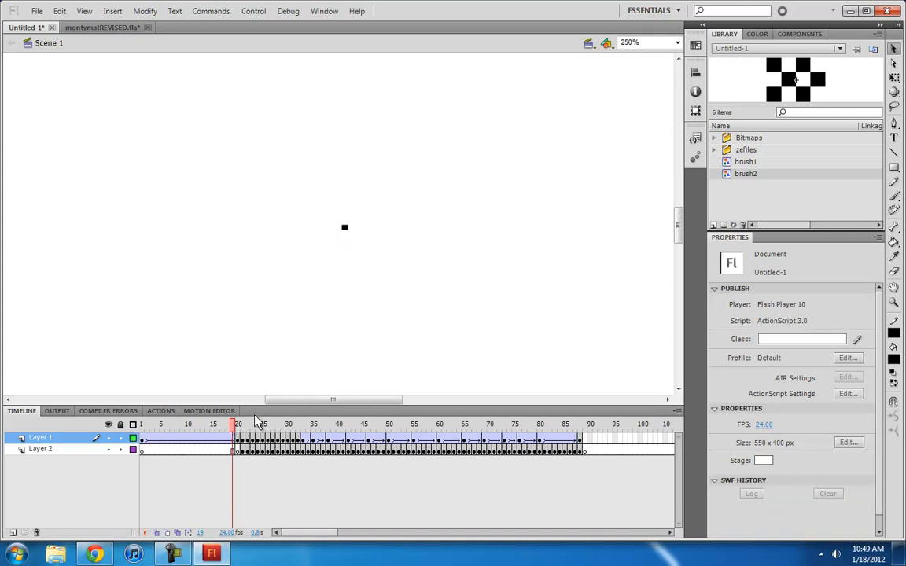
key(ctrl+minus)
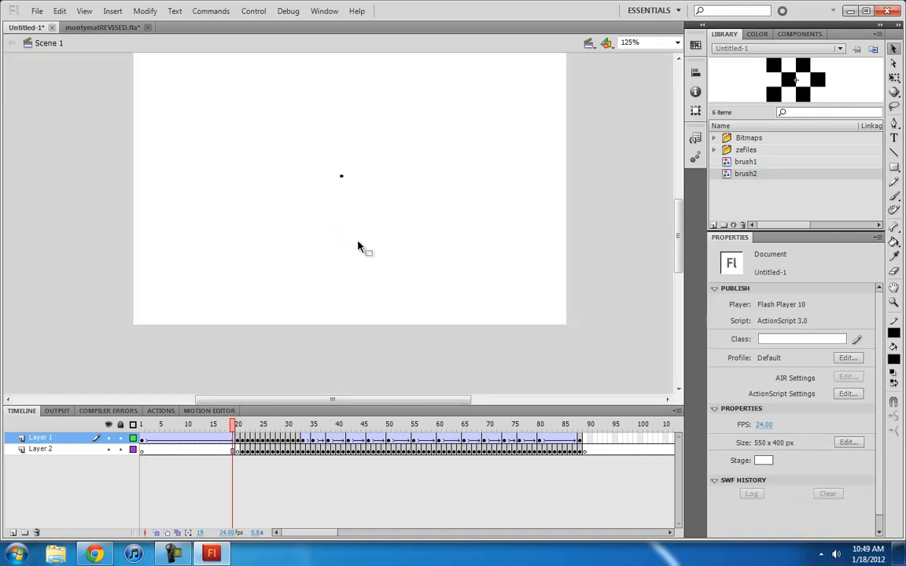
key(Return)
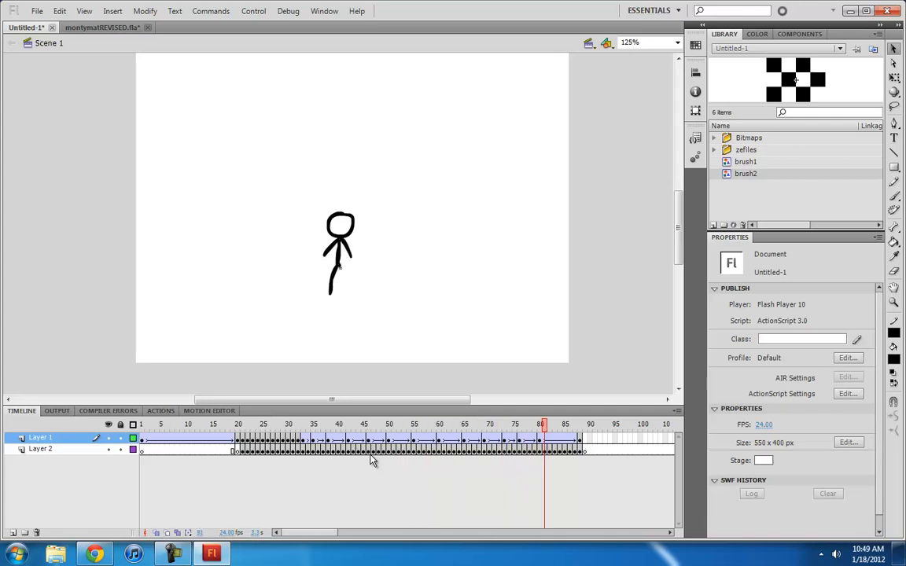
click(353, 450)
click(239, 438)
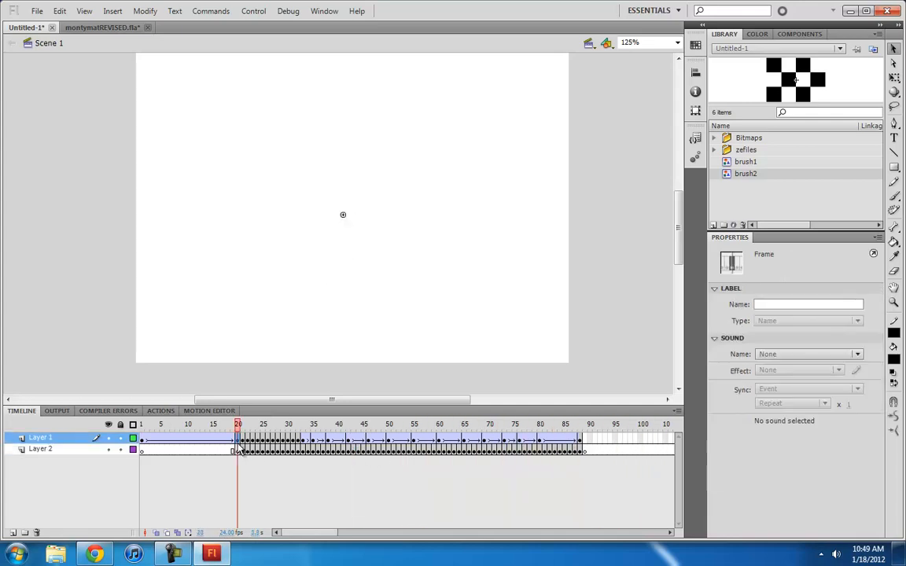
key(Return)
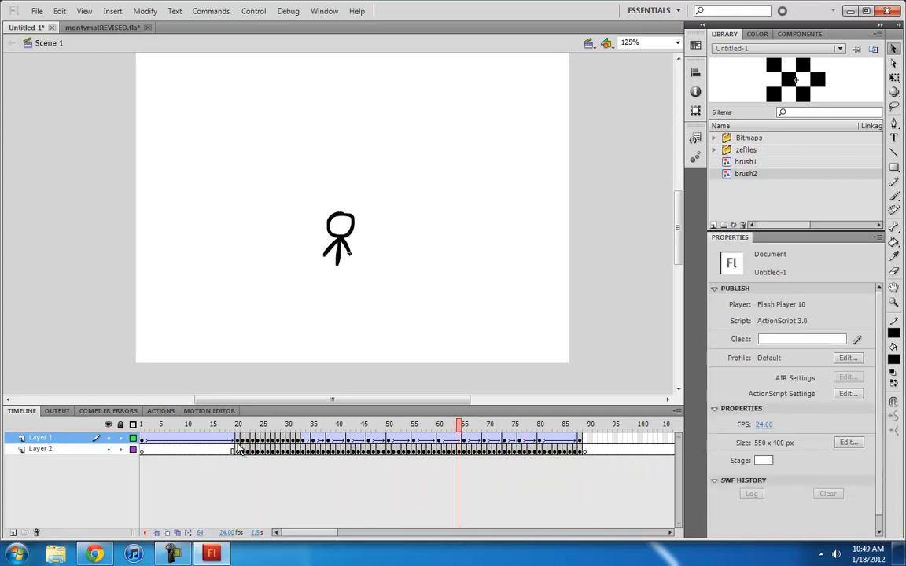
click(239, 439)
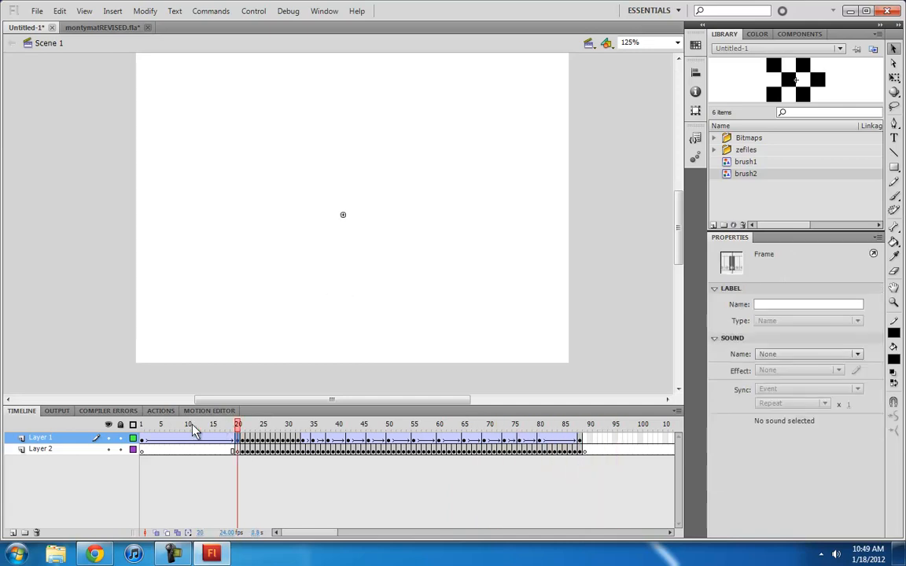
mouse_move(144, 428)
mouse_down()
mouse_move(588, 429)
mouse_move(237, 433)
mouse_up()
key(Return)
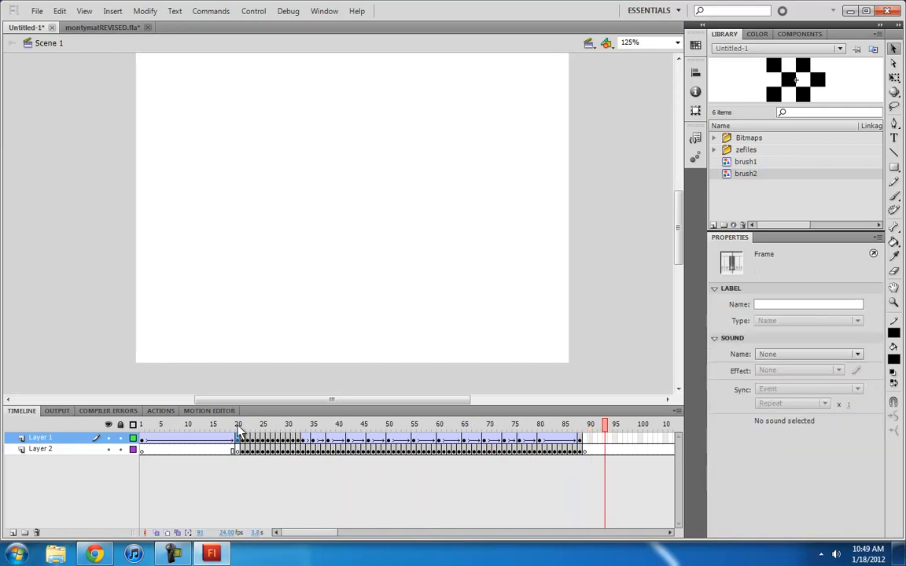
Scrub the timeline from frame 20 to 88, and again from frame 20 to 42, to examine the drawing sequence.
drag(241, 434, 580, 431)
click(165, 79)
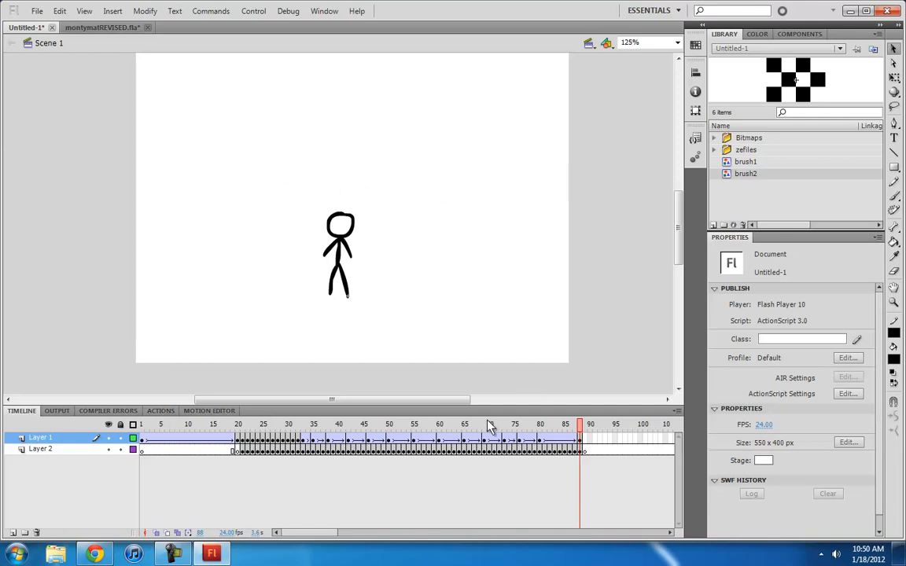
drag(240, 433, 348, 425)
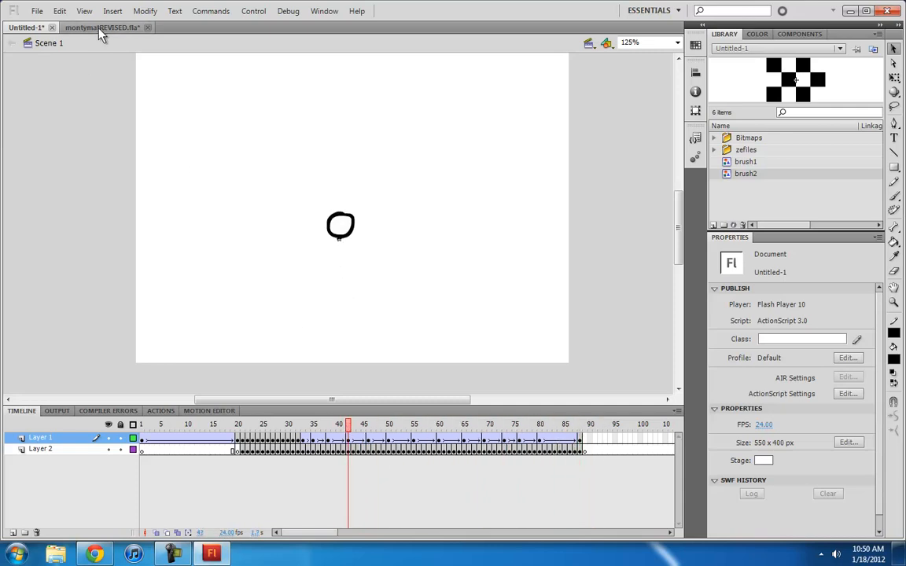
Examine the finished figure-drawing sequence in montymatREVISED.fla up to about frame 317 at 100% zoom, and return to Untitled-1.
click(94, 27)
key(ctrl+minus)
key(ctrl+minus)
key(ctrl+minus)
key(ctrl+minus)
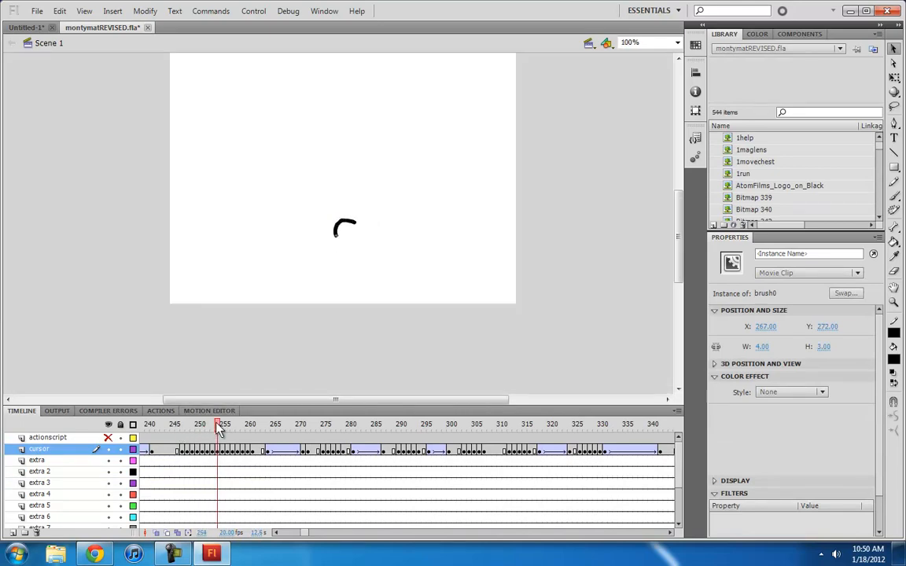
mouse_move(367, 428)
mouse_down()
mouse_move(620, 429)
mouse_move(329, 439)
mouse_move(539, 438)
mouse_up()
click(313, 361)
click(27, 27)
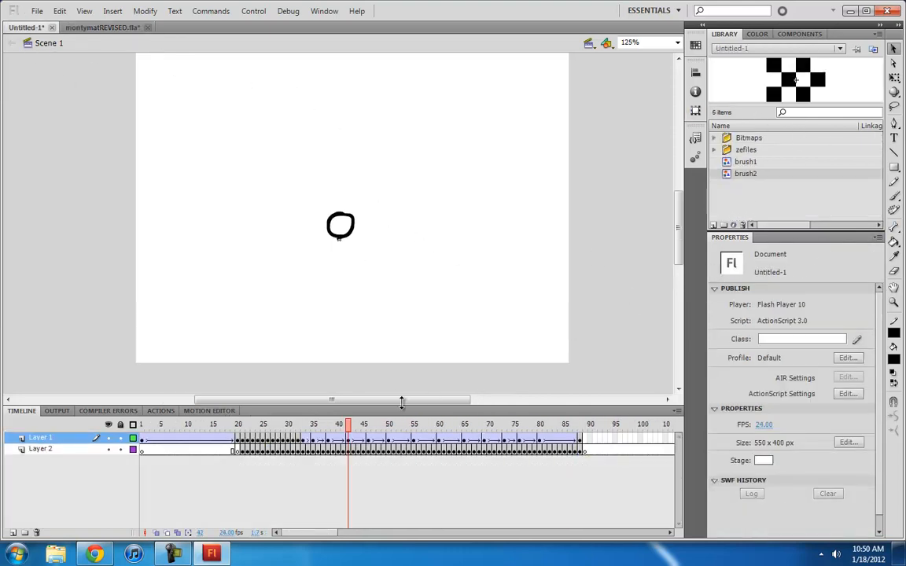
Scrub montymatREVISED.fla between about frames 402 and 463 to examine the animated Convert to Symbol dialog.
click(98, 27)
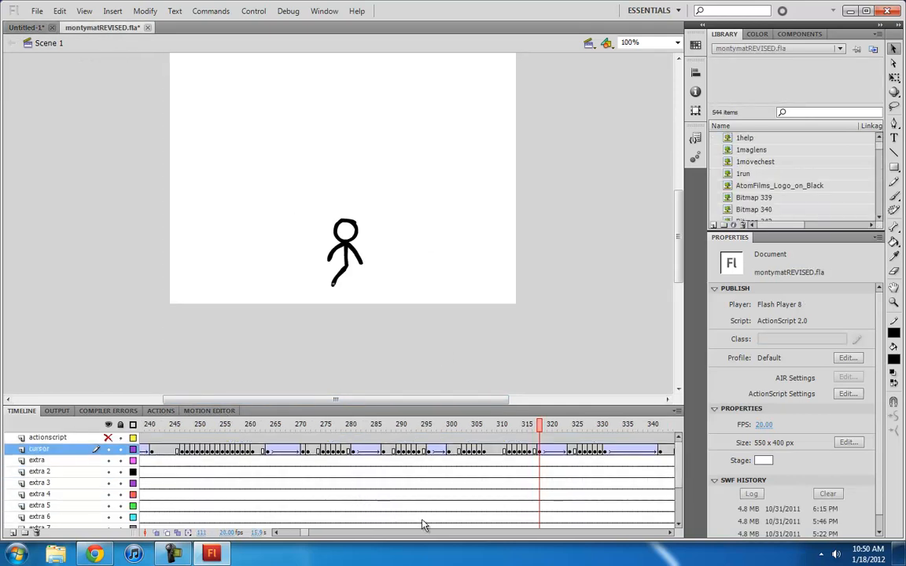
drag(307, 533, 315, 533)
key(ctrl+a)
key(F8)
text(victim)
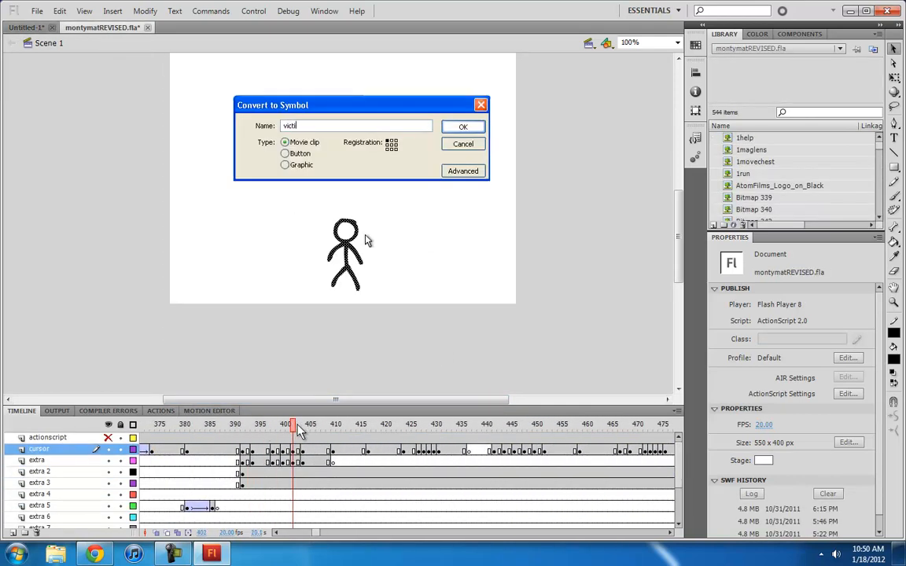
key(BackSpace)
key(BackSpace)
key(BackSpace)
key(BackSpace)
key(BackSpace)
key(BackSpace)
text(killer)
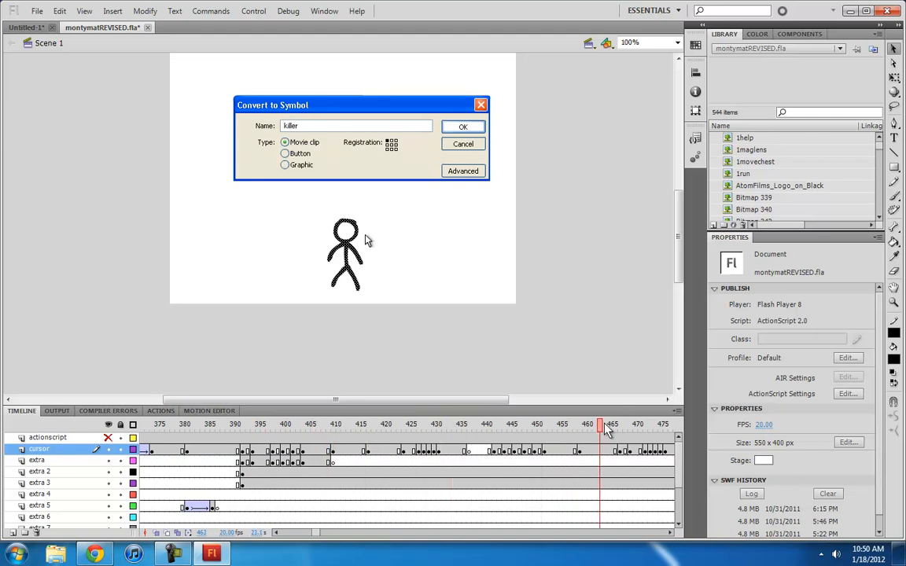
drag(604, 423, 524, 426)
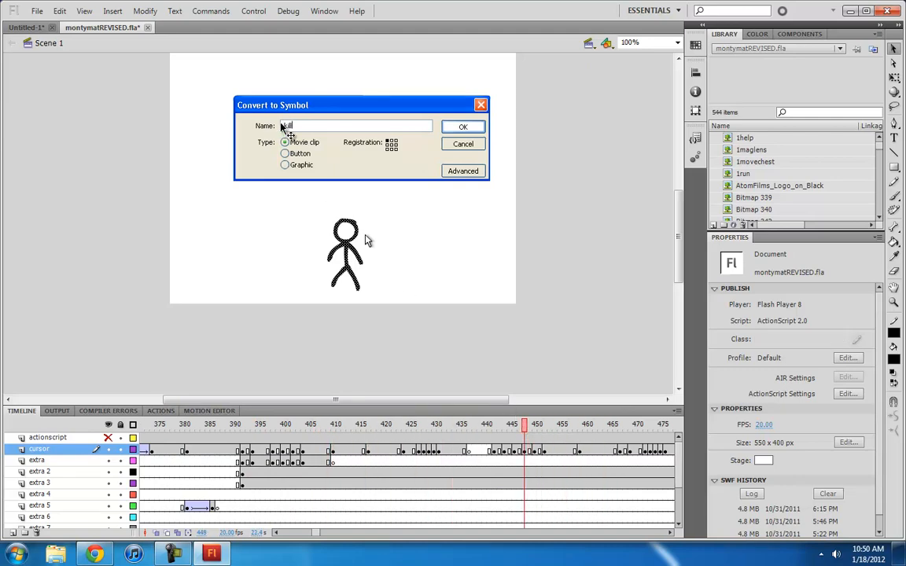
Examine the animated dialog's name typing in montymatREVISED.fla at 200% zoom up to about frame 440, and return to Untitled-1.
key(ctrl+equal)
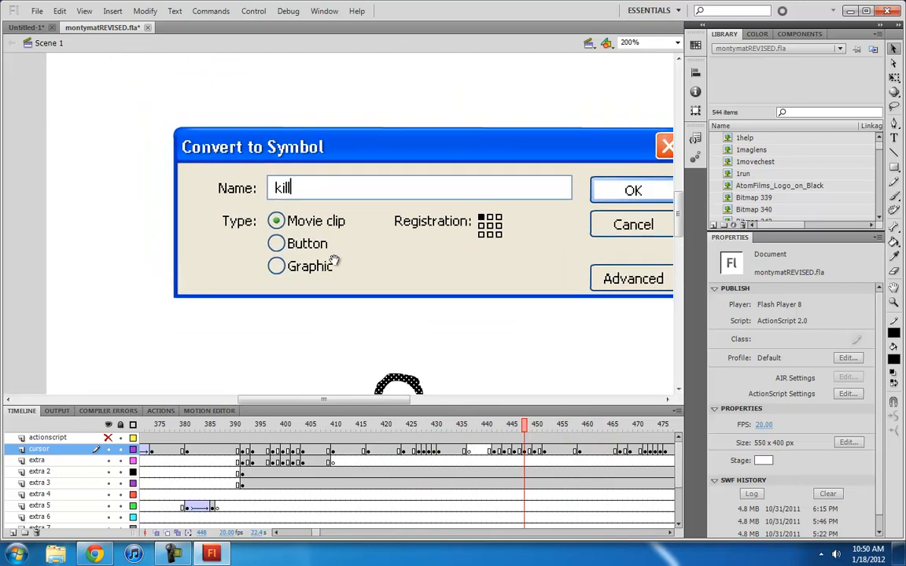
drag(225, 426, 489, 431)
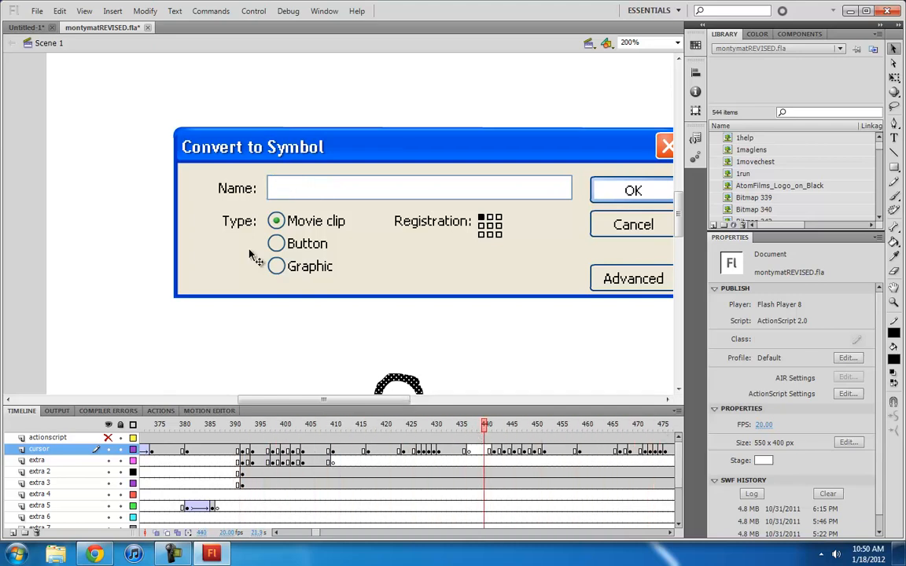
click(25, 26)
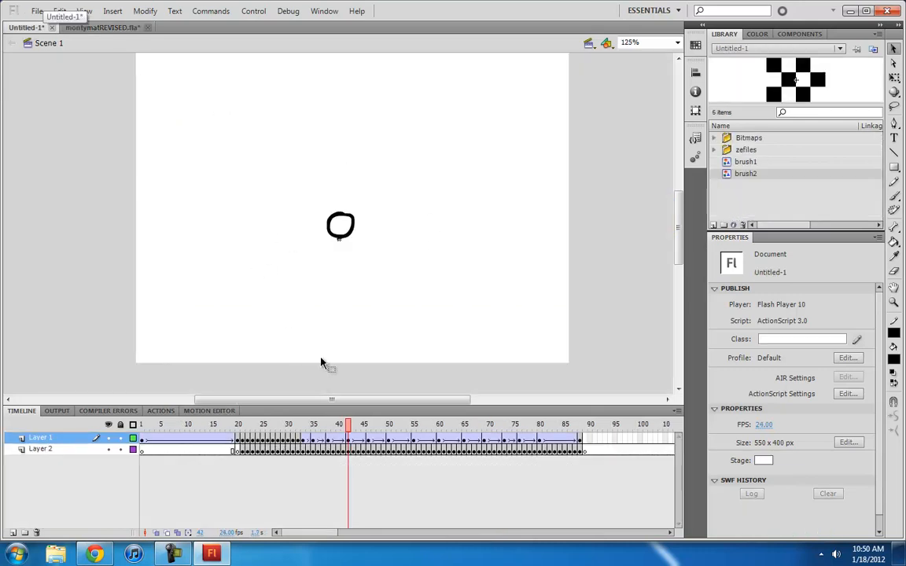
Add a new layer above Layer 1 and draw a static text box about 234 px wide on its first frame.
click(894, 138)
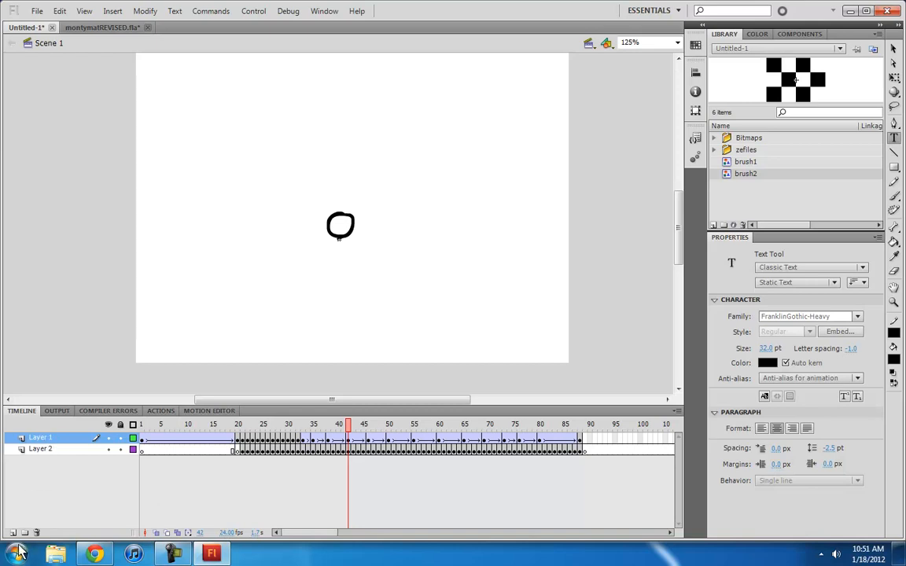
click(142, 439)
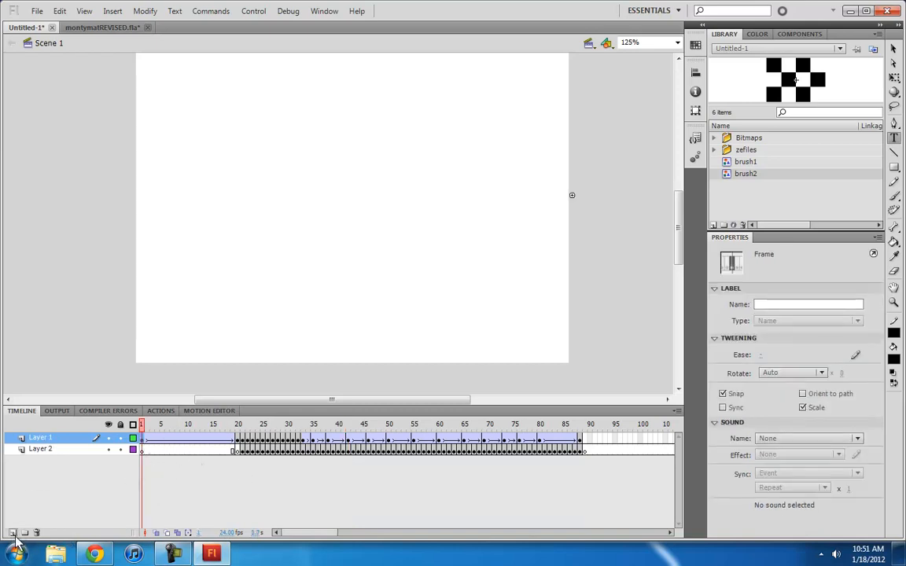
click(13, 534)
click(144, 441)
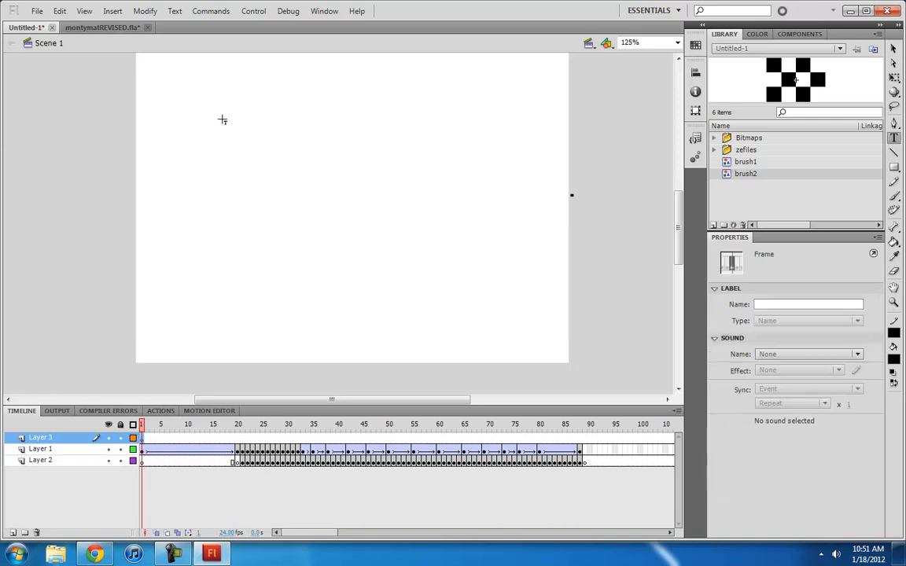
drag(216, 134, 401, 158)
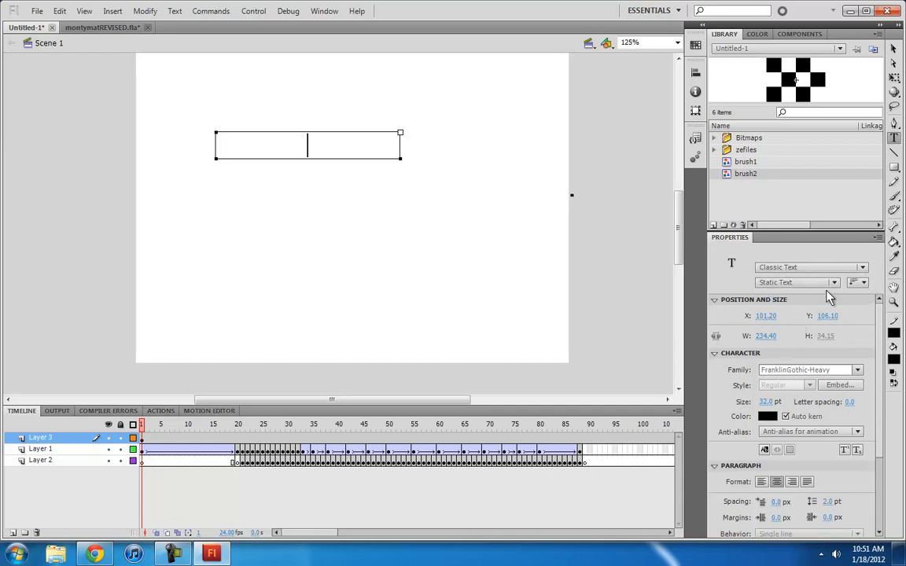
Keep the text box as Classic Text and set its paragraph format to left-aligned.
click(863, 268)
click(865, 270)
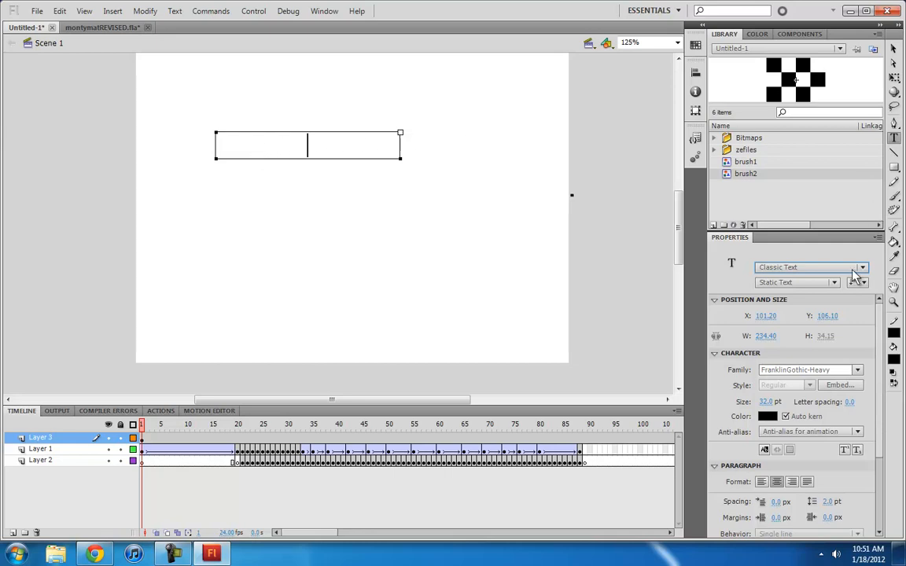
click(763, 484)
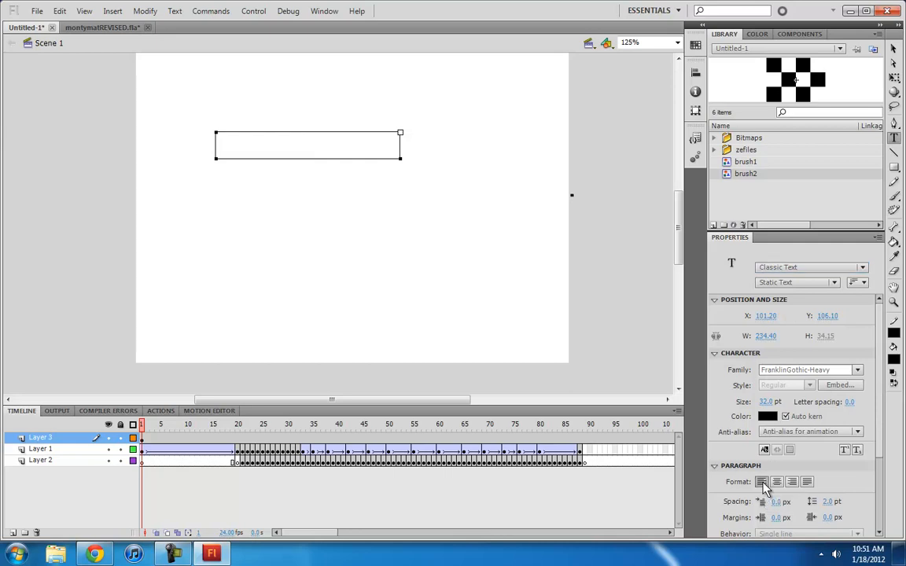
click(245, 148)
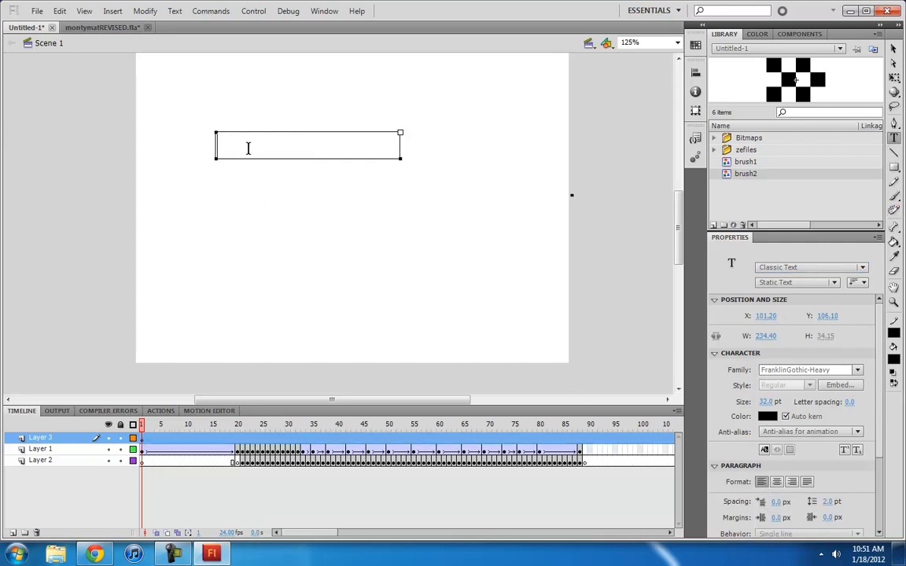
Enter "Type whatever" in the text box and widen the box to about 467 px.
text(Type whatever)
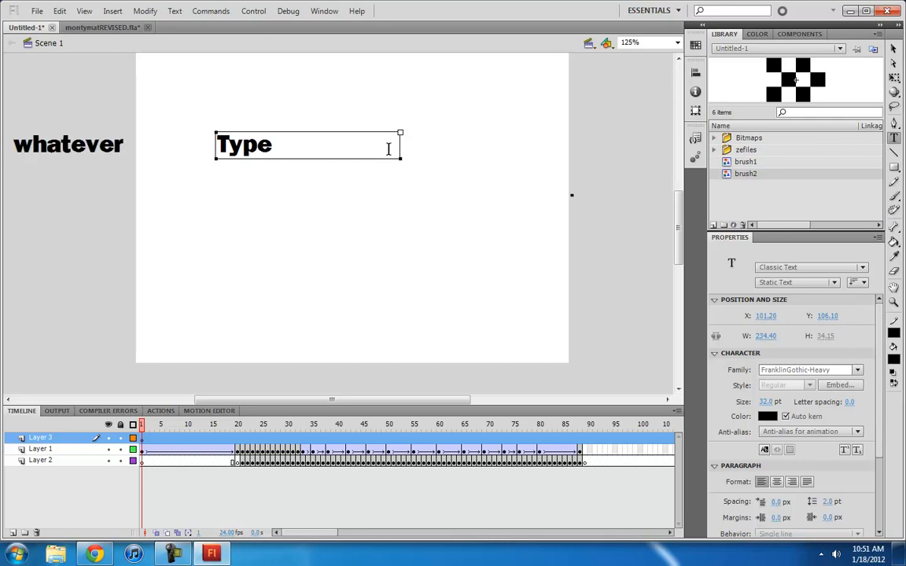
drag(403, 159, 582, 160)
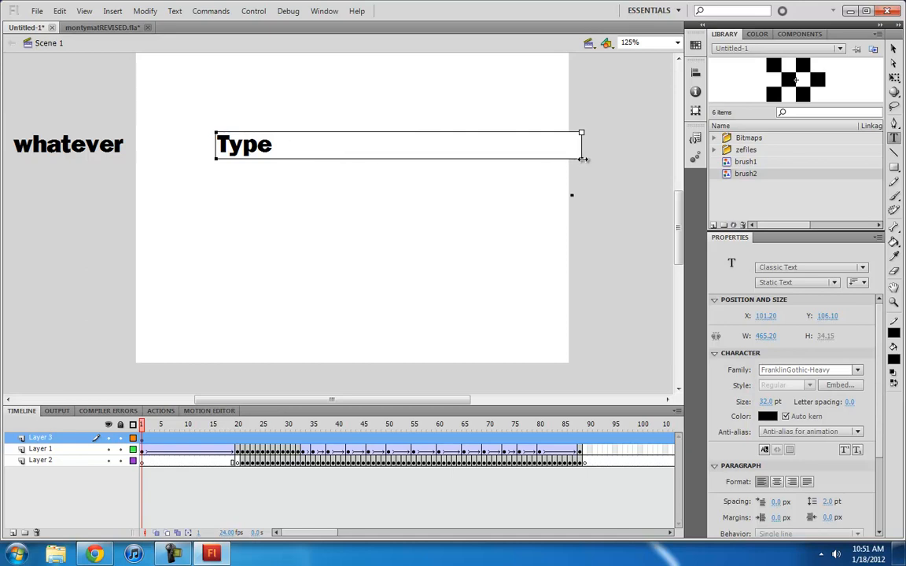
drag(583, 159, 584, 159)
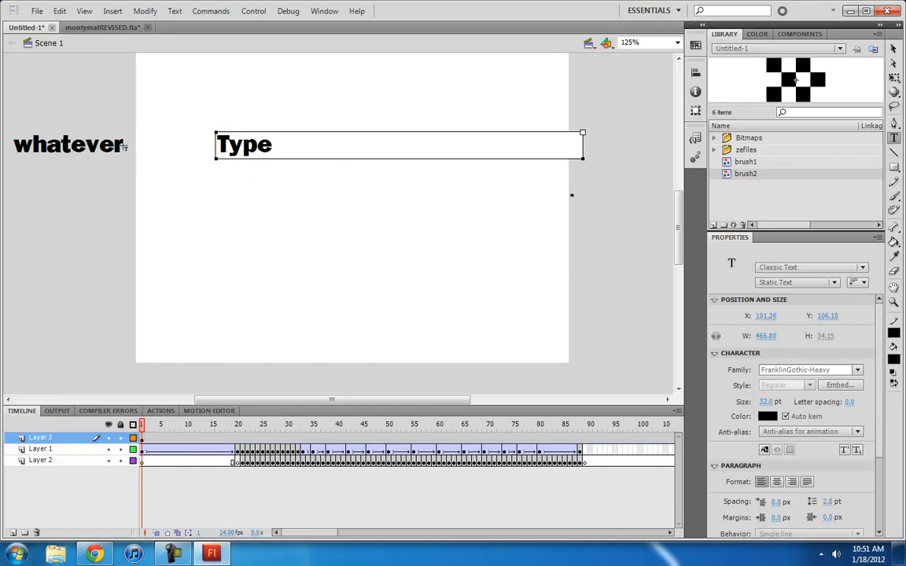
Delete all the text from the widened text box.
click(366, 151)
key(BackSpace)
key(BackSpace)
key(BackSpace)
key(BackSpace)
key(BackSpace)
key(BackSpace)
key(BackSpace)
key(BackSpace)
key(BackSpace)
key(BackSpace)
key(BackSpace)
key(BackSpace)
key(BackSpace)
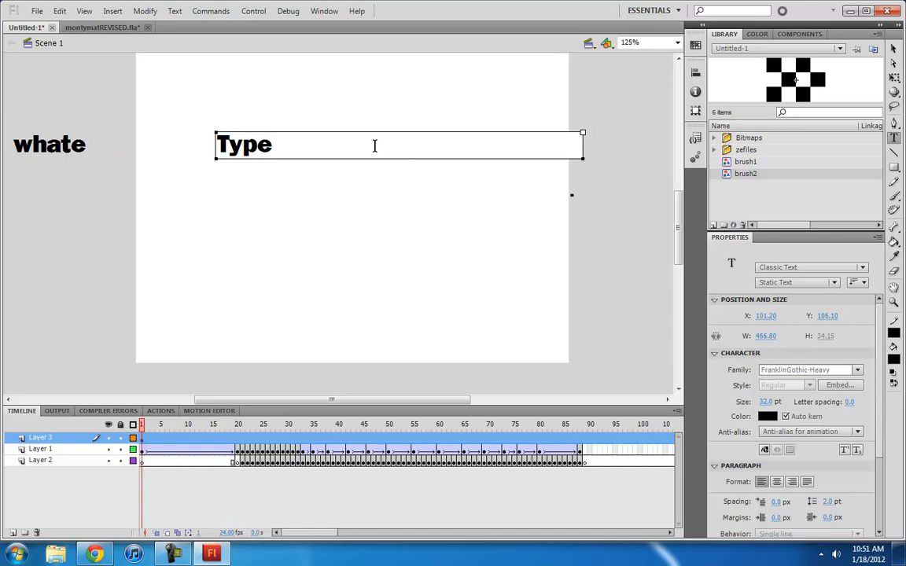
text(Type)
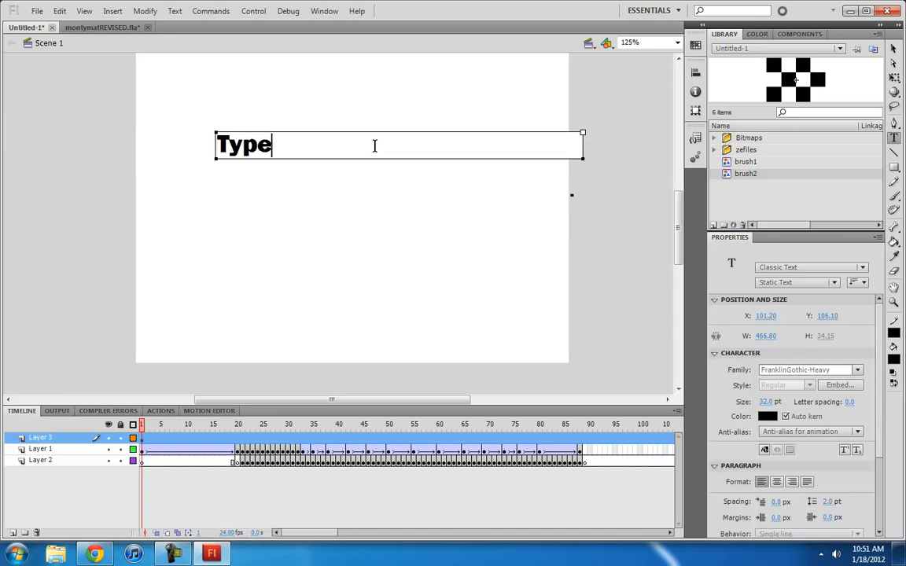
key(BackSpace)
key(BackSpace)
key(BackSpace)
key(BackSpace)
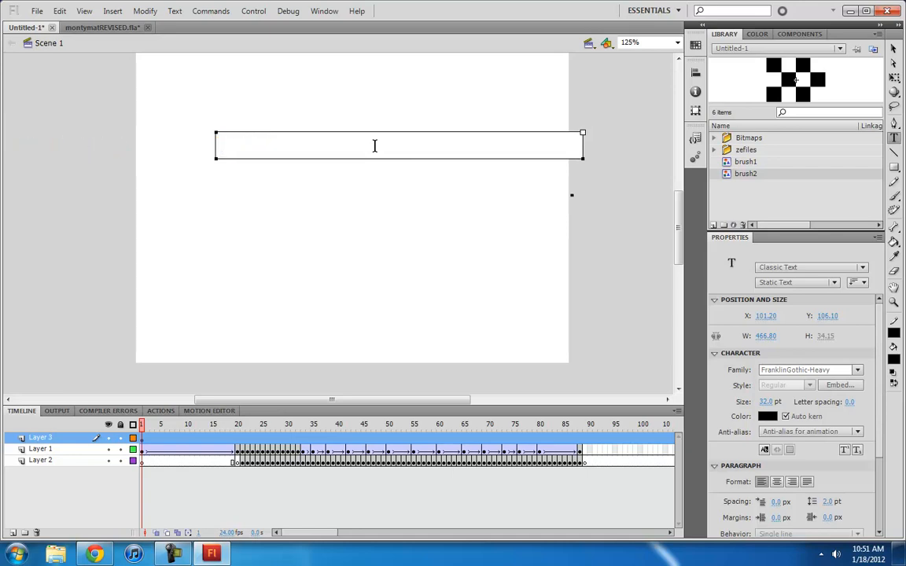
Set the font family to Tahoma and enter "Type whatever" in the text box.
click(778, 370)
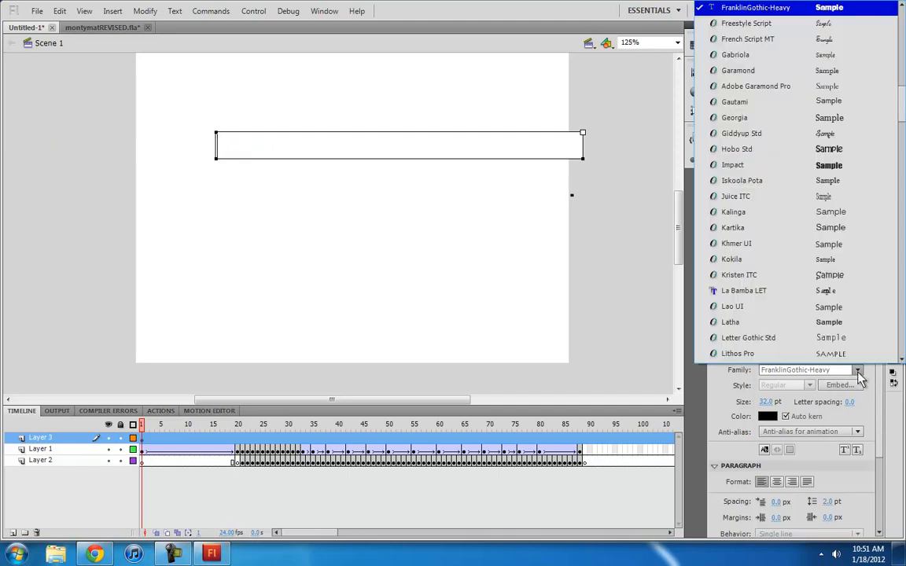
scroll(876, 201, down, 15)
click(789, 174)
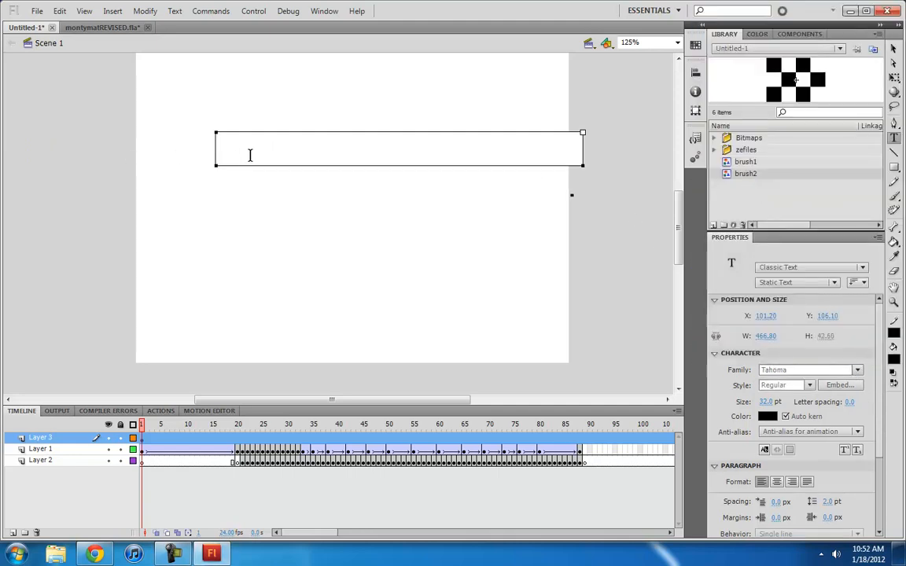
text(Type w)
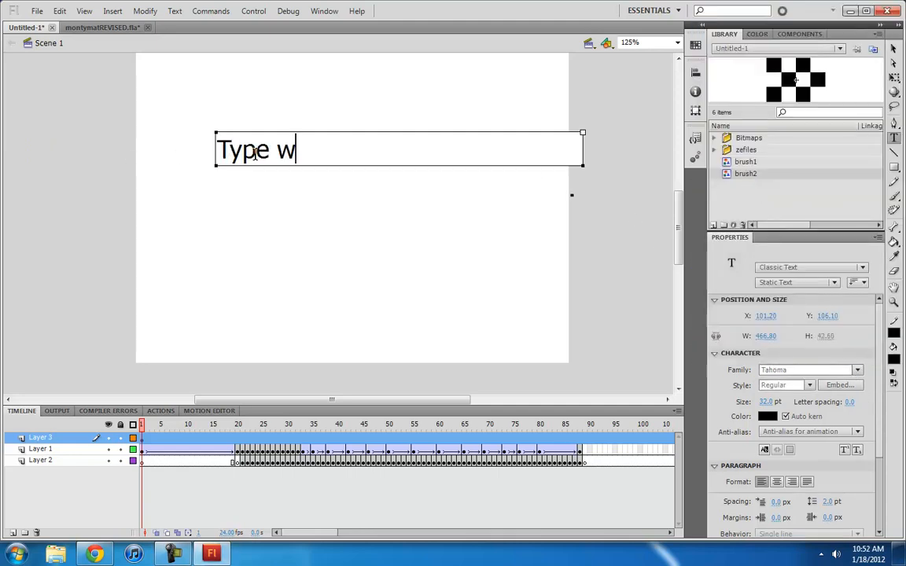
text(hatever)
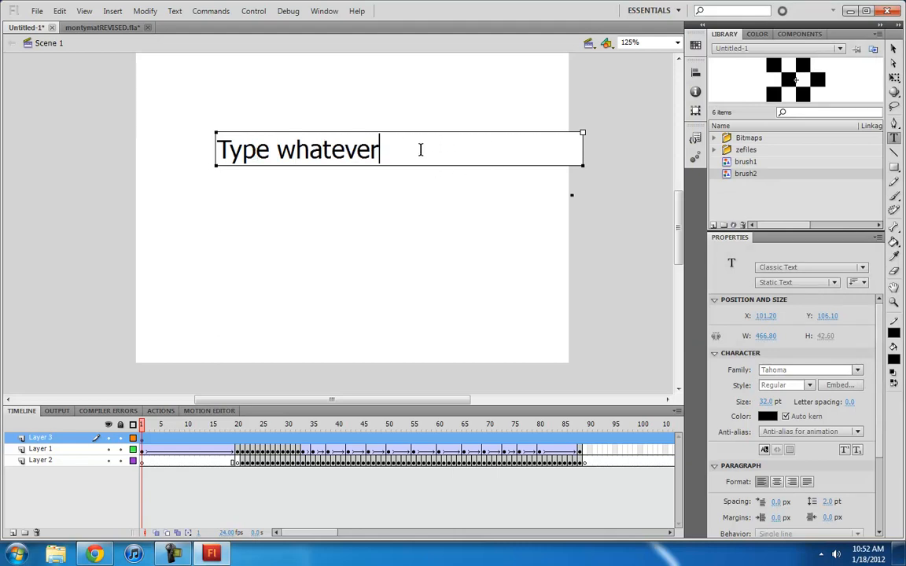
Narrow the text box to about 220 px and set its text size to 11 pt.
drag(582, 166, 184, 141)
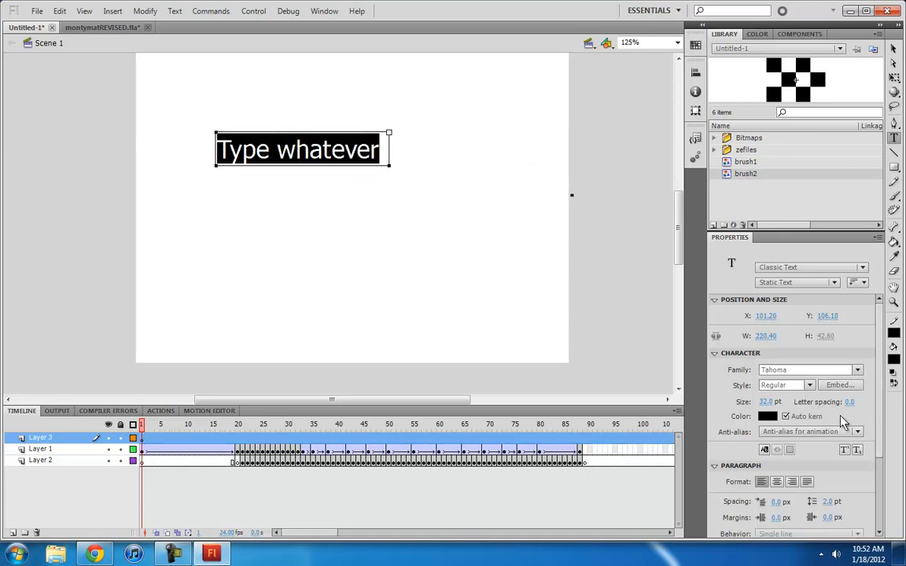
click(767, 402)
text(11)
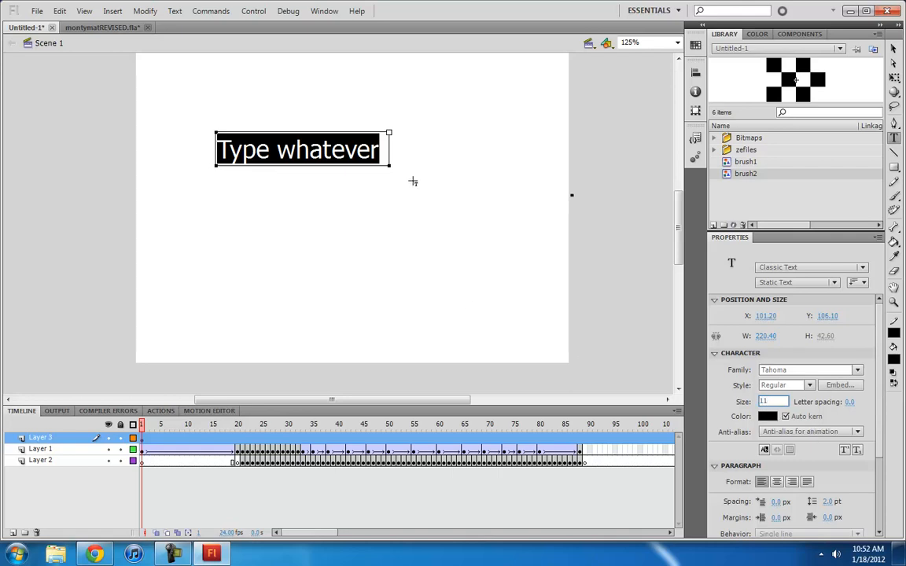
click(340, 181)
Set the anti-aliasing of the whole "Type whatever" text to Bitmap text [no anti-alias].
click(256, 142)
key(ctrl+a)
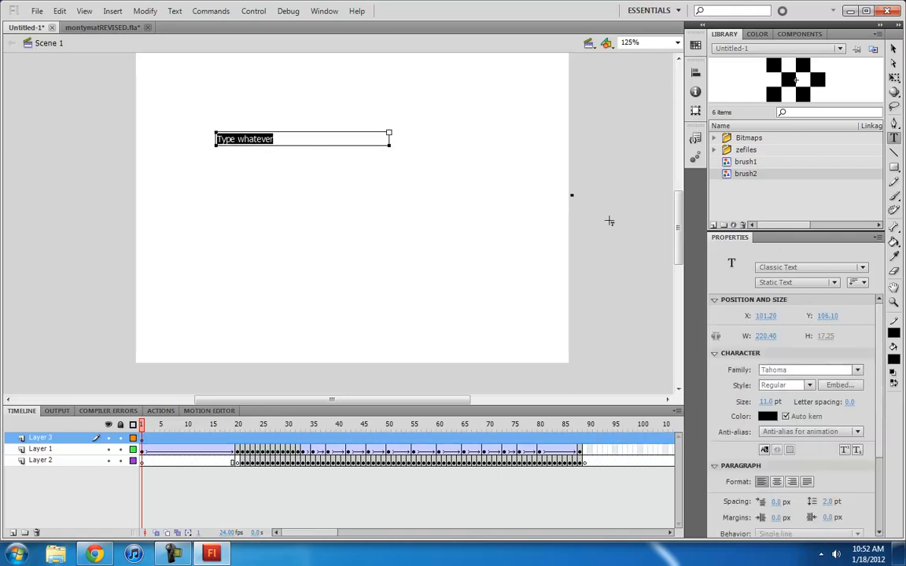
click(856, 435)
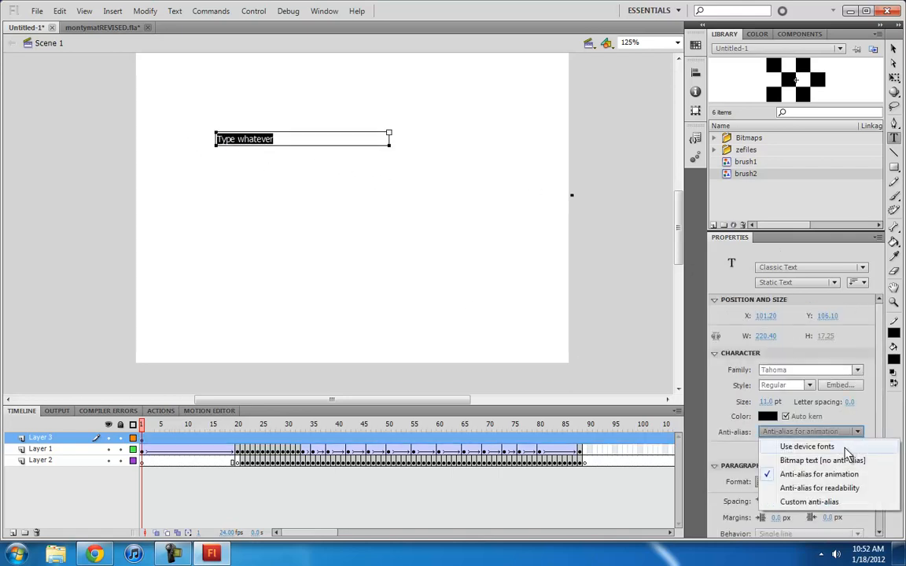
click(791, 462)
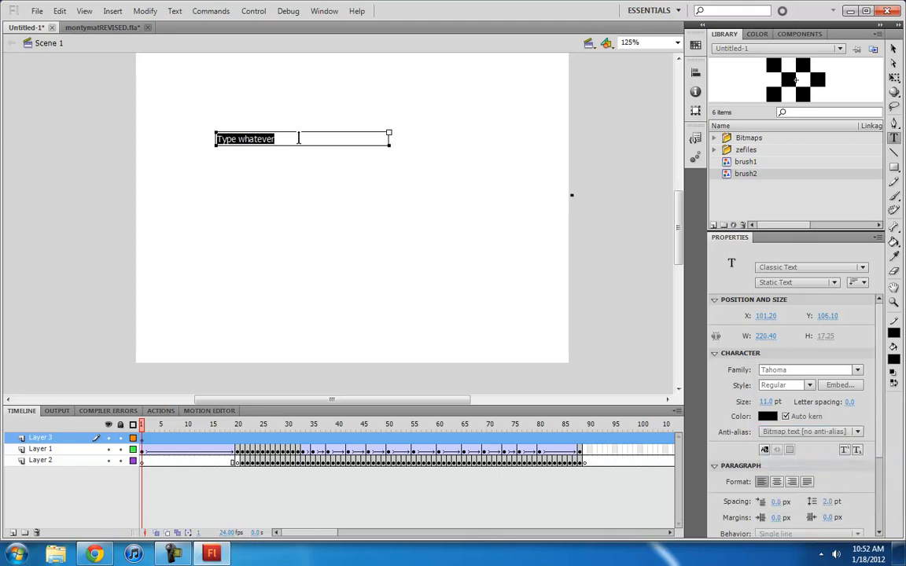
Draw a straight vertical line about 11 px tall right after "Type whatever" as a text cursor, using the Line tool.
key(ctrl+equal)
key(ctrl+equal)
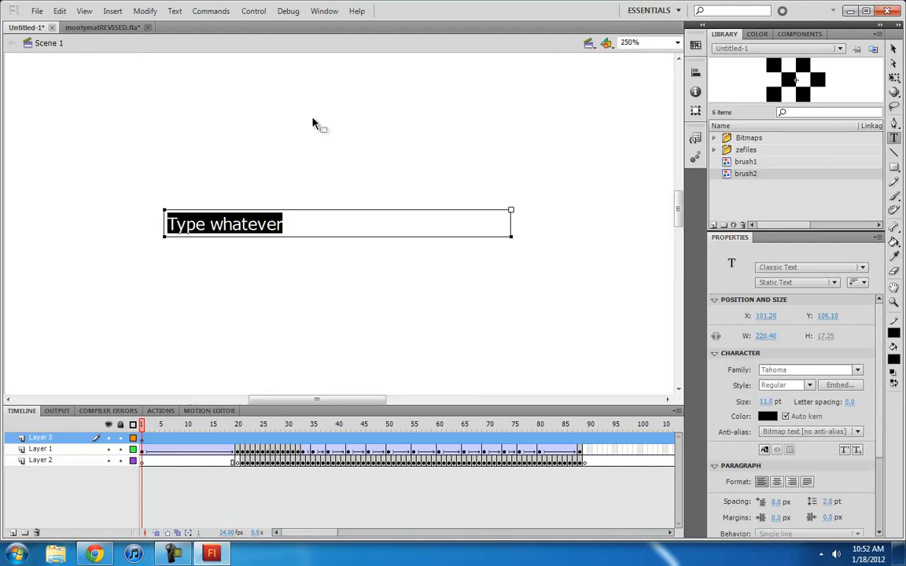
key(Escape)
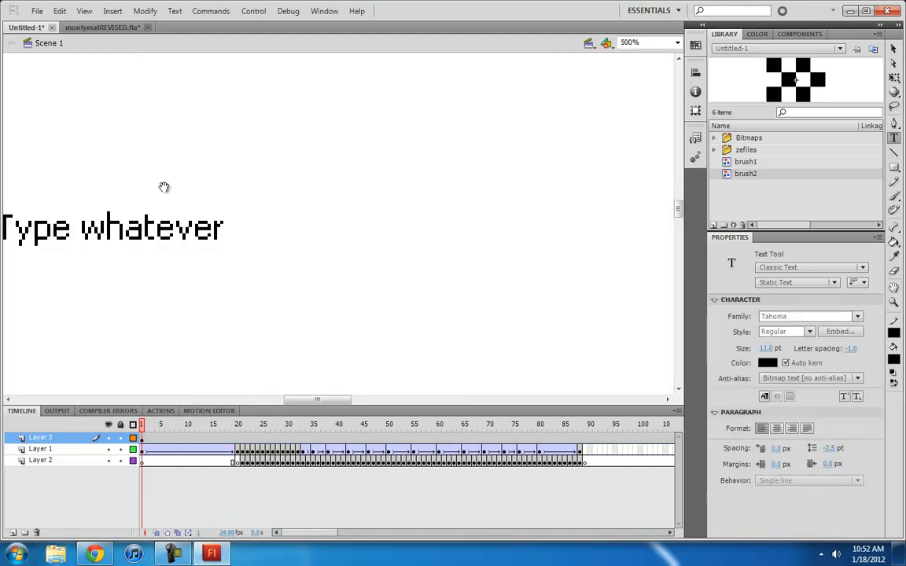
drag(162, 186, 334, 174)
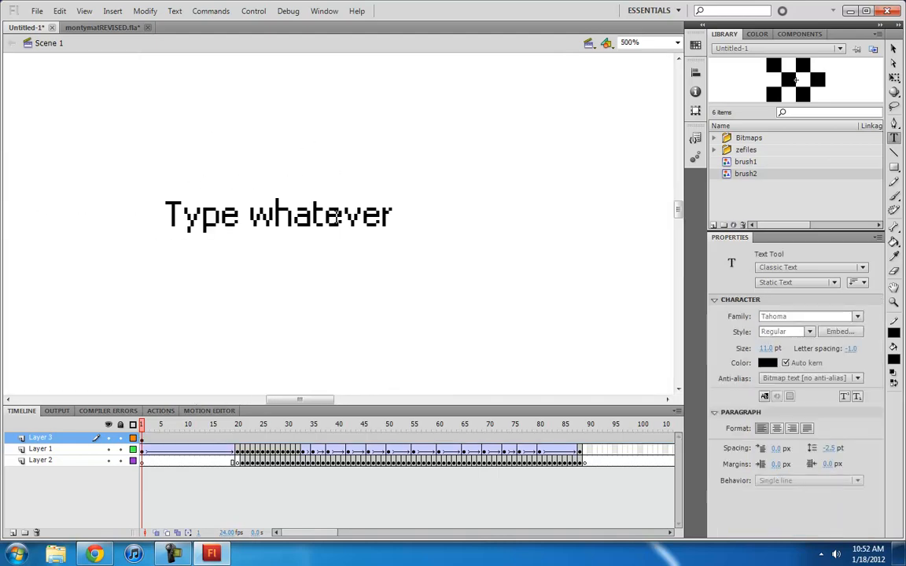
click(316, 190)
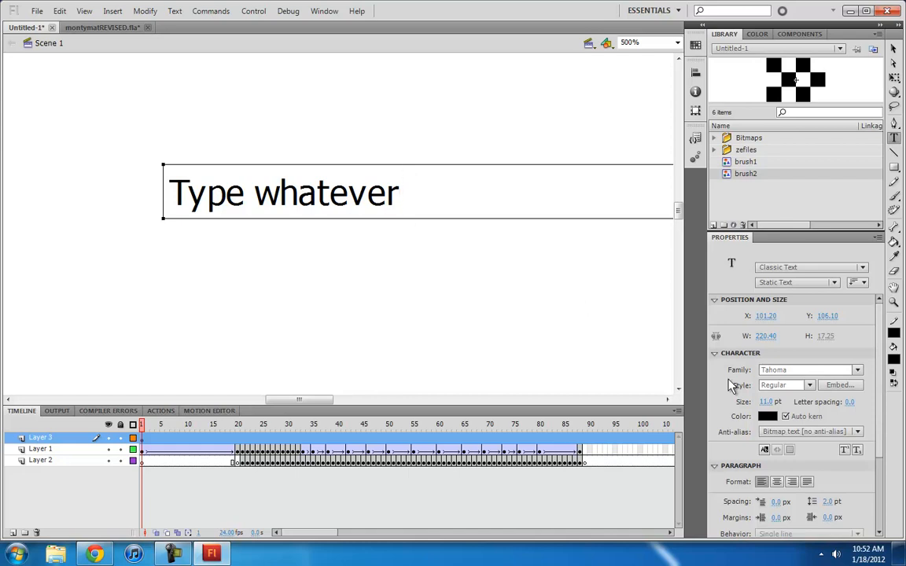
click(893, 152)
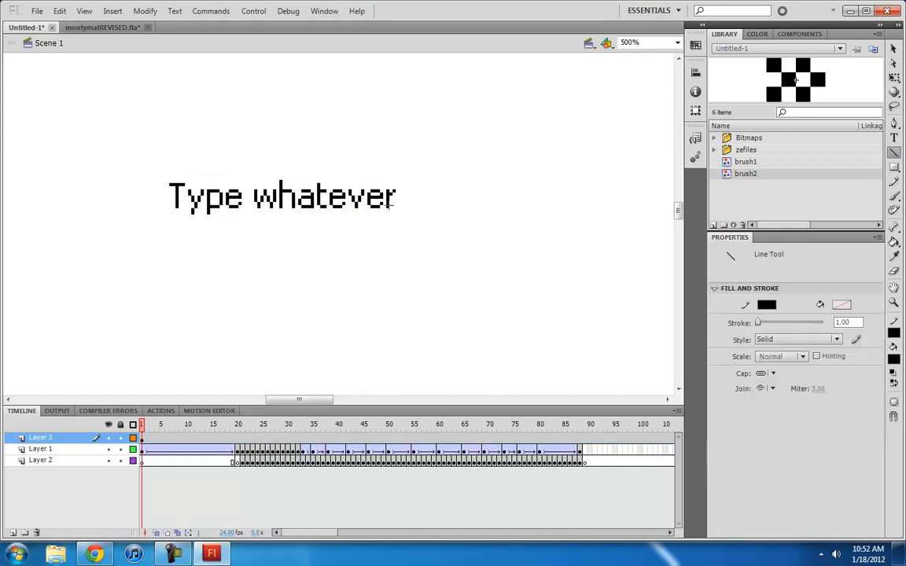
drag(398, 176, 399, 208)
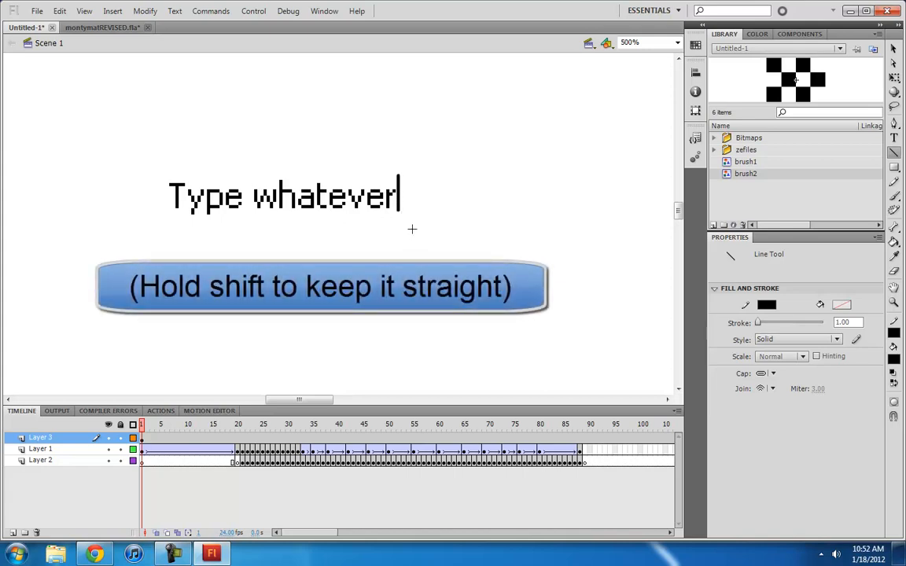
key(ctrl+minus)
key(ctrl+minus)
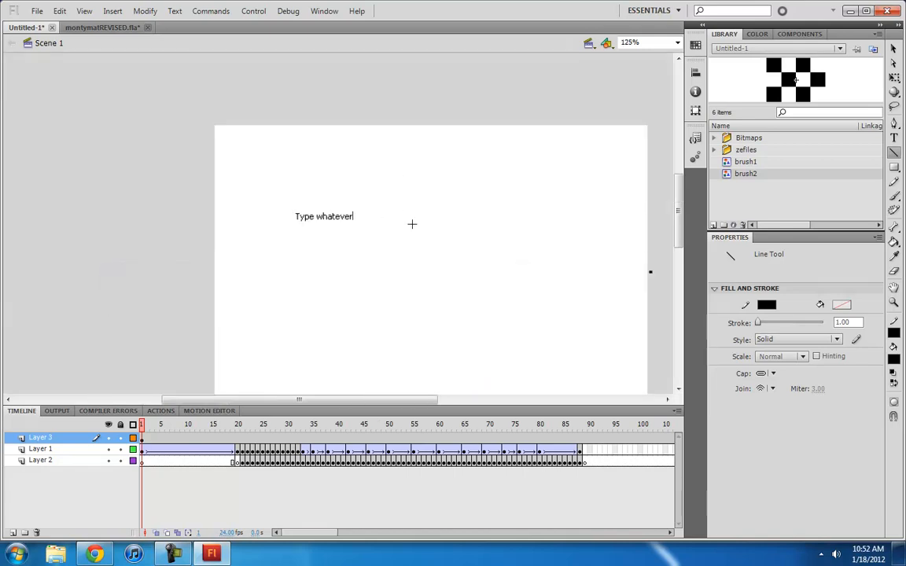
Select the cursor line at the end of "Type whatever" and add a new layer above Layer 3.
key(v)
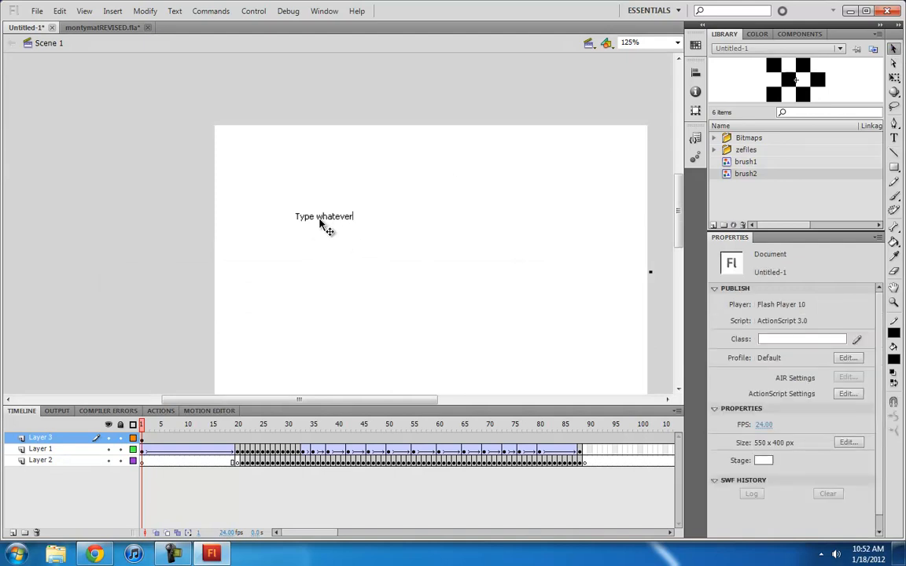
click(322, 222)
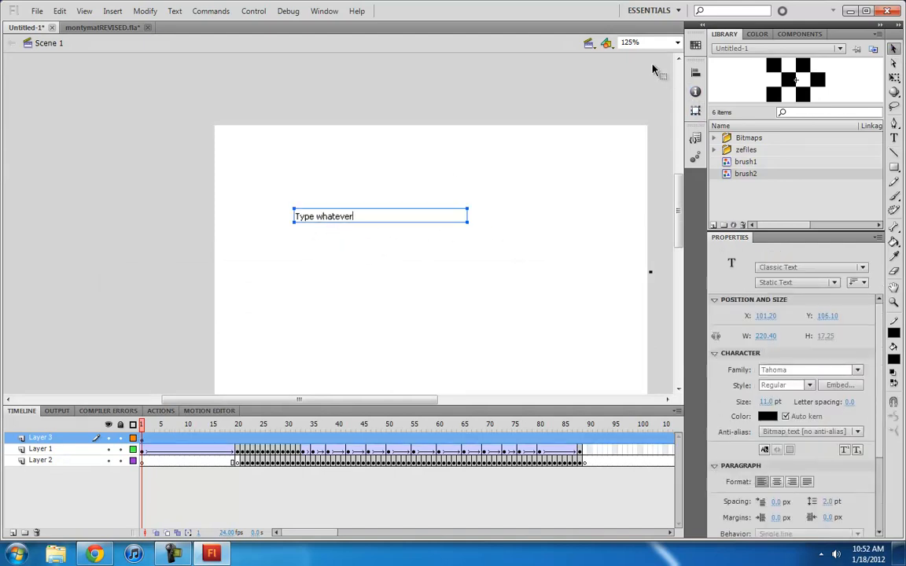
click(677, 42)
click(629, 98)
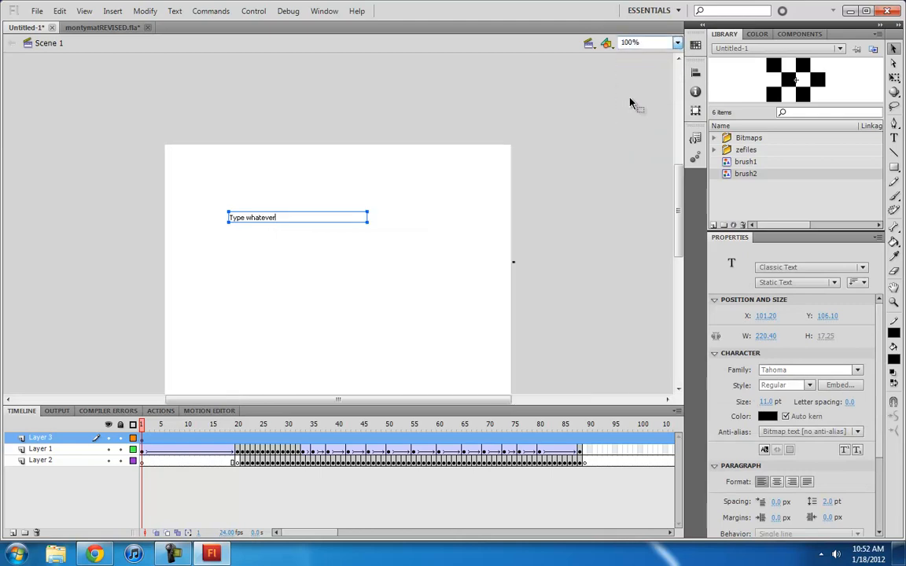
click(329, 269)
click(276, 218)
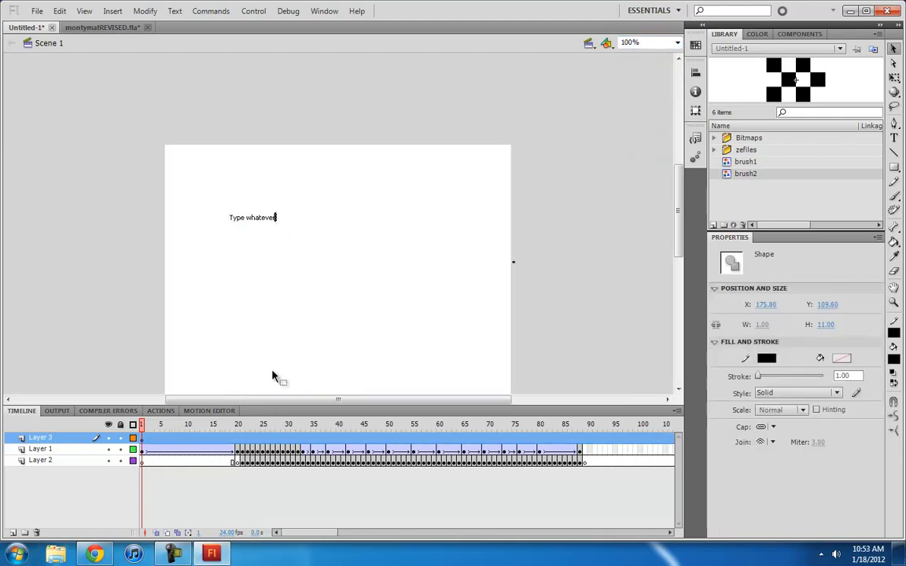
key(ctrl+equal)
key(ctrl+equal)
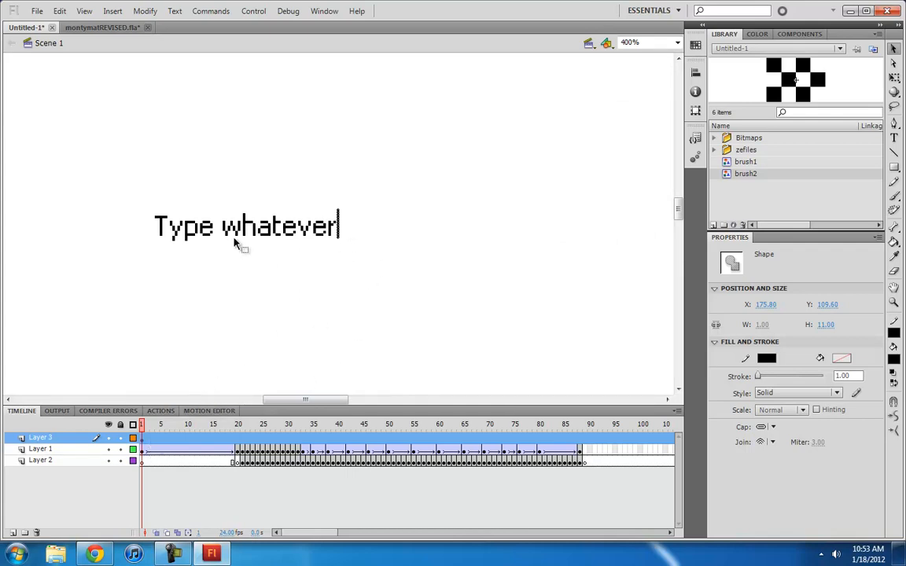
click(13, 532)
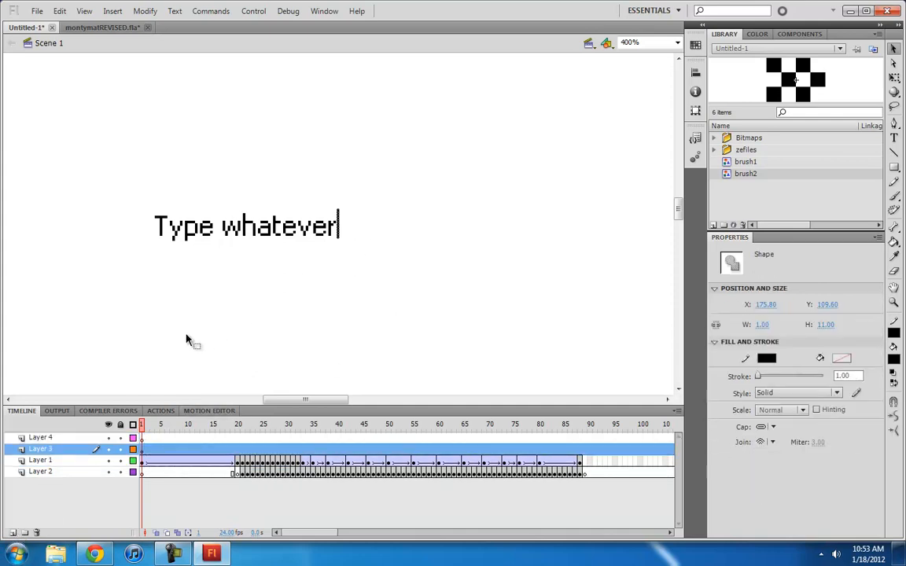
Place the cursor line in Layer 4's first frame and shorten Layer 3's text to "Type whateve" in a new keyframe at frame 2.
click(143, 440)
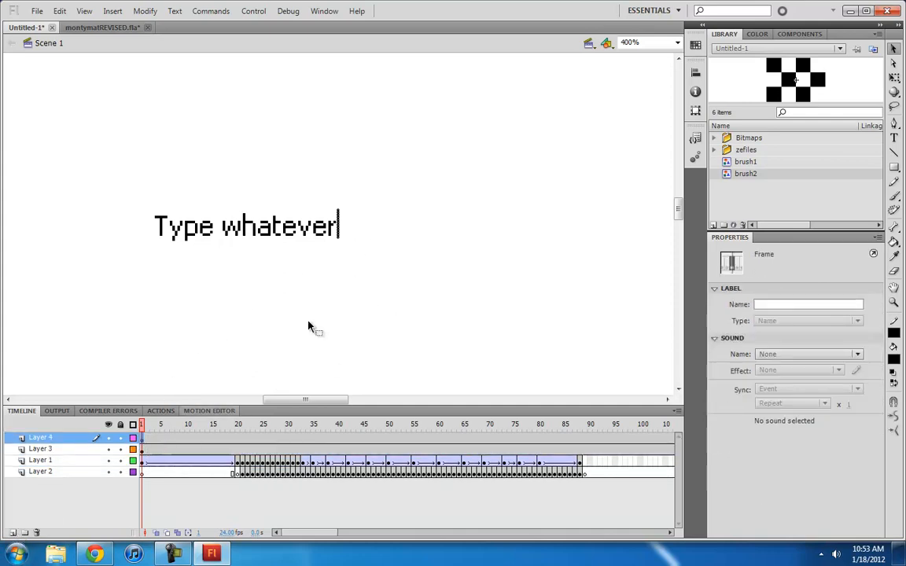
click(141, 451)
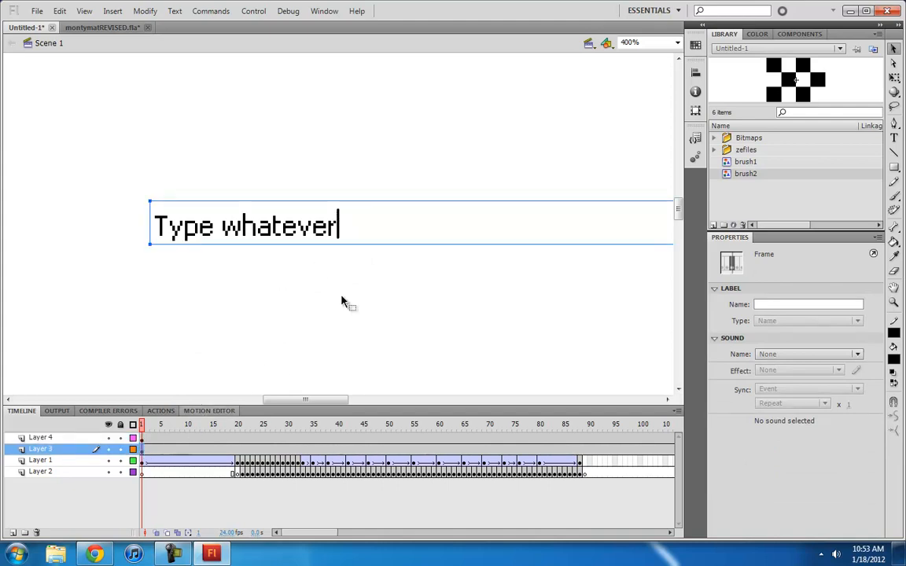
double_click(336, 239)
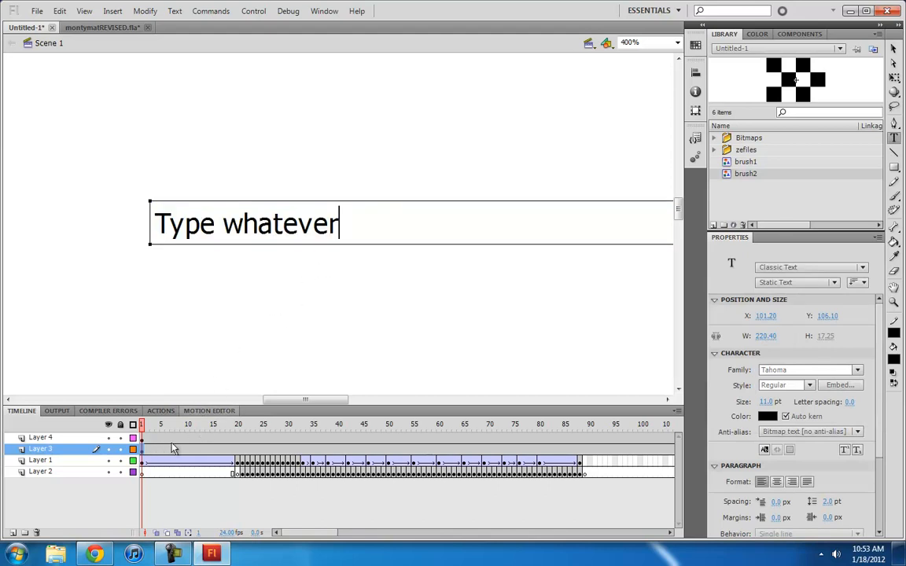
key(F6)
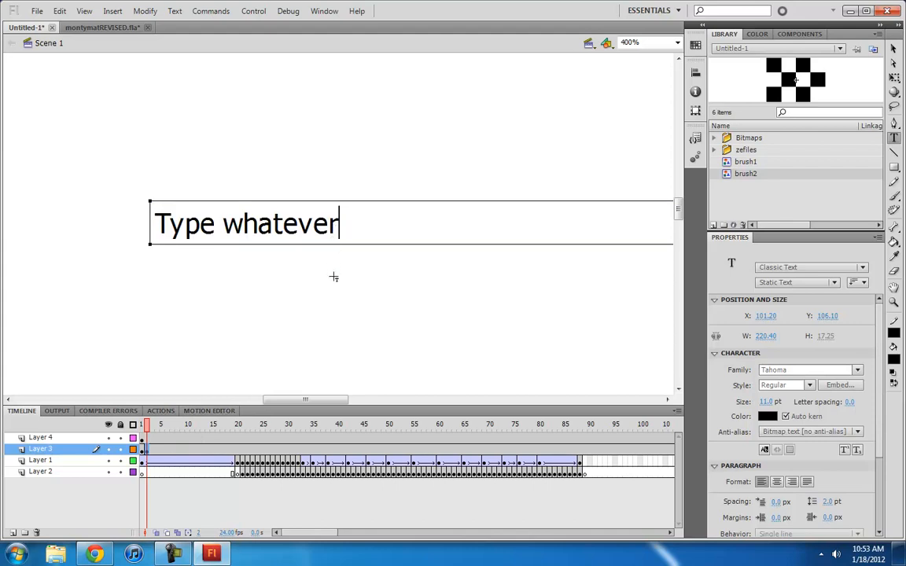
key(BackSpace)
Add Layer 3 keyframes at frames 3 and 4, shortening the text to "Type whatev" and "Type whate".
key(F6)
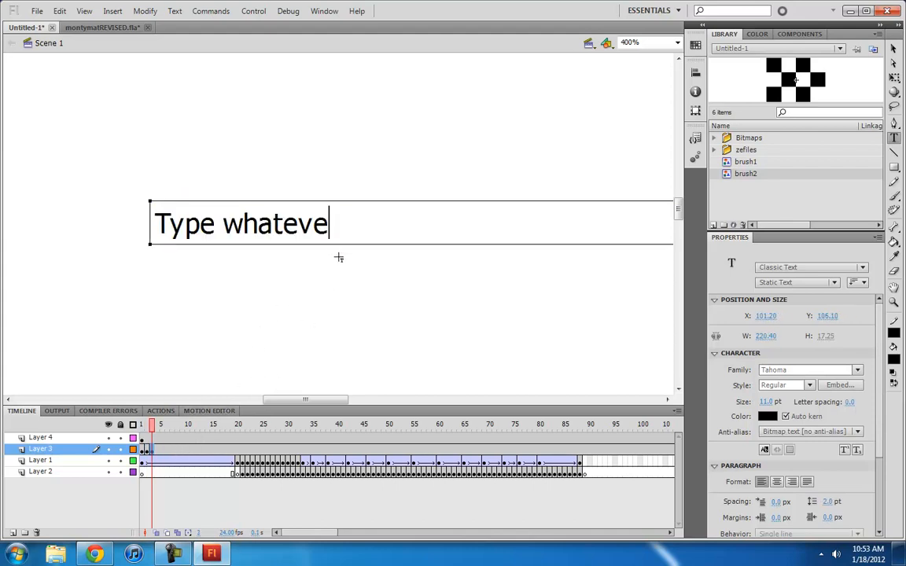
key(BackSpace)
key(F6)
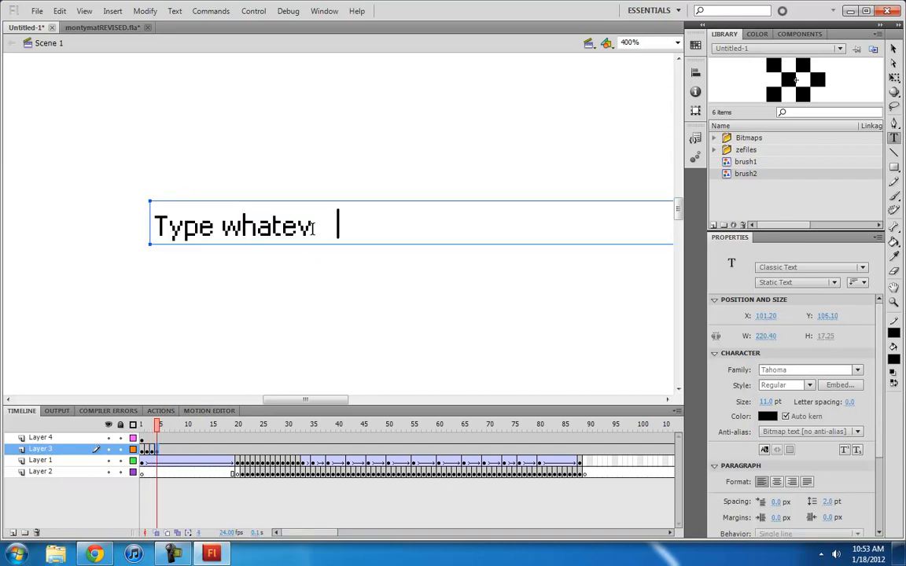
key(BackSpace)
Add Layer 3 keyframes at frames 5 and 6, shortening the text to "Type what" and "Type wha".
key(F6)
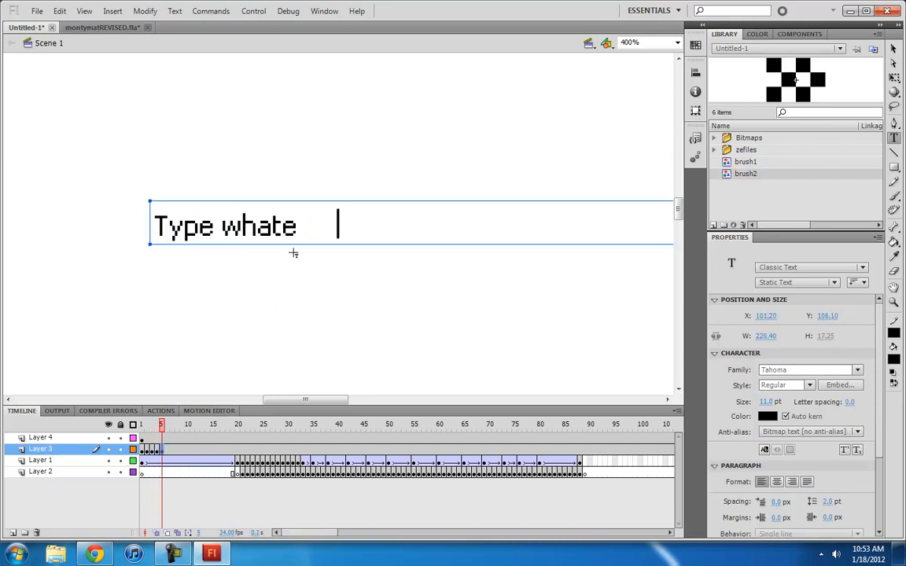
click(297, 246)
key(BackSpace)
key(F6)
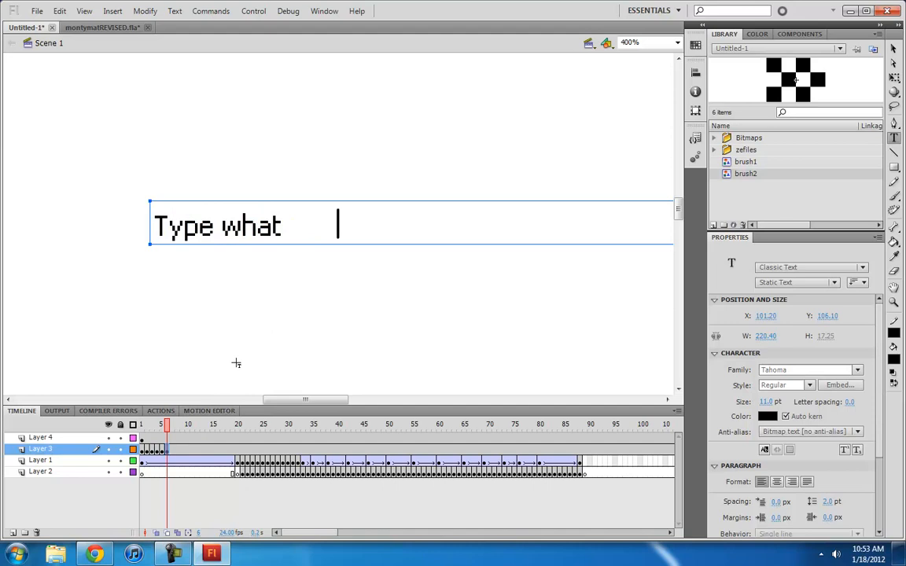
click(290, 230)
key(BackSpace)
Add Layer 3 keyframes at frames 7 to 9, removing one more letter in each until only "Type" and its trailing space remain.
key(F6)
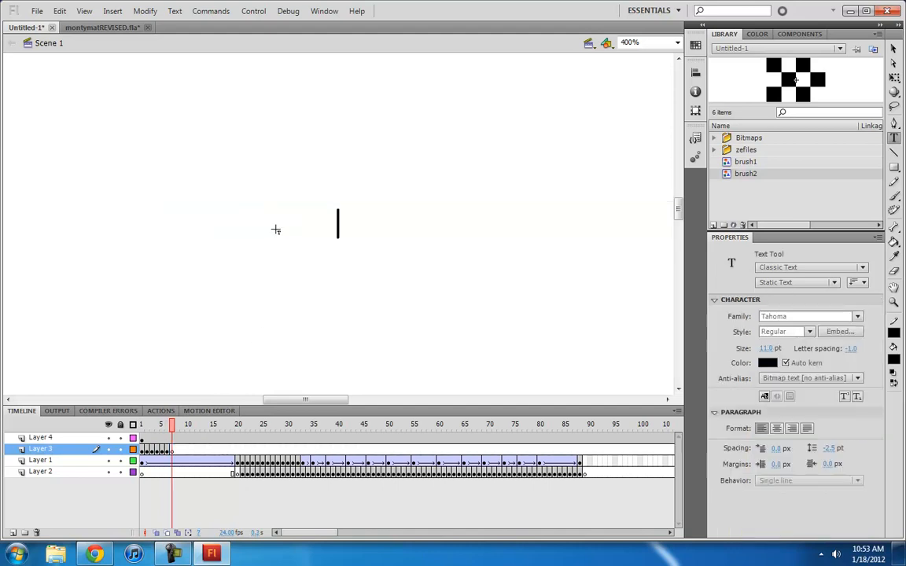
click(281, 237)
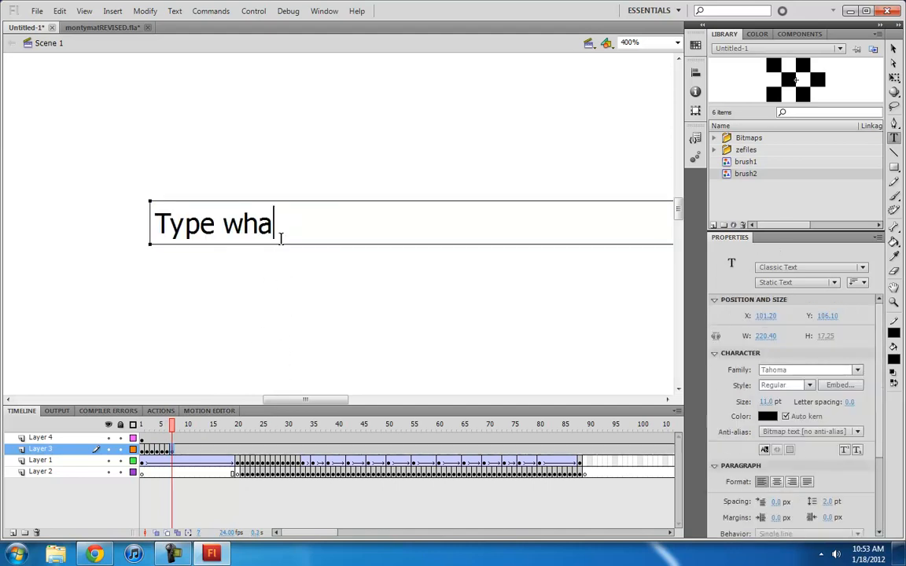
key(BackSpace)
key(F6)
click(269, 224)
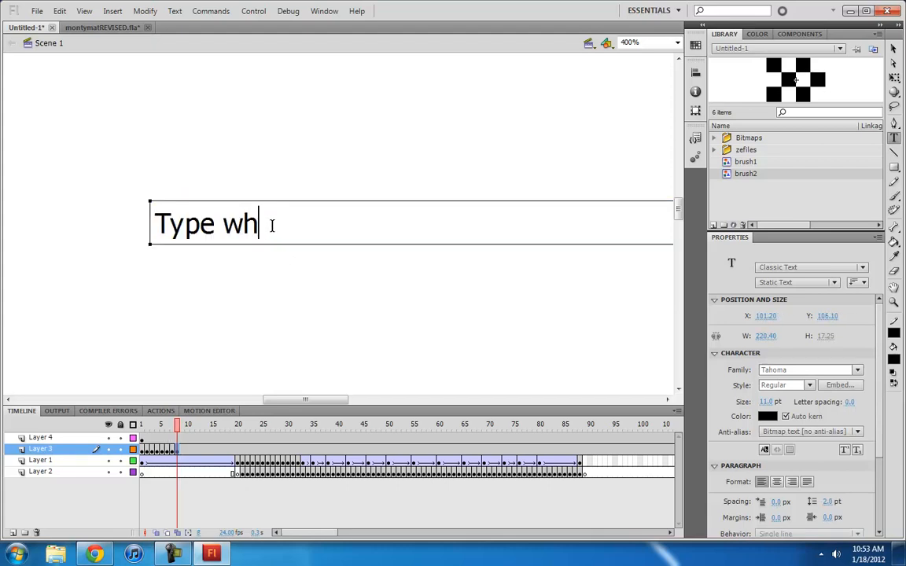
key(BackSpace)
key(F6)
click(266, 228)
key(BackSpace)
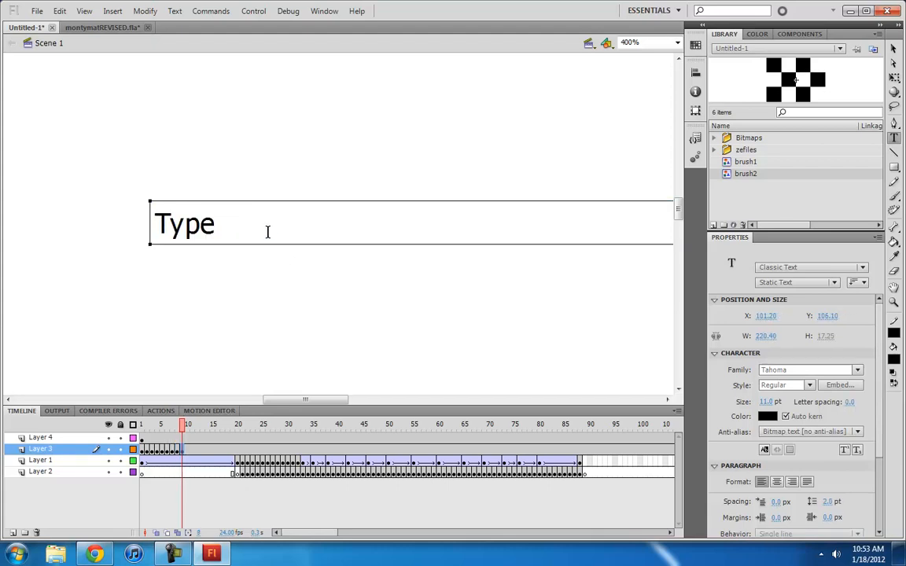
Add Layer 3 keyframes at frames 10 to 12, shortening the text to "Type" without the space, "Typ" and "Ty".
key(F6)
click(235, 227)
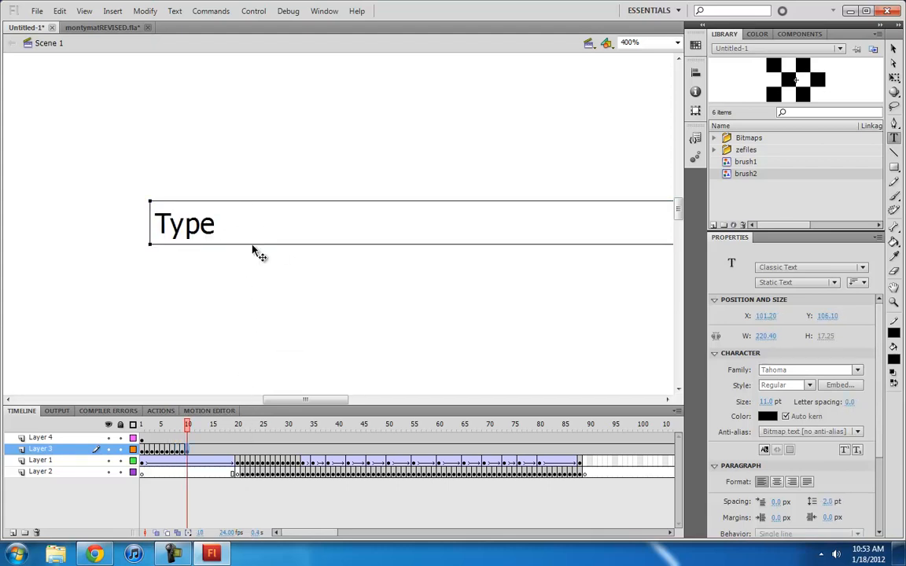
key(F6)
click(237, 226)
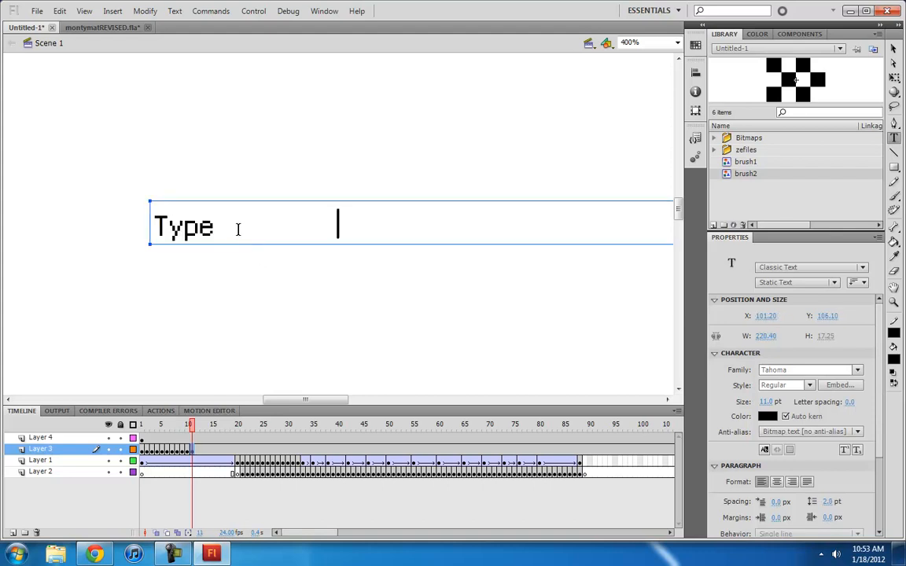
key(BackSpace)
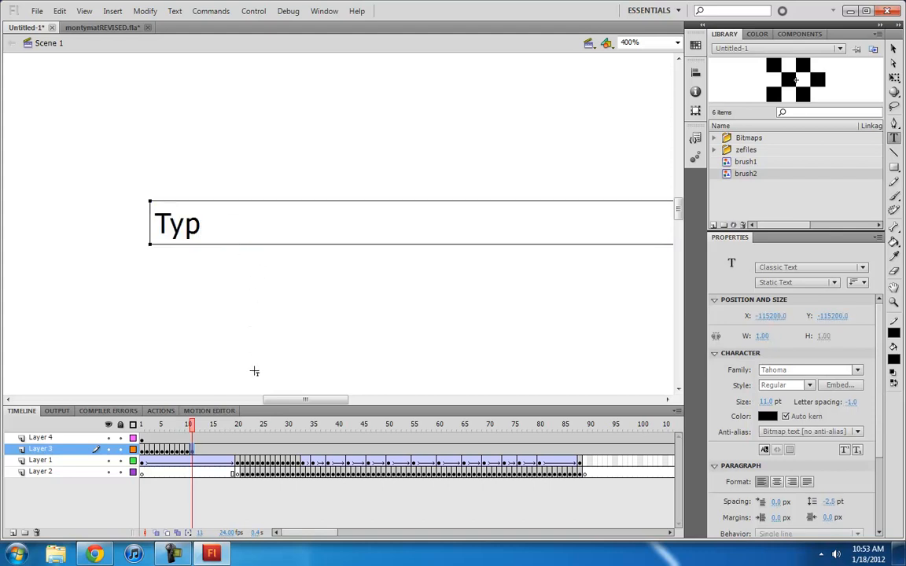
key(F6)
click(209, 228)
key(BackSpace)
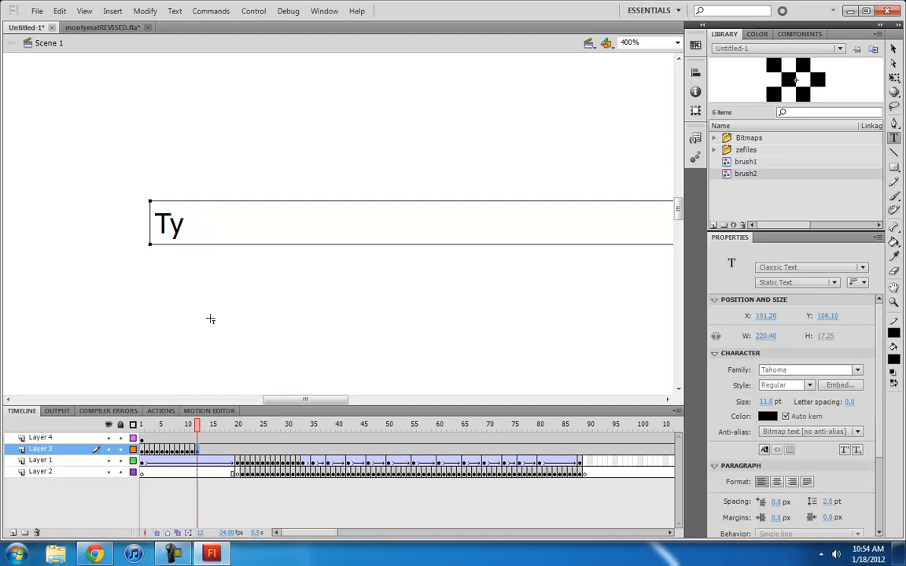
Add Layer 3 keyframes at frames 13 and 14, leaving only "T" in the first and no text in the second.
key(F6)
click(203, 228)
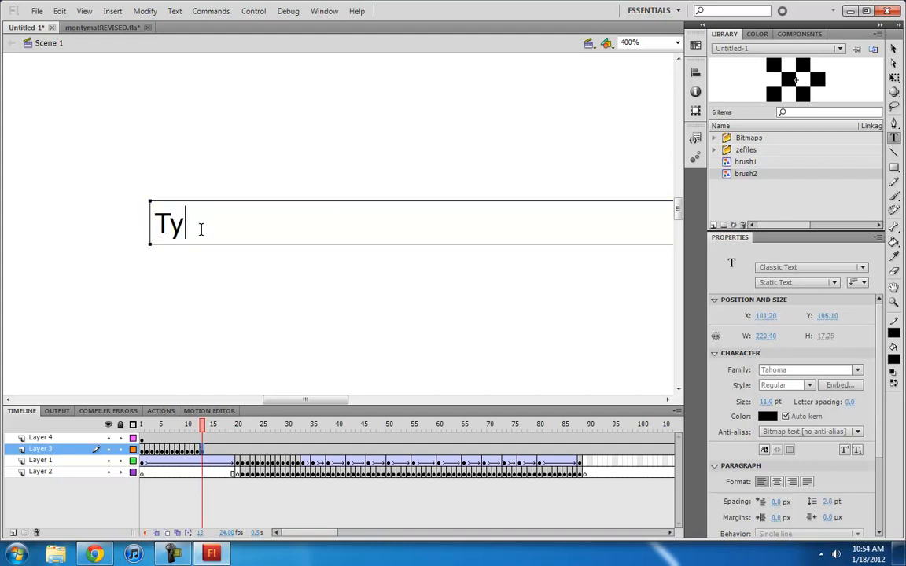
key(BackSpace)
key(F6)
click(201, 228)
key(BackSpace)
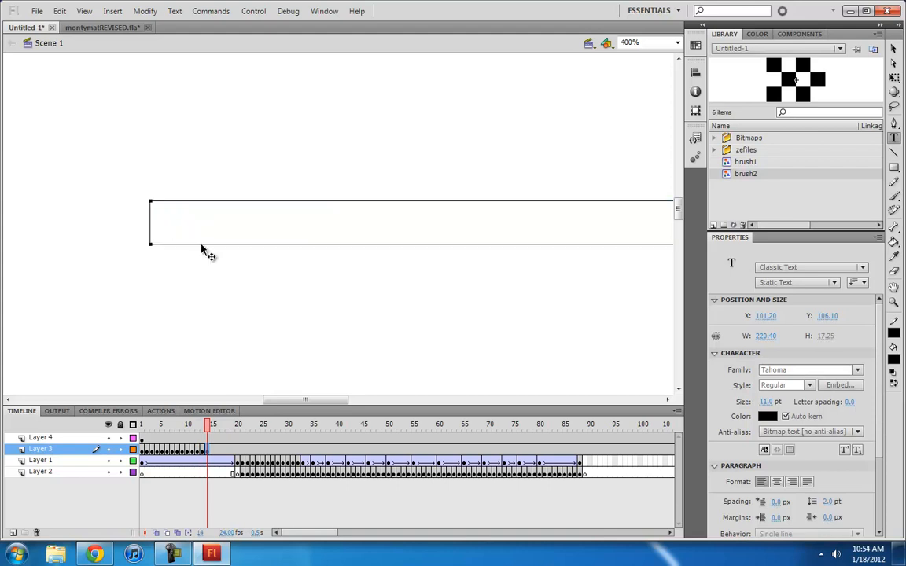
click(894, 50)
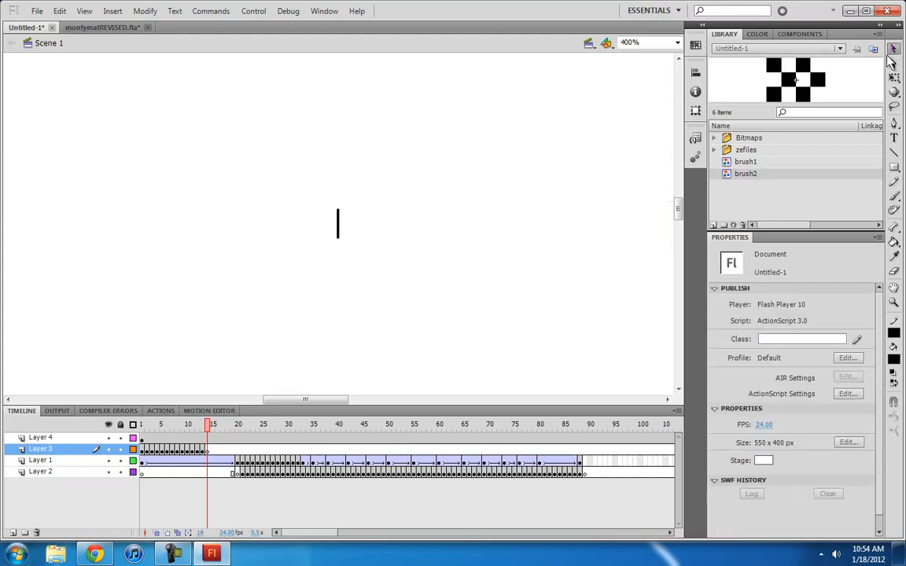
Add a Layer 4 keyframe at frame 2 and move the cursor line right after "Type whateve".
drag(144, 454, 160, 456)
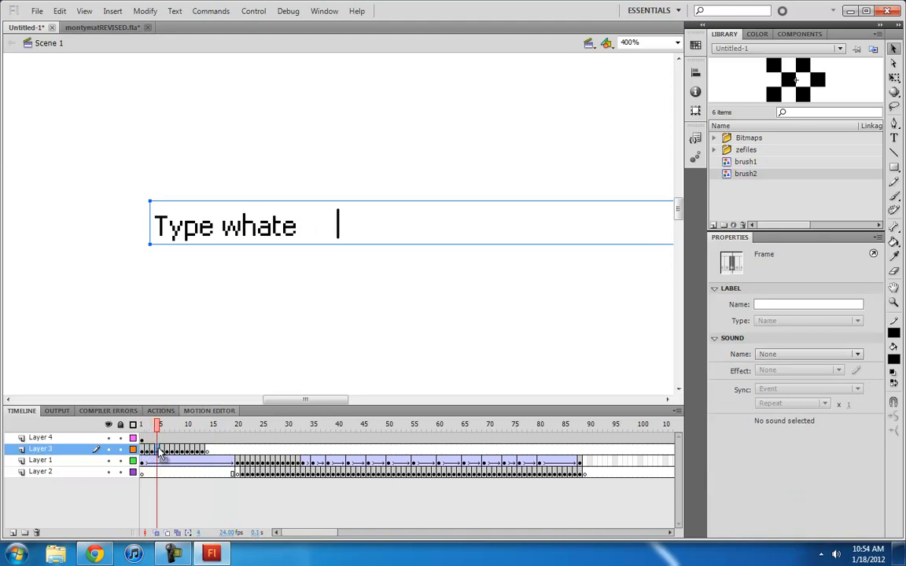
click(142, 437)
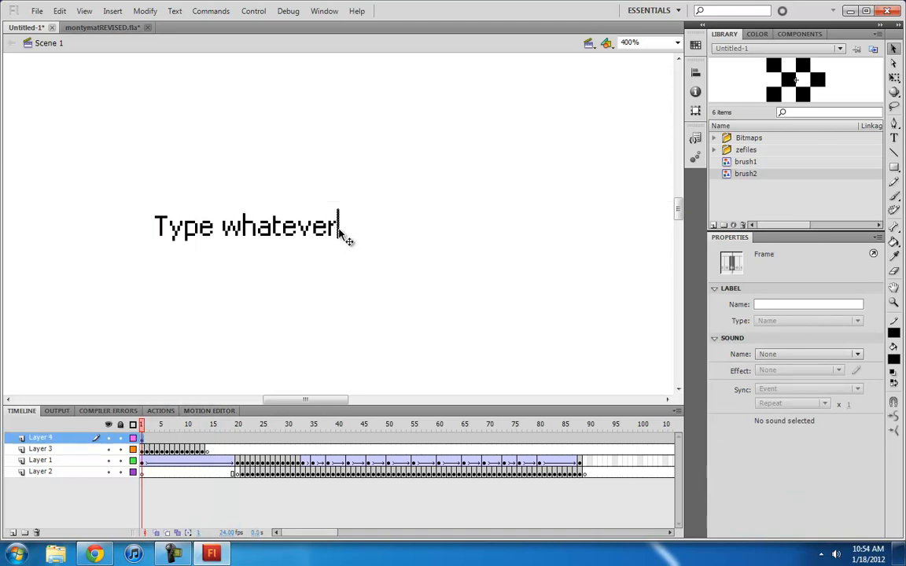
click(146, 438)
click(331, 228)
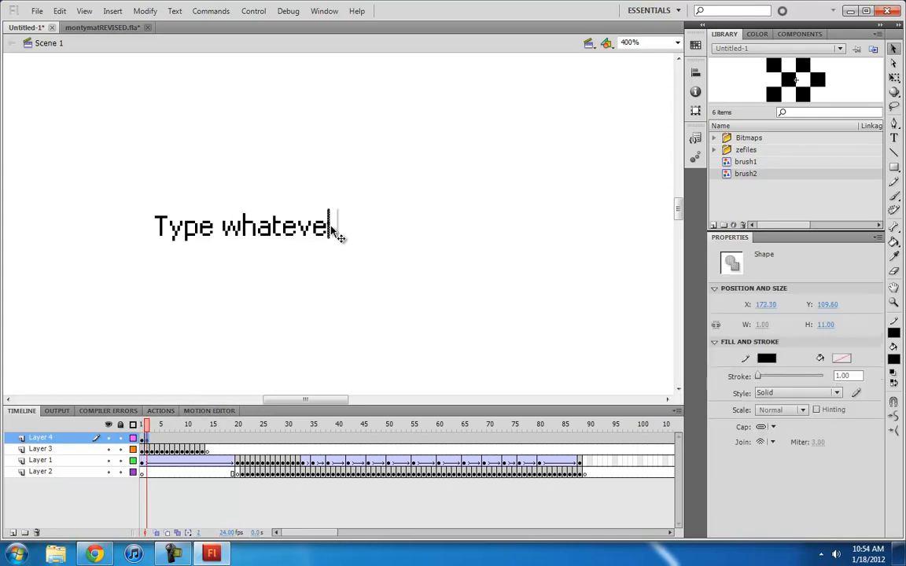
Add Layer 4 keyframes at frames 3 and 4, moving the cursor line right after "Type whatev" and "Type whate".
key(.)
drag(333, 237, 315, 230)
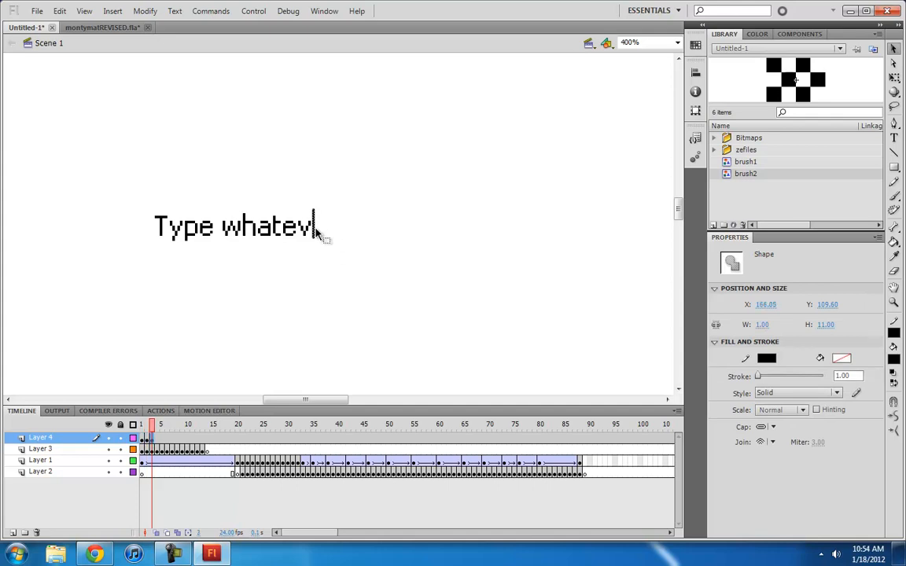
key(.)
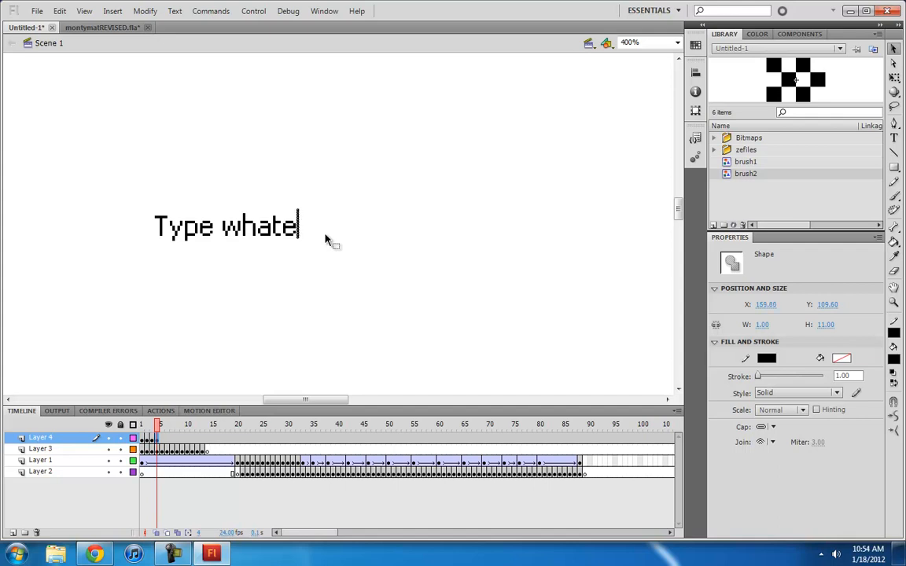
Add a Layer 4 keyframe at frame 5 and nudge the cursor line to the end of "Type what".
key(.)
key(Left)
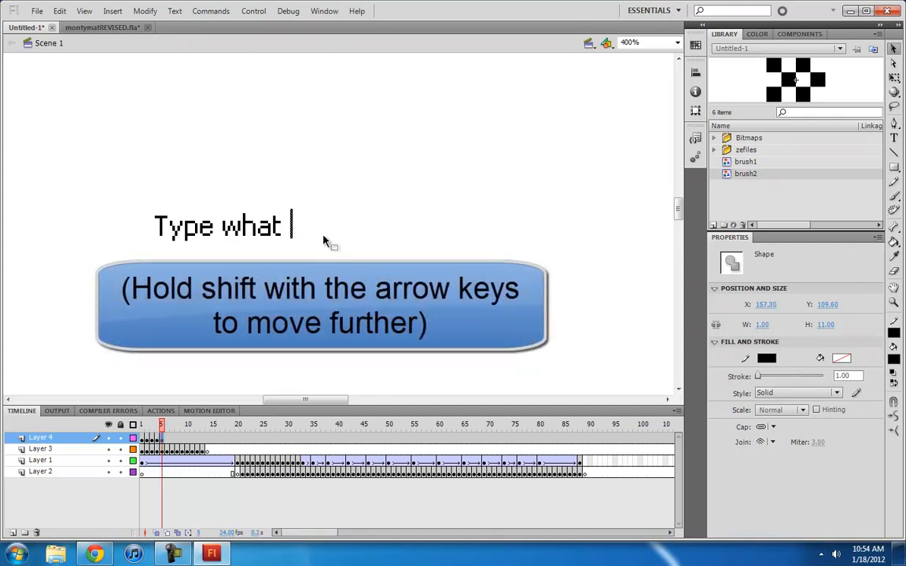
key(shift+Left)
key(Left)
key(Left)
key(Left)
key(Left)
key(Left)
Add a Layer 4 keyframe at frame 6 and nudge the cursor line to the end of "Type wha".
key(period)
key(Left)
key(Left)
key(Right)
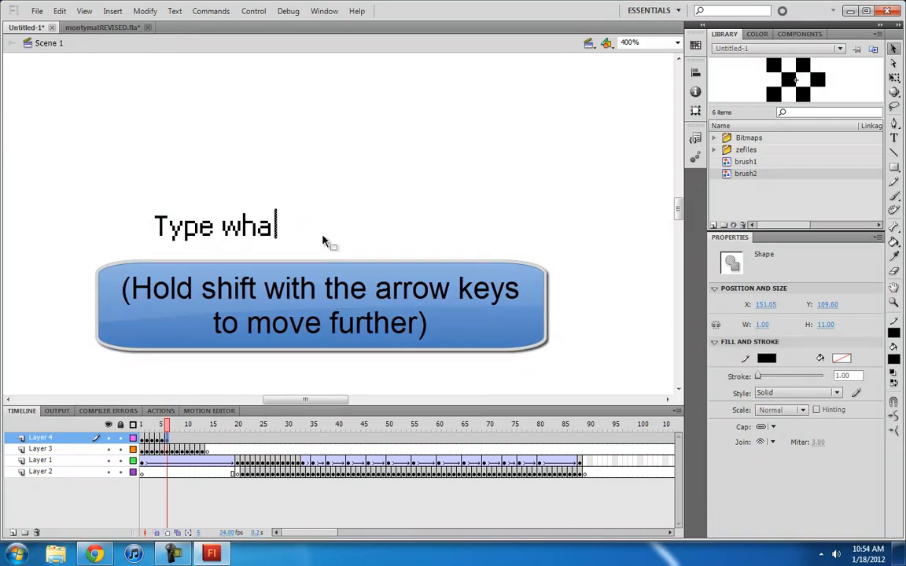
key(Left)
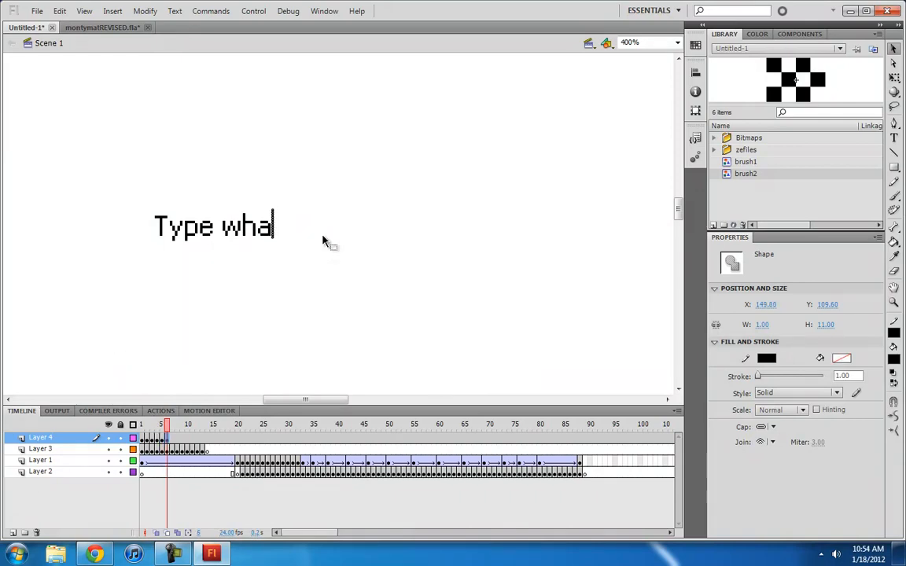
Add a Layer 4 keyframe at frame 7 and nudge the cursor line to the end of "Type wh".
key(period)
key(shift+Left)
key(Left)
key(Left)
key(Left)
key(Left)
key(Left)
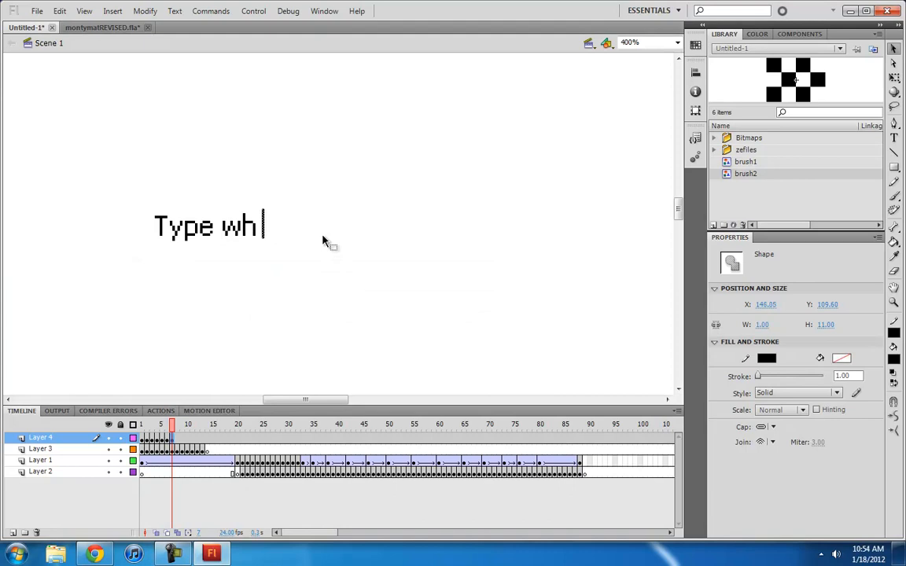
key(Left)
key(Left)
key(Left)
key(Left)
key(Left)
key(Left)
key(Left)
key(Left)
key(Left)
Add a Layer 4 keyframe at frame 8 and nudge the cursor line to the end of "Type w".
key(period)
key(shift+Left)
key(shift+Left)
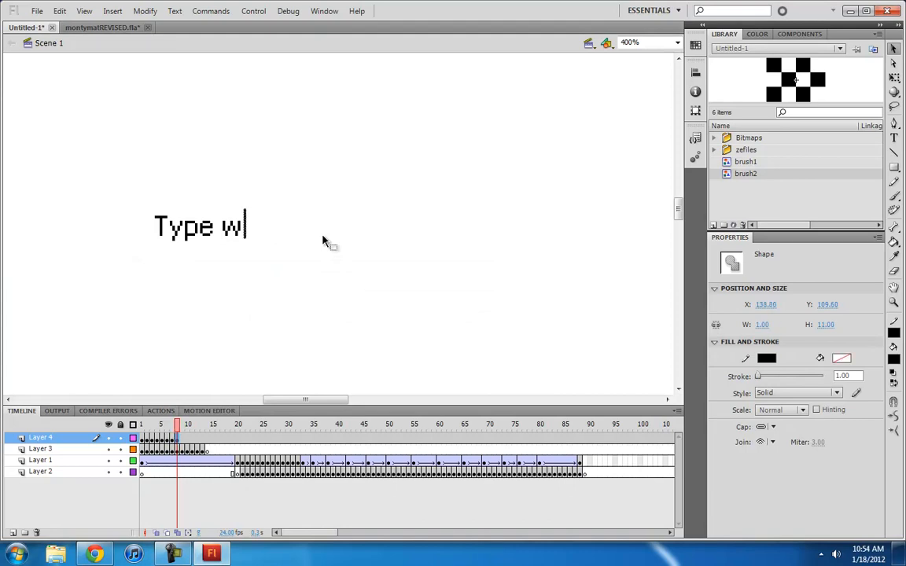
key(Left)
key(Left)
key(Left)
key(Left)
key(Left)
Add a Layer 4 keyframe at frame 9 and nudge the cursor line to just after the space following "Type".
key(period)
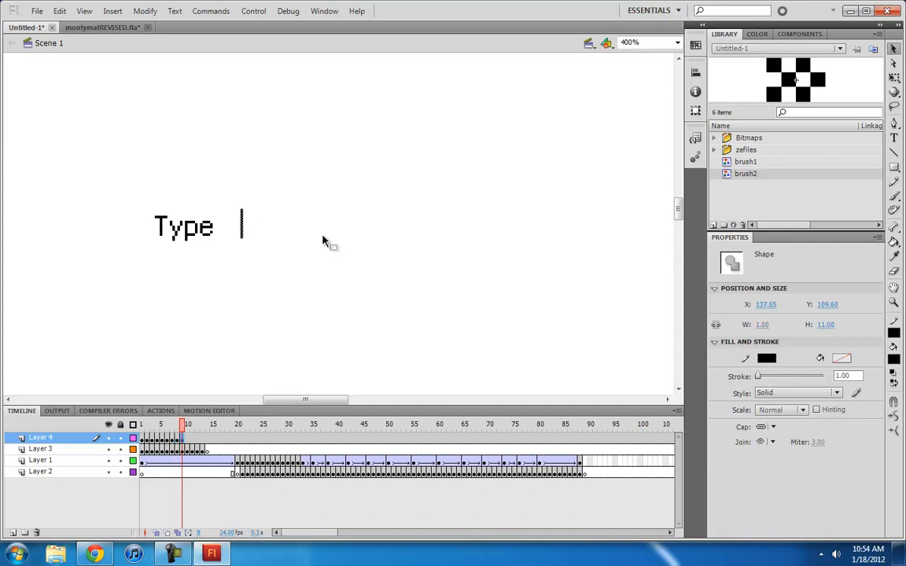
key(shift+Left)
key(shift+Left)
key(Left)
key(Left)
key(Left)
key(Left)
Add Layer 4 keyframes at frames 10 to 13, moving the cursor line right after "Type", "Typ", "Ty" and "T".
key(period)
click(181, 440)
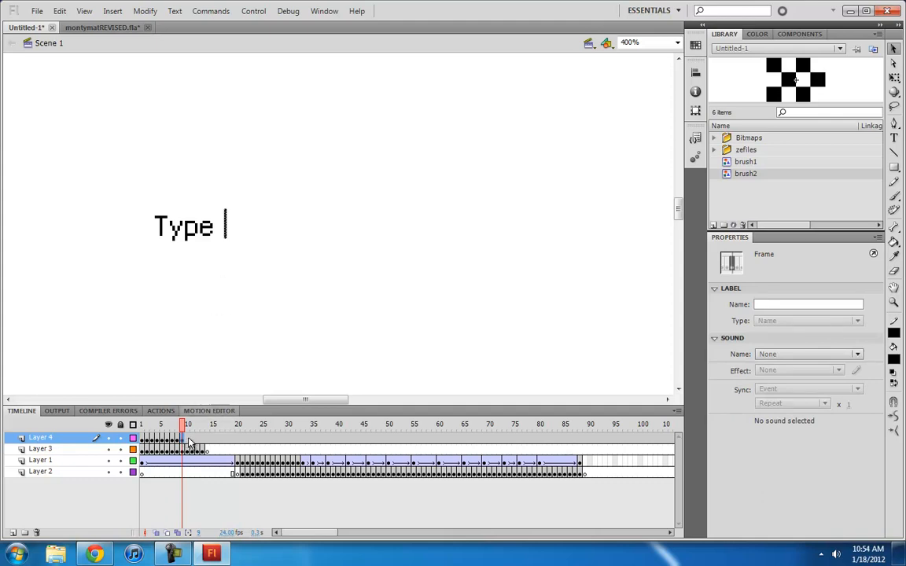
click(189, 440)
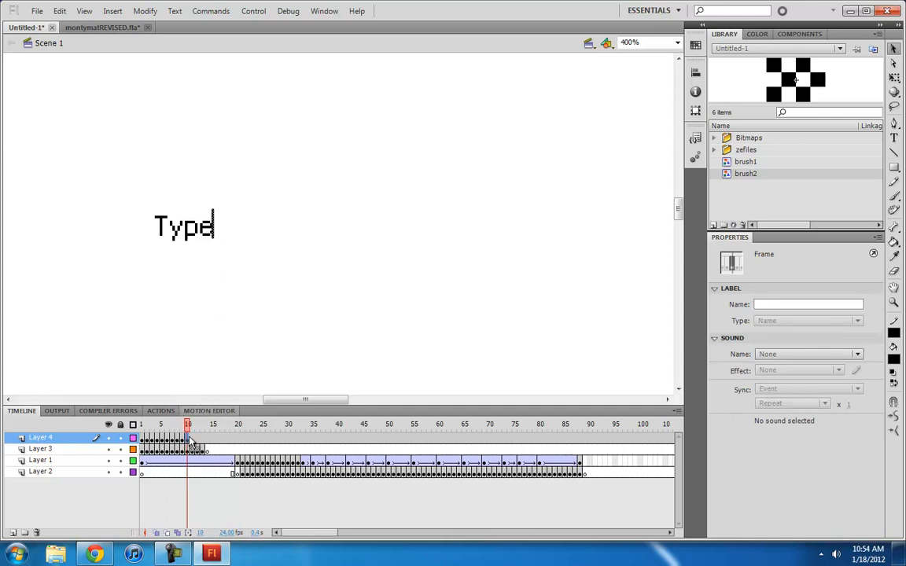
click(191, 440)
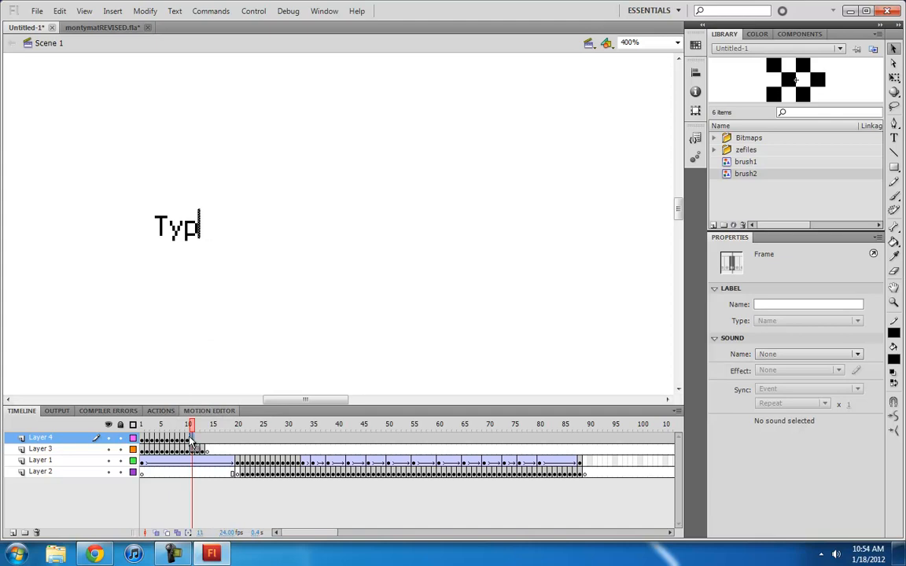
key(period)
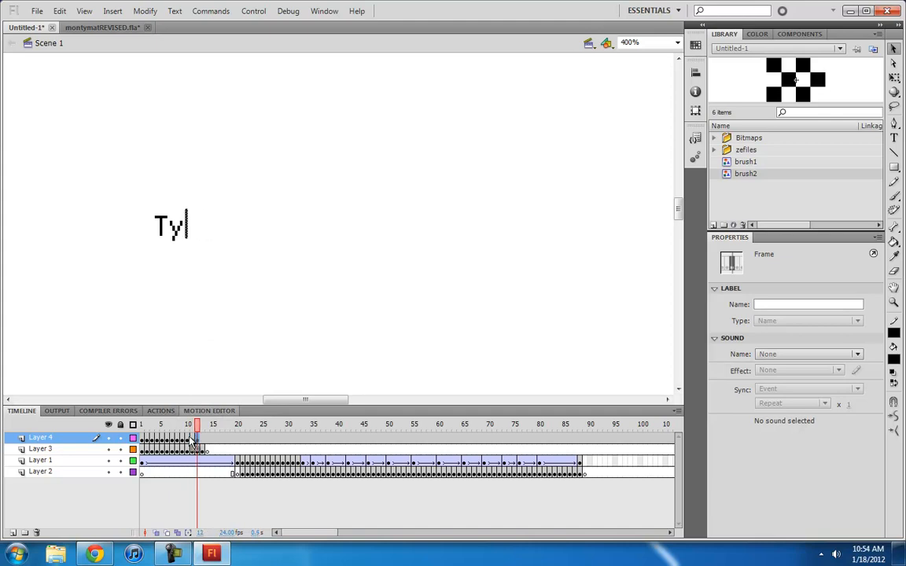
key(period)
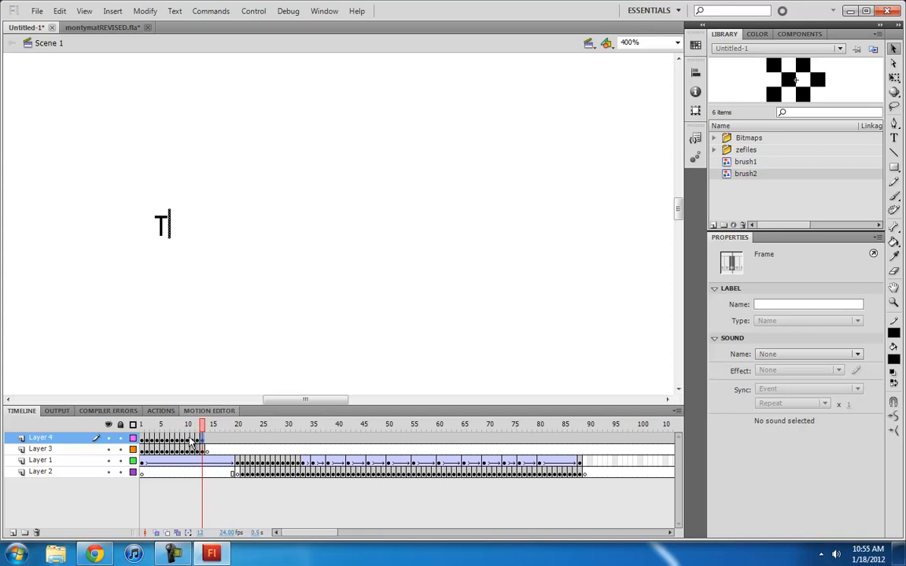
Check Layer 4's cursor position at frames 13 and 14, and play the text sequence back from frame 1.
key(period)
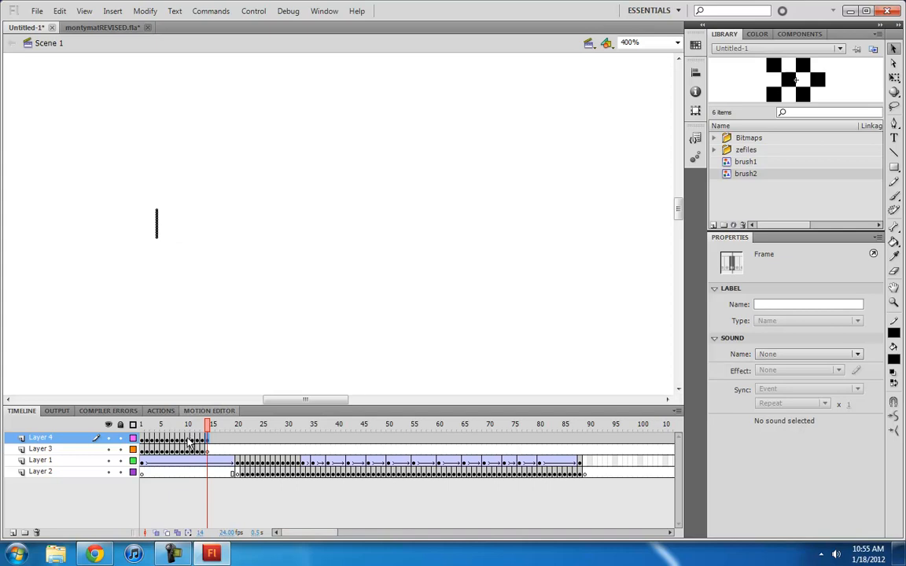
click(205, 442)
key(period)
key(comma)
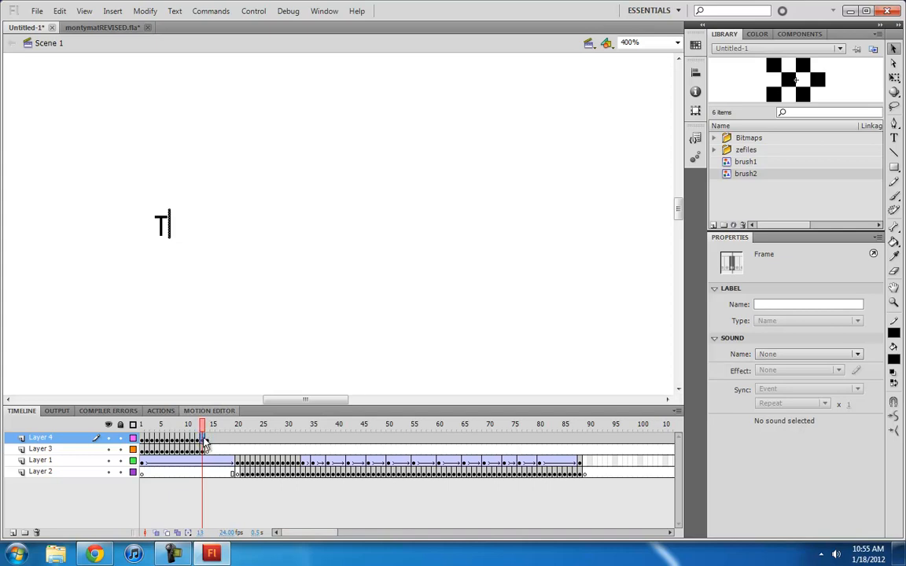
key(period)
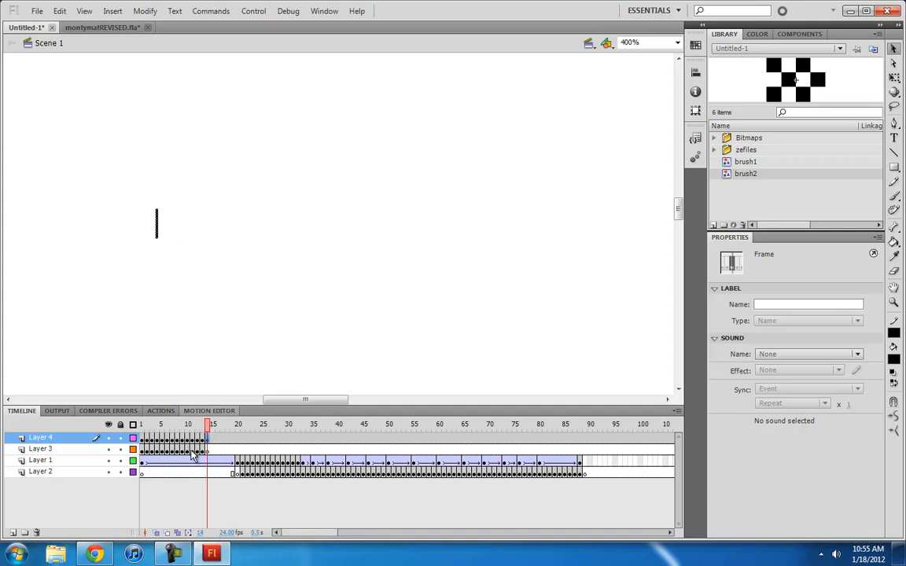
click(144, 442)
key(Return)
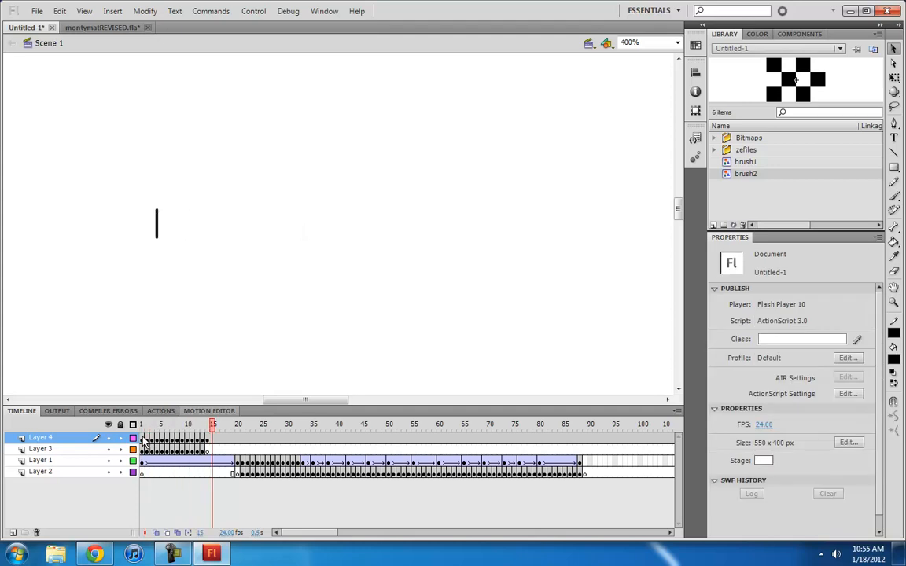
click(147, 442)
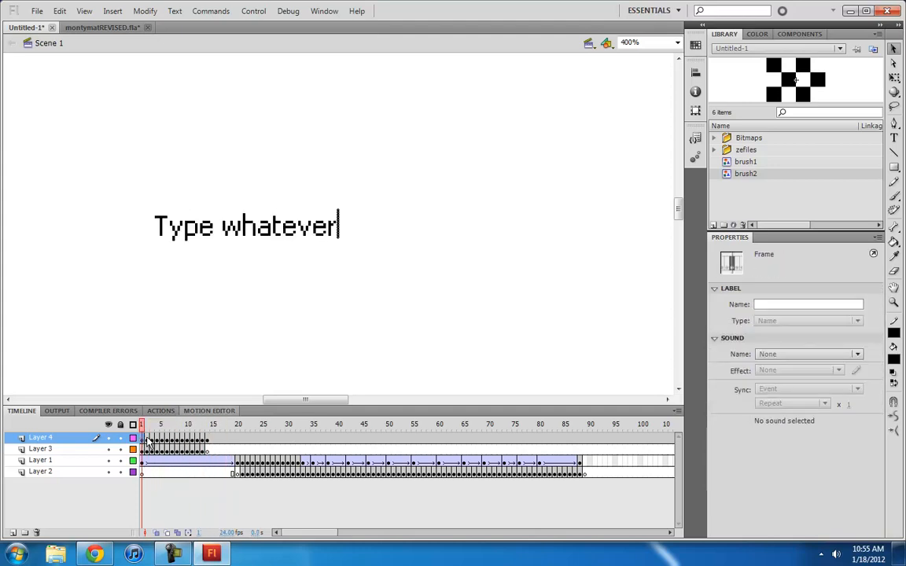
Try to reverse the order of frames 1 to 14 on Layers 3 and 4.
click(209, 445)
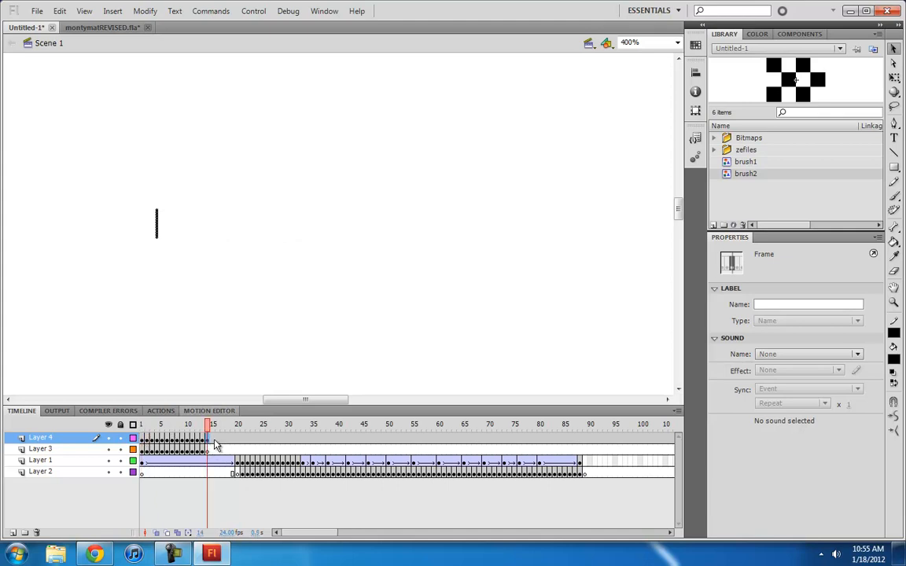
click(213, 440)
mouse_move(210, 445)
mouse_down()
mouse_move(202, 443)
mouse_move(625, 440)
mouse_move(142, 448)
mouse_up()
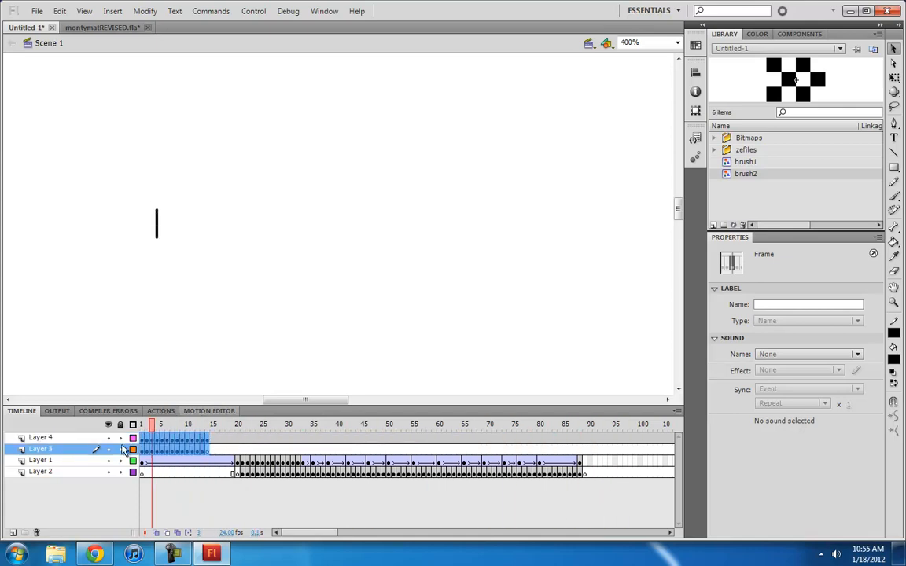
click(176, 10)
mouse_move(146, 16)
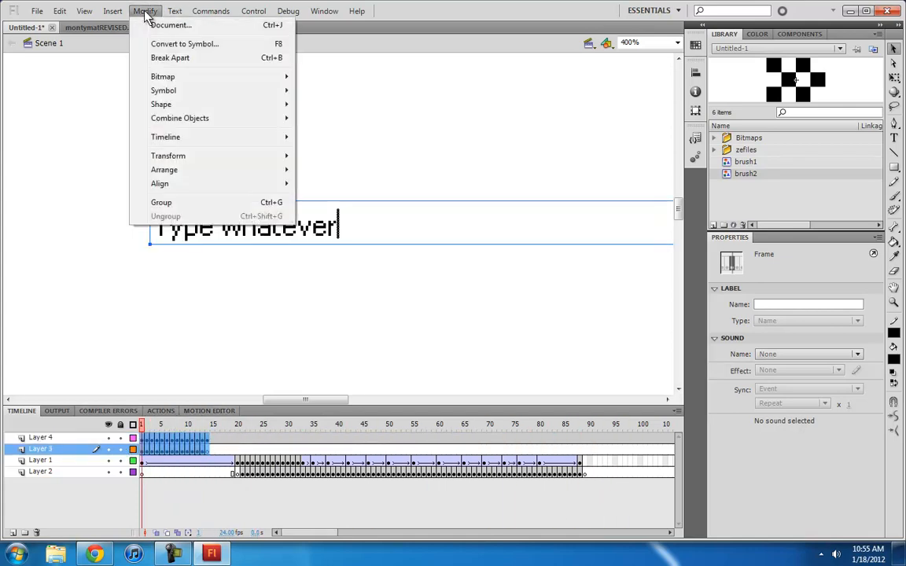
mouse_move(174, 143)
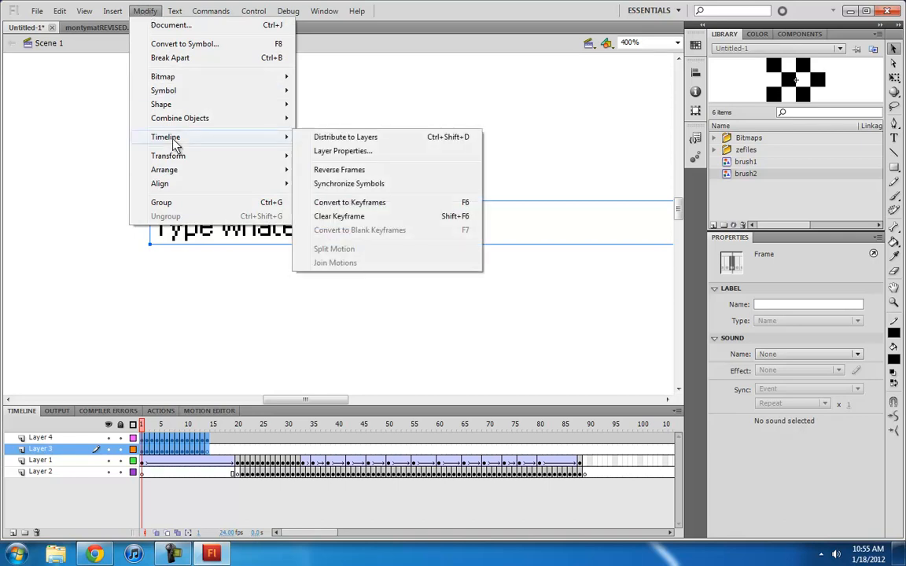
click(354, 171)
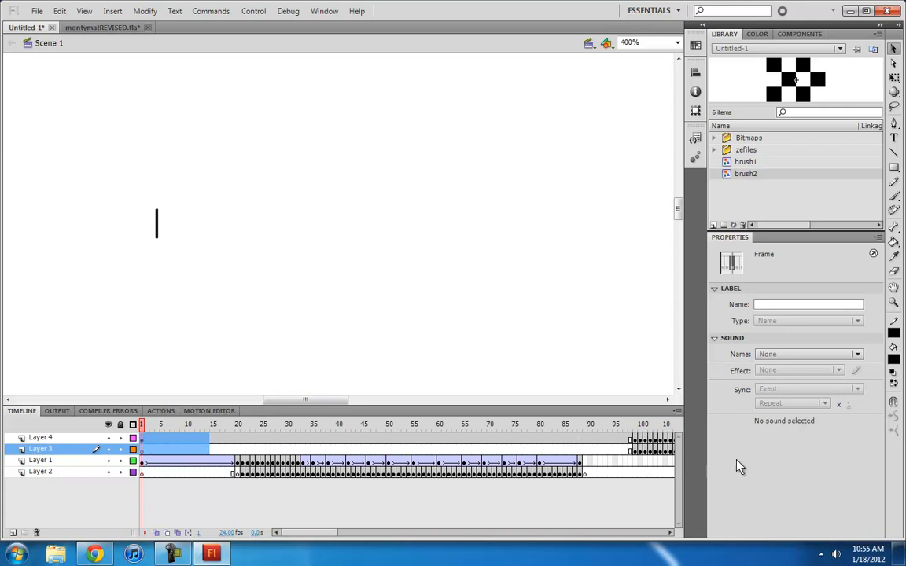
drag(636, 443, 598, 452)
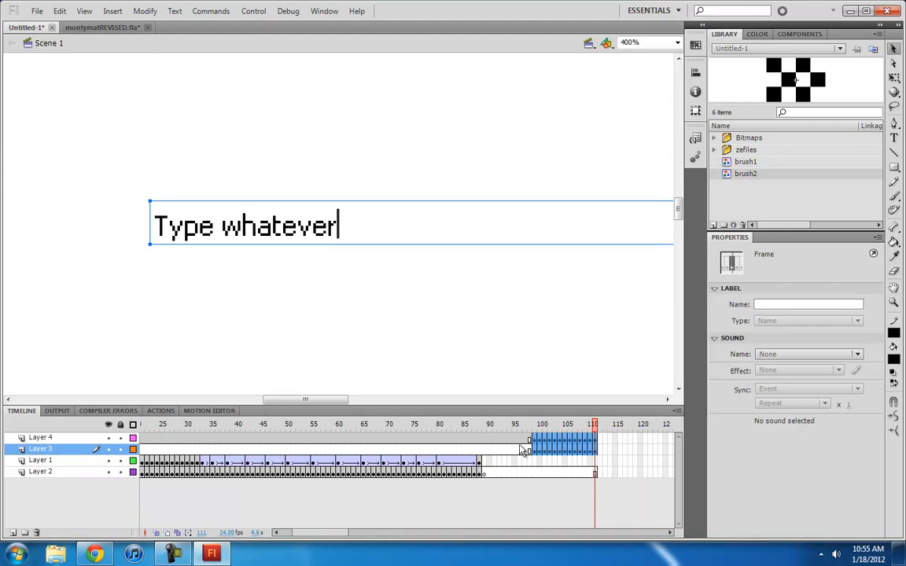
drag(523, 450, 146, 448)
Insert blank keyframes at frame 15 of Layers 4 and 3 to end both sequences.
click(213, 438)
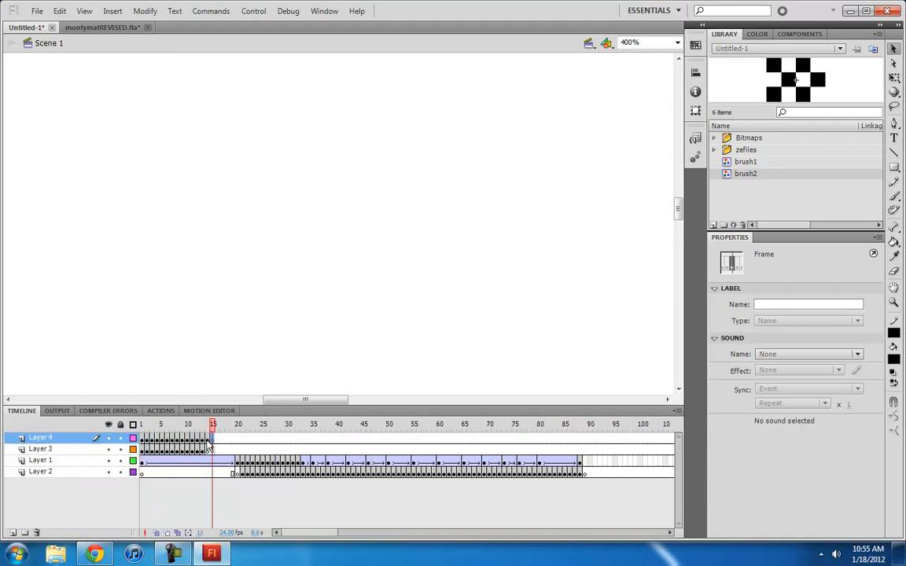
drag(210, 444, 154, 450)
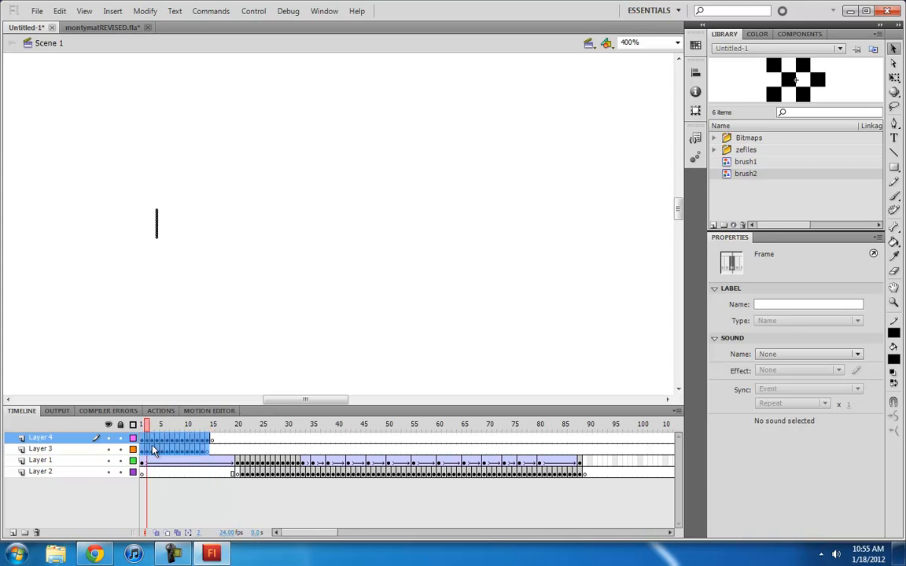
click(212, 450)
Reverse the order of frames 1 to 14 on Layers 3 and 4 together.
drag(210, 445, 143, 449)
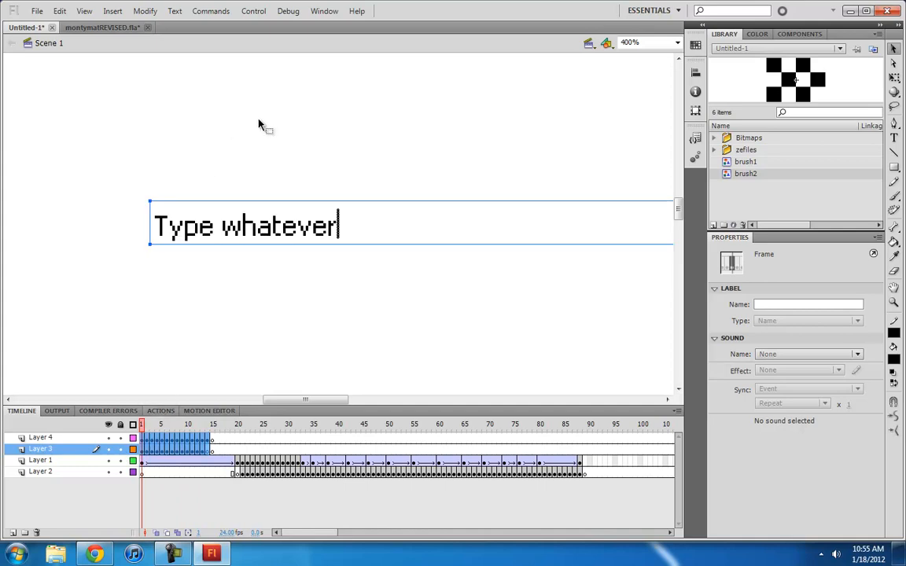
click(206, 12)
mouse_move(145, 11)
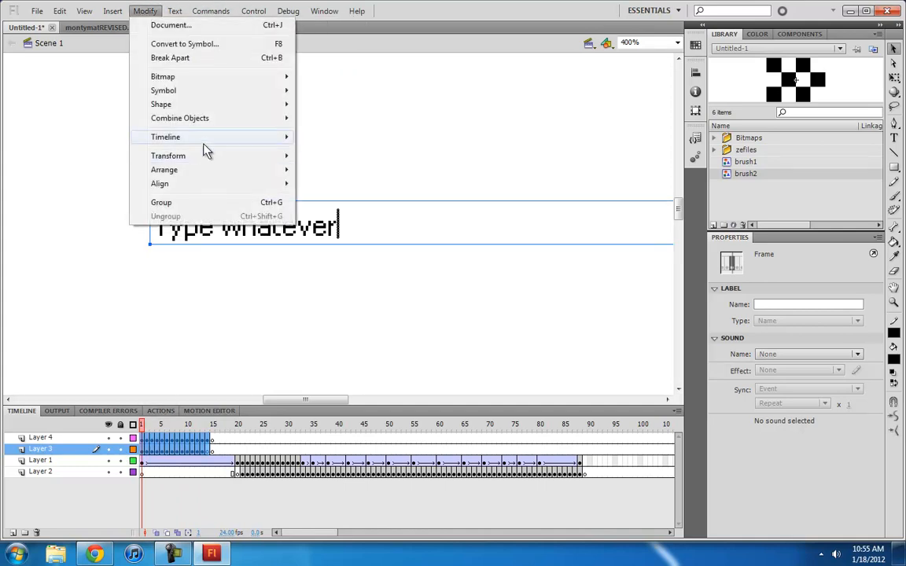
mouse_move(182, 134)
click(339, 170)
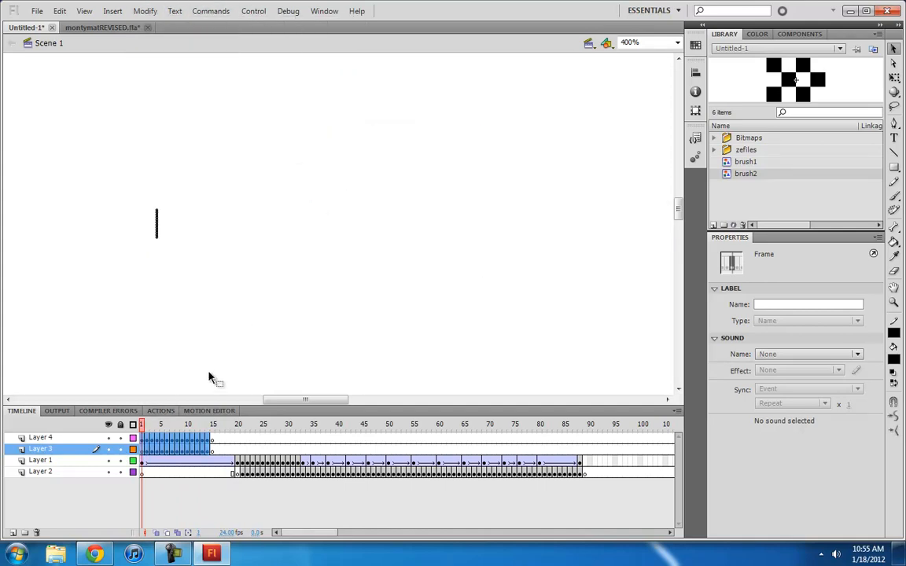
Play the reversed typing animation twice from frame 1.
click(152, 438)
click(144, 442)
key(Return)
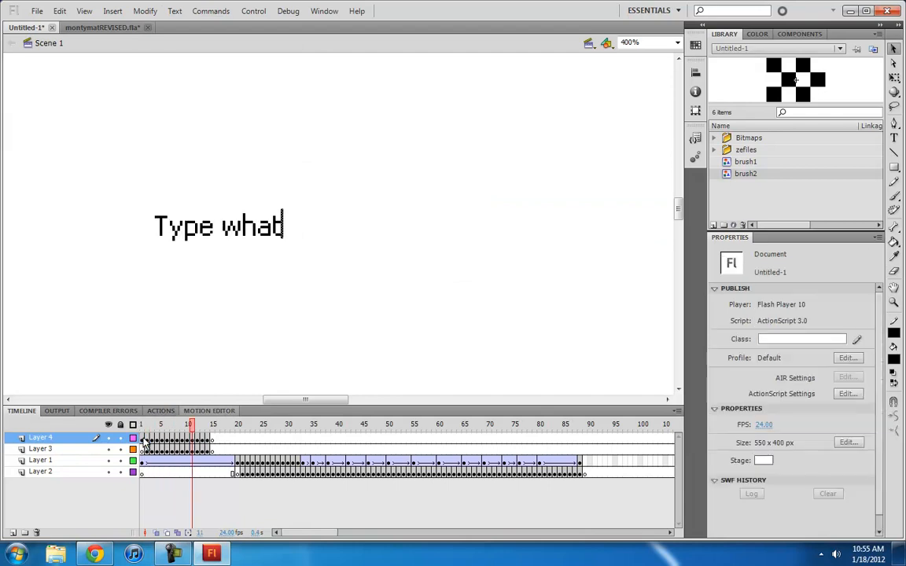
click(144, 442)
key(Return)
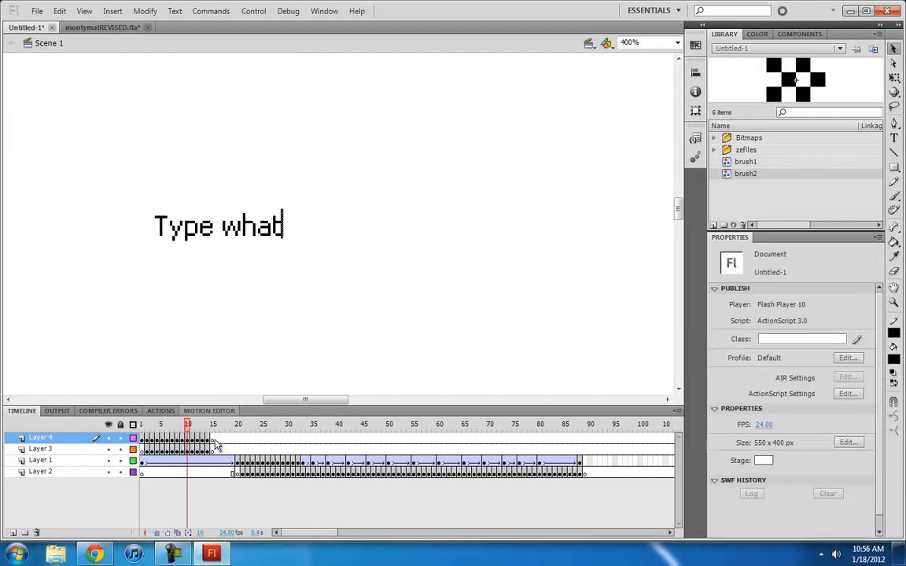
Clear the blank keyframes at frame 15 of Layers 3 and 4, and return to frame 1.
click(199, 451)
click(211, 440)
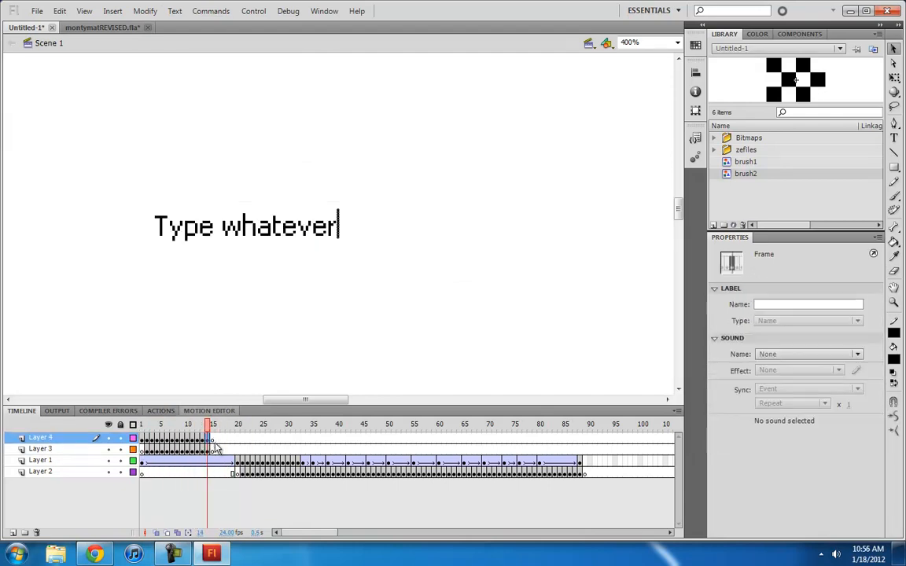
click(213, 449)
right_click(212, 449)
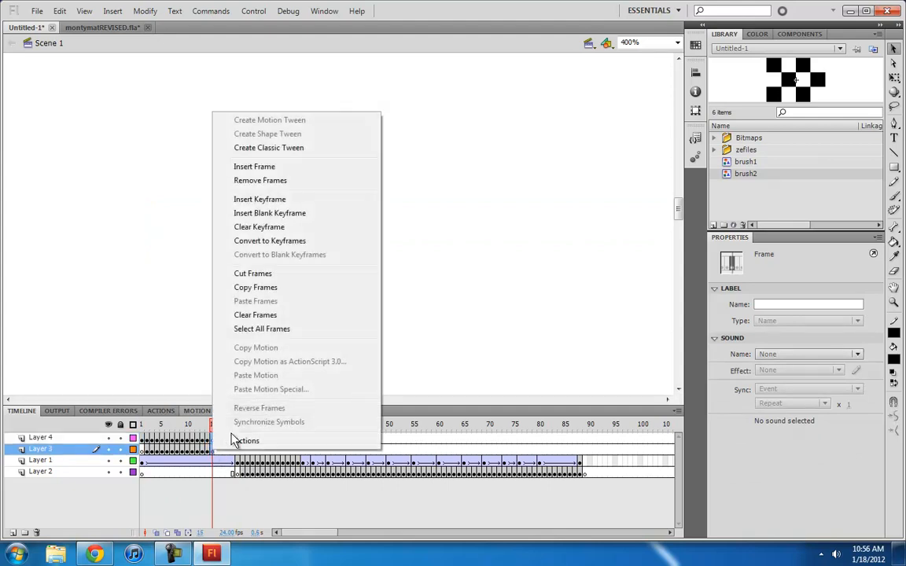
click(260, 227)
click(193, 438)
mouse_move(193, 438)
mouse_down()
mouse_move(239, 438)
mouse_move(199, 446)
mouse_up()
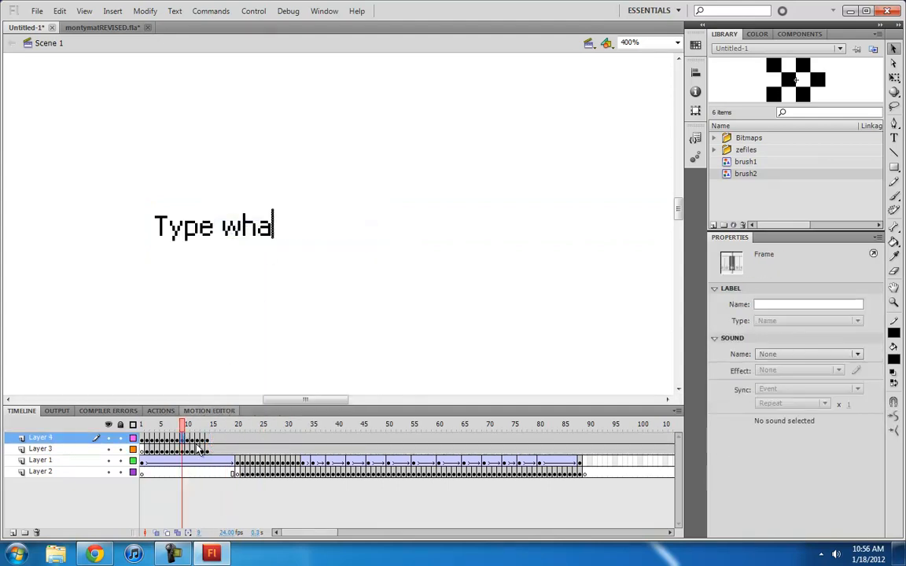
click(144, 439)
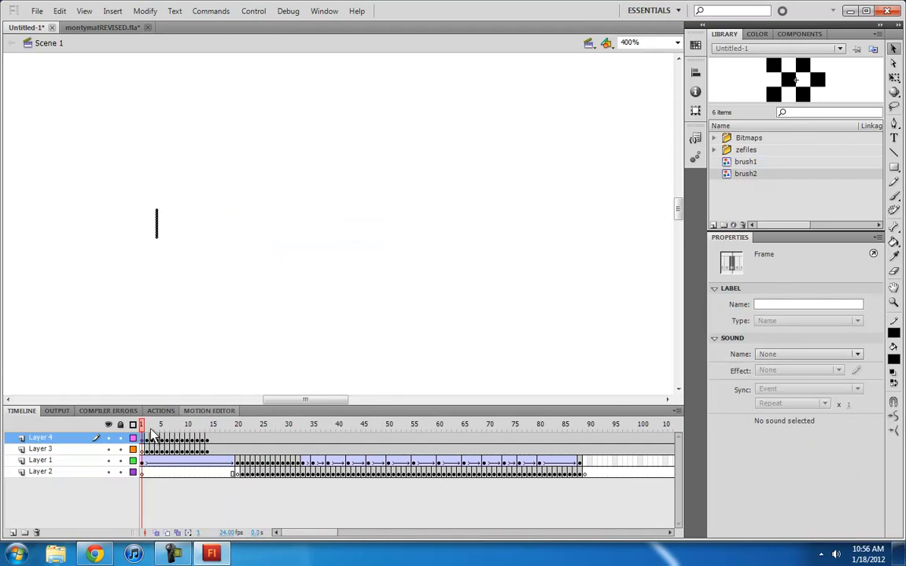
Switch to montymatREVISED.fla and scrub through its animation of "victim" being typed into the Convert to Symbol dialog.
click(93, 29)
key(F8)
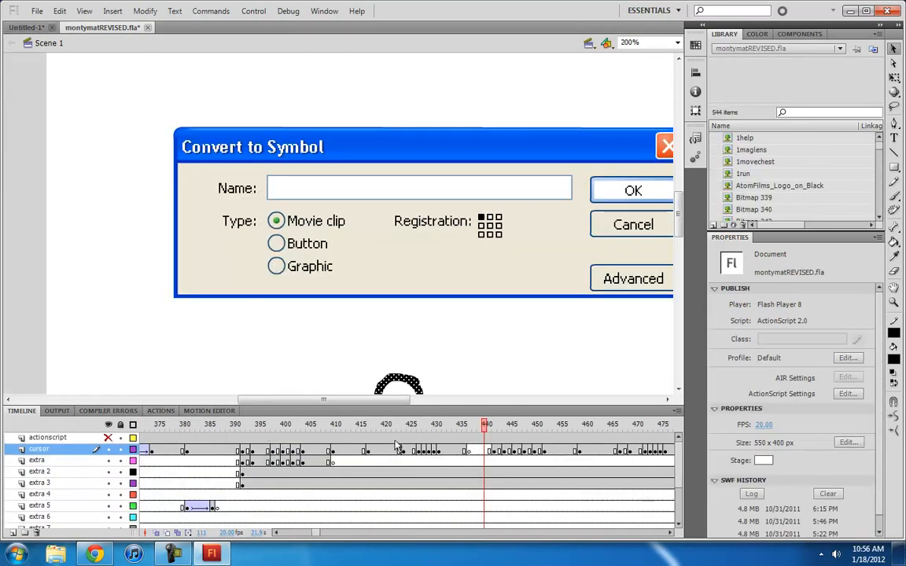
text(victim)
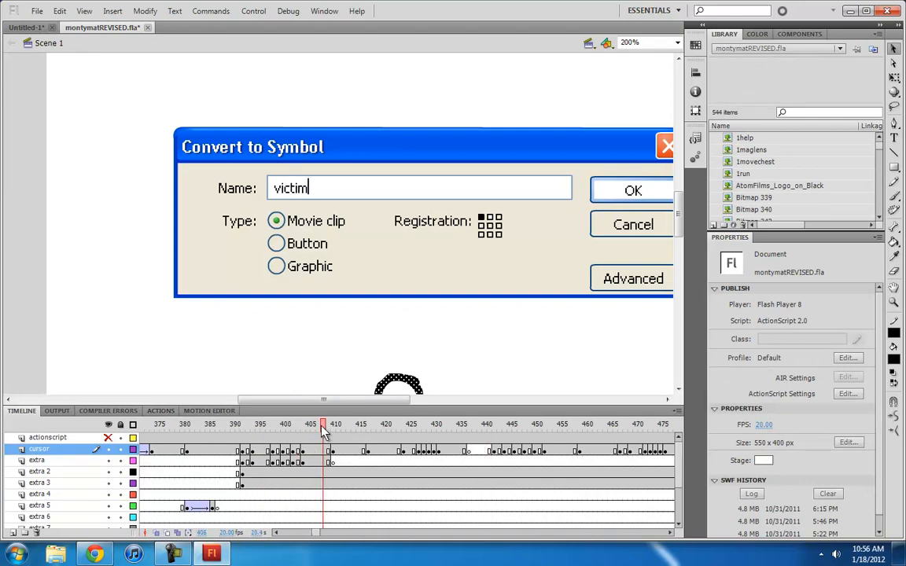
drag(323, 431, 336, 431)
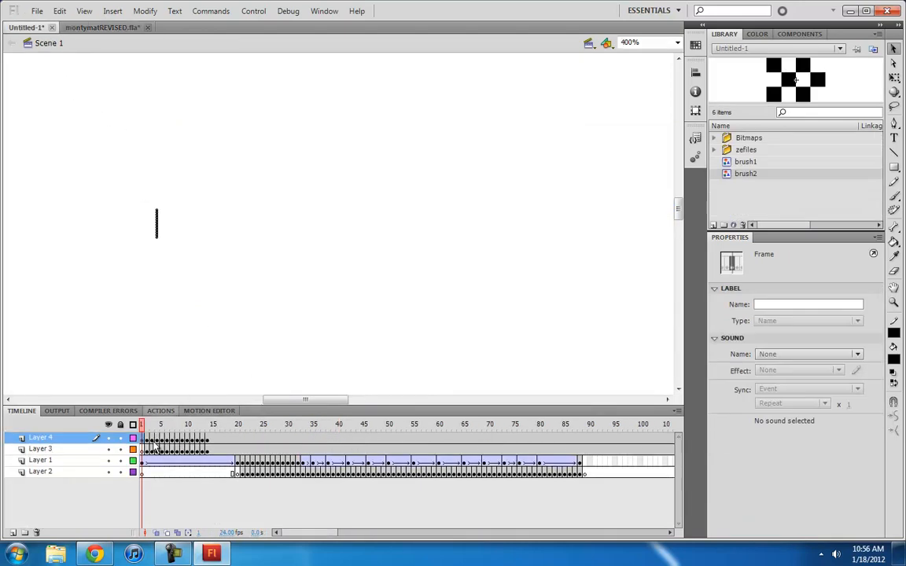
mouse_move(141, 431)
mouse_down()
mouse_move(193, 431)
mouse_move(142, 431)
mouse_up()
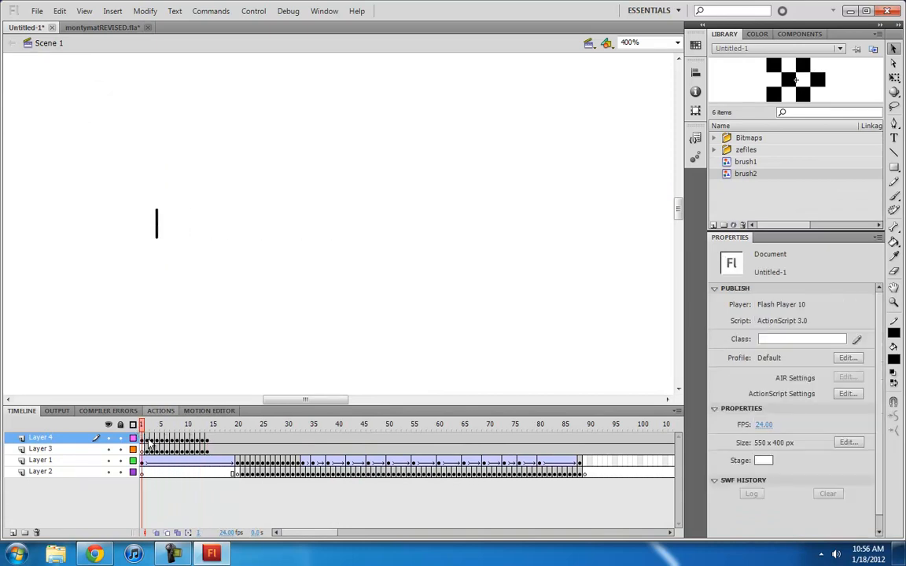
click(180, 473)
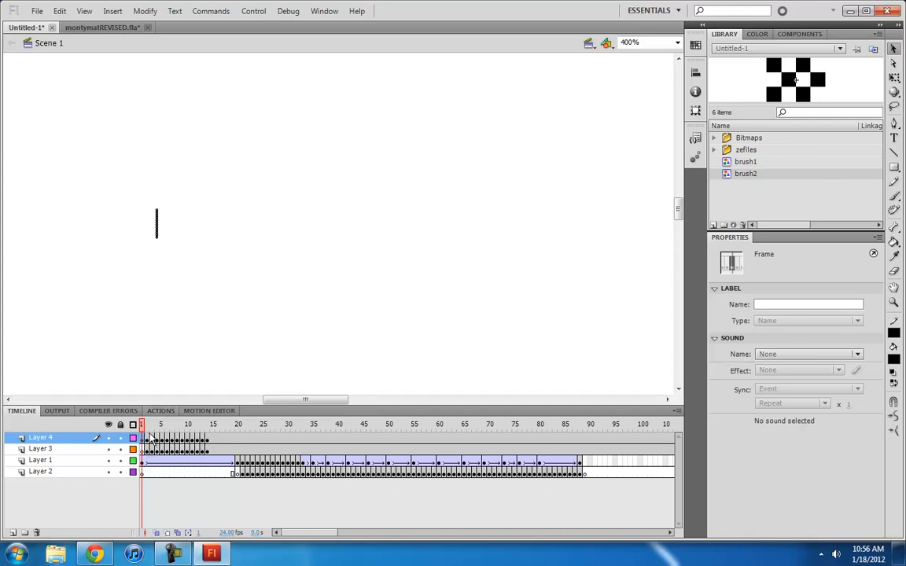
mouse_move(143, 429)
mouse_down()
mouse_move(226, 435)
mouse_move(139, 431)
mouse_up()
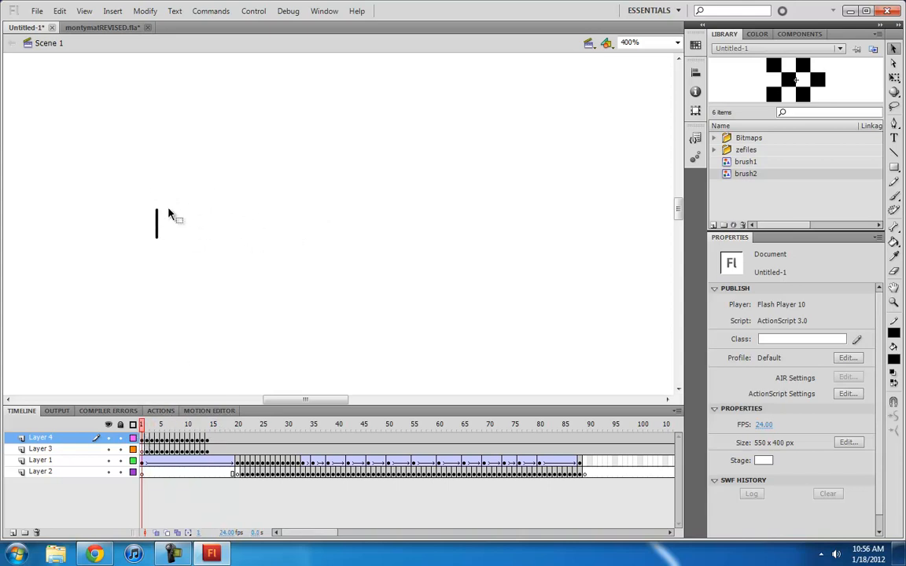
Extend each of the first 13 keyframes on Layers 3 and 4 by one frame, and play the slower typing from frame 1.
click(144, 440)
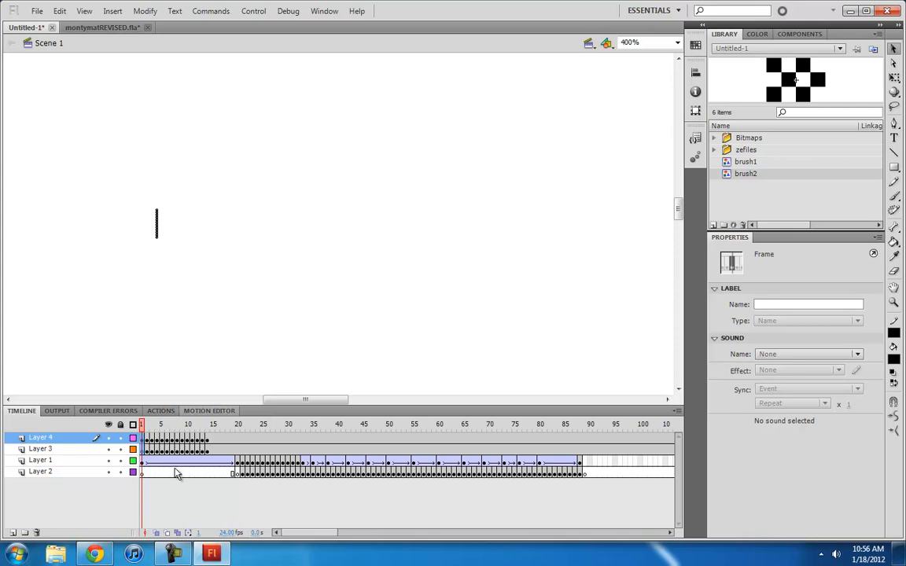
drag(148, 442, 262, 448)
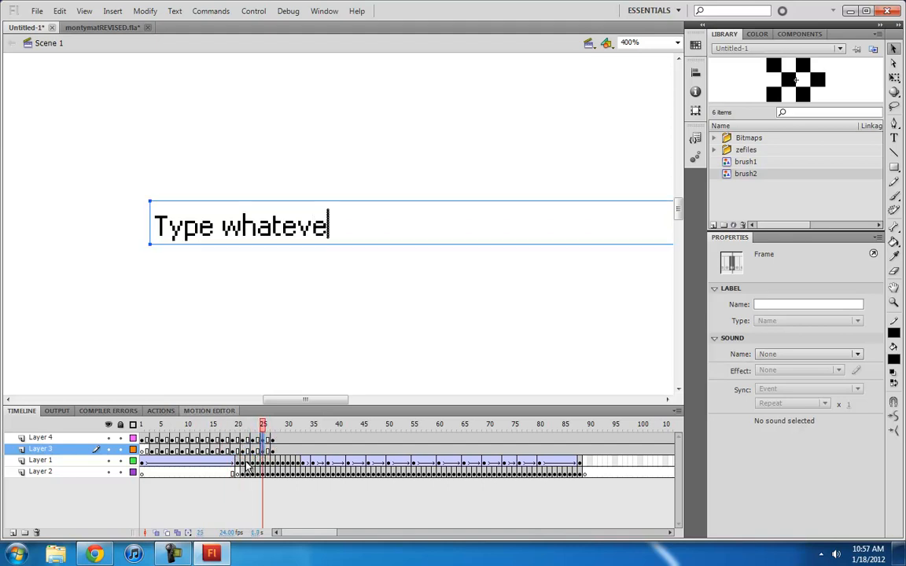
click(143, 441)
key(Return)
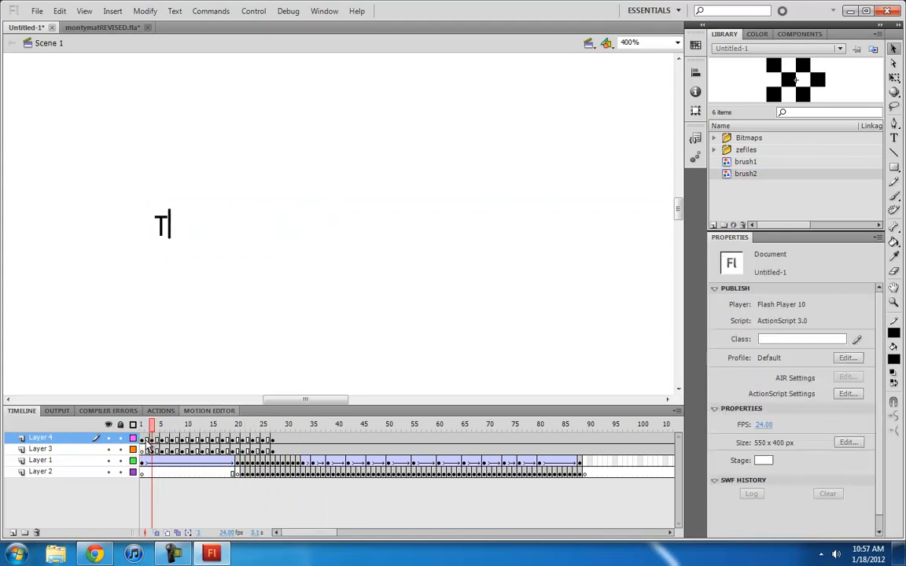
click(146, 447)
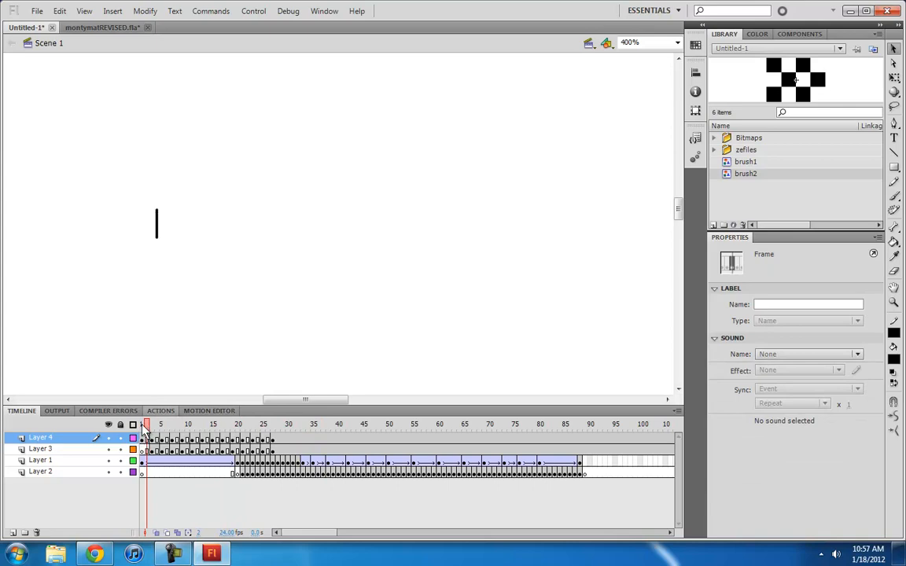
Insert ten frames after frame 1 on Layers 3 and 4 to hold the lone cursor before the typing.
drag(142, 435, 143, 450)
key(F5)
key(F5)
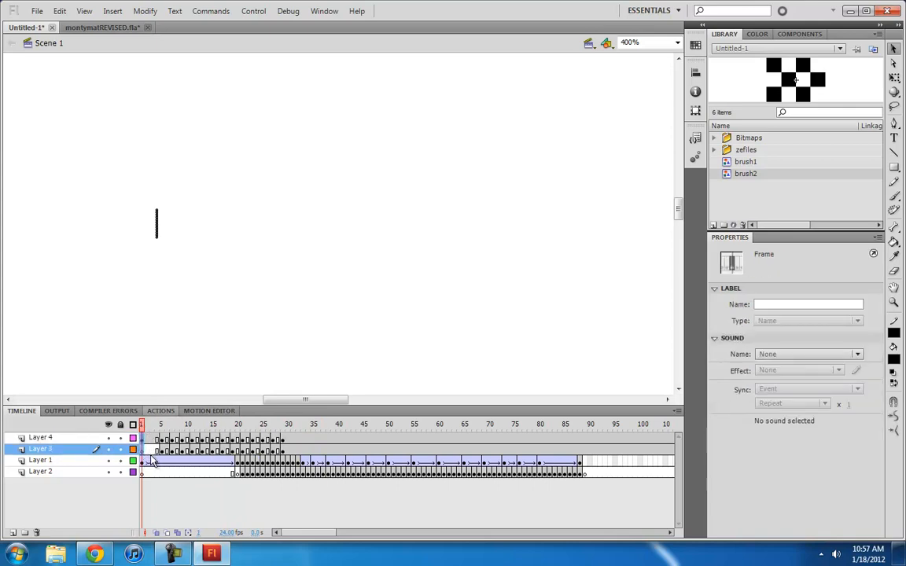
key(F5)
key(F5)
key(F5)
key(F5)
key(F5)
key(F5)
key(F5)
key(F5)
Lengthen the opening cursor hold on Layers 3 and 4 by six more frames.
click(164, 438)
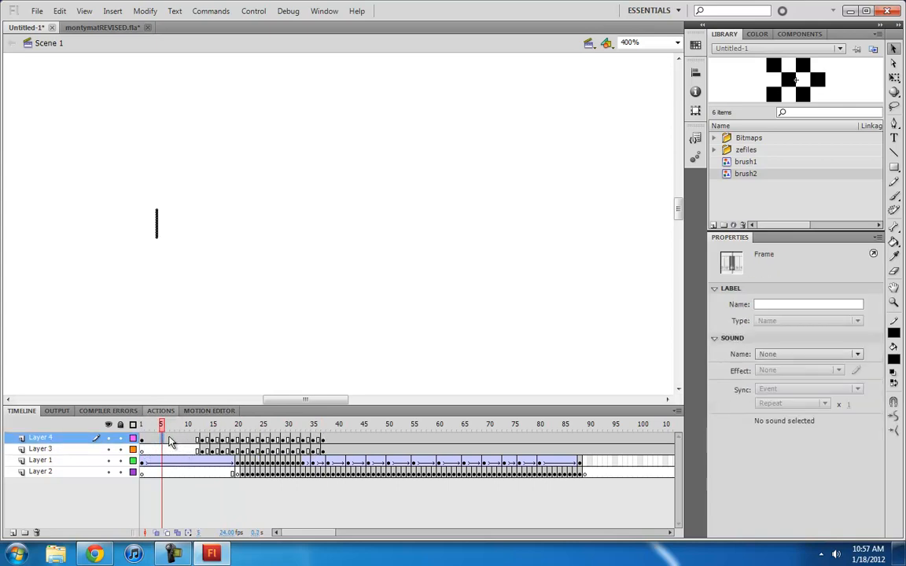
drag(143, 438, 143, 450)
key(F5)
key(F5)
key(F5)
key(F5)
key(F5)
key(F5)
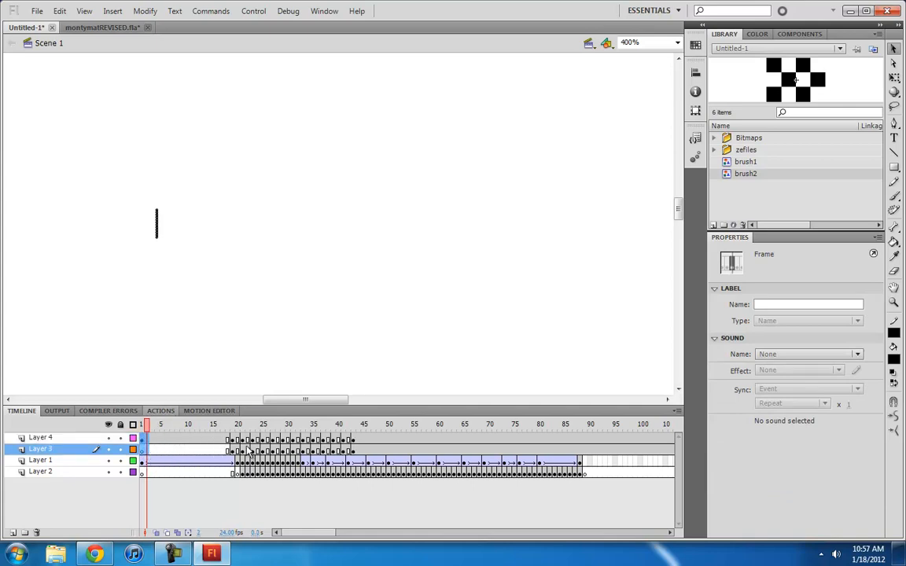
Insert a blank keyframe at frame 15 on Layer 4 to blink the cursor off, and play from frame 1.
click(166, 435)
drag(176, 427, 202, 437)
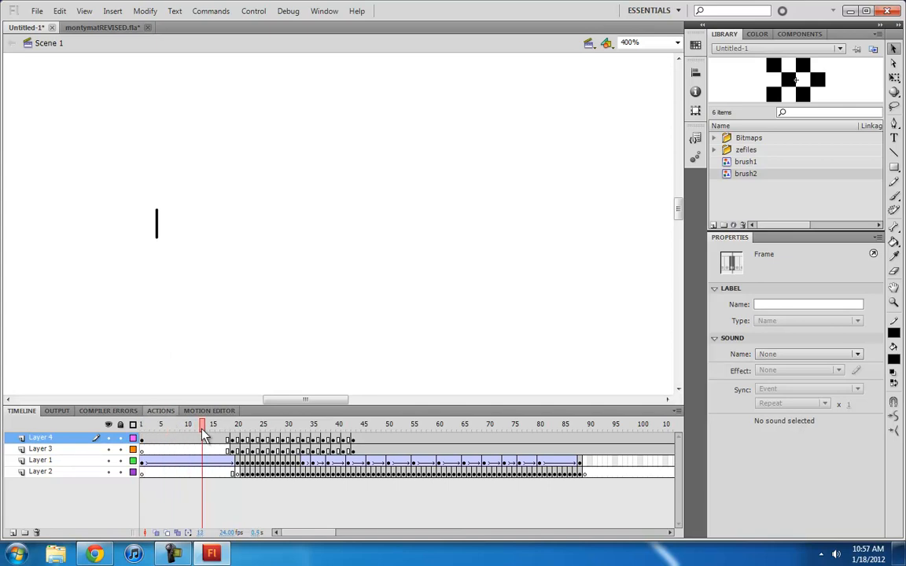
click(210, 439)
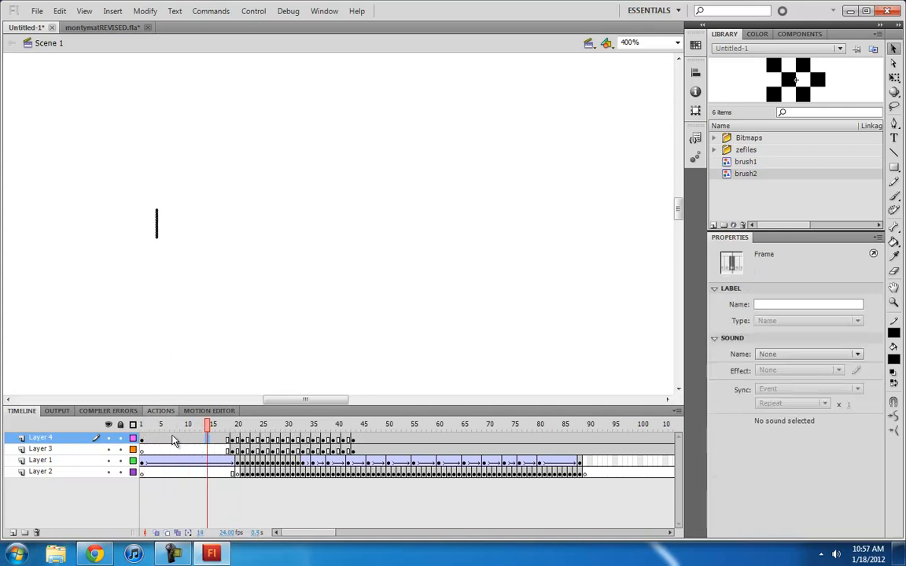
click(213, 440)
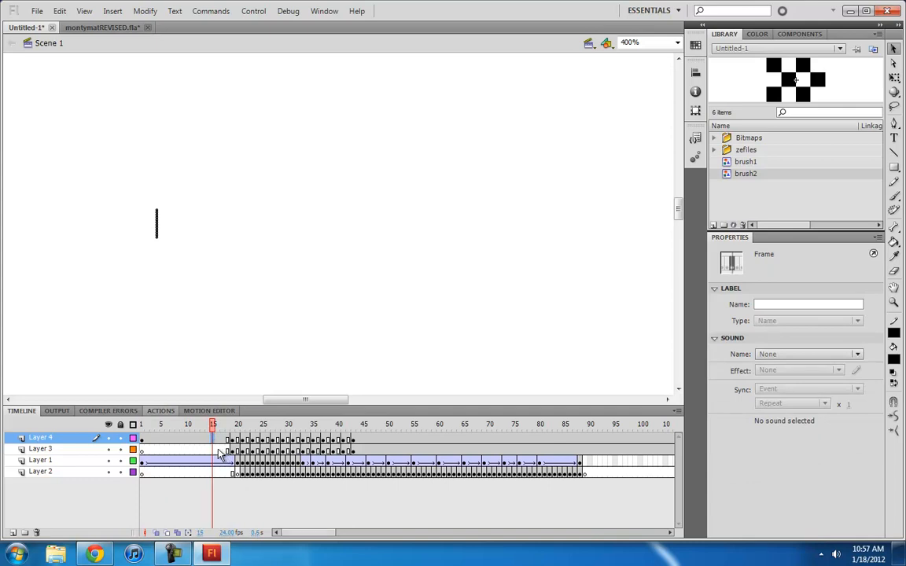
key(F7)
click(144, 443)
key(Return)
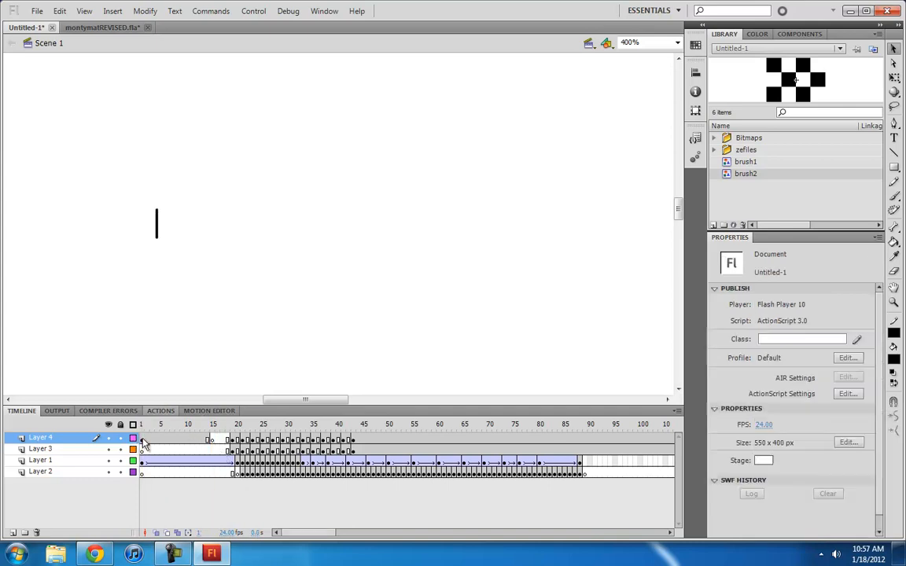
Move Layer 4's blank keyframe from frame 15 to frame 12 and replay the animation from the start.
click(210, 441)
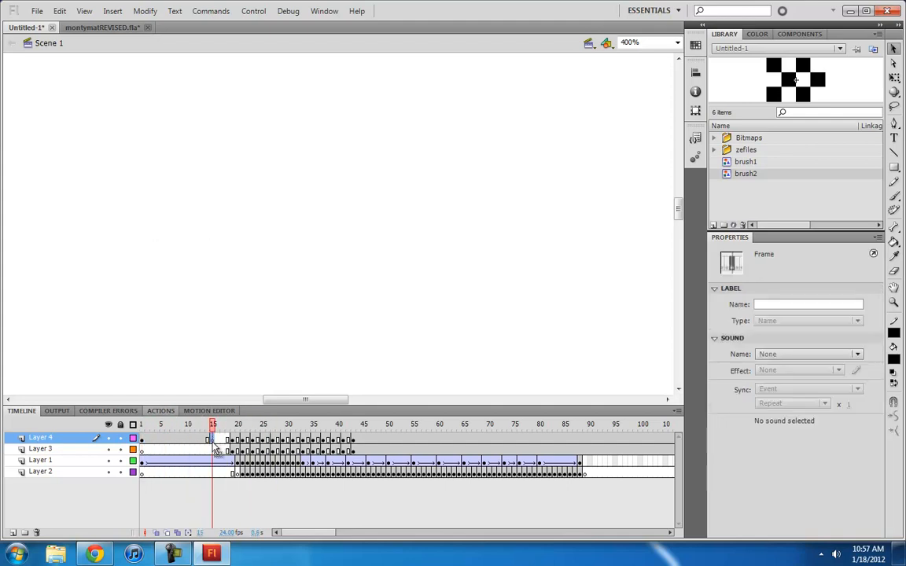
drag(210, 440, 197, 442)
click(142, 443)
key(Return)
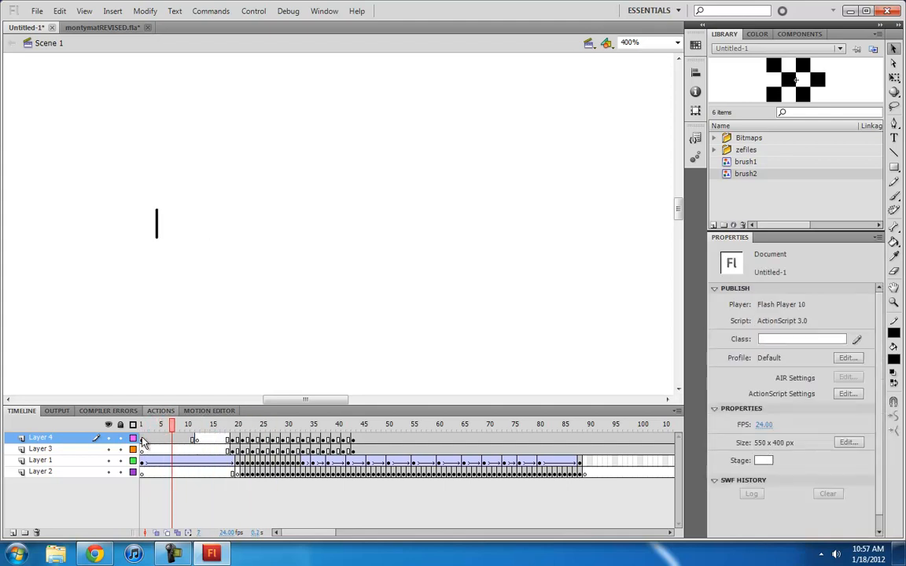
Copy the opening lone-cursor frames of Layers 3 and 4 to frame 18, just before the "T", and play from frame 1.
click(234, 447)
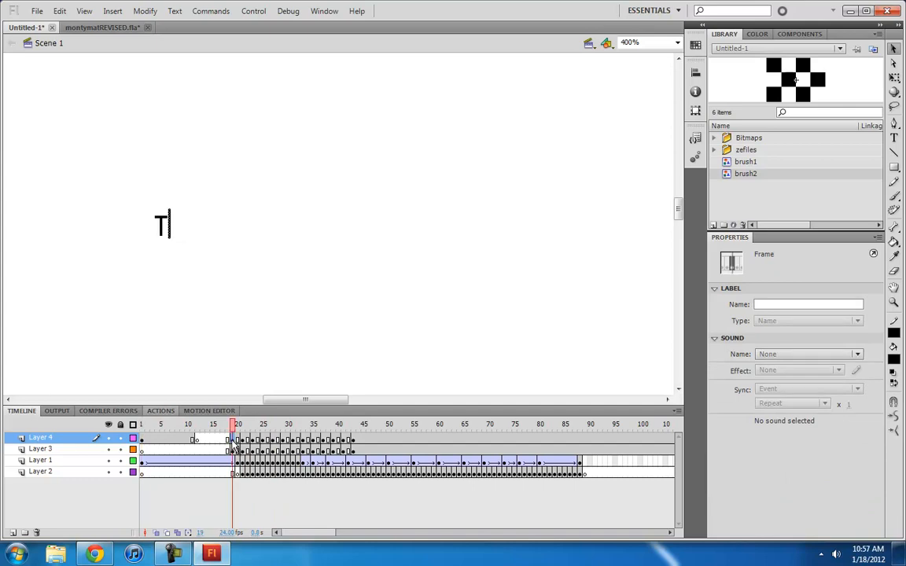
drag(195, 444, 170, 446)
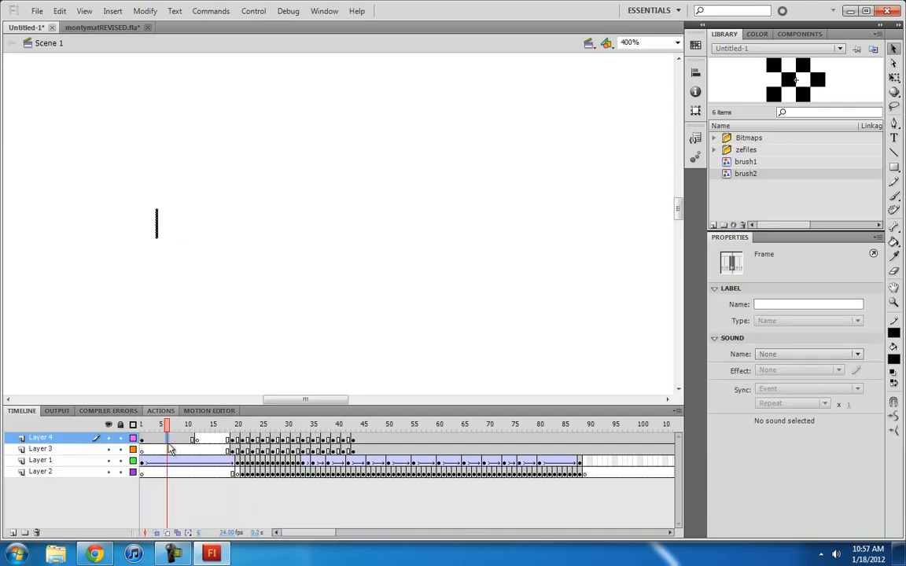
click(231, 447)
drag(234, 429, 231, 430)
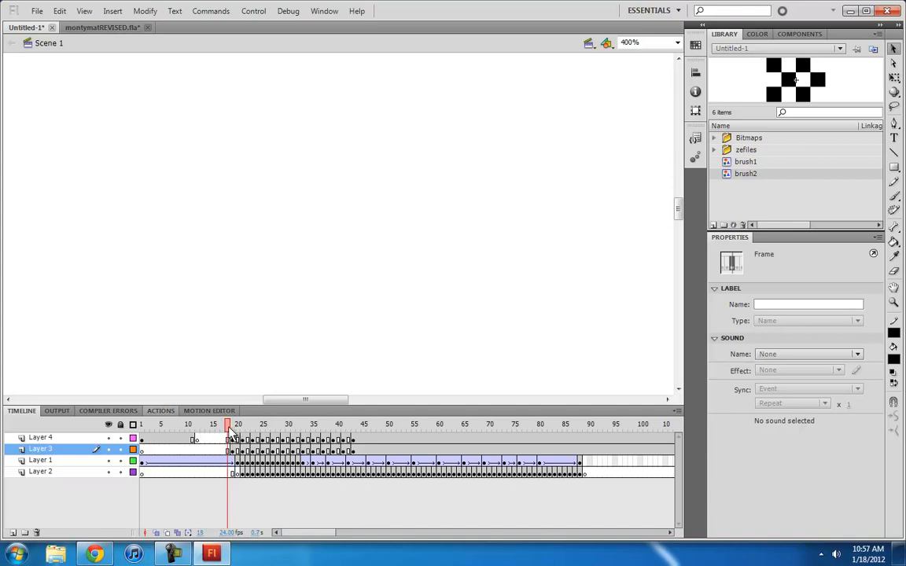
key(.)
key(.)
click(184, 447)
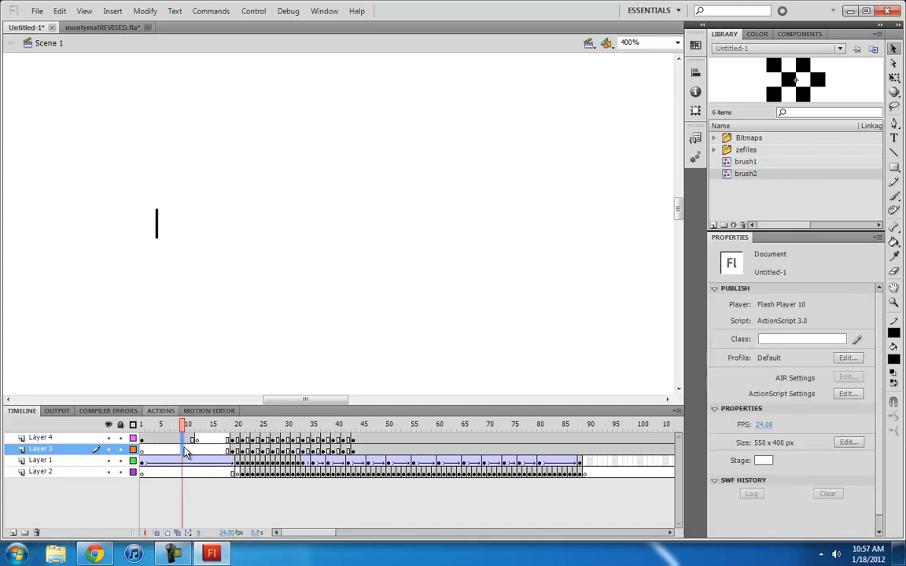
click(185, 453)
drag(185, 452, 230, 452)
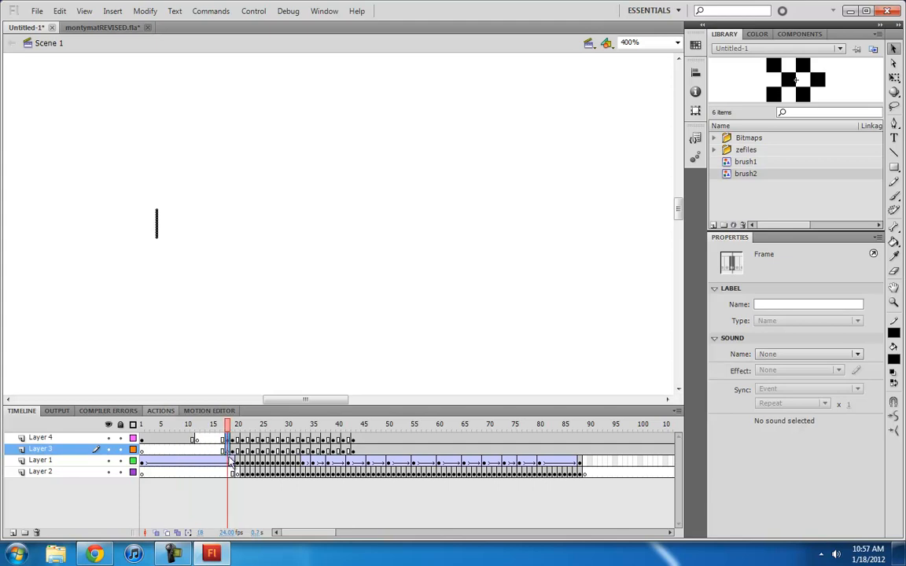
click(143, 439)
key(Return)
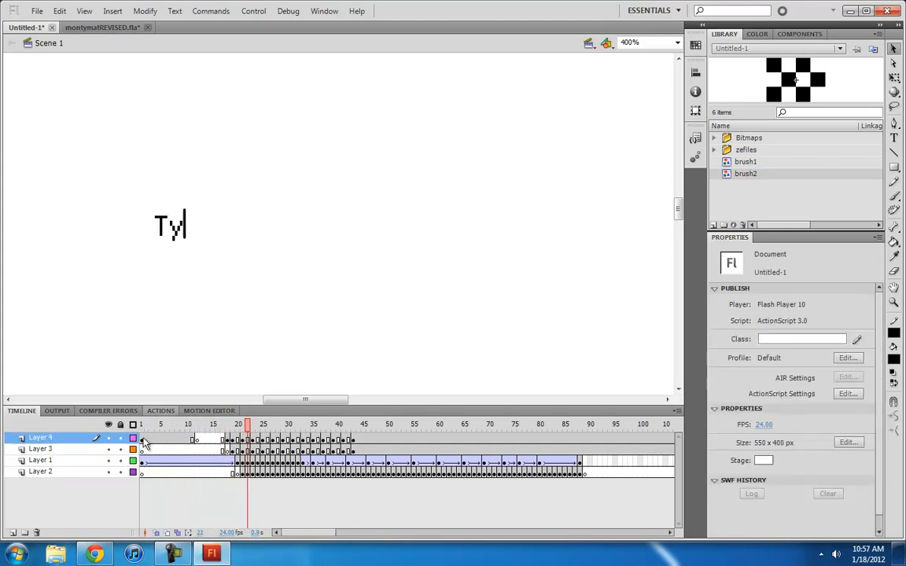
Vary the typing rhythm on Layers 3 and 4 by adding one frame at each of frames 27, 37, 44 and 21.
click(144, 440)
click(229, 440)
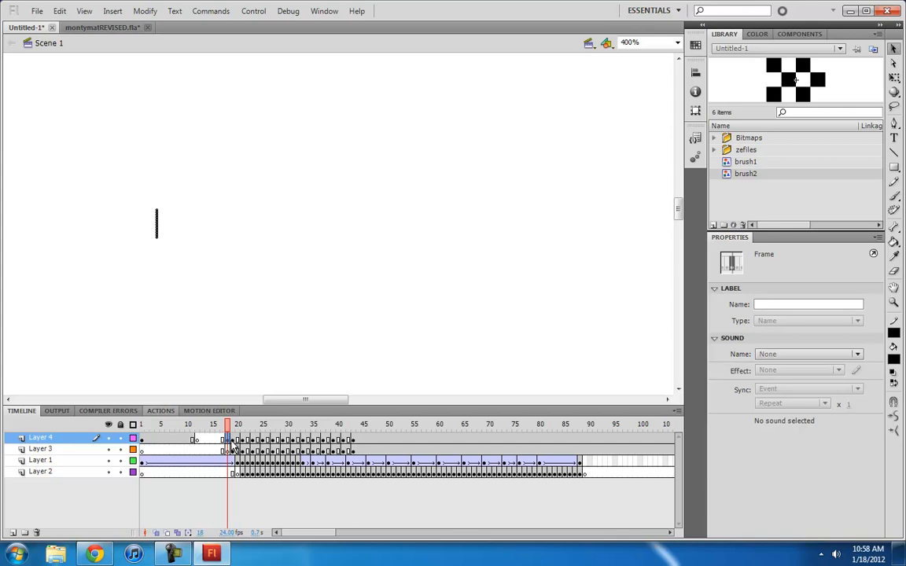
drag(233, 430, 275, 434)
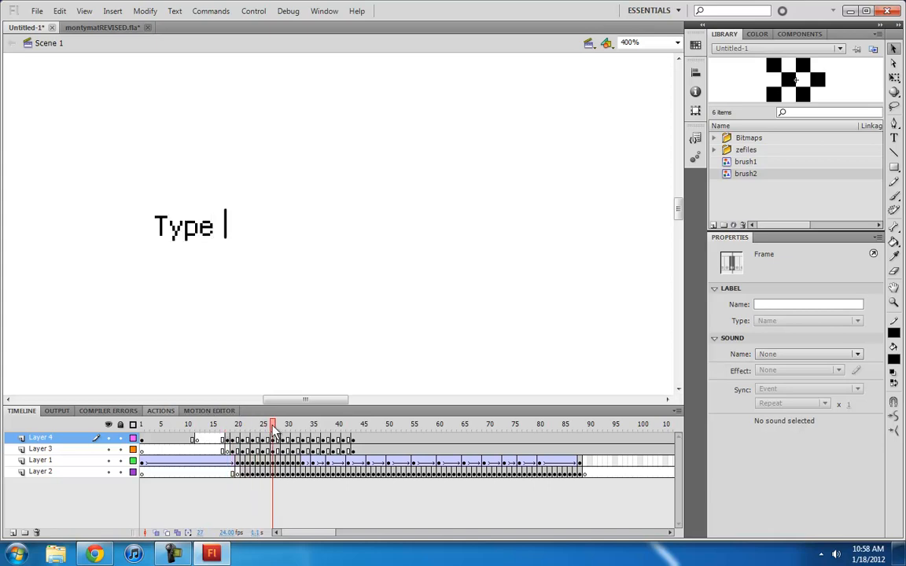
click(275, 450)
key(F5)
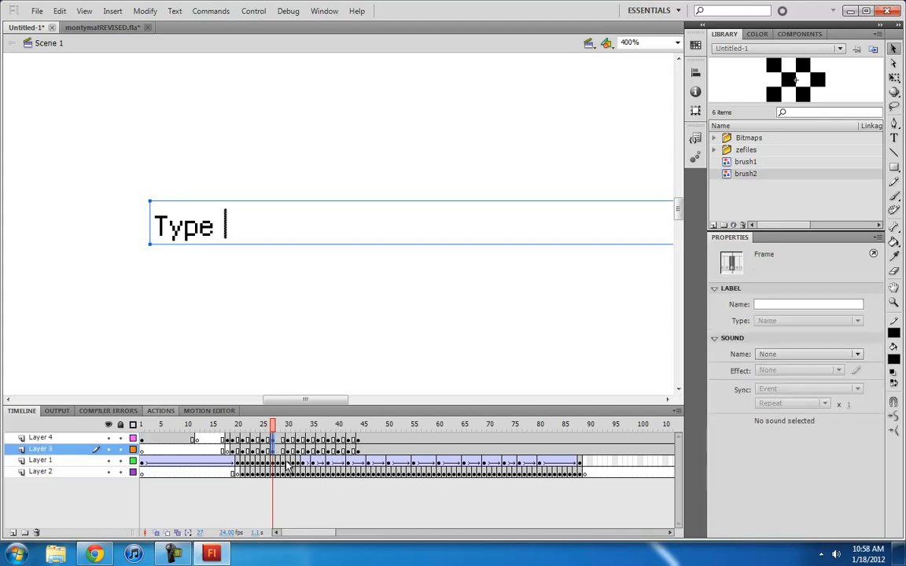
drag(282, 432, 322, 454)
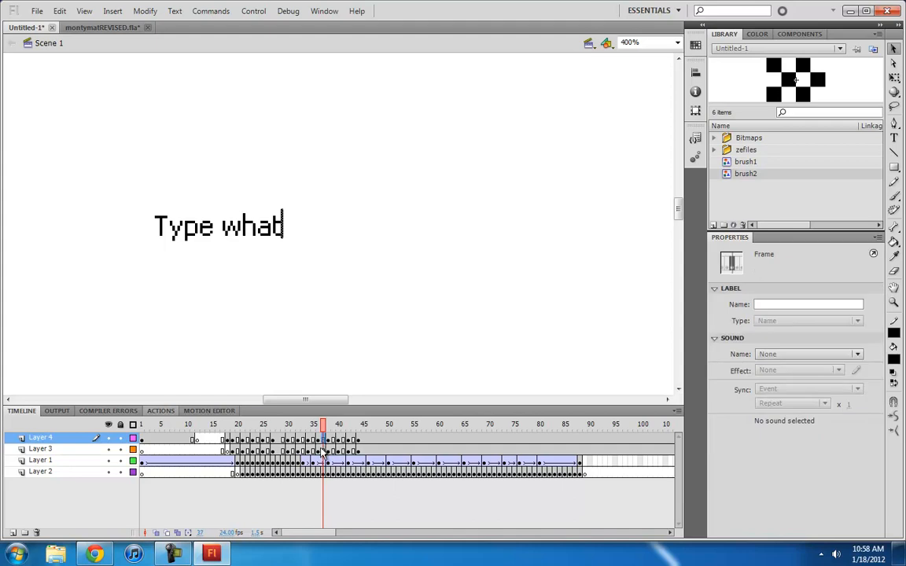
click(326, 450)
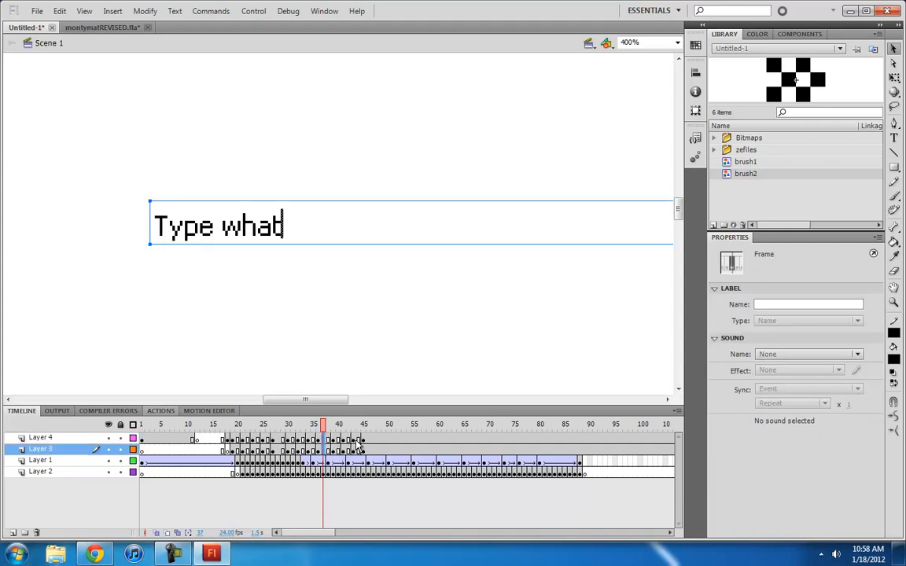
click(358, 447)
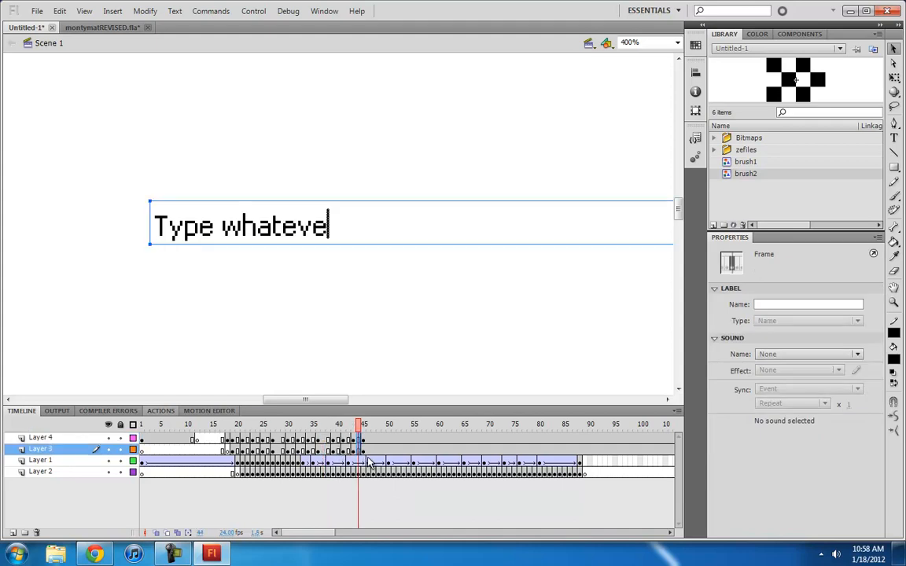
drag(228, 450, 249, 455)
Play the retimed typing from frame 18 and from frame 1 to check its rhythm.
click(232, 451)
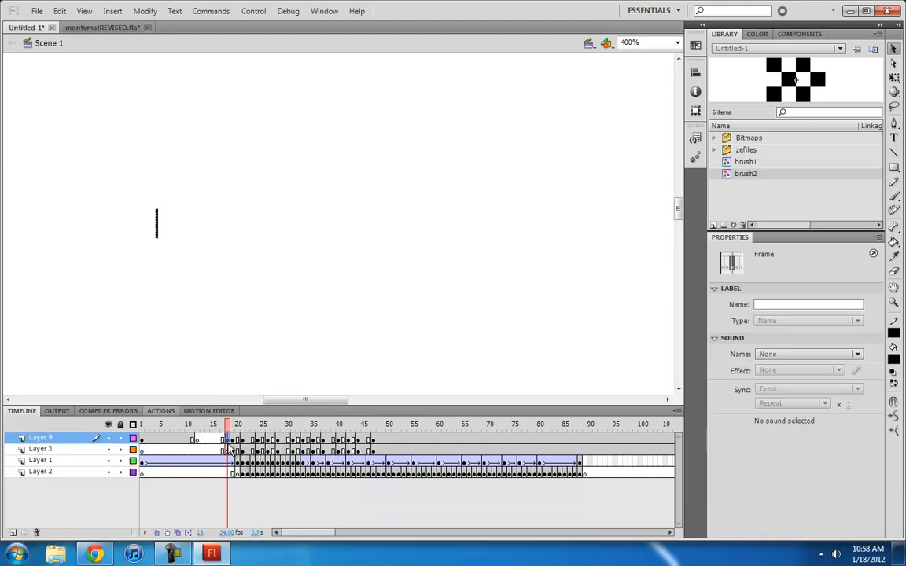
key(Return)
click(229, 450)
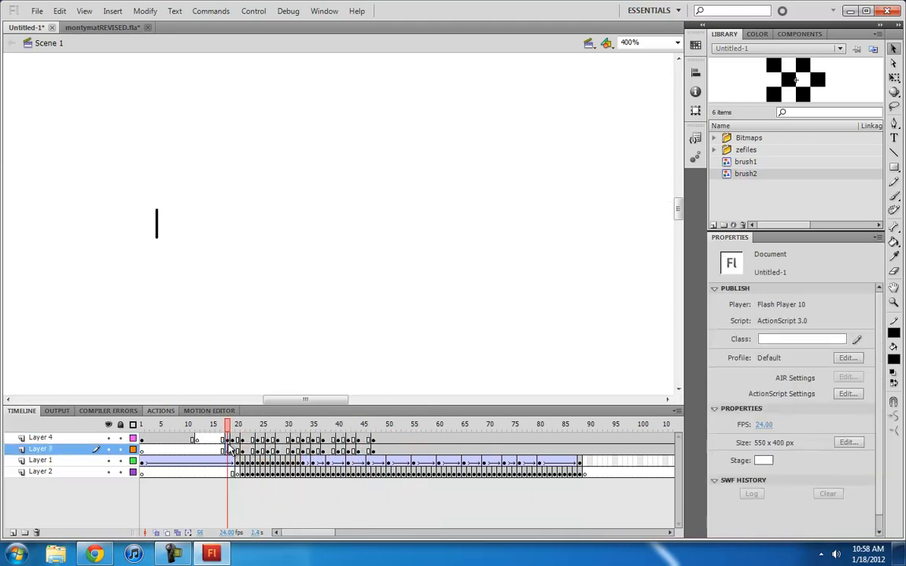
key(Return)
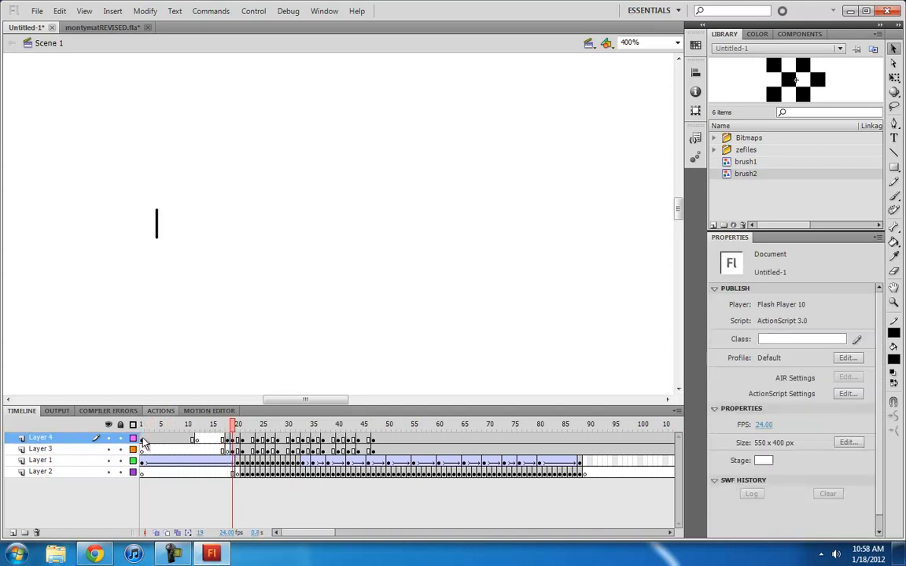
click(143, 442)
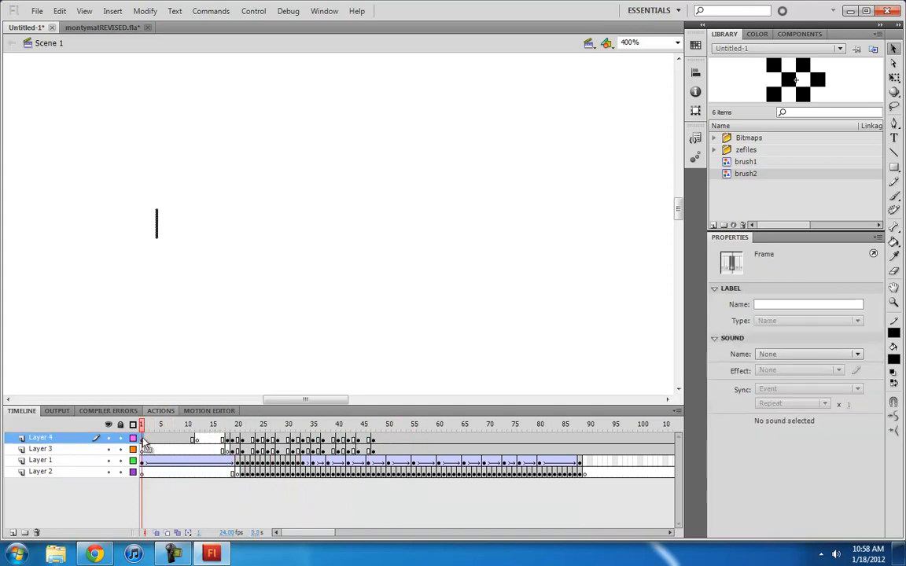
key(Return)
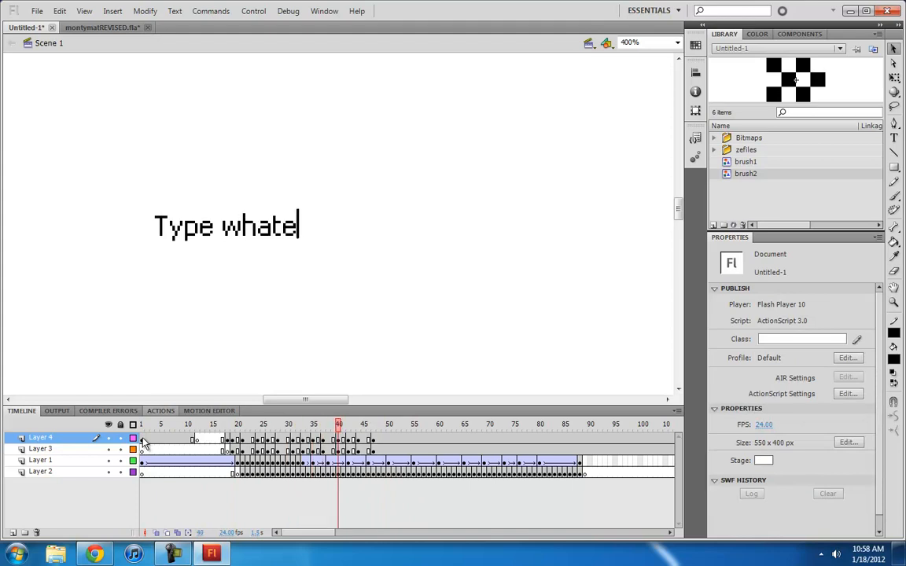
click(143, 442)
Make the cursor blink after "Type whatever" on Layer 4 with blank keyframes at frames 57 and 80 and cursor keyframes at 68 and 92.
click(269, 449)
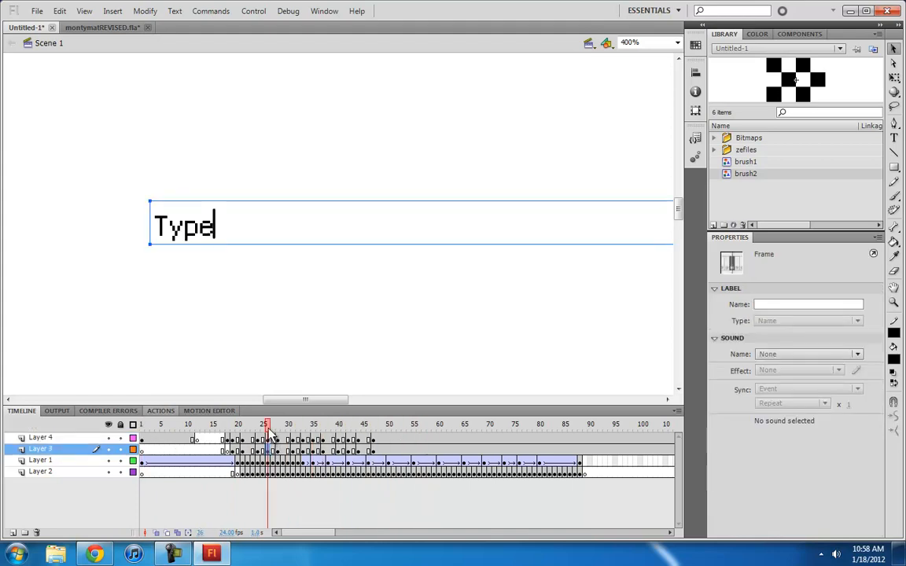
drag(270, 431, 396, 430)
click(421, 438)
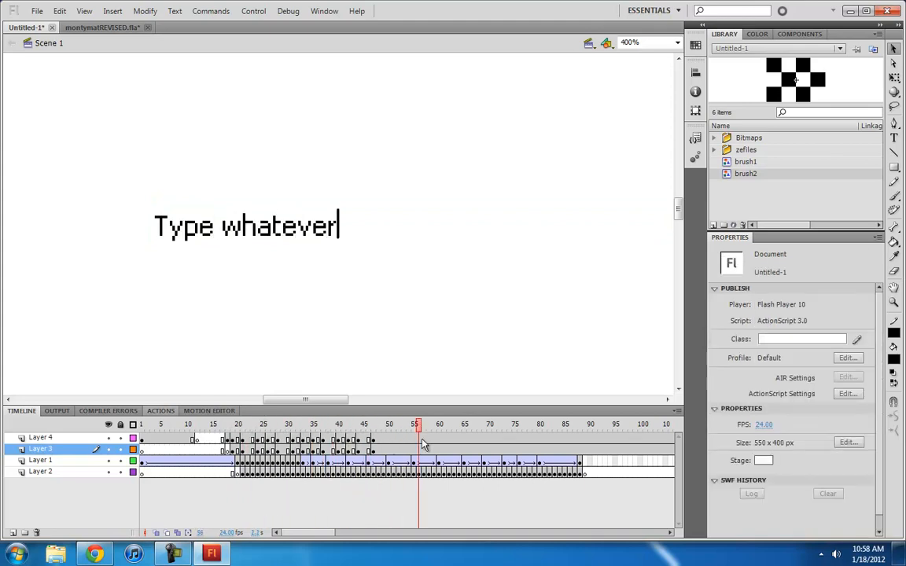
mouse_move(423, 445)
mouse_down()
mouse_move(467, 441)
mouse_move(426, 441)
mouse_up()
click(426, 441)
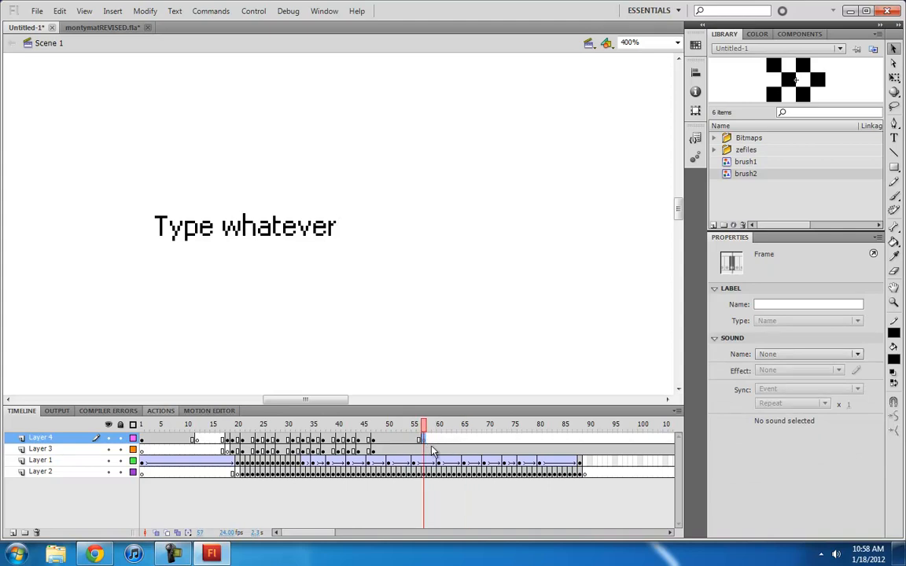
click(419, 441)
drag(423, 445, 480, 446)
click(539, 442)
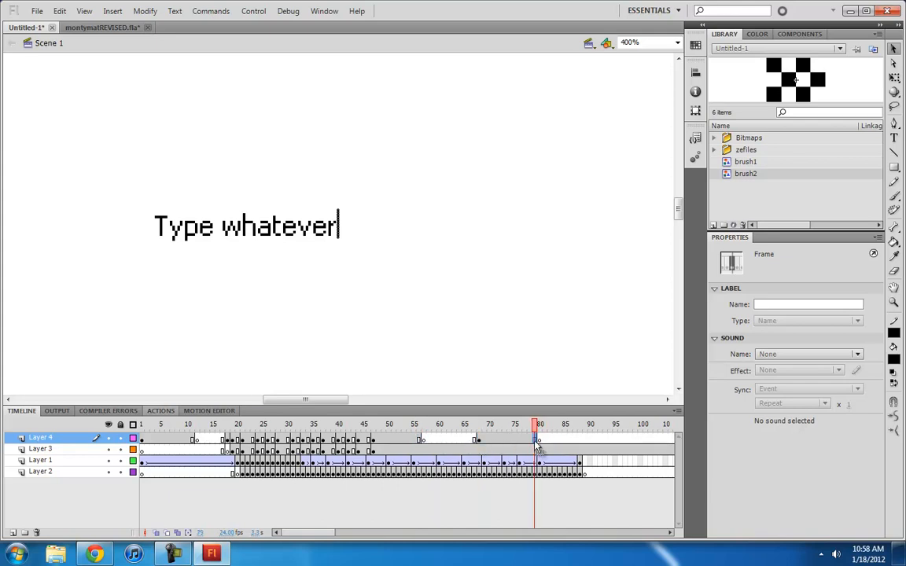
drag(536, 442, 603, 446)
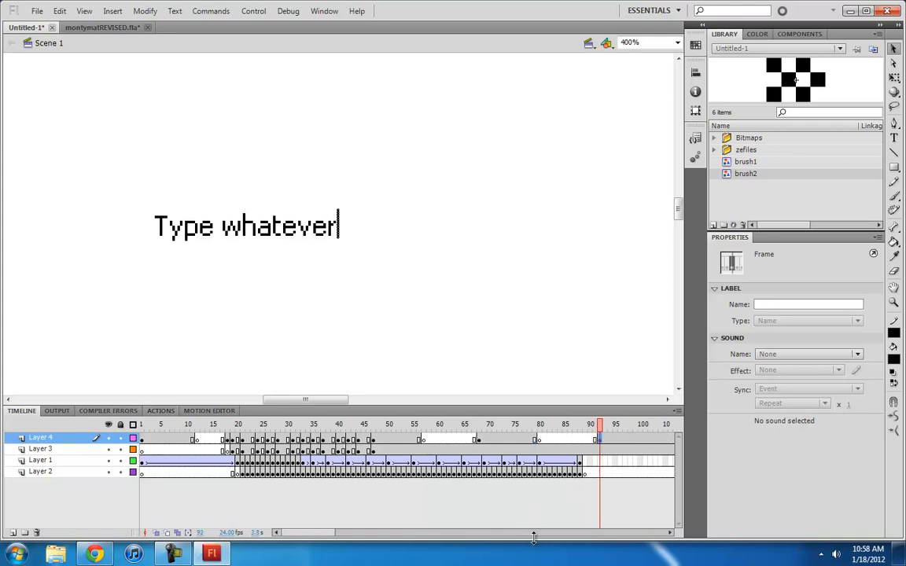
Continue the cursor blink on Layer 4 with blank keyframes at frames 103 and 126 and a cursor keyframe at frame 115.
drag(315, 533, 370, 533)
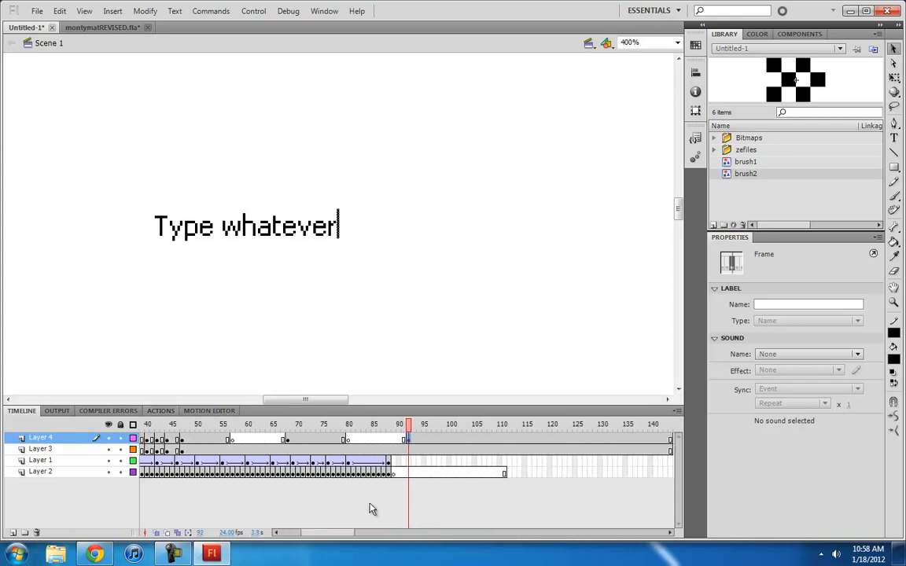
click(461, 440)
key(F7)
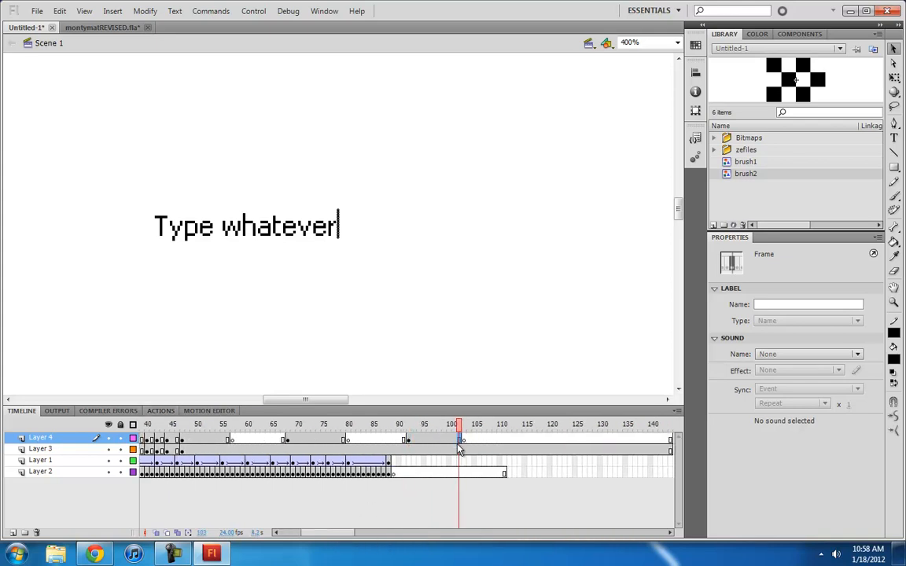
click(522, 441)
key(F7)
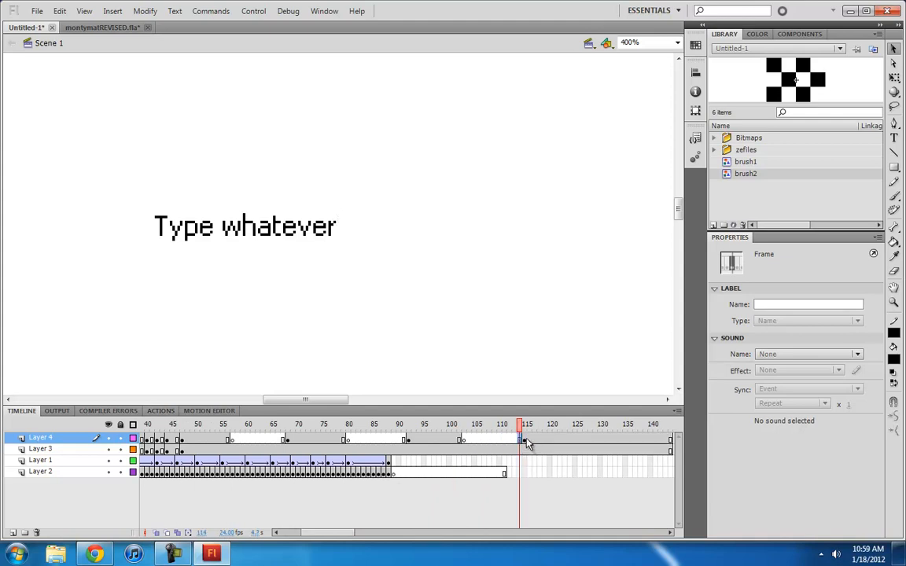
click(530, 441)
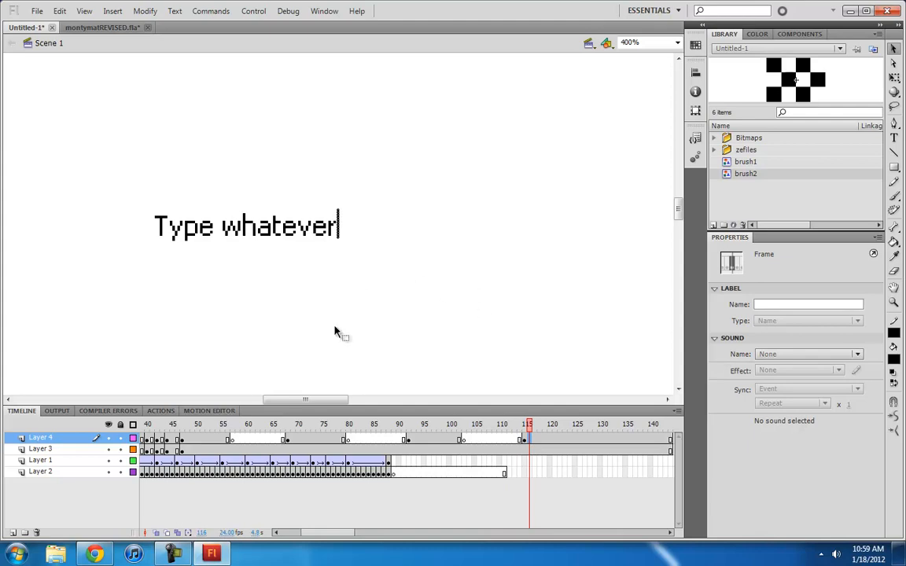
click(520, 443)
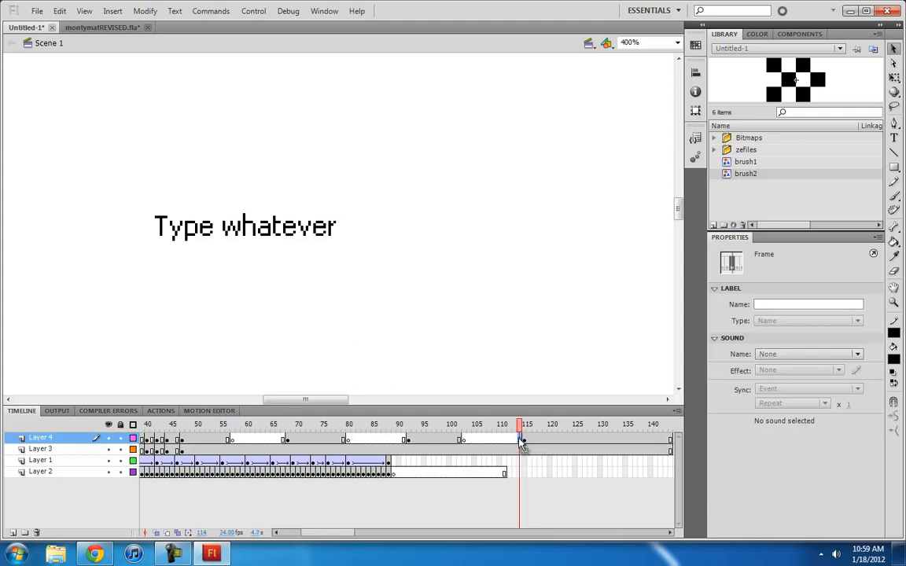
click(583, 443)
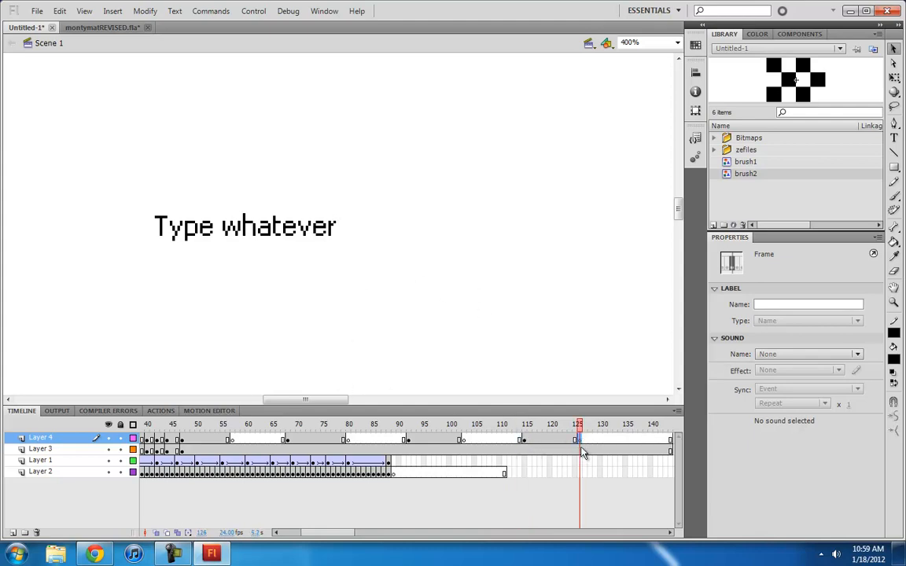
key(ctrl+minus)
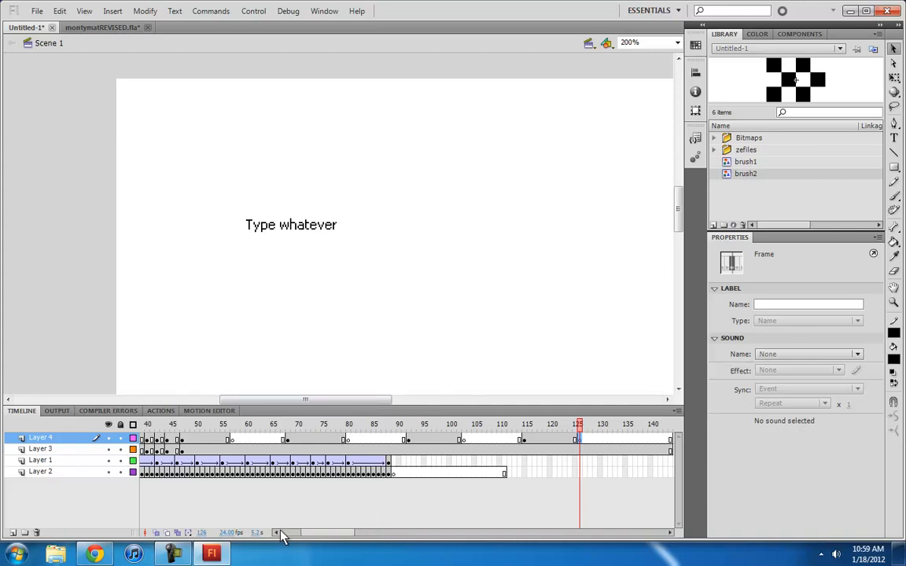
Return to frame 1 of Layer 4 and view the whole stage at 100% to check the starting cursor.
drag(284, 535, 256, 535)
click(144, 443)
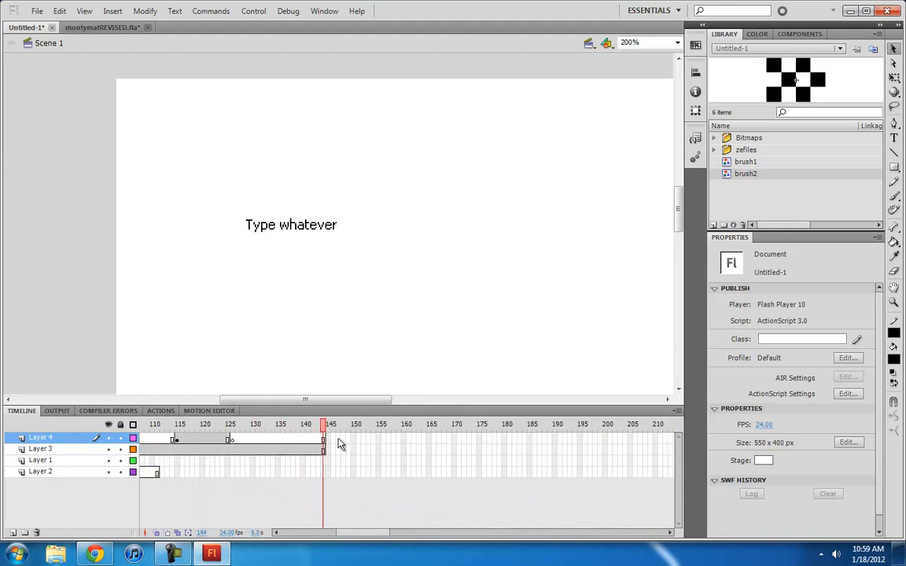
key(ctrl+1)
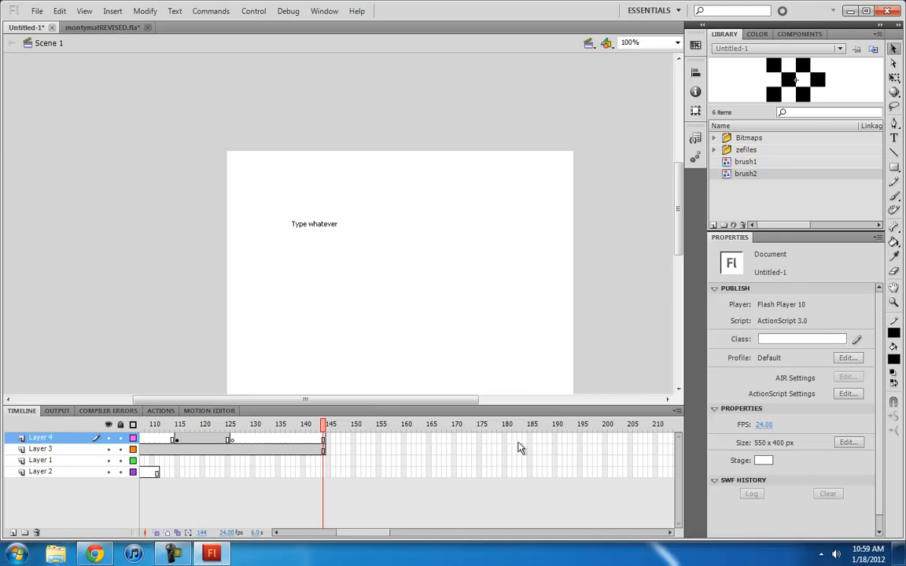
drag(364, 545, 277, 535)
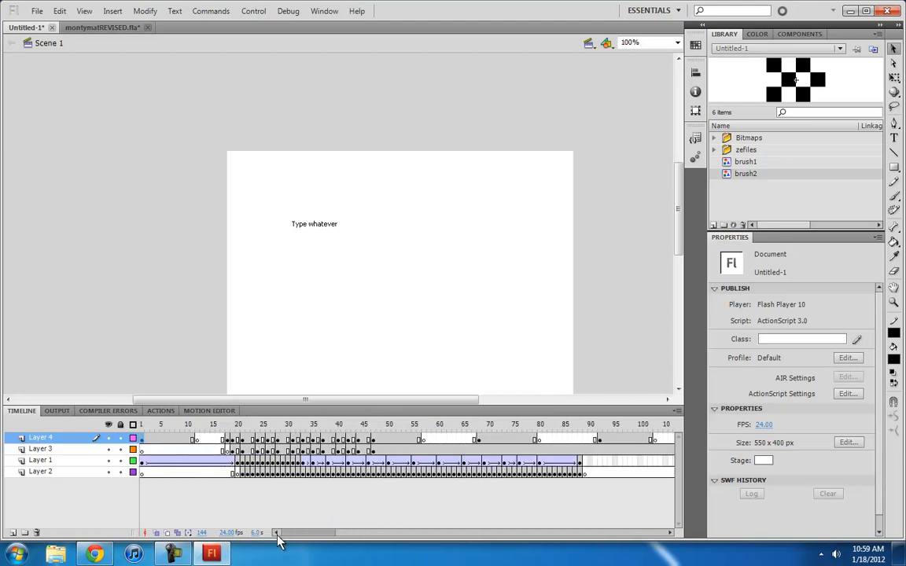
click(142, 438)
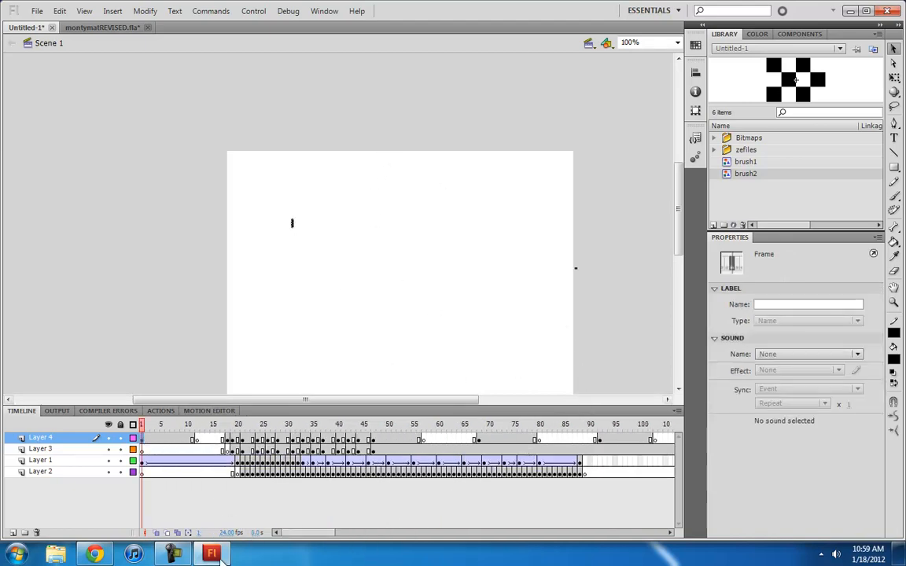
mouse_move(683, 244)
mouse_down()
mouse_move(684, 235)
mouse_move(681, 252)
mouse_up()
click(431, 277)
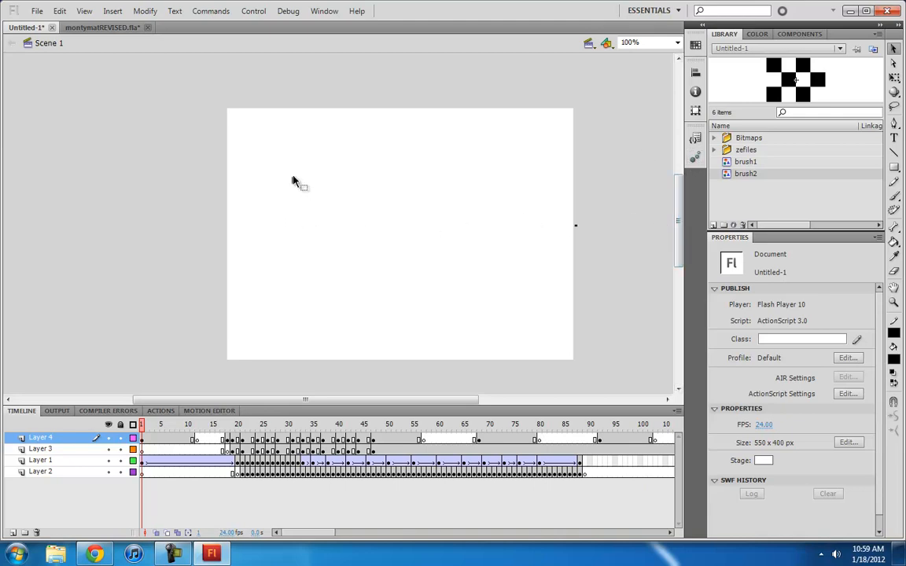
click(292, 181)
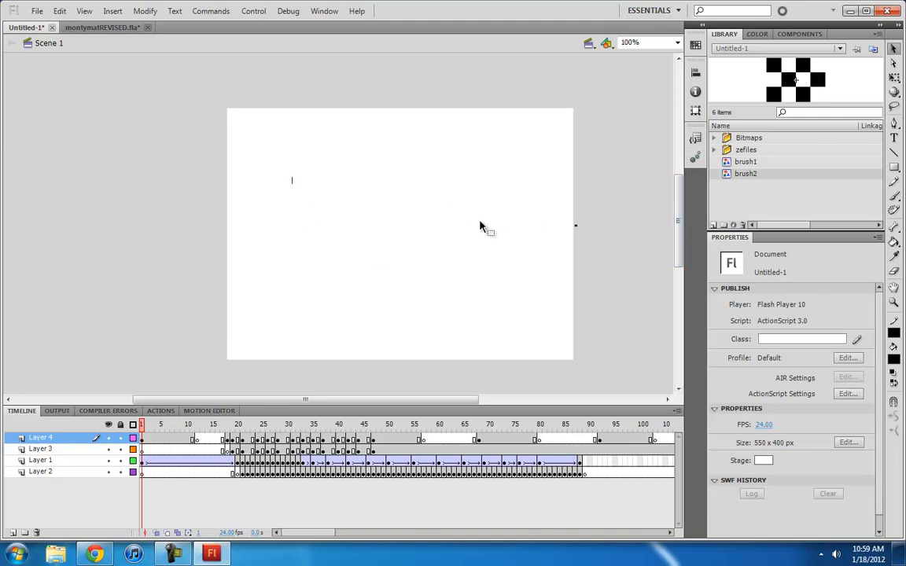